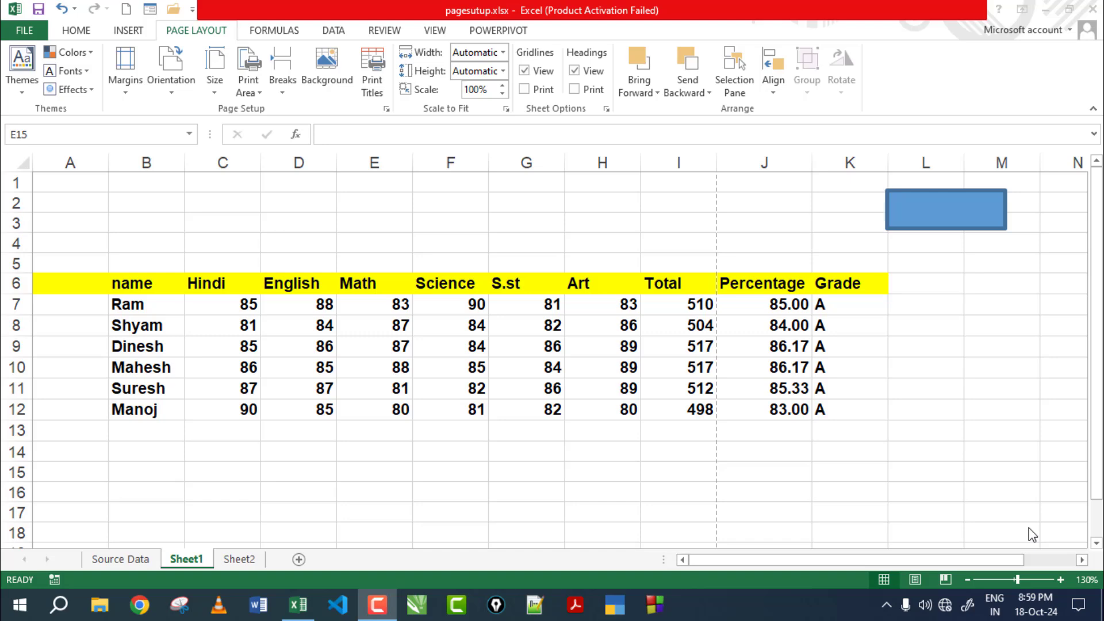
Step: Apply the Office theme and keep the Office colour set on the marks sheet
{"action": "left_click", "coordinate": [186, 39]}
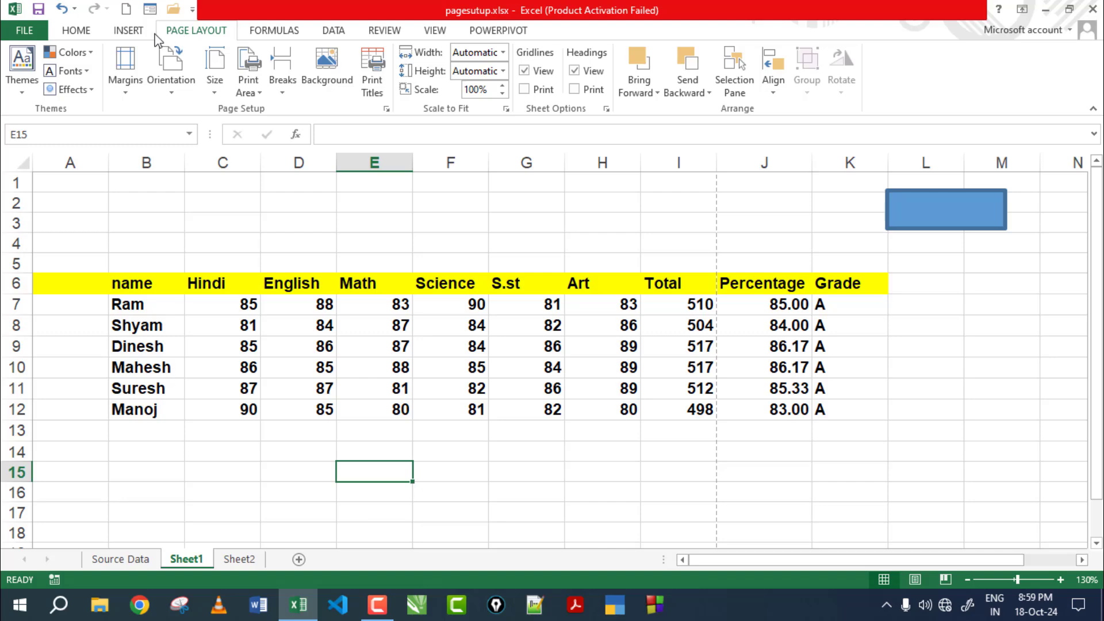
{"action": "left_click", "coordinate": [136, 38]}
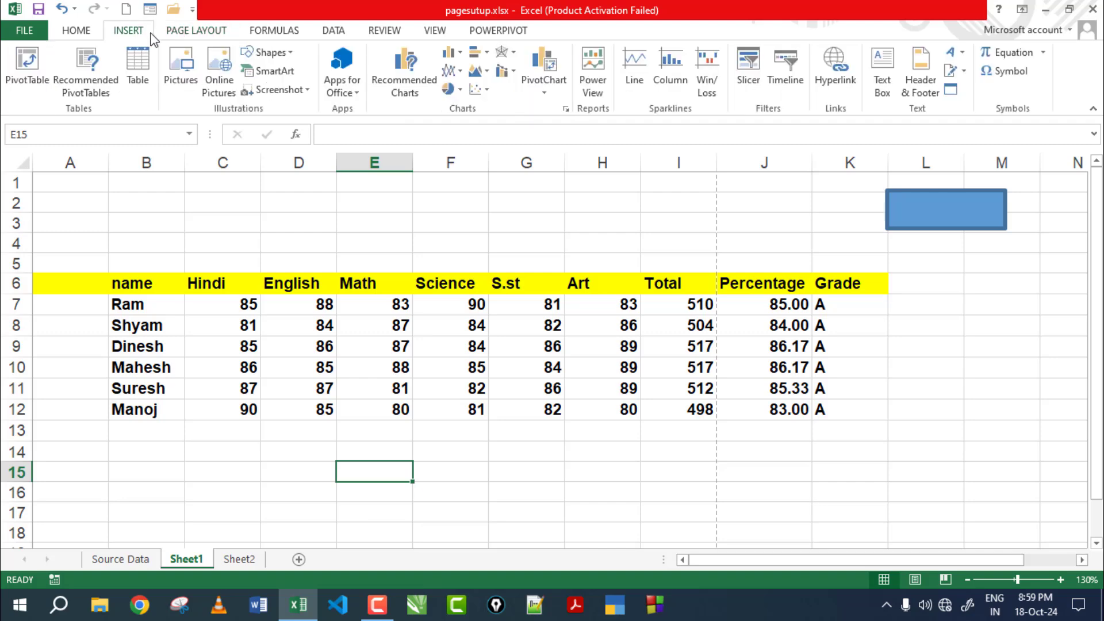
{"action": "left_click", "coordinate": [188, 34]}
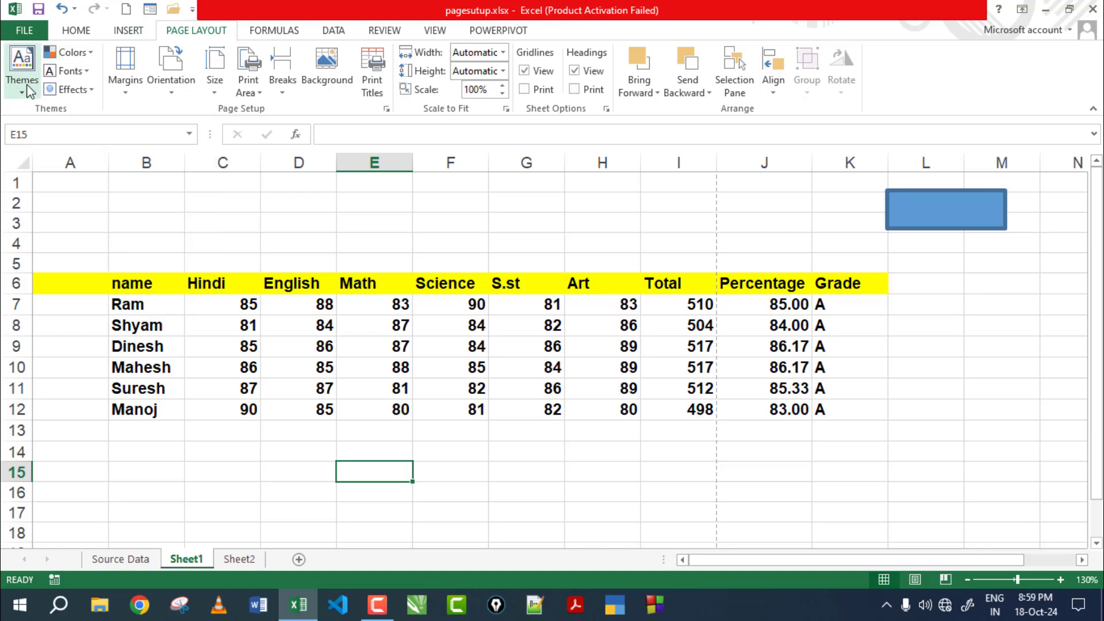
{"action": "left_click", "coordinate": [202, 261]}
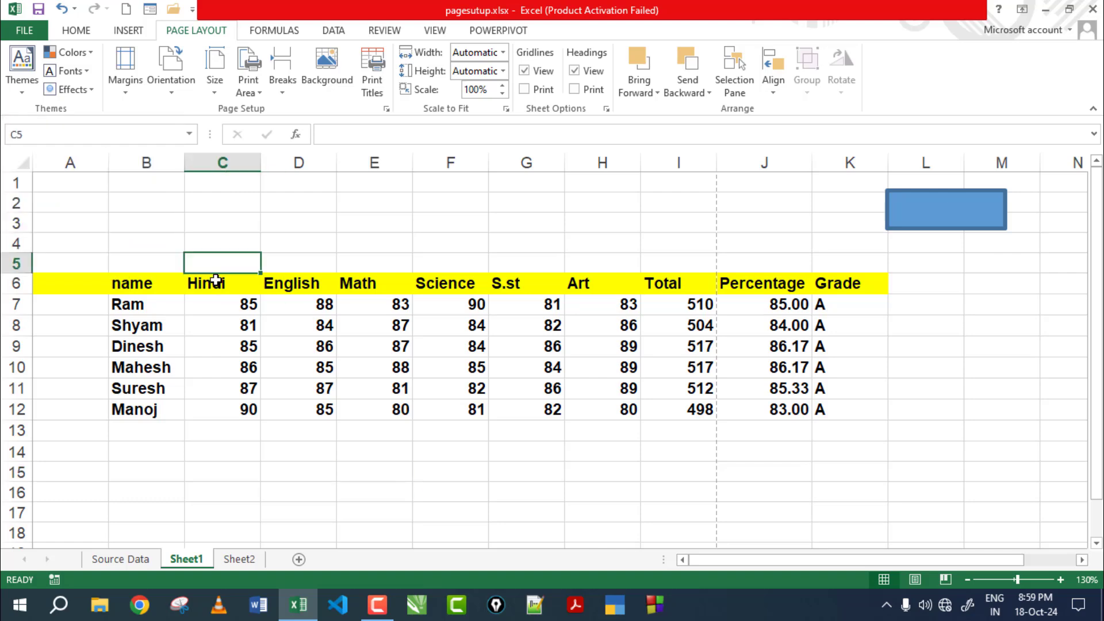
{"action": "left_click", "coordinate": [27, 95]}
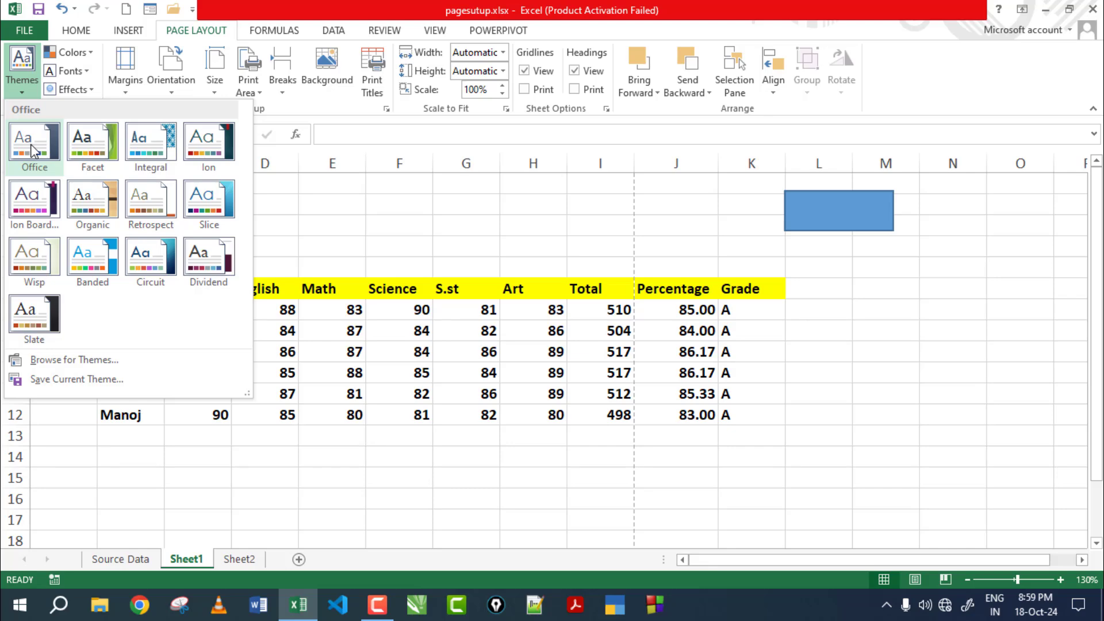
{"action": "left_click", "coordinate": [32, 147]}
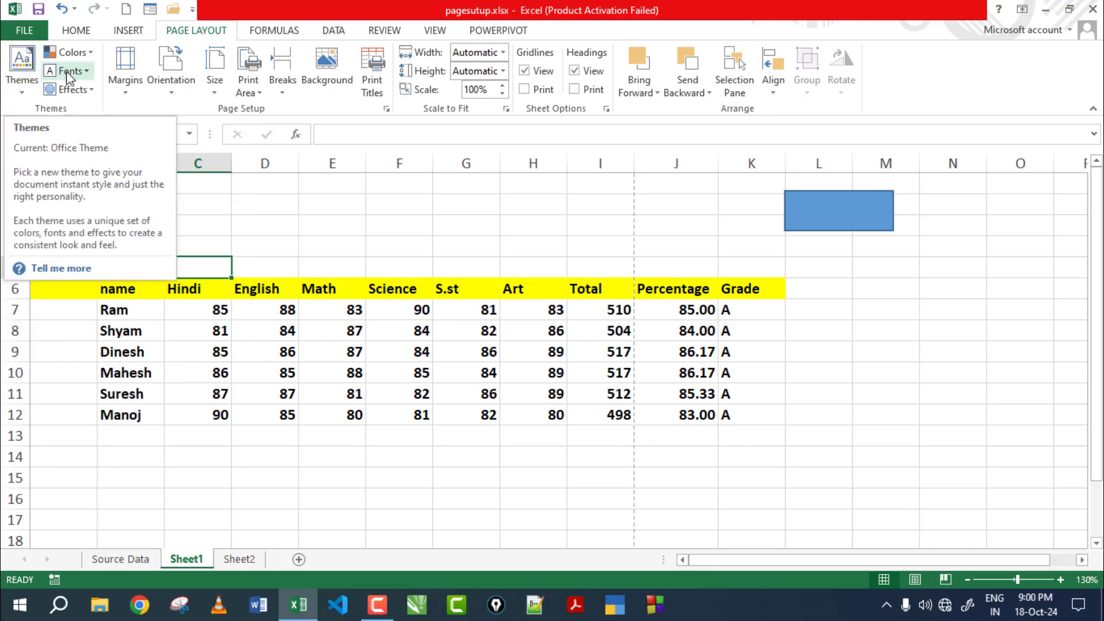
{"action": "left_click", "coordinate": [91, 57]}
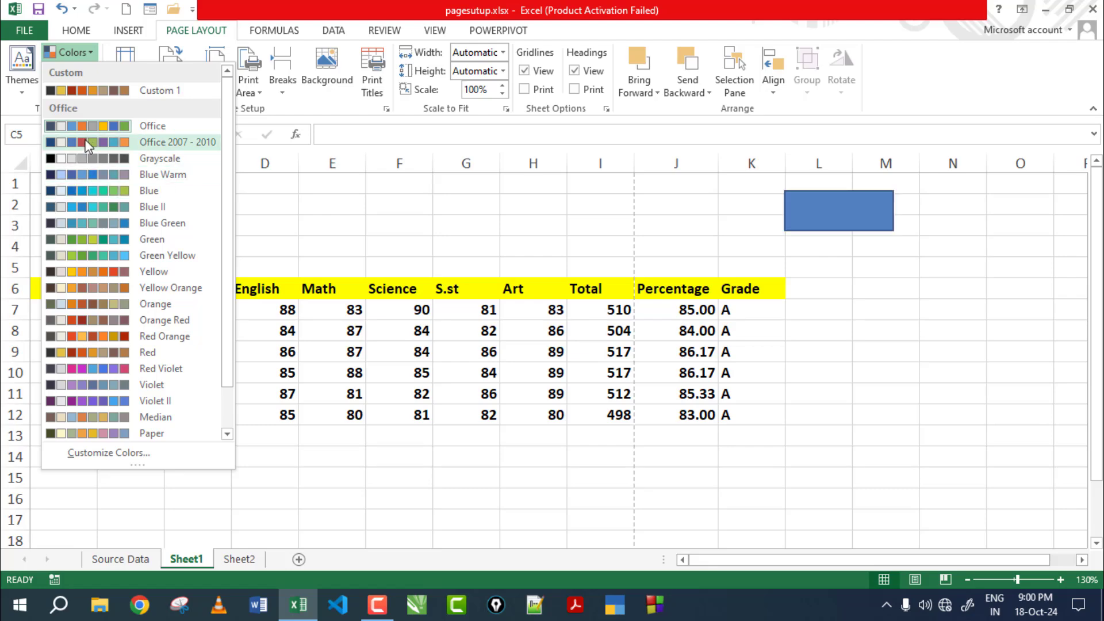
{"action": "left_click", "coordinate": [82, 123]}
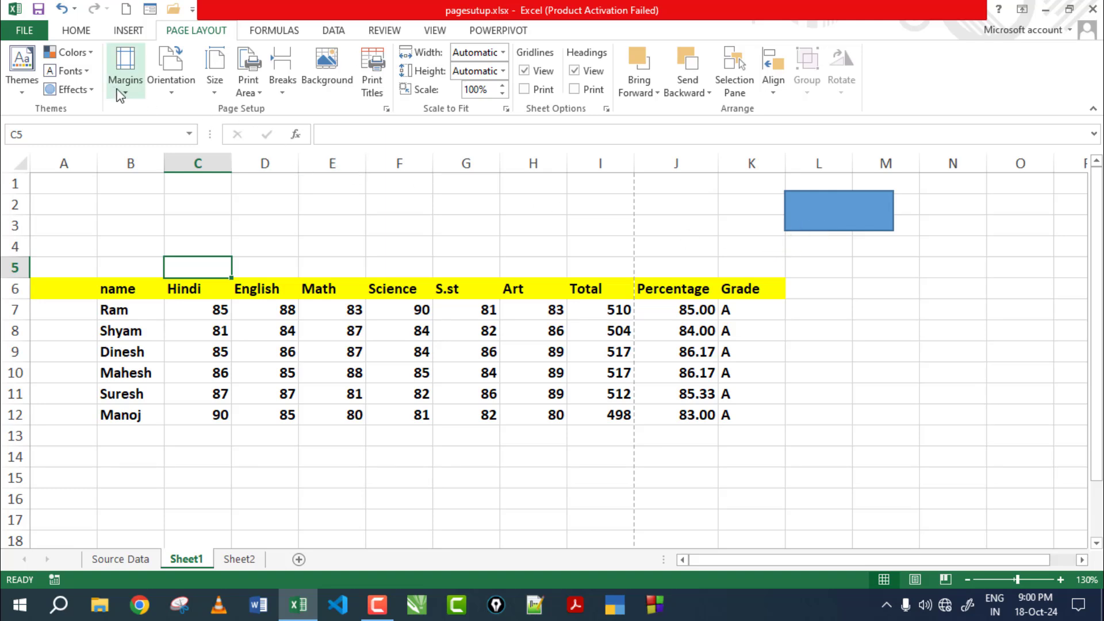
Step: Apply the Arial theme fonts and check the cell font on the HOME tab
{"action": "left_click", "coordinate": [88, 74]}
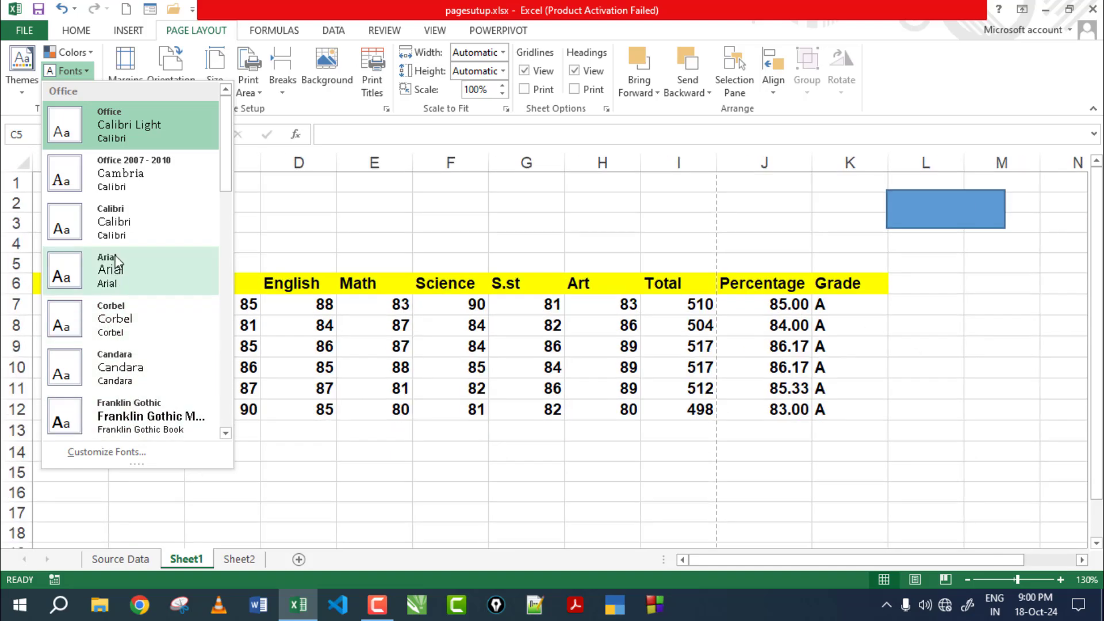
{"action": "left_click", "coordinate": [117, 262]}
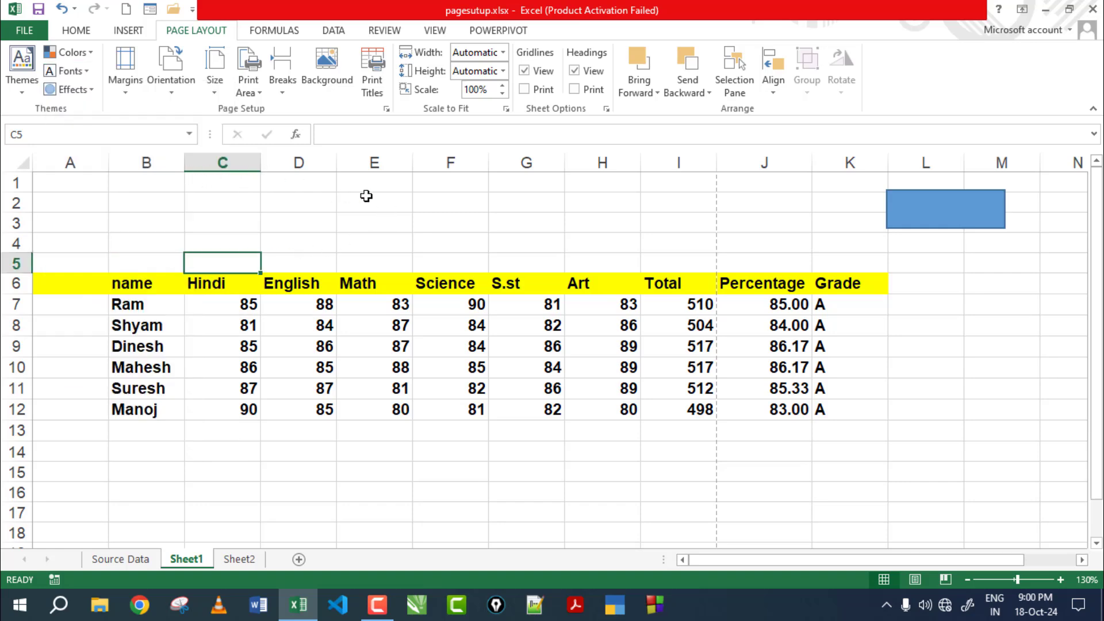
{"action": "left_click", "coordinate": [480, 306]}
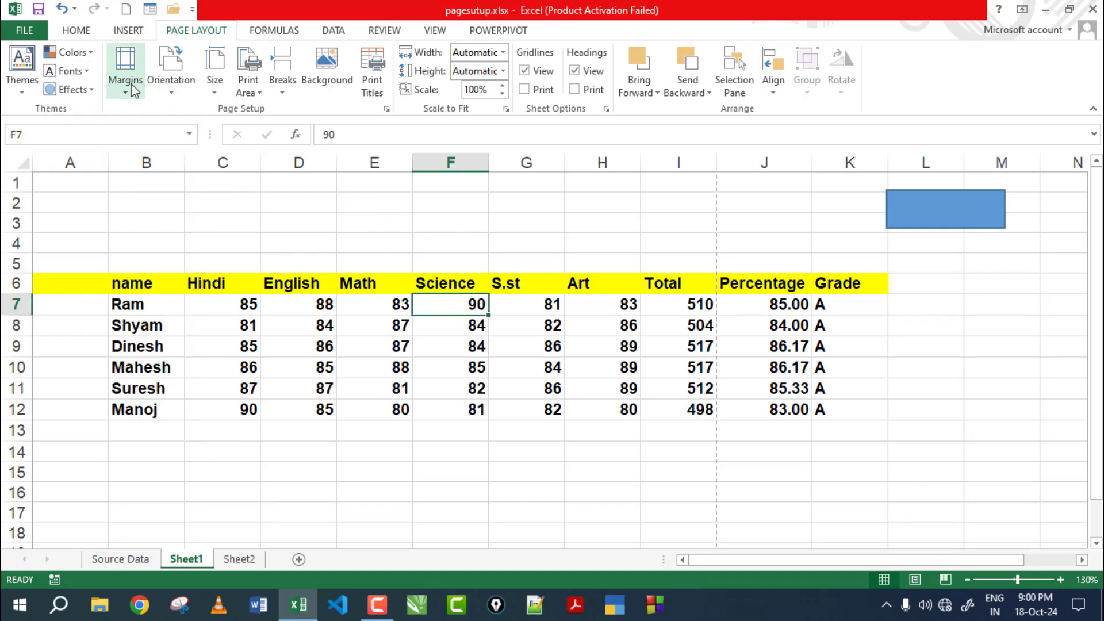
{"action": "left_click", "coordinate": [75, 30]}
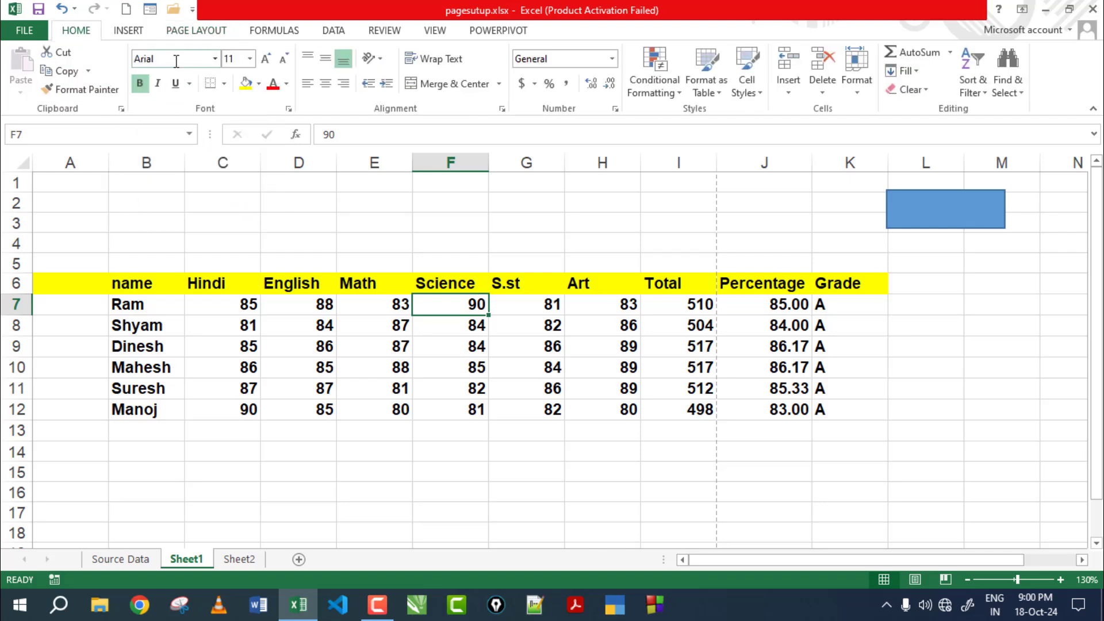
{"action": "left_click", "coordinate": [1018, 364]}
{"action": "left_click", "coordinate": [286, 496]}
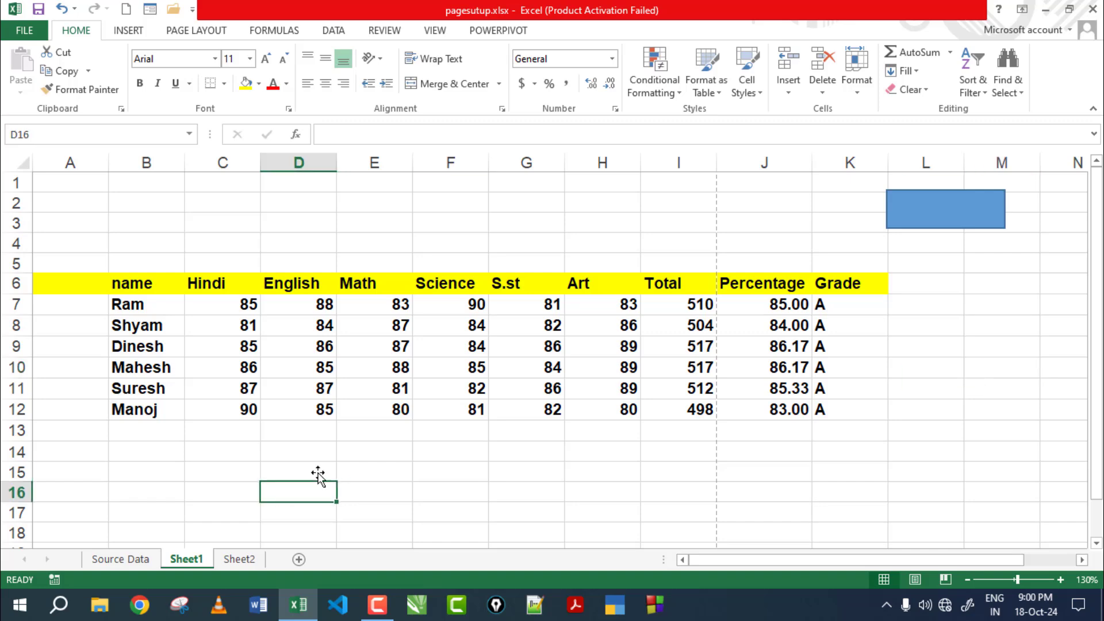
{"action": "left_click", "coordinate": [512, 213]}
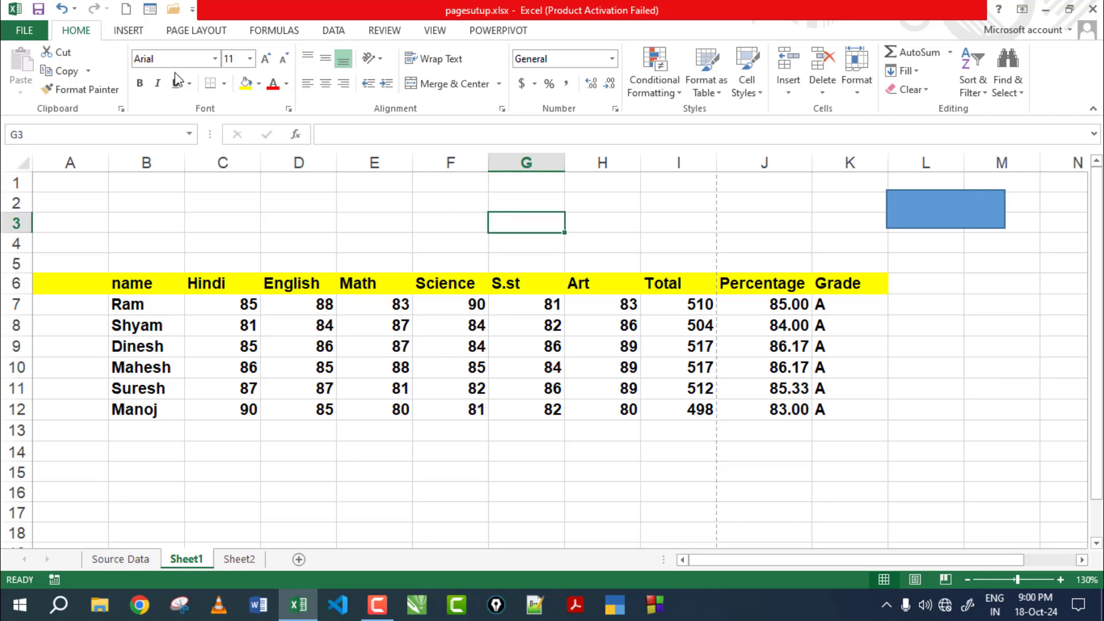
Step: Switch the theme fonts to Calibri and check the resulting cell font
{"action": "left_click", "coordinate": [196, 33]}
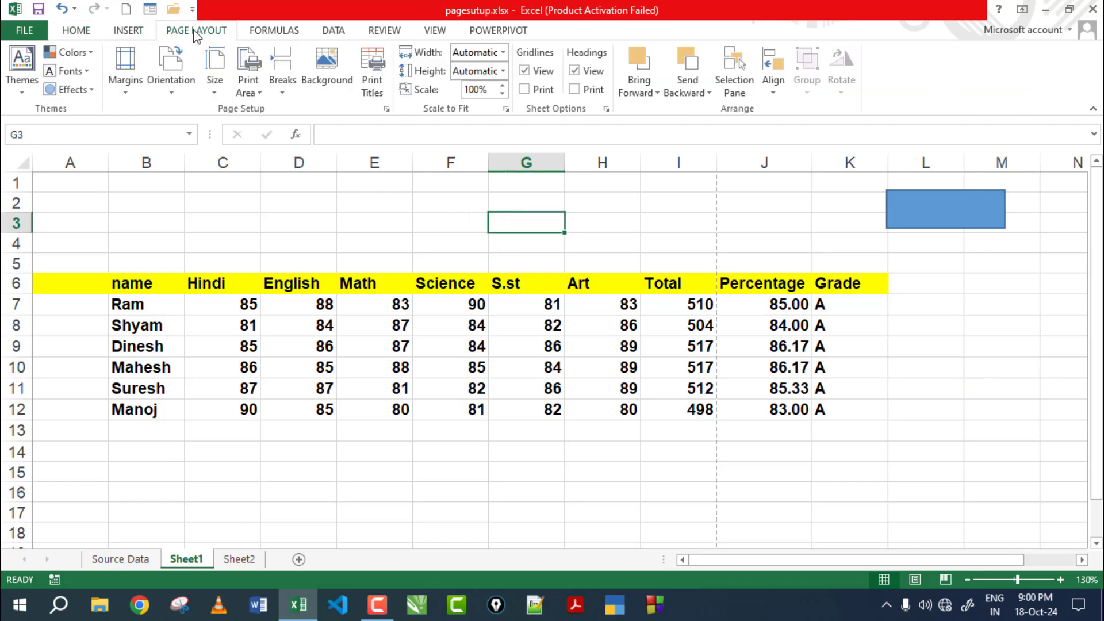
{"action": "left_click", "coordinate": [85, 91]}
{"action": "left_click", "coordinate": [68, 71]}
{"action": "left_click", "coordinate": [68, 71]}
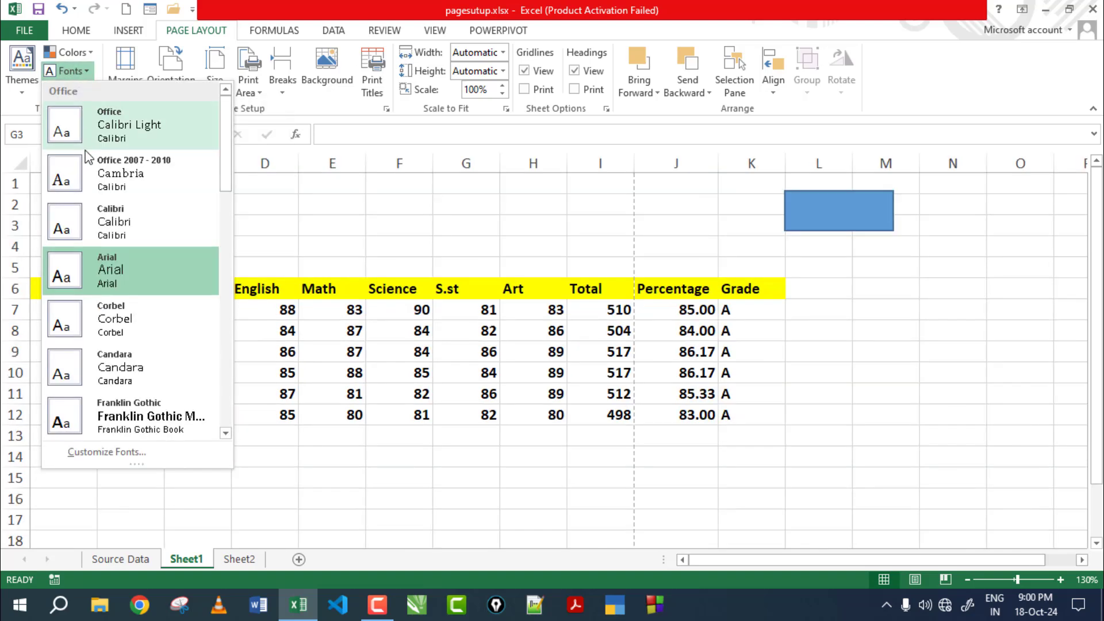
{"action": "left_click", "coordinate": [125, 225]}
{"action": "left_click", "coordinate": [370, 248]}
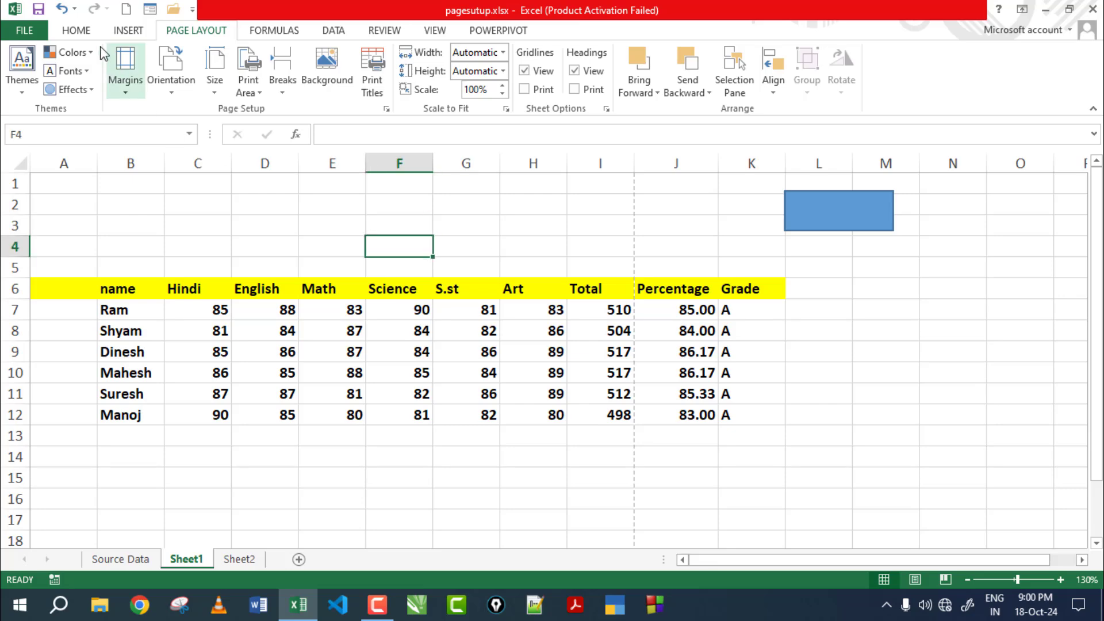
{"action": "left_click", "coordinate": [85, 32]}
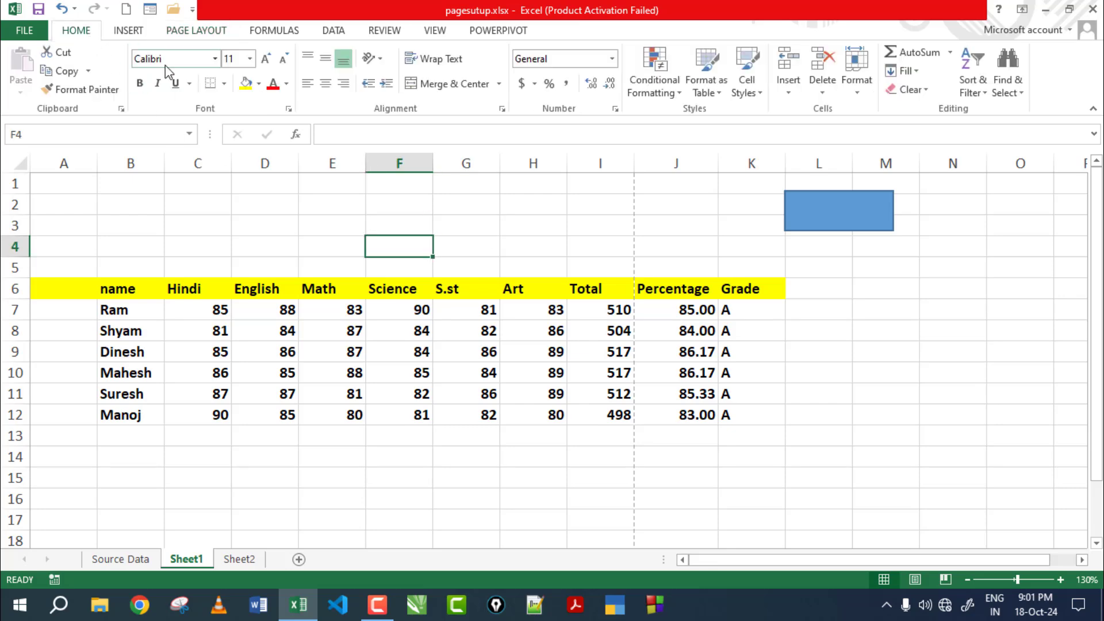
Step: Reapply the Arial theme fonts to the workbook
{"action": "left_click", "coordinate": [1012, 383]}
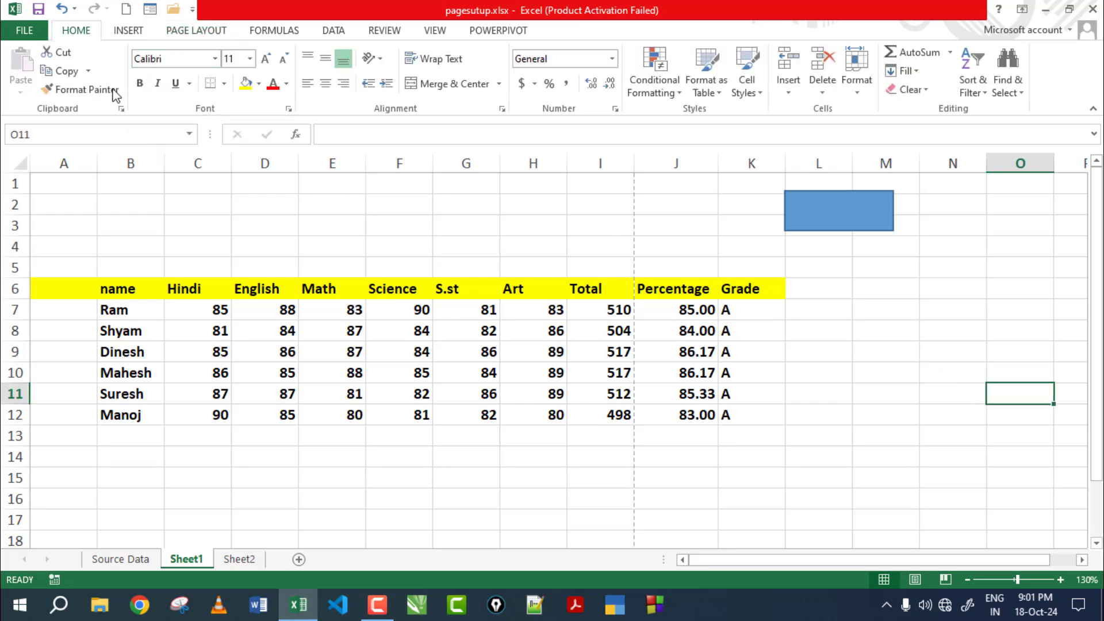
{"action": "left_click", "coordinate": [196, 31]}
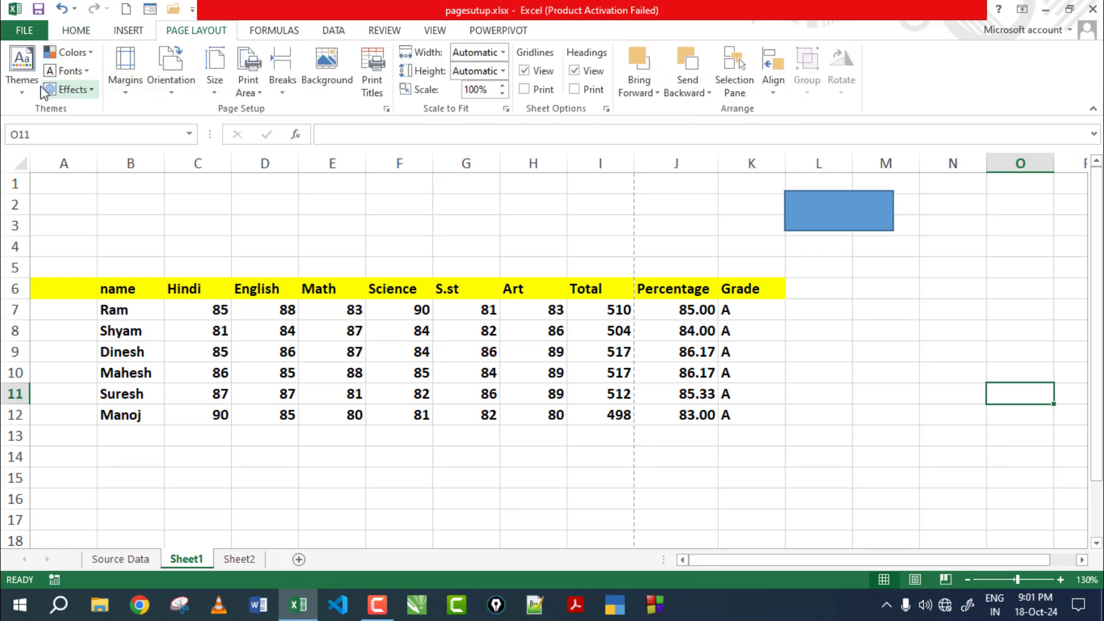
{"action": "left_click", "coordinate": [82, 72]}
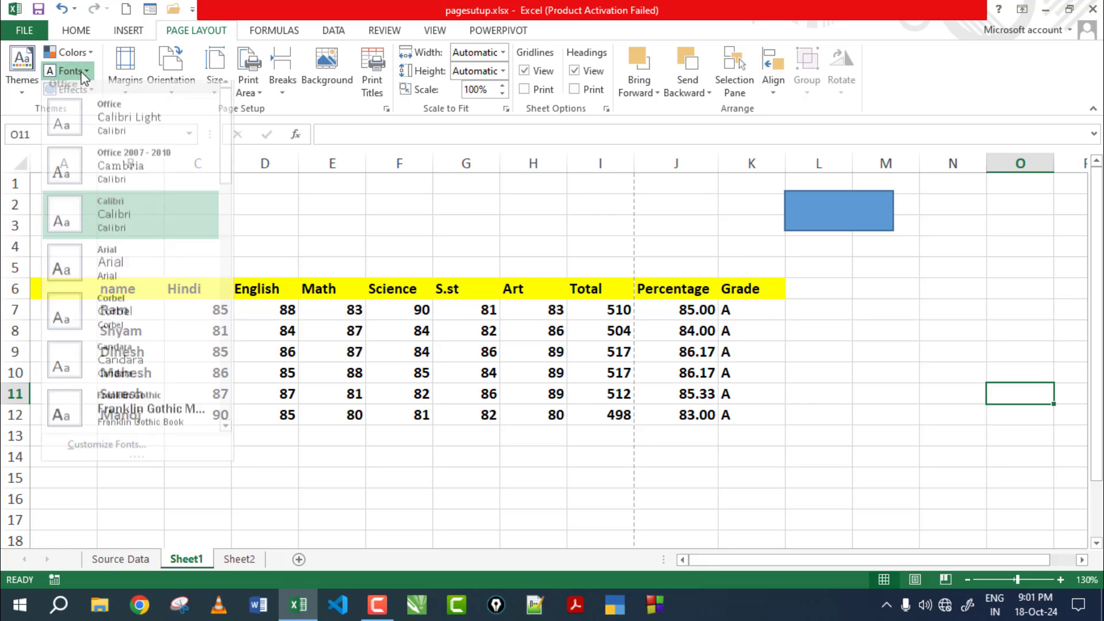
{"action": "left_click", "coordinate": [111, 270]}
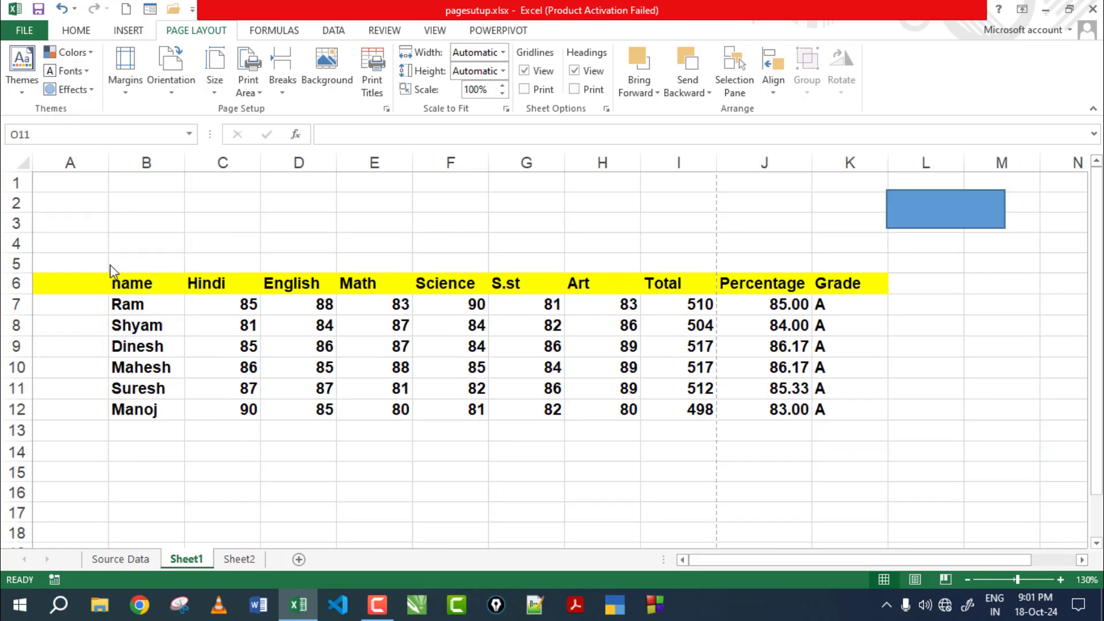
Step: Move the blue rectangle to F2 and enlarge it to cover about F2:H5
{"action": "left_click", "coordinate": [79, 94]}
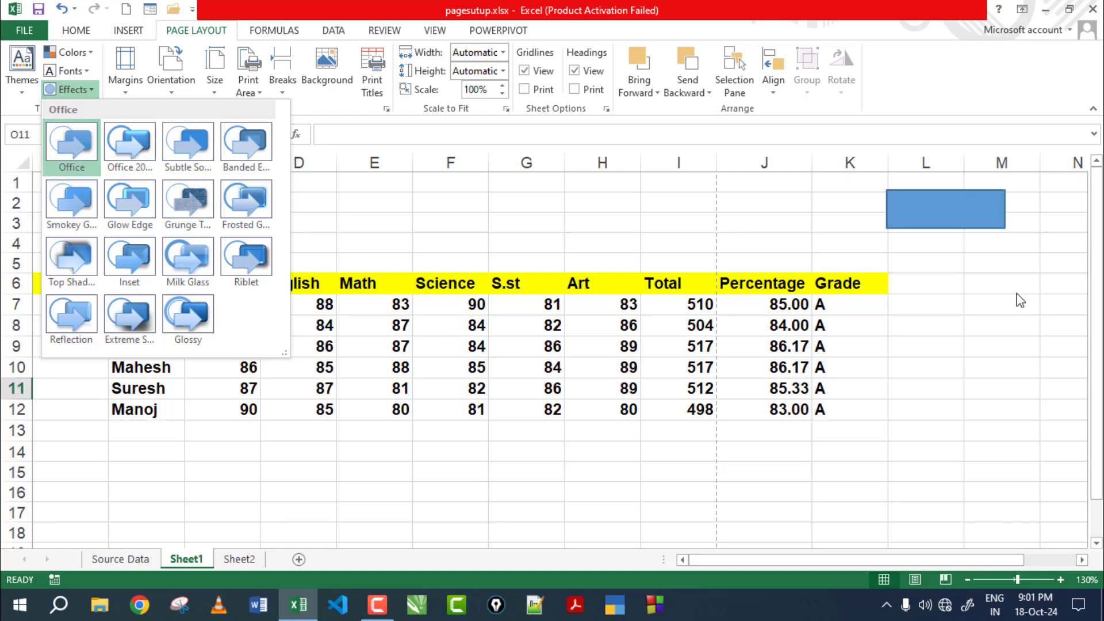
{"action": "left_click", "coordinate": [954, 216]}
{"action": "left_click_drag", "start_coordinate": [954, 217], "coordinate": [457, 222]}
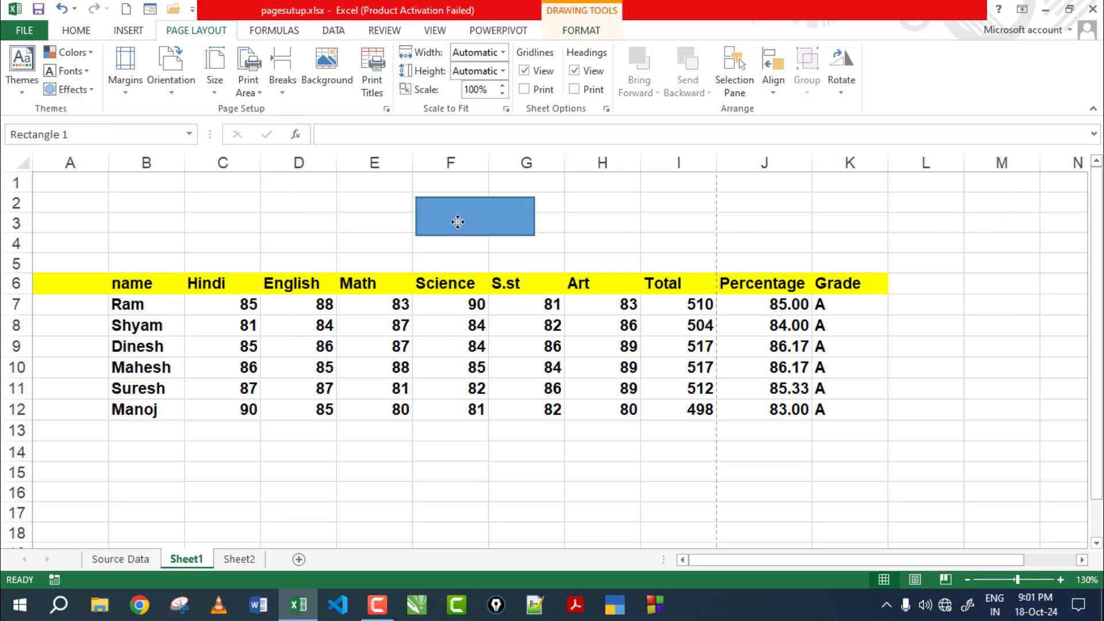
{"action": "left_click_drag", "start_coordinate": [535, 236], "coordinate": [589, 265]}
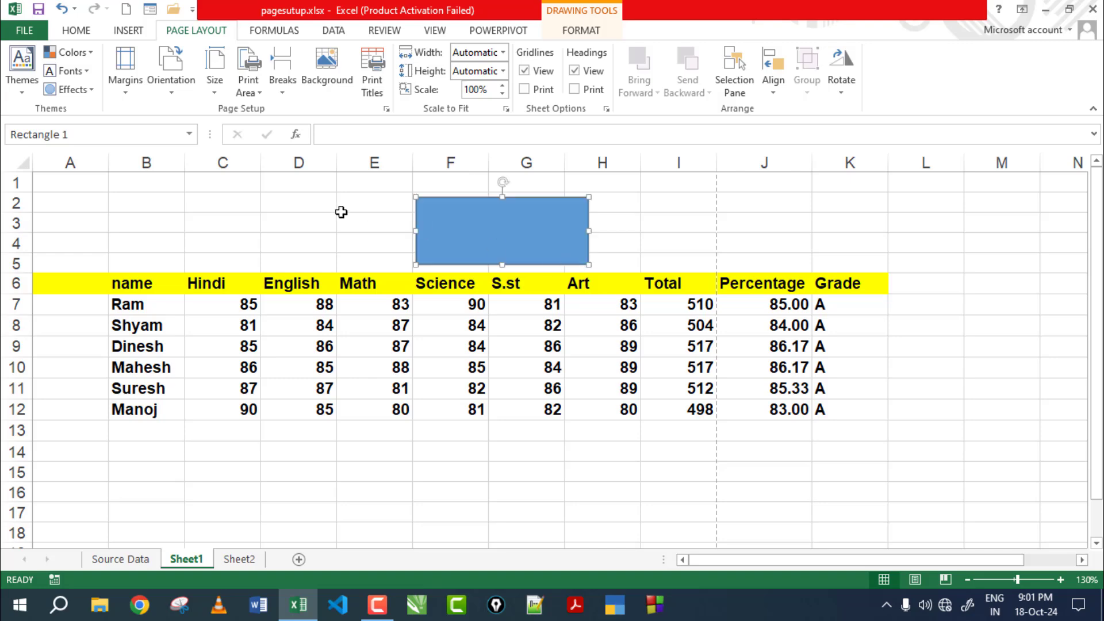
Step: Apply the Glossy theme effect and move the rectangle above columns J and K
{"action": "left_click", "coordinate": [70, 89]}
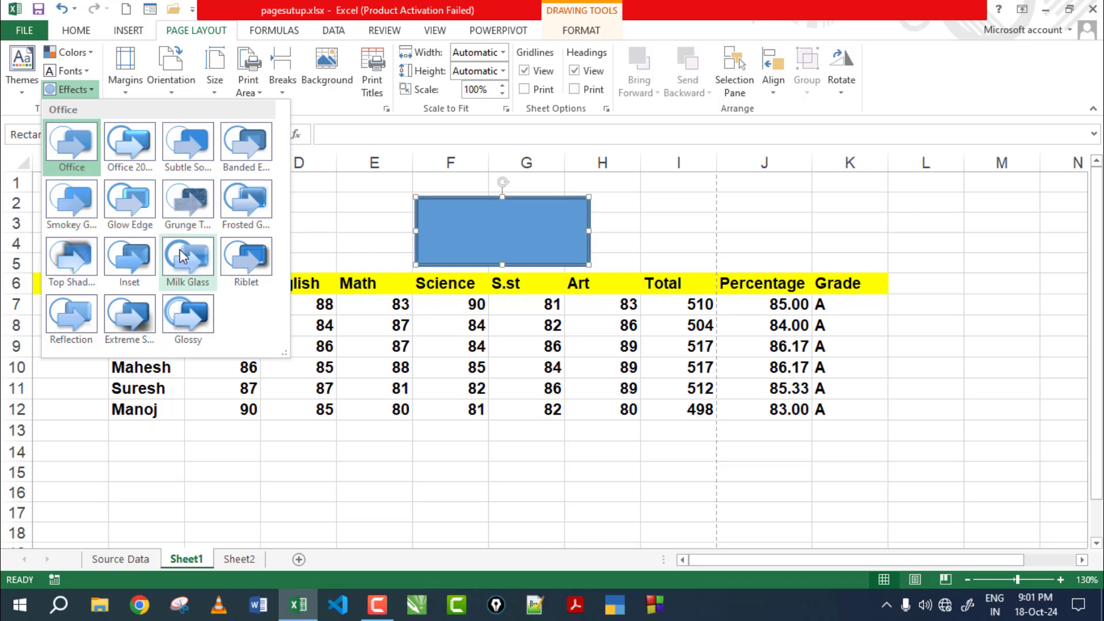
{"action": "left_click", "coordinate": [190, 322]}
{"action": "left_click_drag", "start_coordinate": [523, 243], "coordinate": [828, 226]}
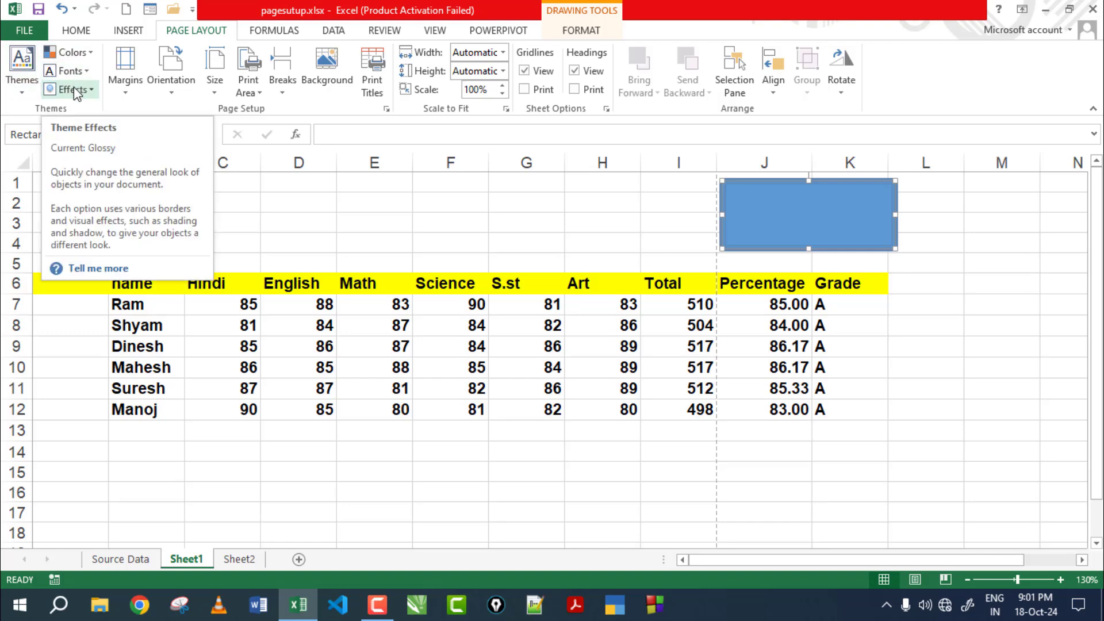
{"action": "left_click", "coordinate": [127, 94]}
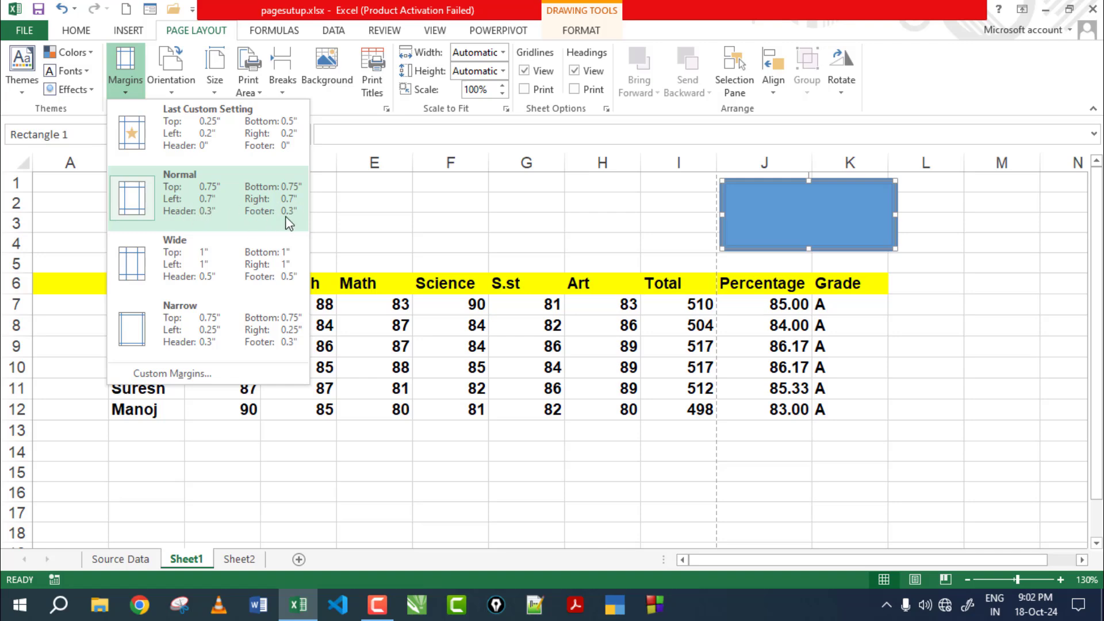
Step: Apply the Normal margin preset and review its values in Custom Margins
{"action": "left_click", "coordinate": [244, 209]}
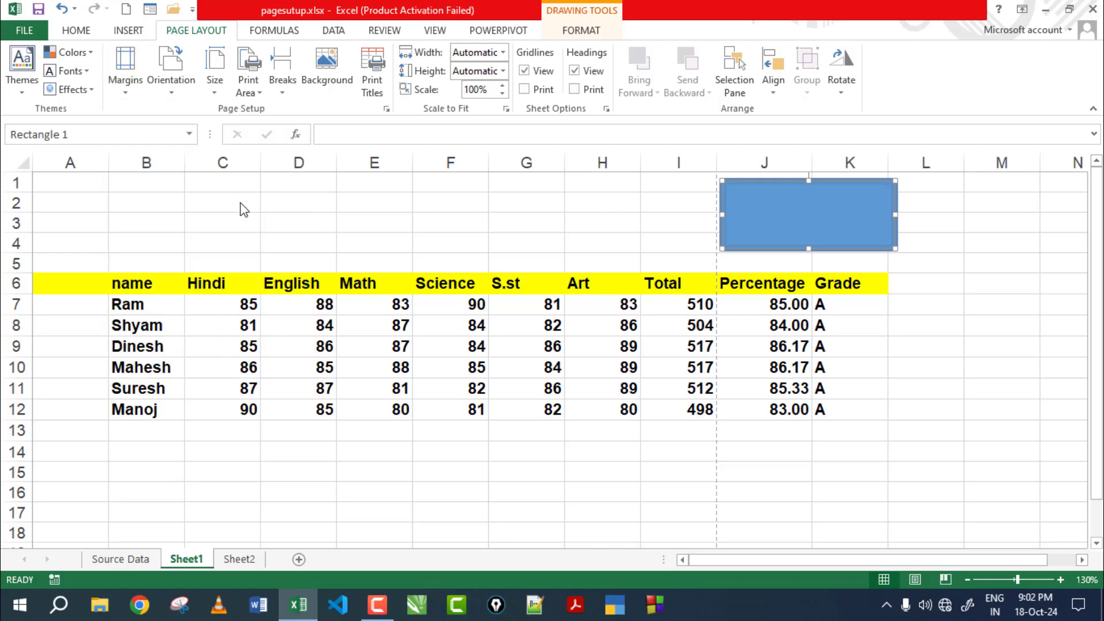
{"action": "left_click", "coordinate": [129, 86]}
{"action": "left_click", "coordinate": [172, 374]}
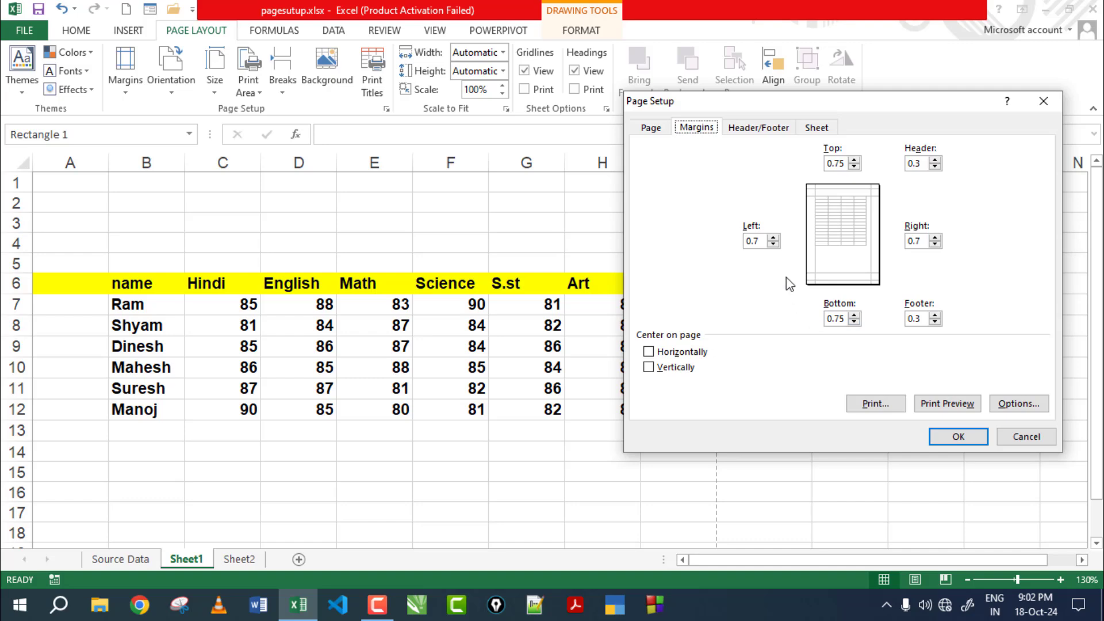
{"action": "left_click", "coordinate": [1004, 439]}
Step: Apply Wide margins and confirm 1" on all sides with 0.5" header and footer
{"action": "left_click", "coordinate": [125, 92]}
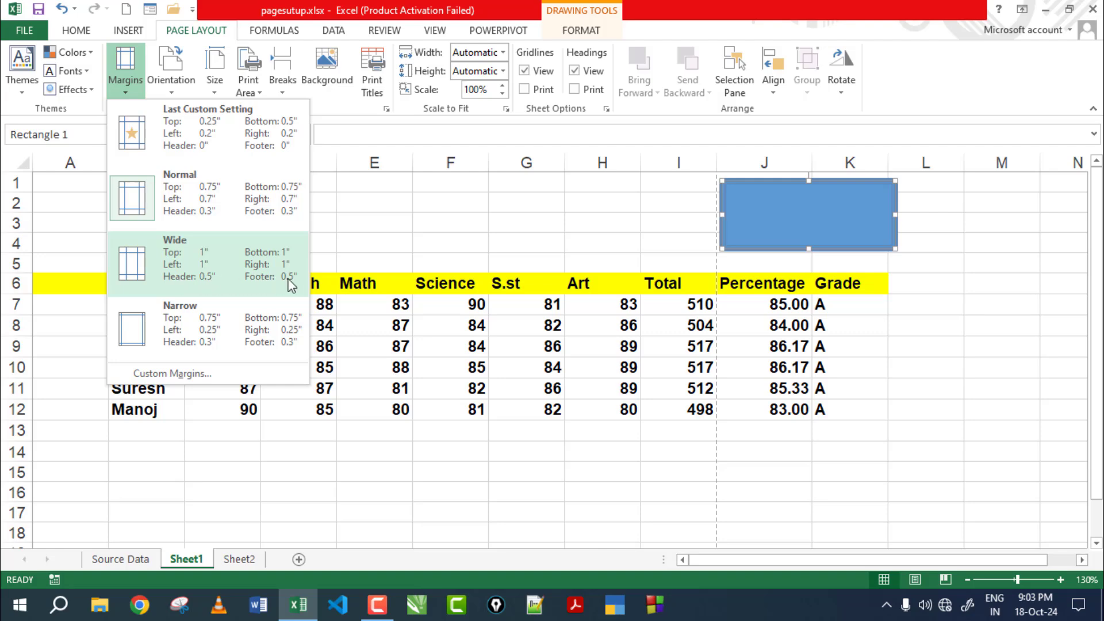
{"action": "left_click", "coordinate": [220, 268]}
{"action": "left_click", "coordinate": [126, 92]}
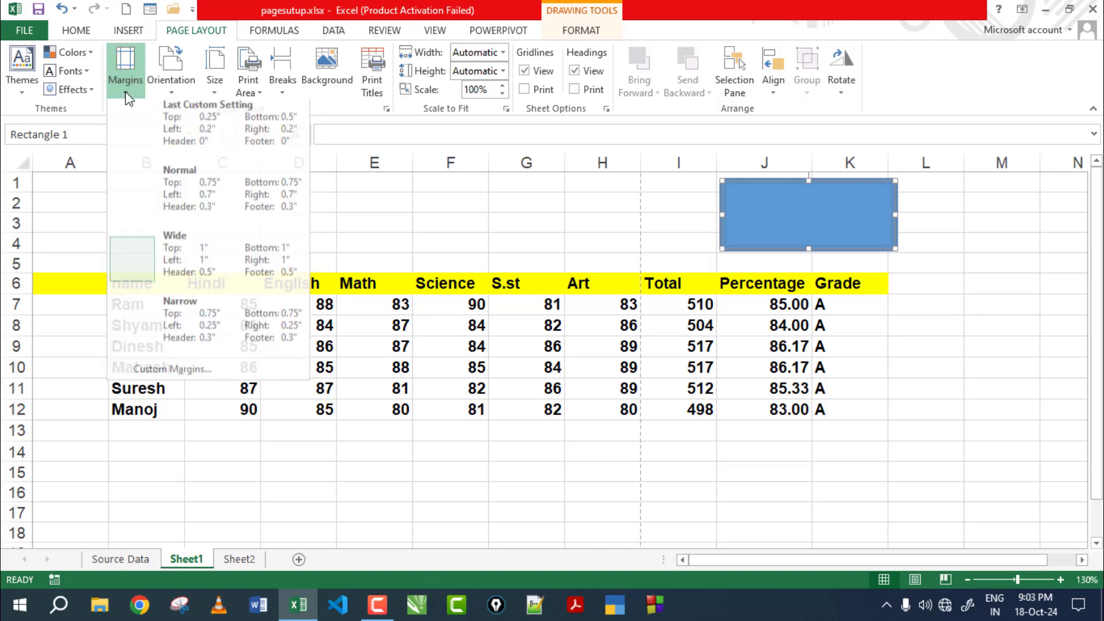
{"action": "left_click", "coordinate": [173, 373]}
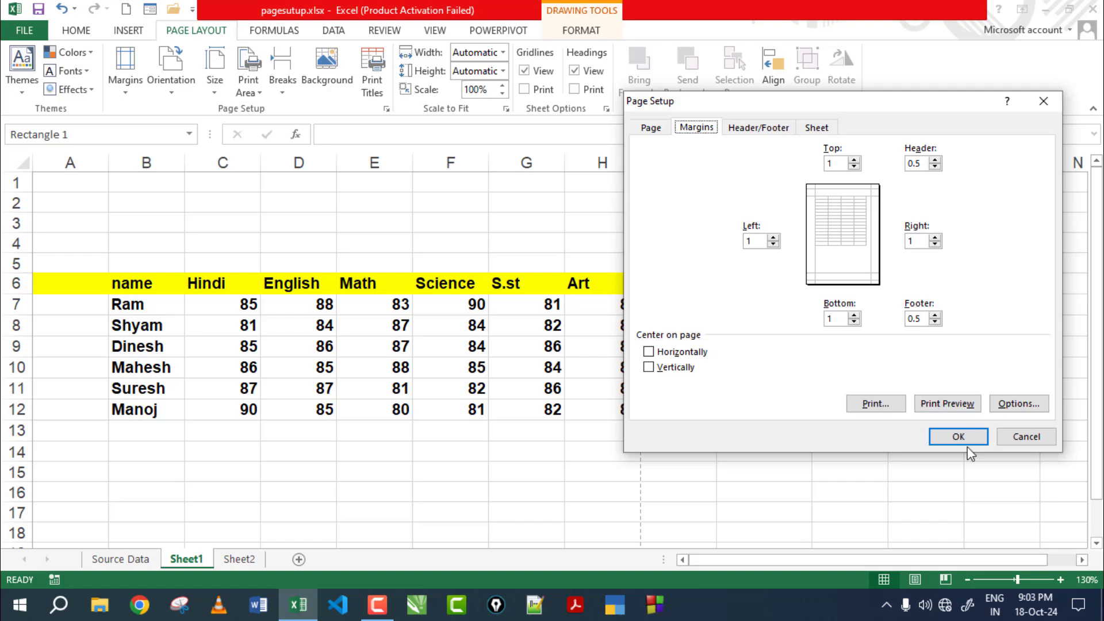
{"action": "left_click", "coordinate": [955, 436]}
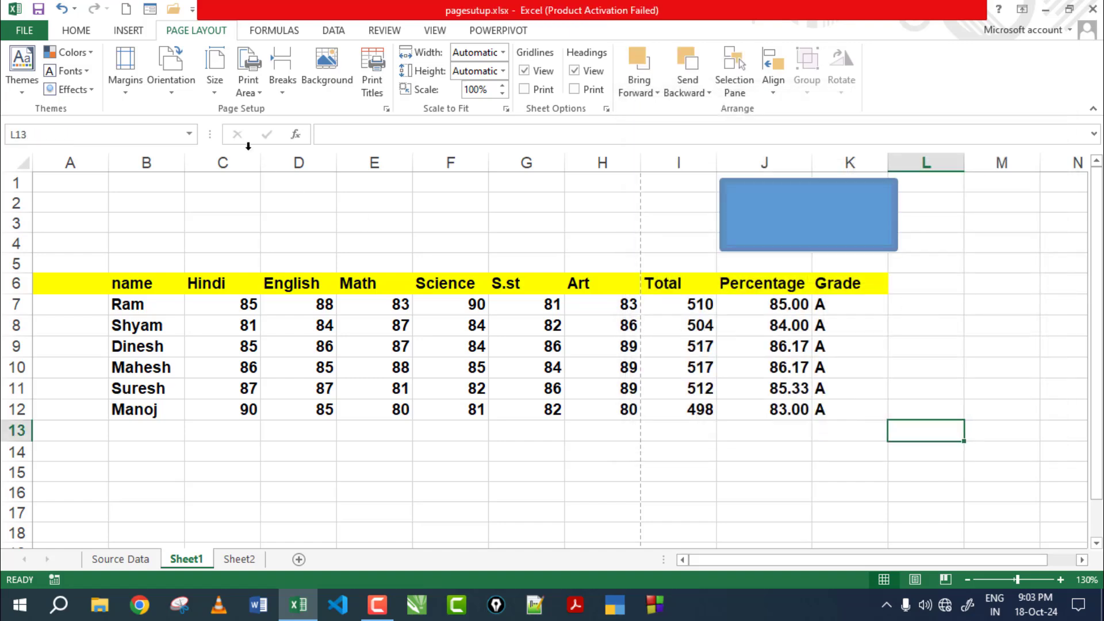
Step: Try the Narrow margin preset, then the Last Custom Setting
{"action": "left_click", "coordinate": [124, 86]}
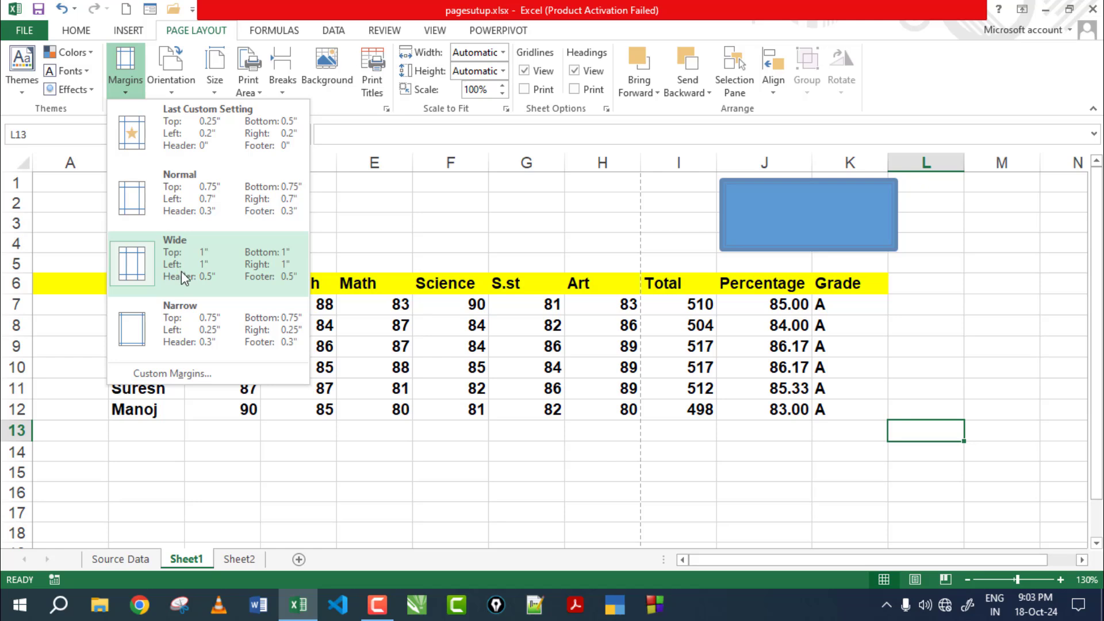
{"action": "left_click", "coordinate": [275, 324]}
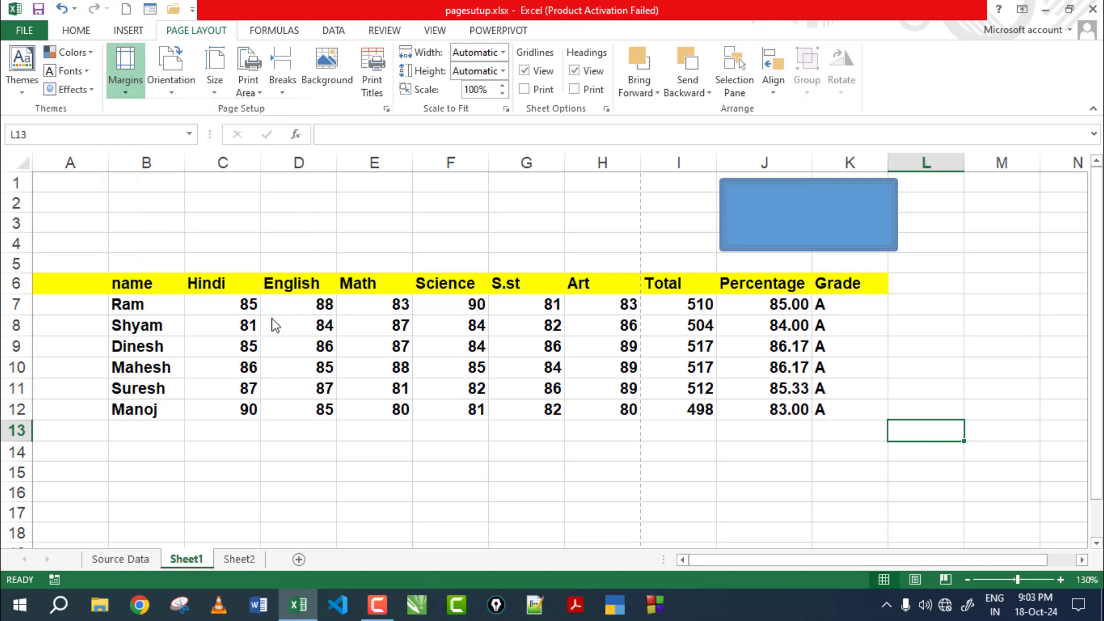
{"action": "left_click", "coordinate": [126, 86]}
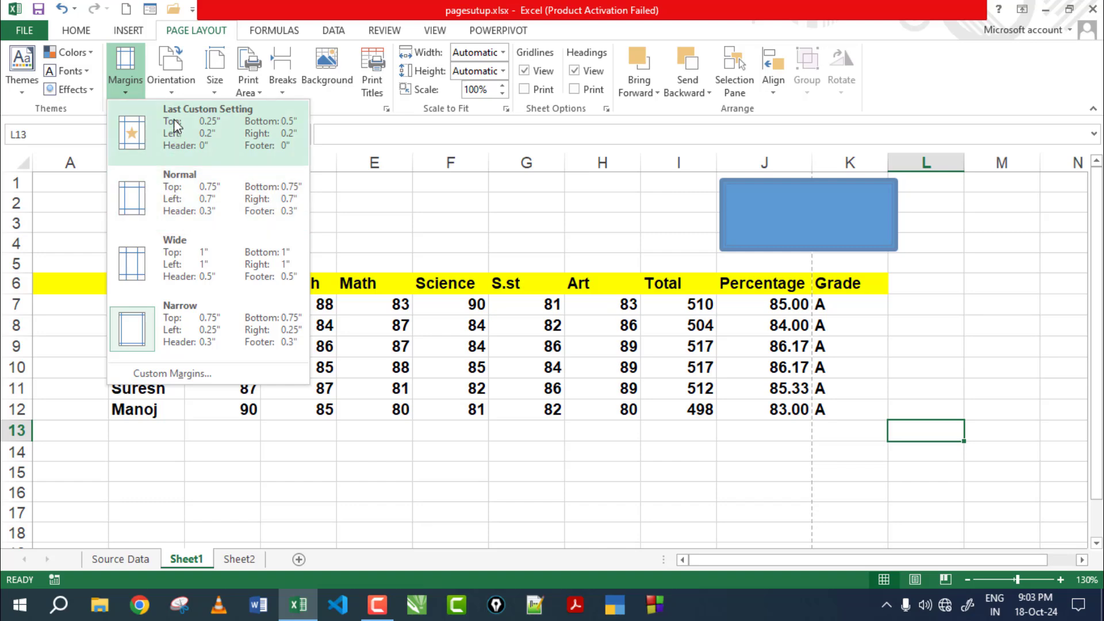
{"action": "left_click", "coordinate": [226, 135]}
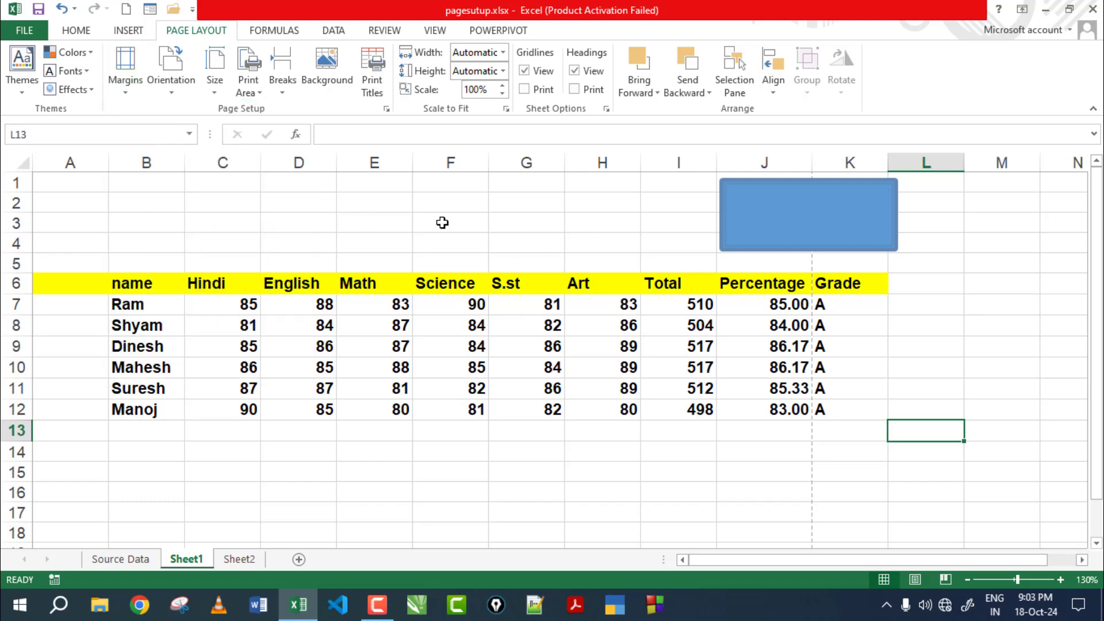
Step: Apply Normal margins and verify 0.75" top/bottom and 0.7" sides in Page Setup
{"action": "left_click", "coordinate": [124, 72]}
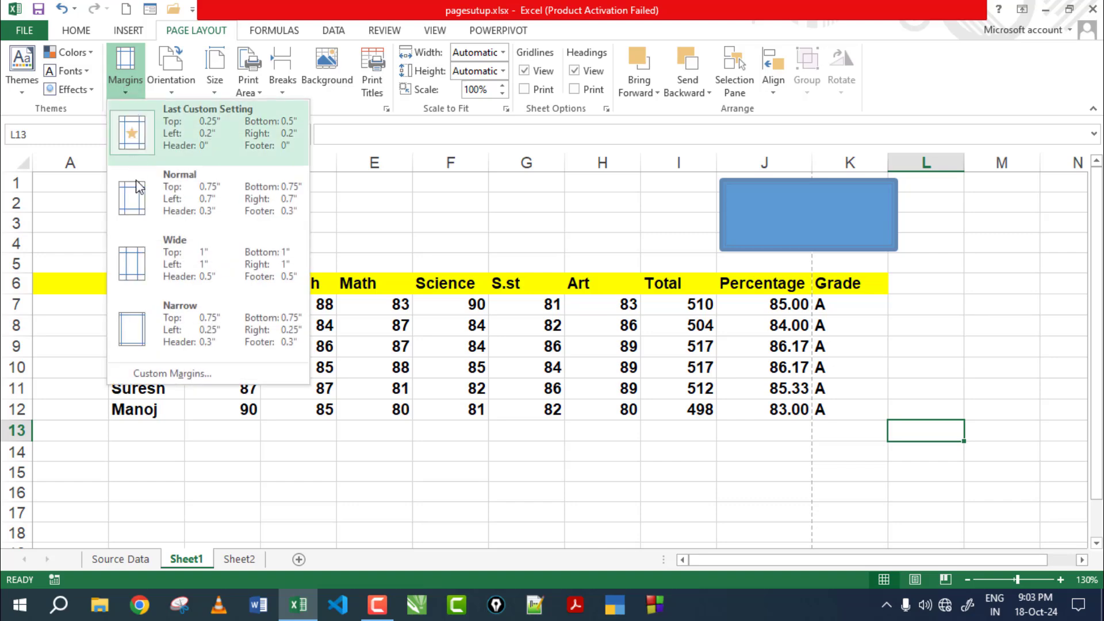
{"action": "left_click", "coordinate": [157, 374]}
{"action": "left_click", "coordinate": [174, 208]}
{"action": "left_click", "coordinate": [127, 92]}
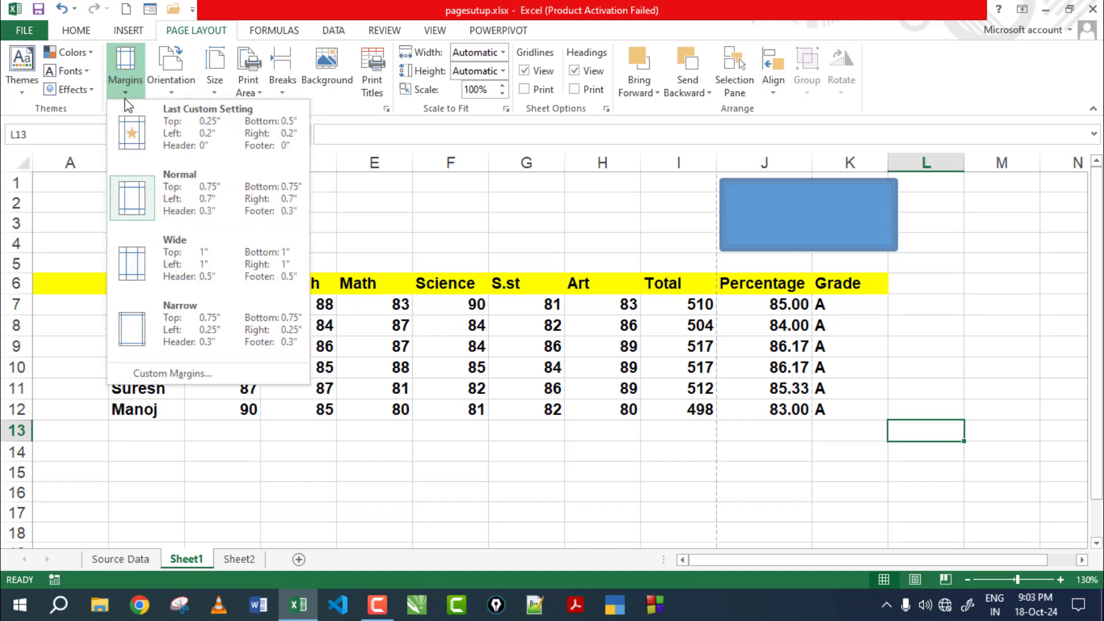
{"action": "left_click", "coordinate": [173, 374]}
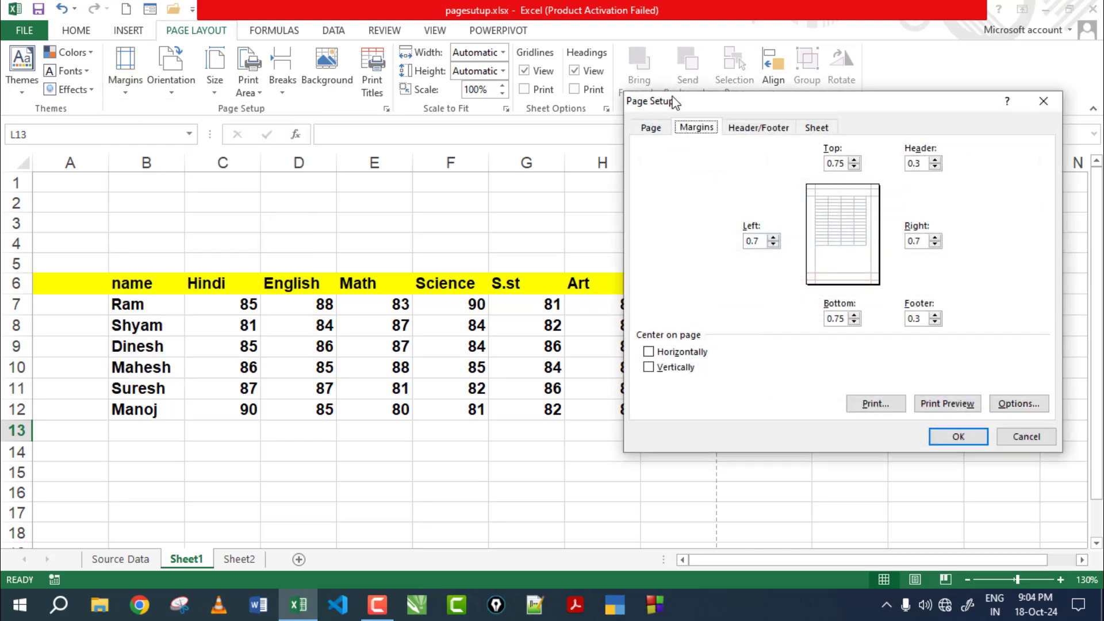
{"action": "left_click_drag", "start_coordinate": [691, 107], "coordinate": [552, 91]}
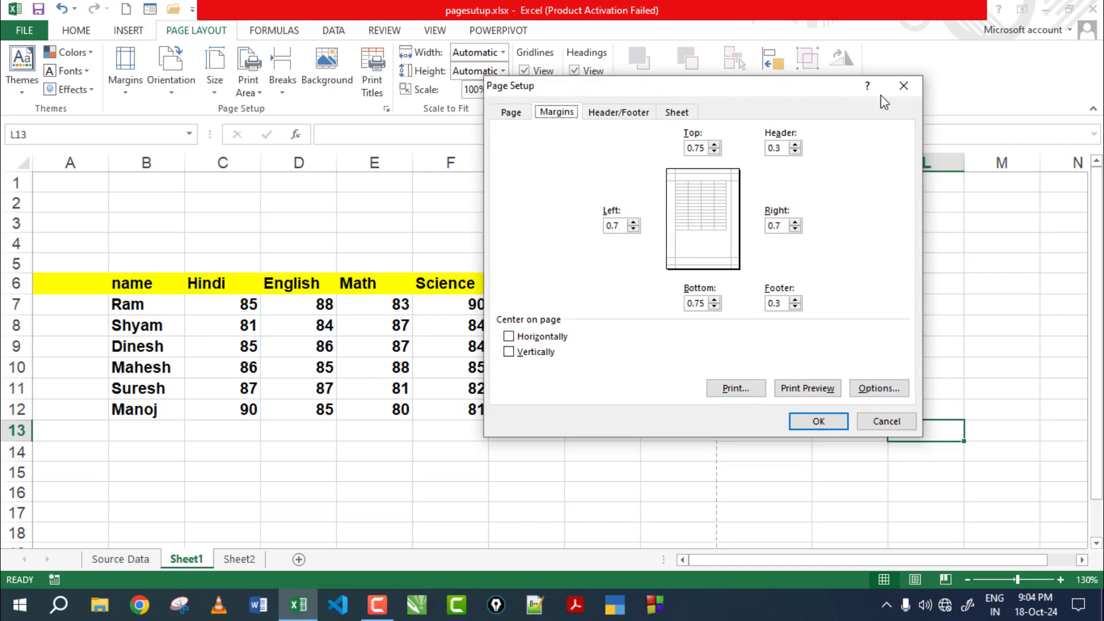
{"action": "left_click", "coordinate": [904, 90]}
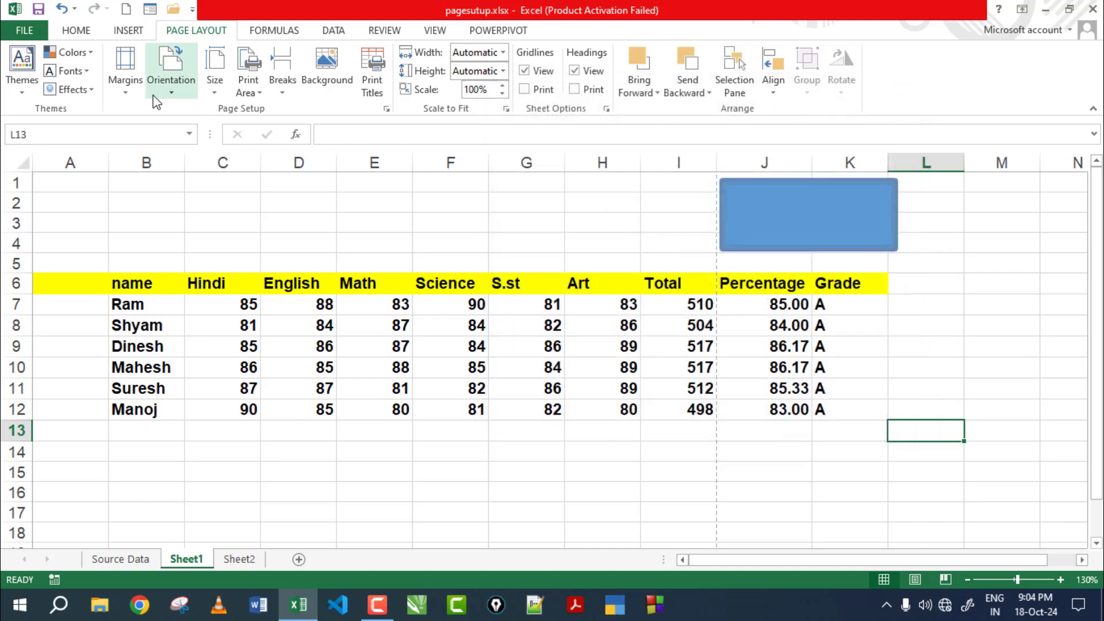
{"action": "left_click", "coordinate": [131, 90]}
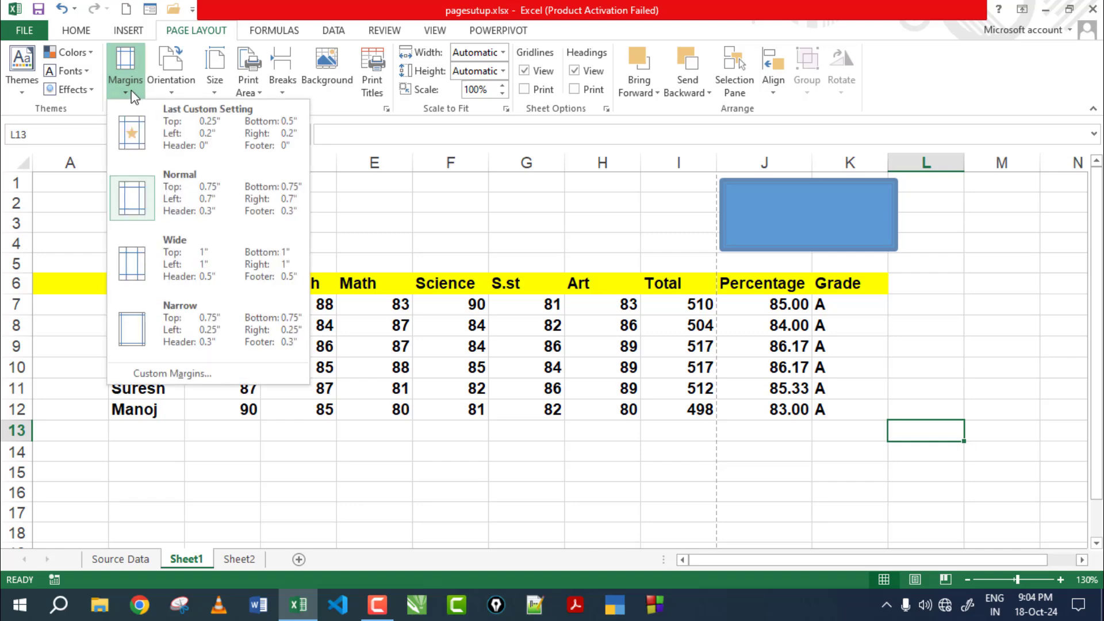
{"action": "left_click", "coordinate": [151, 373]}
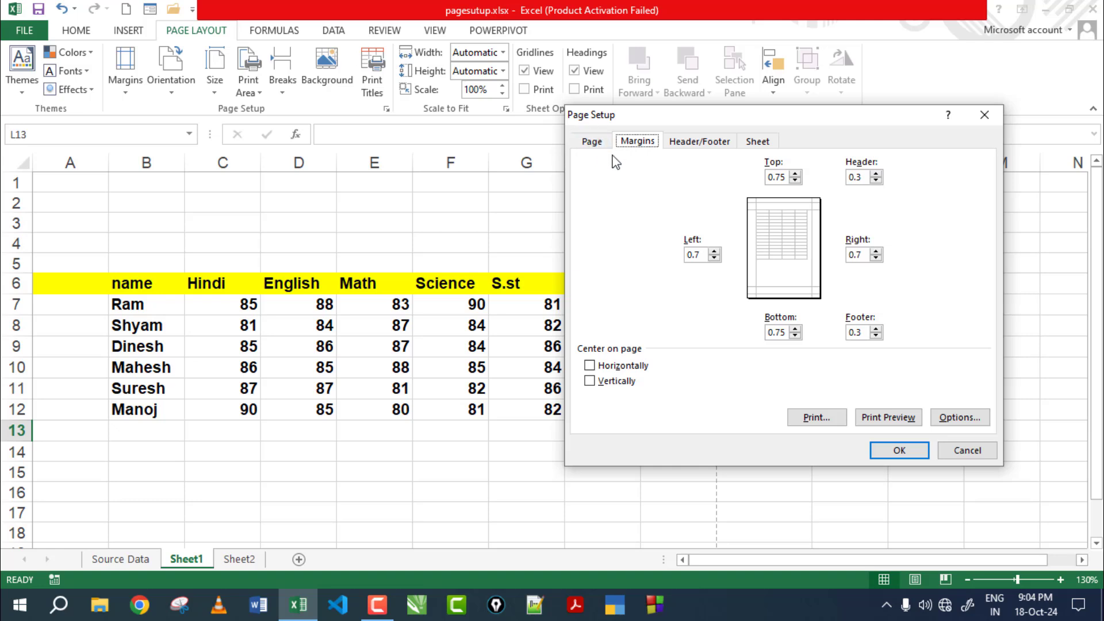
{"action": "left_click", "coordinate": [596, 148]}
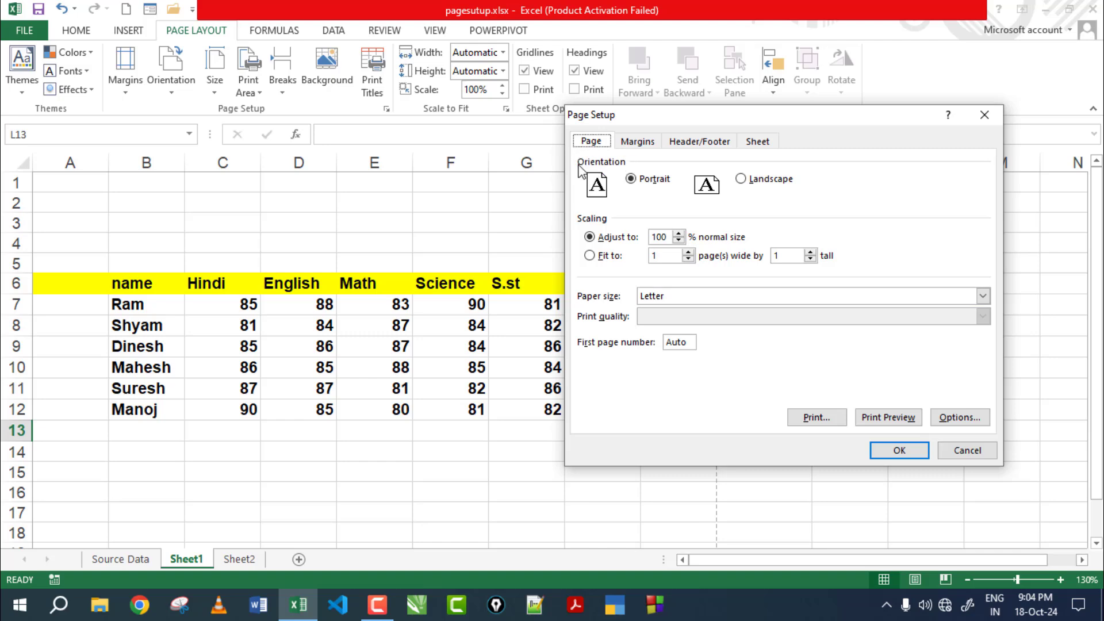
{"action": "left_click", "coordinate": [635, 180]}
{"action": "left_click", "coordinate": [741, 180]}
{"action": "left_click", "coordinate": [651, 180]}
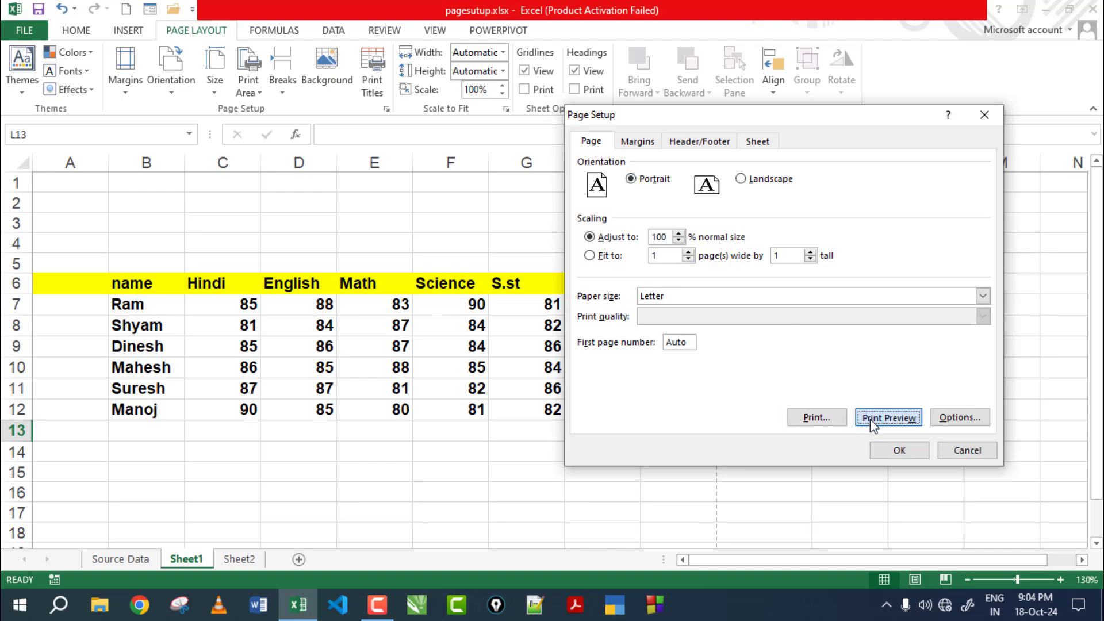
{"action": "left_click", "coordinate": [888, 418]}
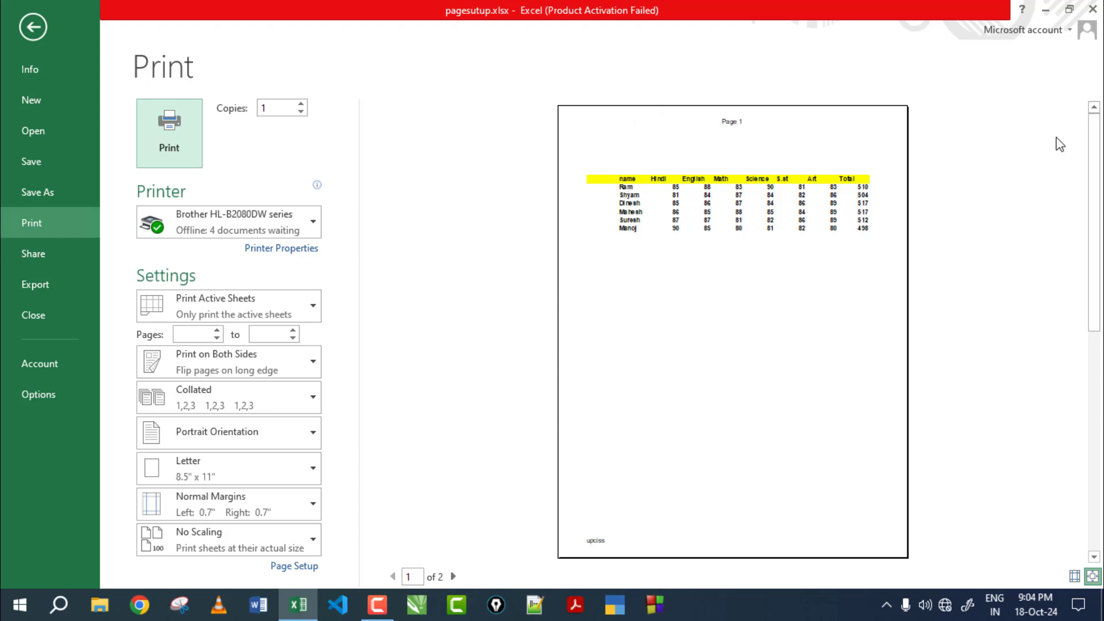
Step: Set the page orientation to Landscape in Page Setup
{"action": "left_click", "coordinate": [36, 26]}
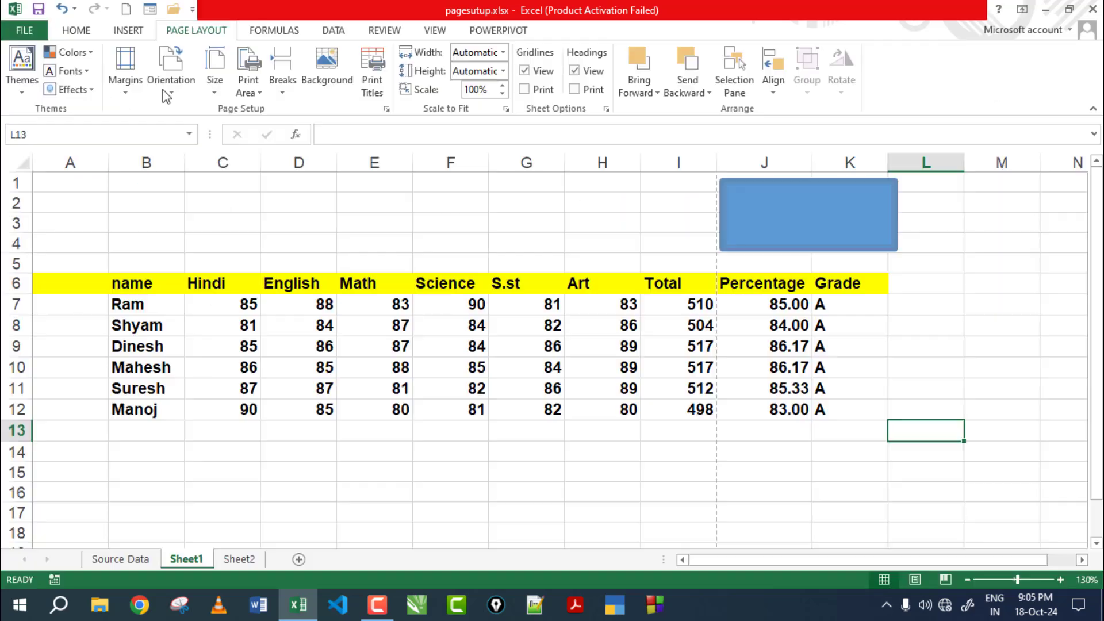
{"action": "left_click", "coordinate": [126, 69]}
{"action": "left_click", "coordinate": [221, 381]}
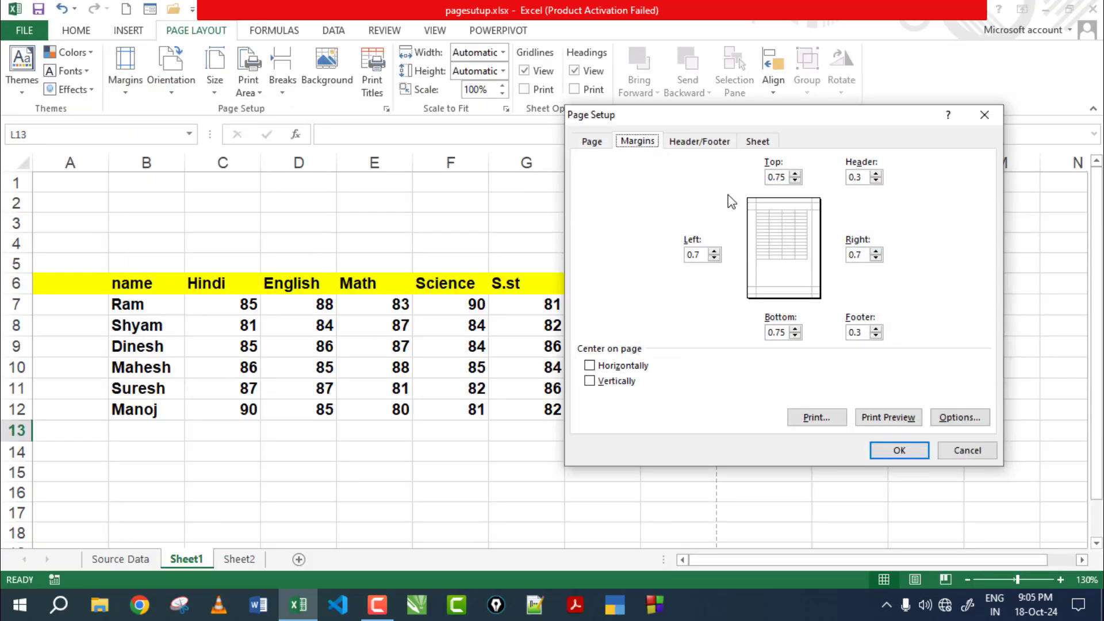
{"action": "left_click", "coordinate": [592, 143]}
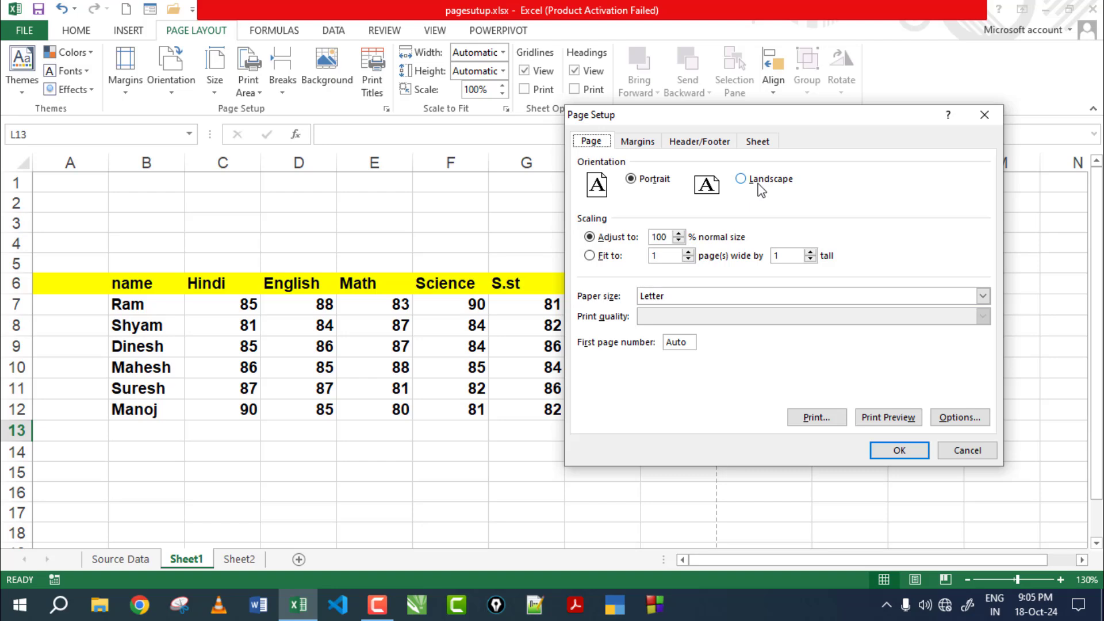
{"action": "left_click", "coordinate": [756, 184]}
{"action": "left_click", "coordinate": [906, 454]}
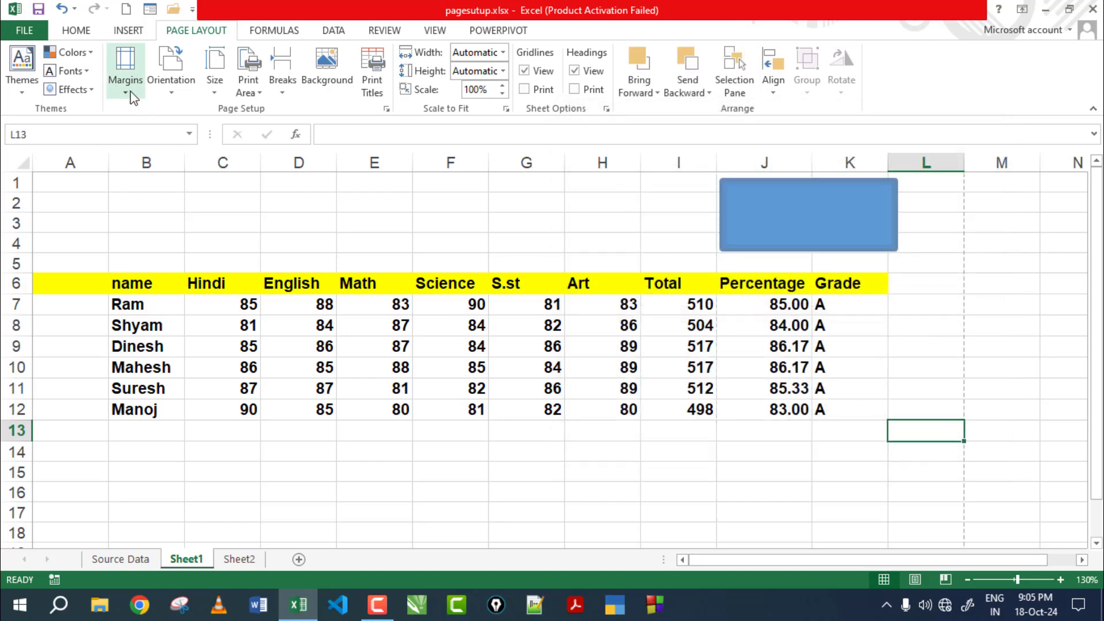
Step: Preview the landscape printout to confirm the whole table fits on one page
{"action": "left_click", "coordinate": [127, 86]}
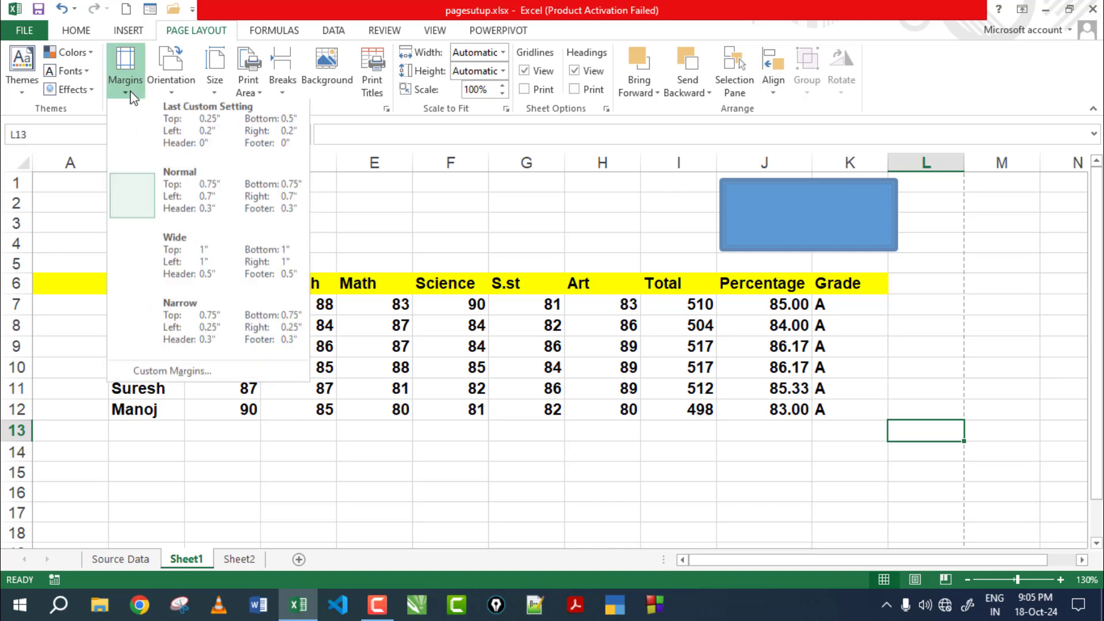
{"action": "left_click", "coordinate": [196, 373]}
{"action": "left_click", "coordinate": [888, 418]}
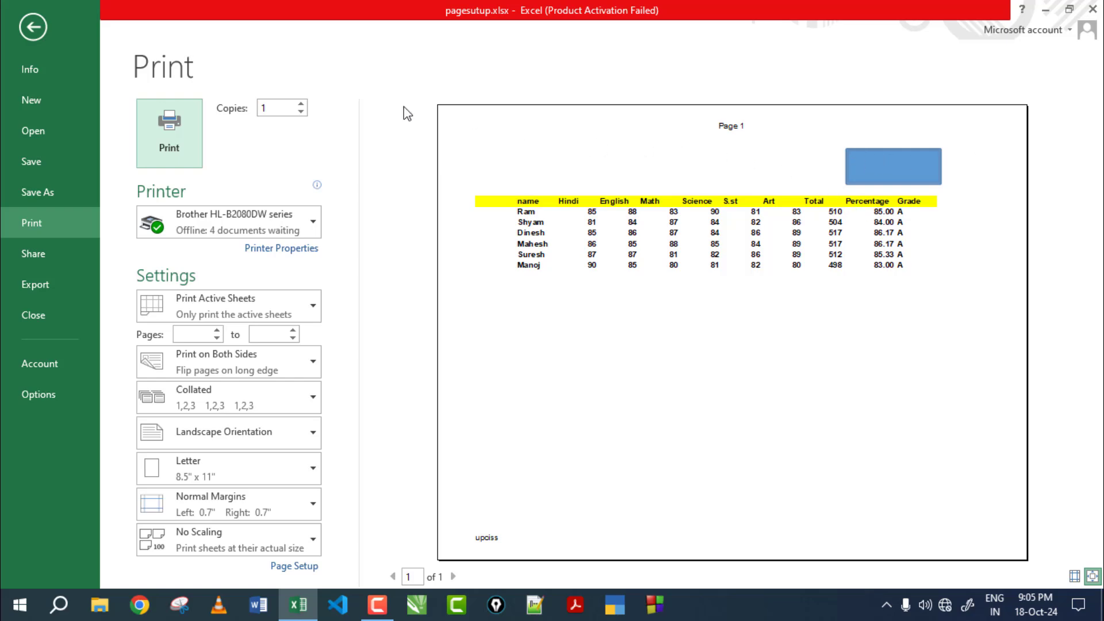
{"action": "left_click", "coordinate": [30, 36]}
{"action": "left_click", "coordinate": [125, 72]}
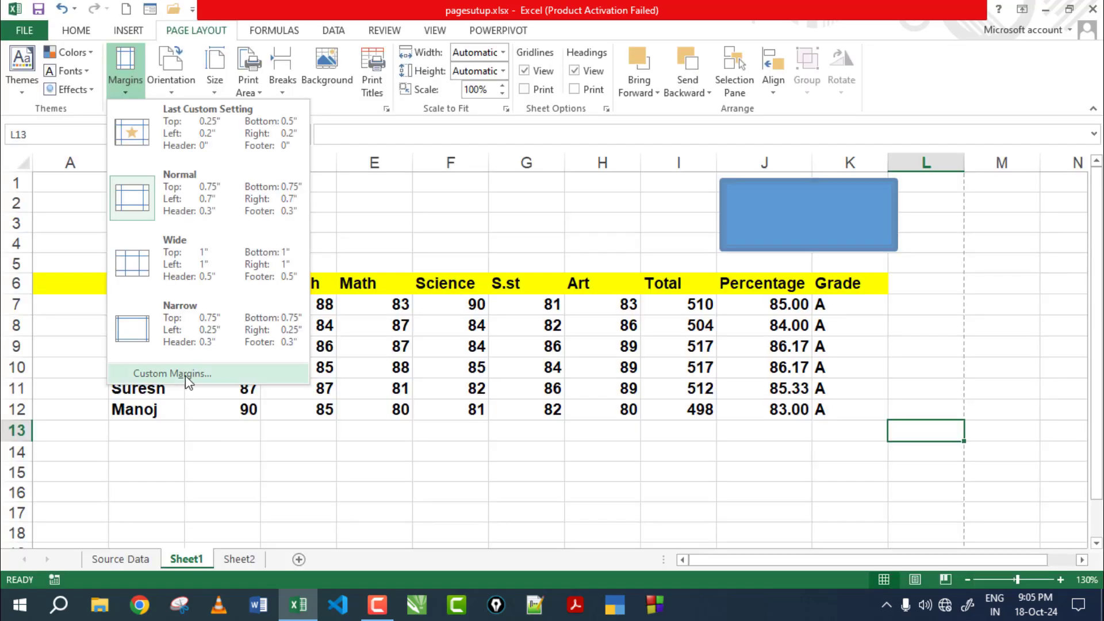
{"action": "left_click", "coordinate": [185, 375]}
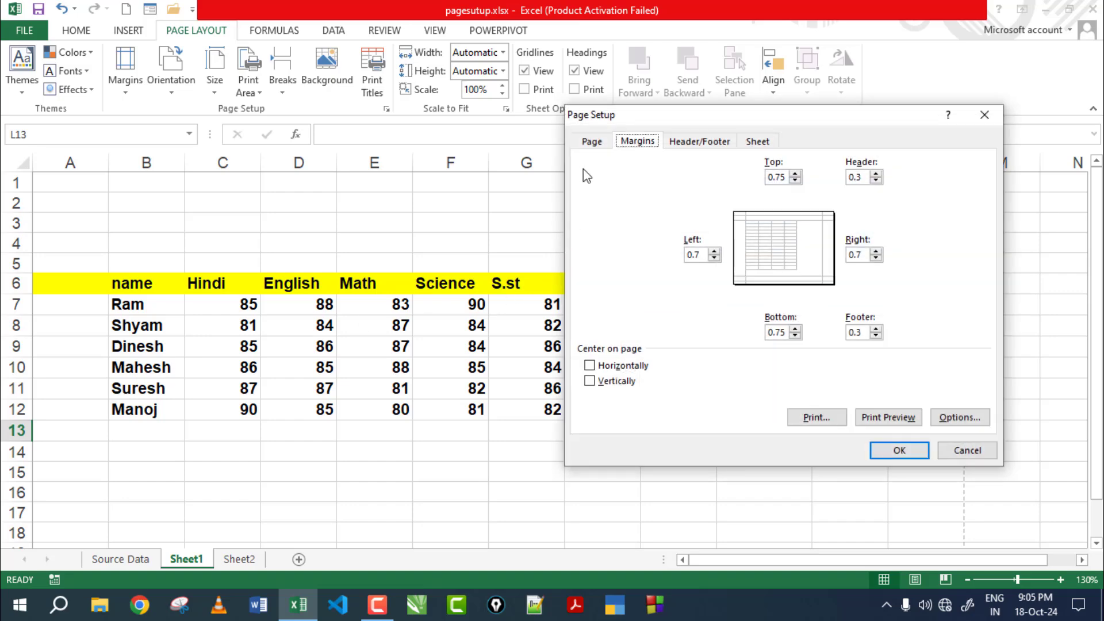
{"action": "left_click", "coordinate": [590, 143]}
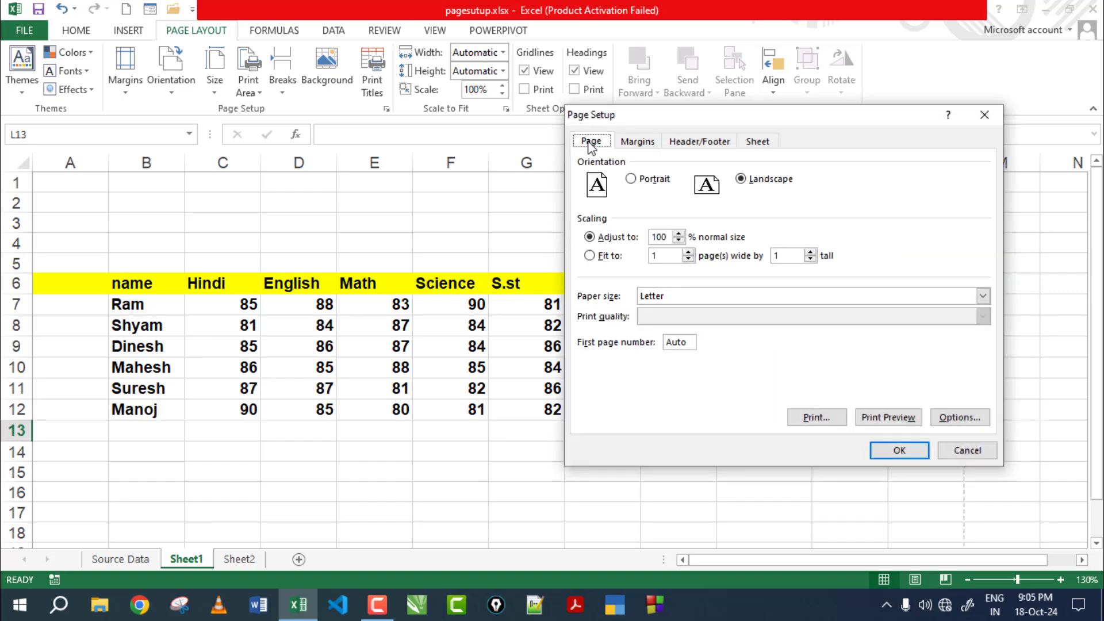
{"action": "left_click", "coordinate": [636, 182]}
{"action": "mouse_move", "coordinate": [656, 115]}
{"action": "left_mouse_down"}
{"action": "mouse_move", "coordinate": [521, 311]}
{"action": "mouse_move", "coordinate": [440, 93]}
{"action": "left_mouse_up"}
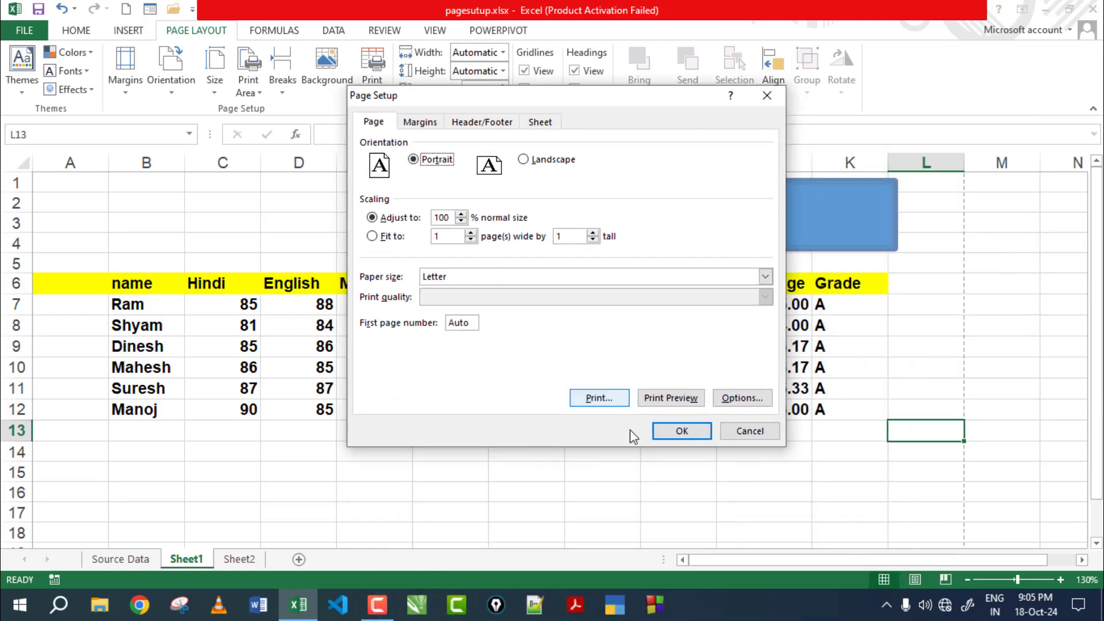
{"action": "left_click", "coordinate": [681, 433]}
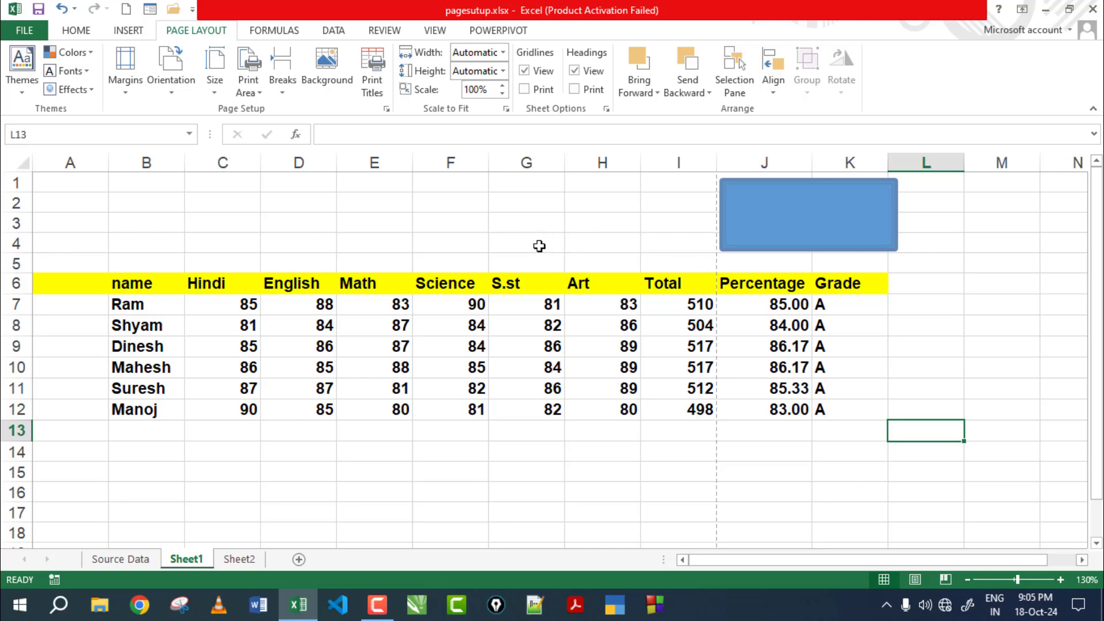
{"action": "key", "text": "ctrl+p"}
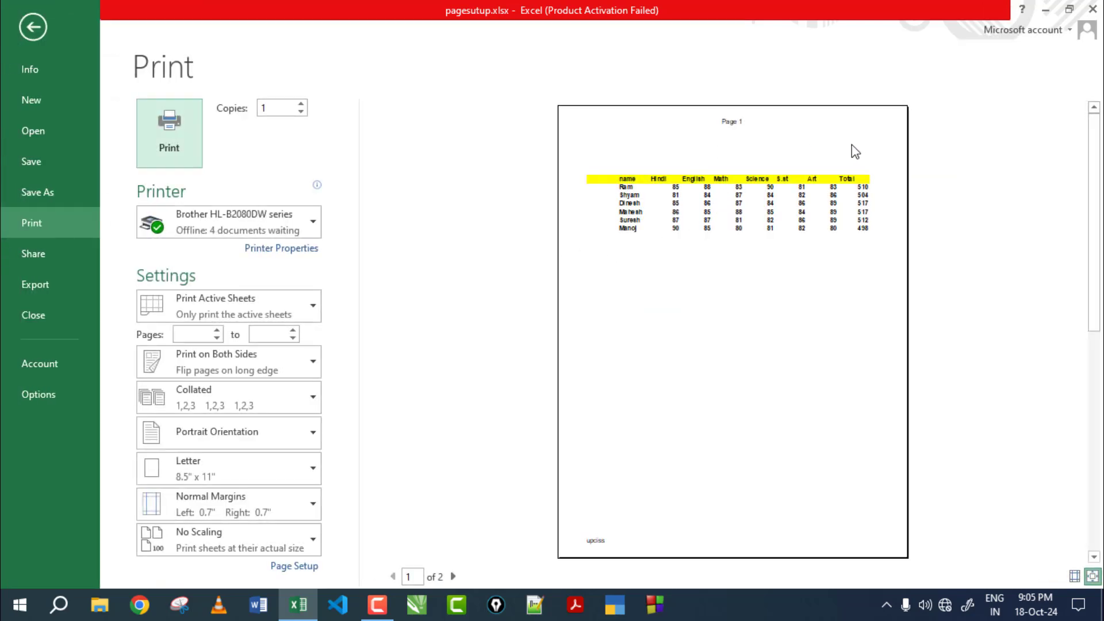
{"action": "key", "text": "Escape"}
{"action": "left_click", "coordinate": [26, 28]}
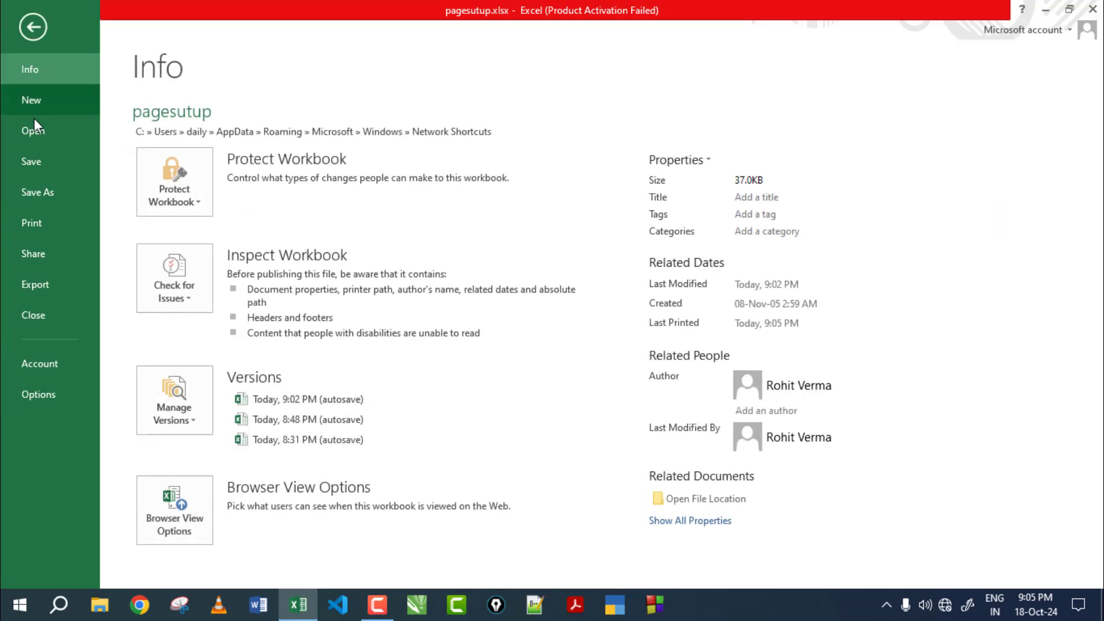
{"action": "left_click", "coordinate": [34, 225]}
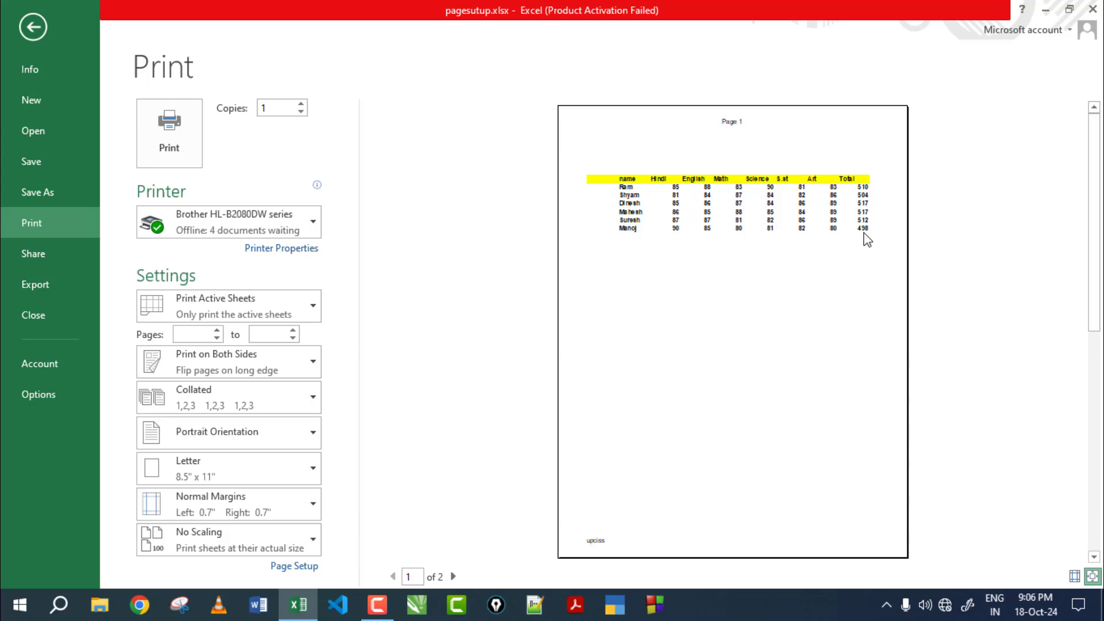
{"action": "key", "text": "Escape"}
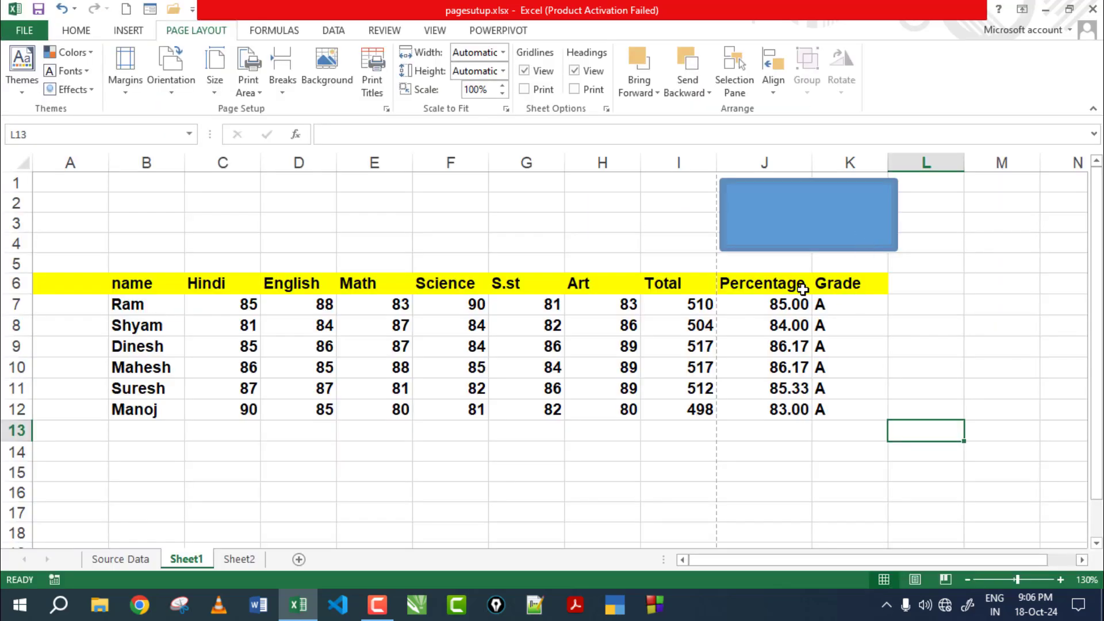
Step: Set print scaling to 80% in Page Setup and preview the printed page
{"action": "left_click", "coordinate": [826, 285]}
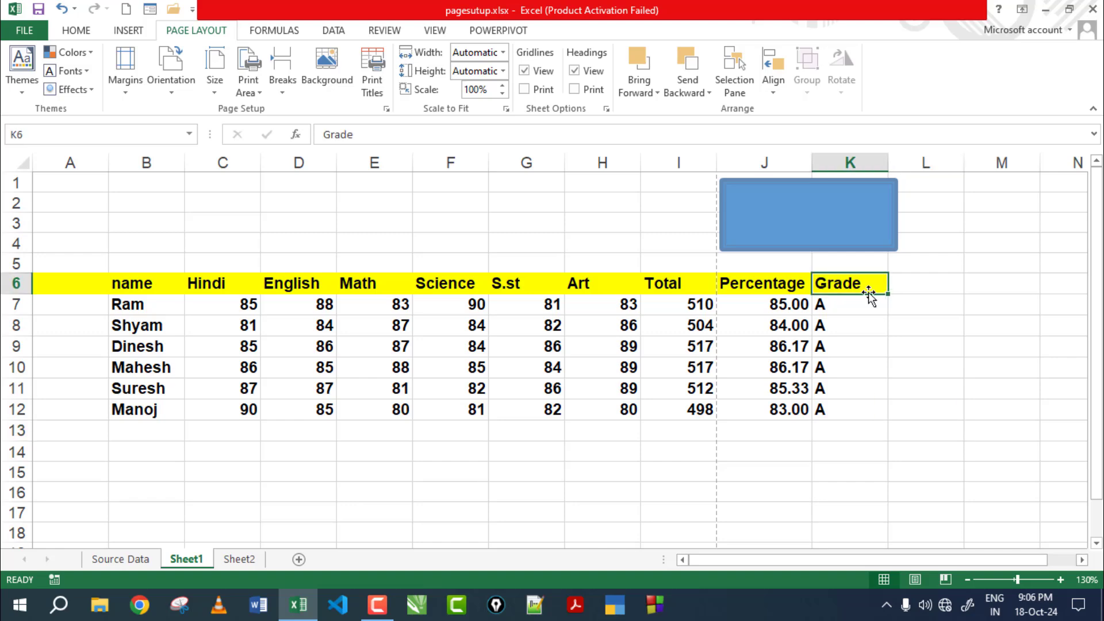
{"action": "left_click", "coordinate": [780, 291]}
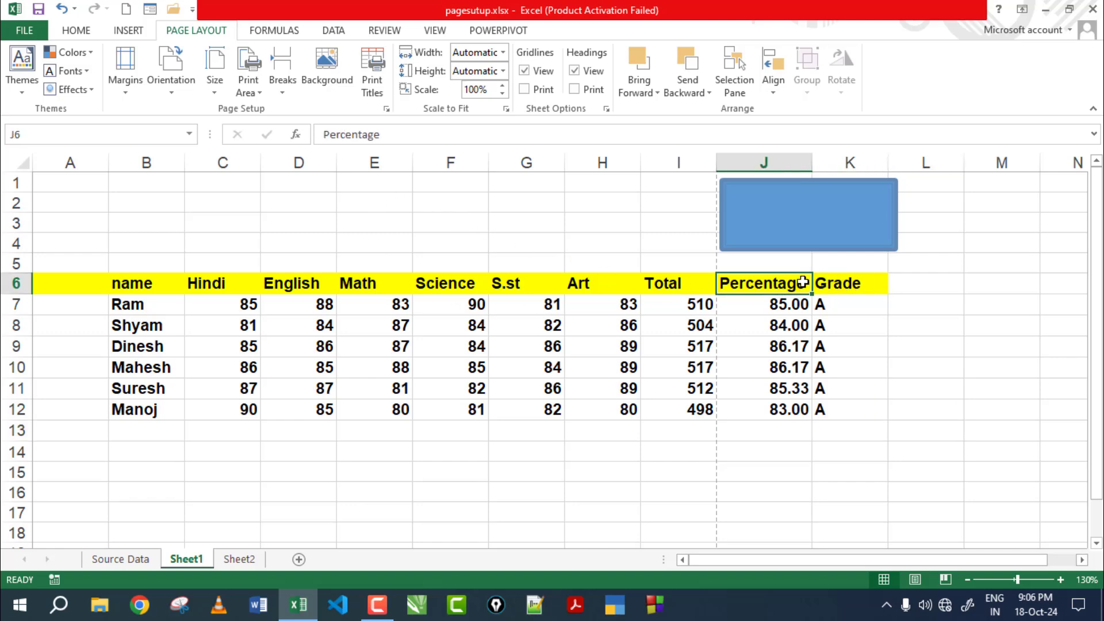
{"action": "left_click", "coordinate": [120, 89]}
{"action": "left_click", "coordinate": [157, 373]}
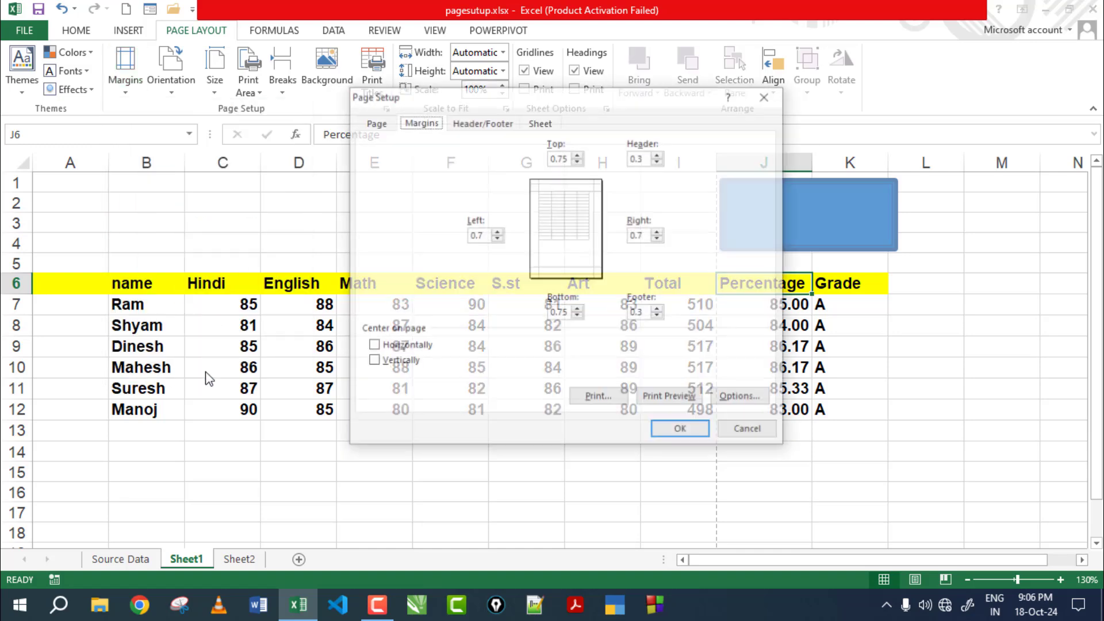
{"action": "left_click", "coordinate": [374, 122]}
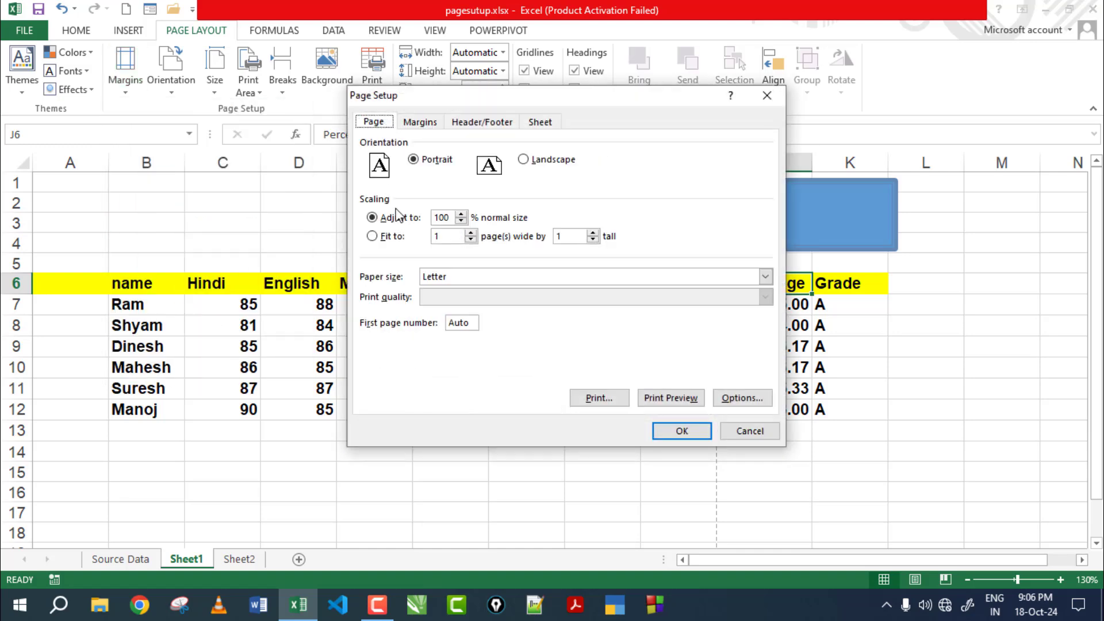
{"action": "left_click", "coordinate": [450, 219]}
{"action": "type", "text": "80"}
{"action": "left_click", "coordinate": [452, 215]}
{"action": "left_click", "coordinate": [445, 234]}
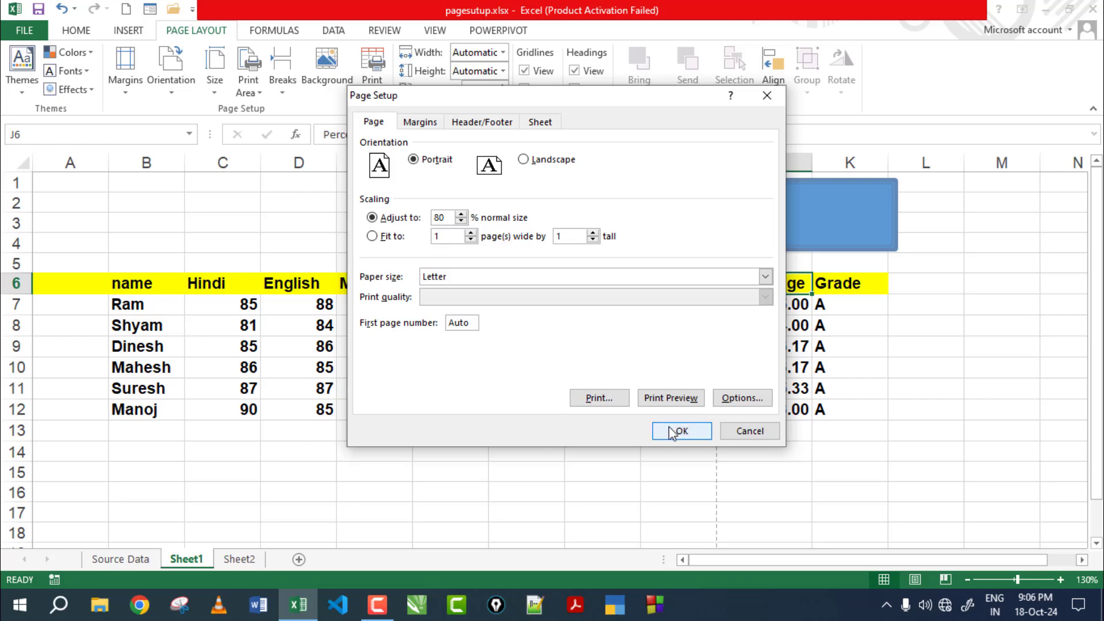
{"action": "left_click", "coordinate": [671, 398]}
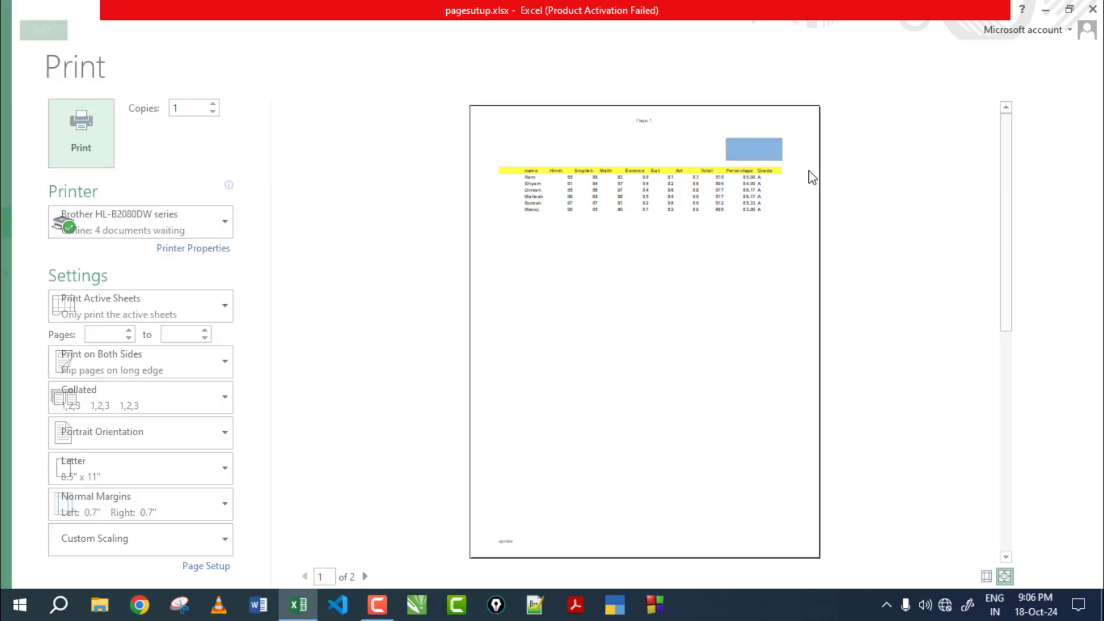
{"action": "key", "text": "Escape"}
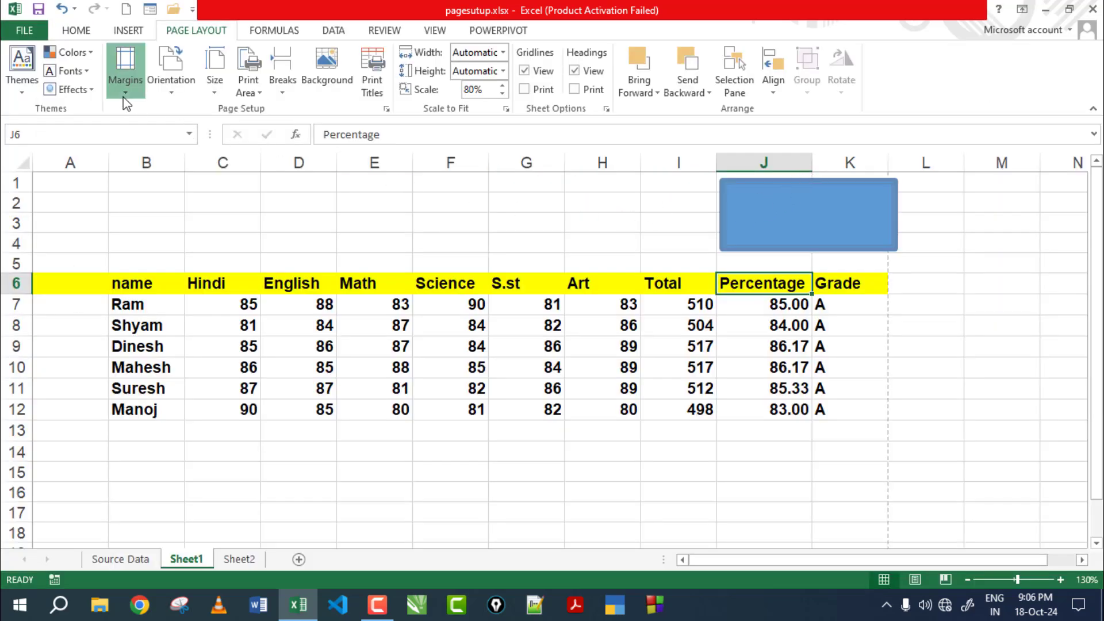
Step: Raise print scaling from 80% back to 100% and preview the printout
{"action": "left_click", "coordinate": [125, 75]}
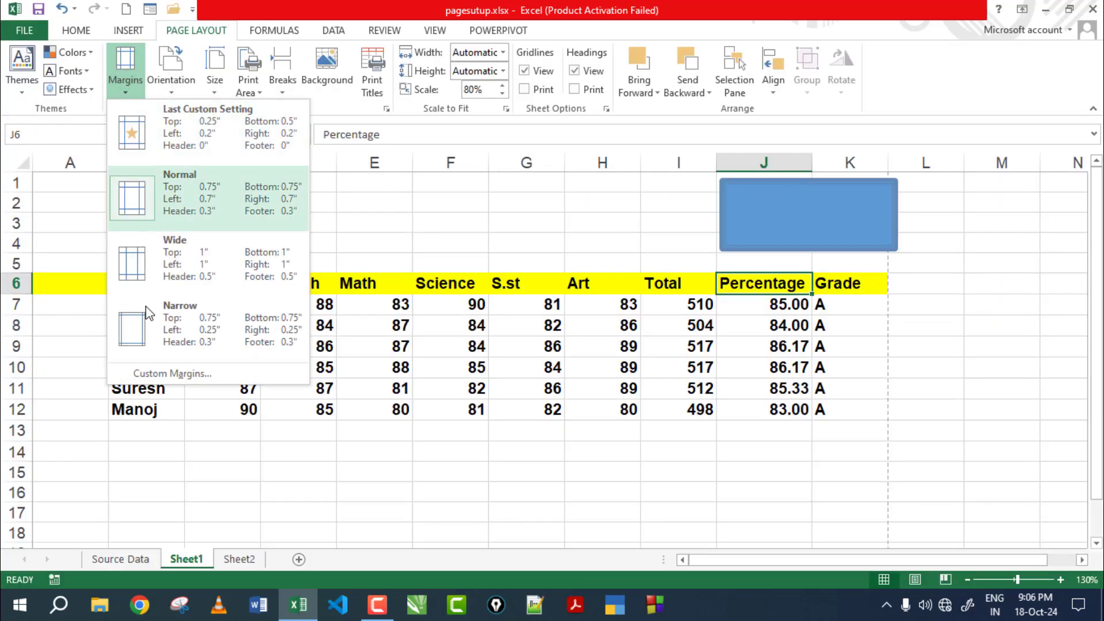
{"action": "left_click", "coordinate": [162, 380]}
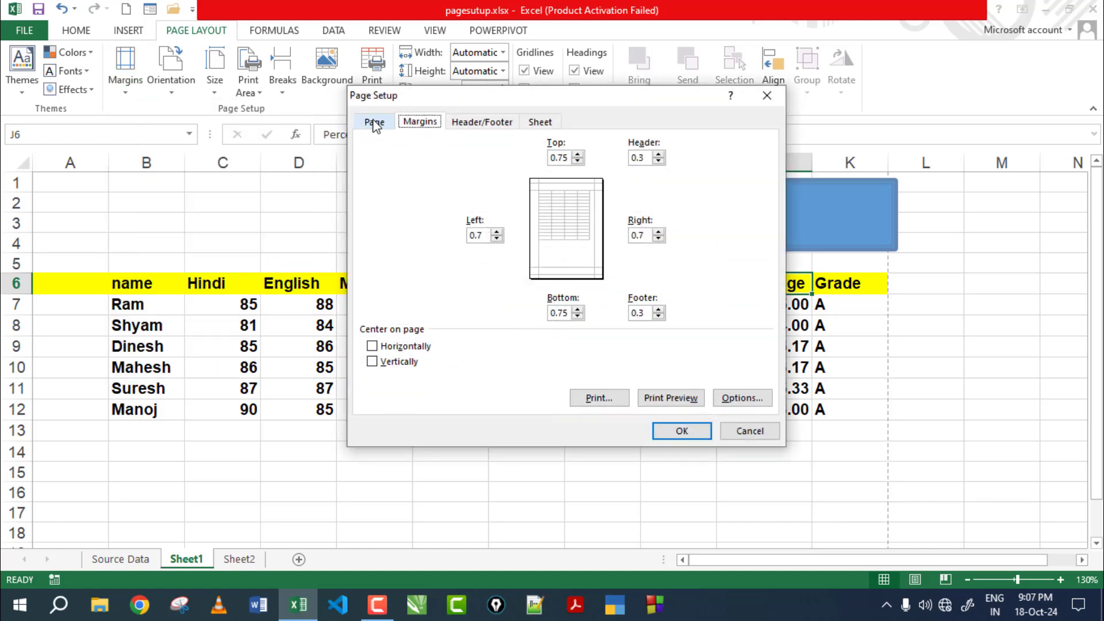
{"action": "left_click", "coordinate": [374, 122]}
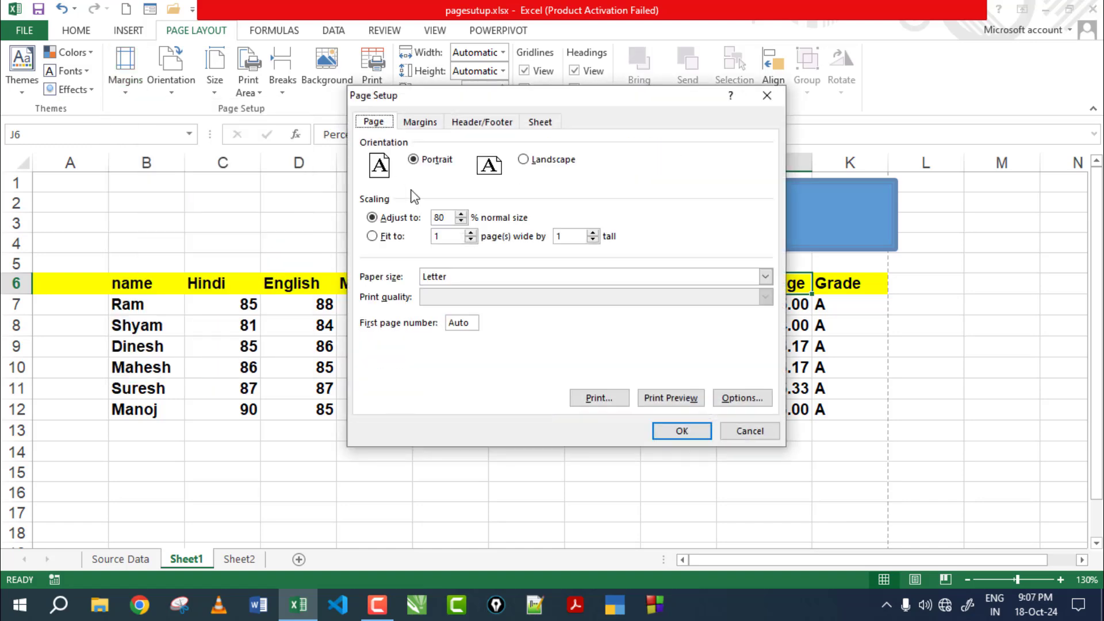
{"action": "left_click", "coordinate": [452, 221]}
{"action": "left_click", "coordinate": [461, 214]}
{"action": "left_click", "coordinate": [462, 215]}
{"action": "left_click", "coordinate": [463, 215]}
{"action": "left_click", "coordinate": [677, 432]}
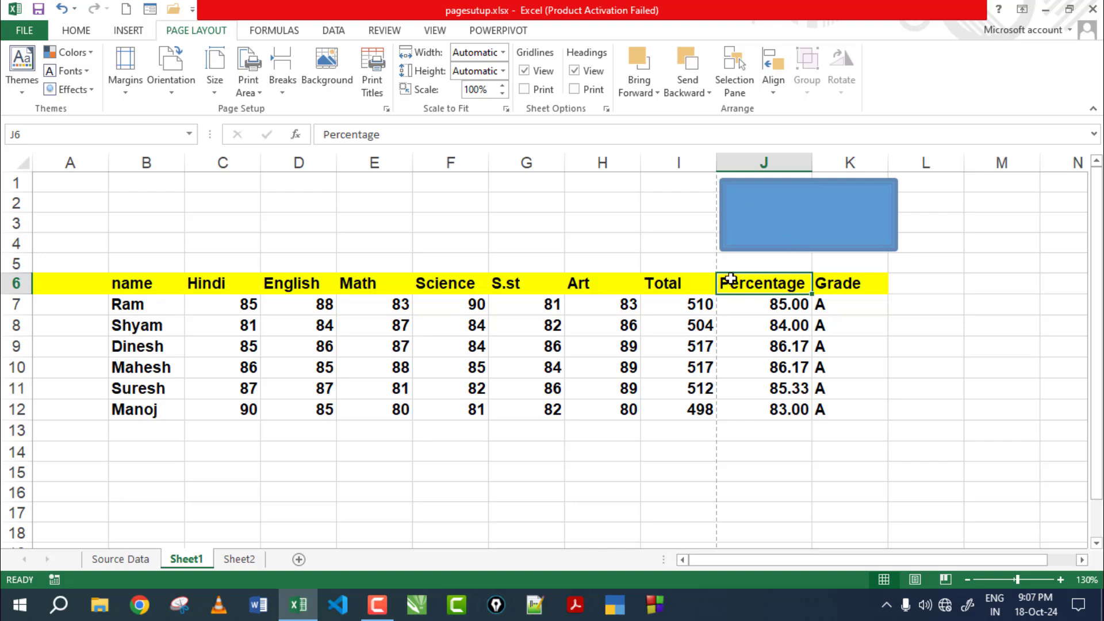
{"action": "key", "text": "ctrl+p"}
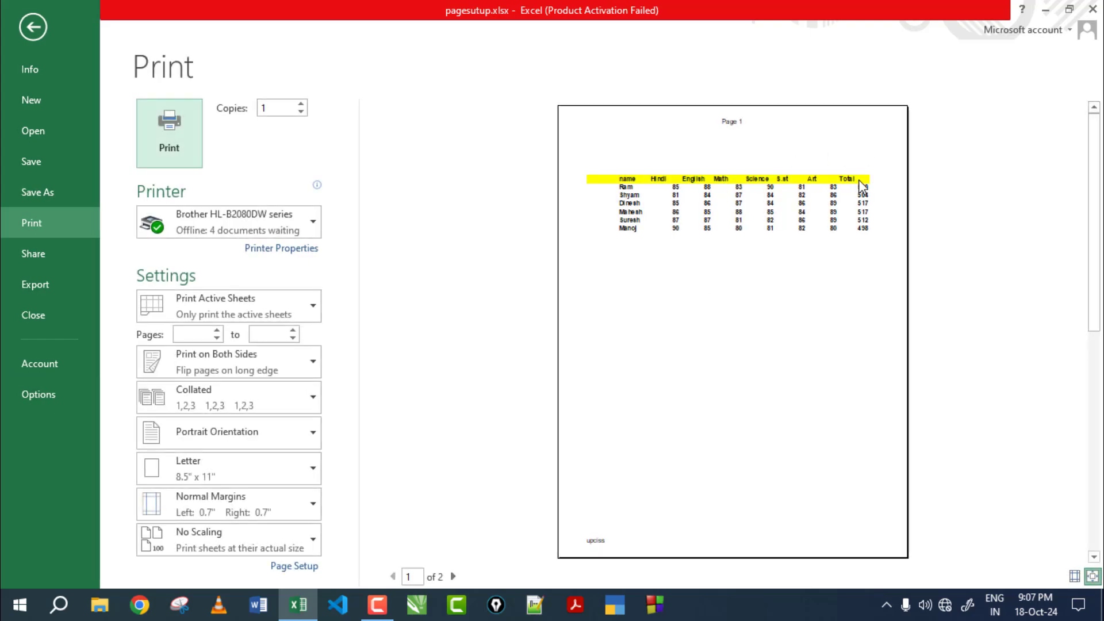
{"action": "key", "text": "Escape"}
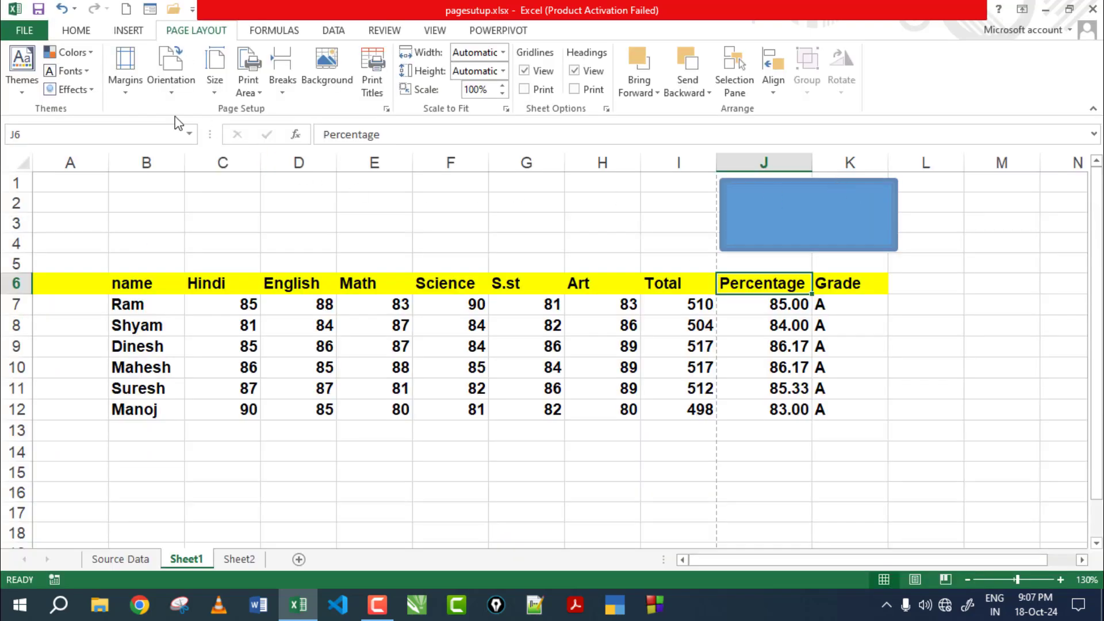
Step: Set print scaling to 85% and preview the printed page
{"action": "left_click", "coordinate": [125, 72]}
{"action": "left_click", "coordinate": [172, 374]}
{"action": "left_click", "coordinate": [379, 122]}
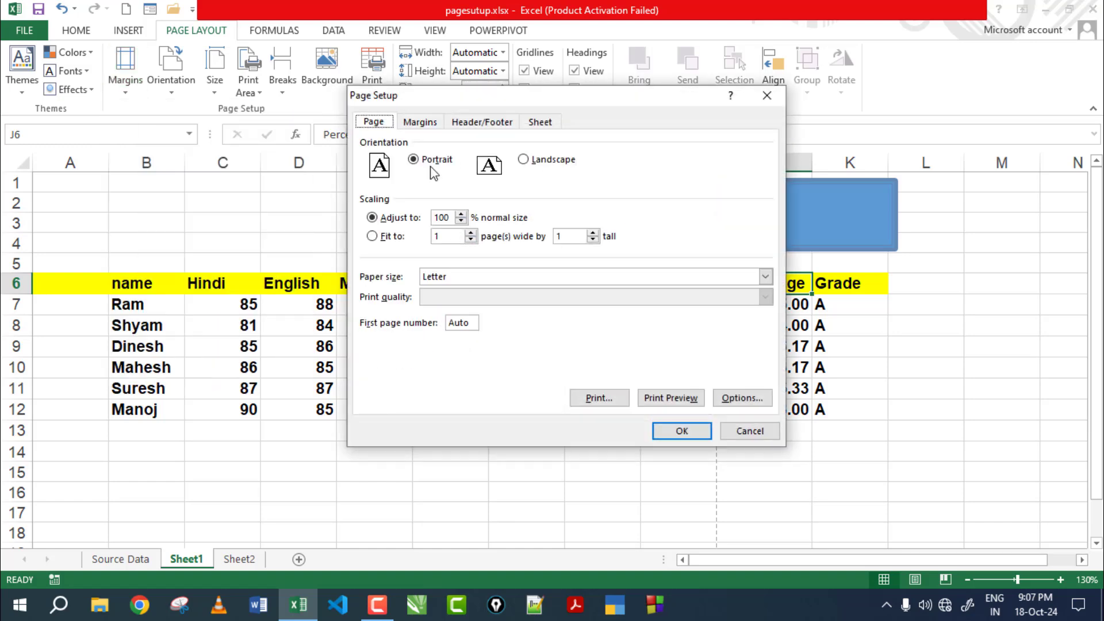
{"action": "left_click", "coordinate": [461, 221]}
{"action": "left_click", "coordinate": [667, 435]}
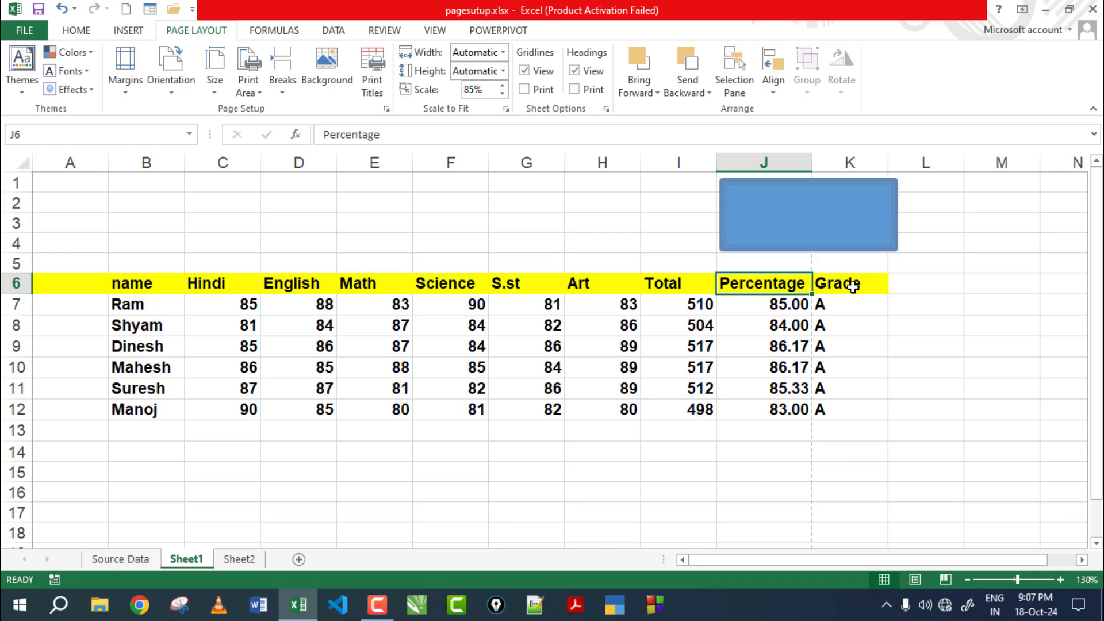
{"action": "key", "text": "ctrl+p"}
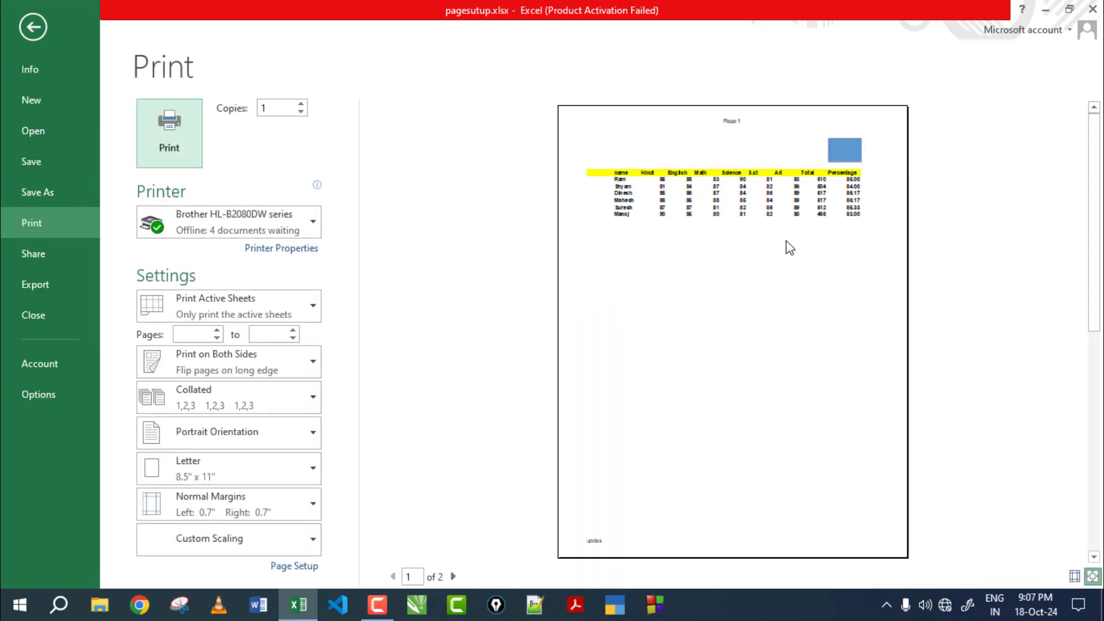
{"action": "key", "text": "Escape"}
Step: Lower print scaling to 80% and preview that Grade fits on page 1
{"action": "left_click", "coordinate": [118, 81]}
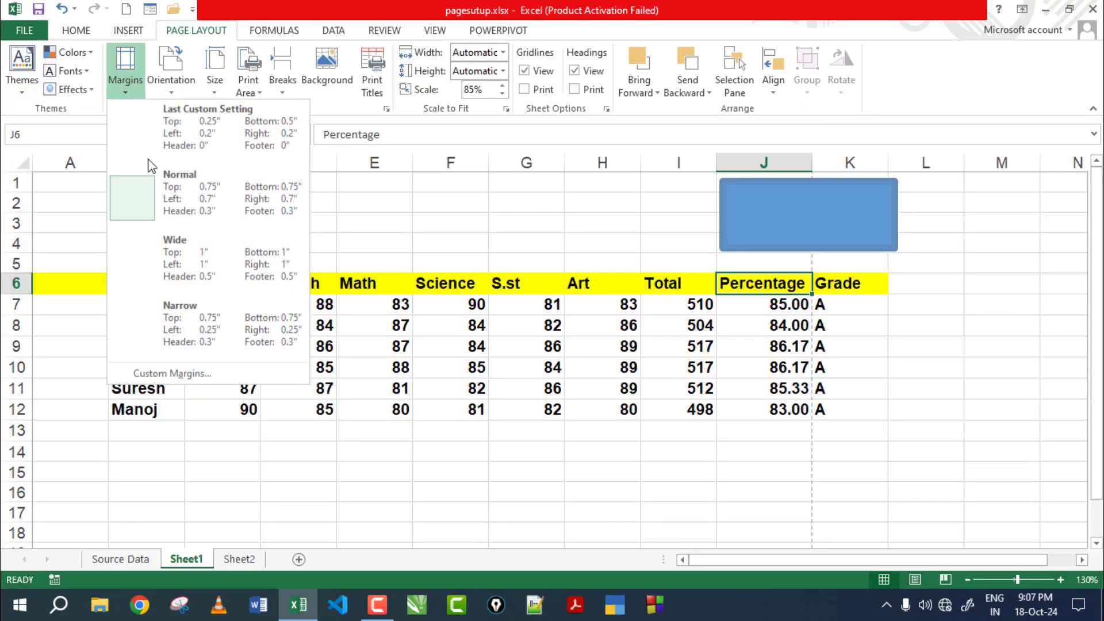
{"action": "left_click", "coordinate": [183, 375]}
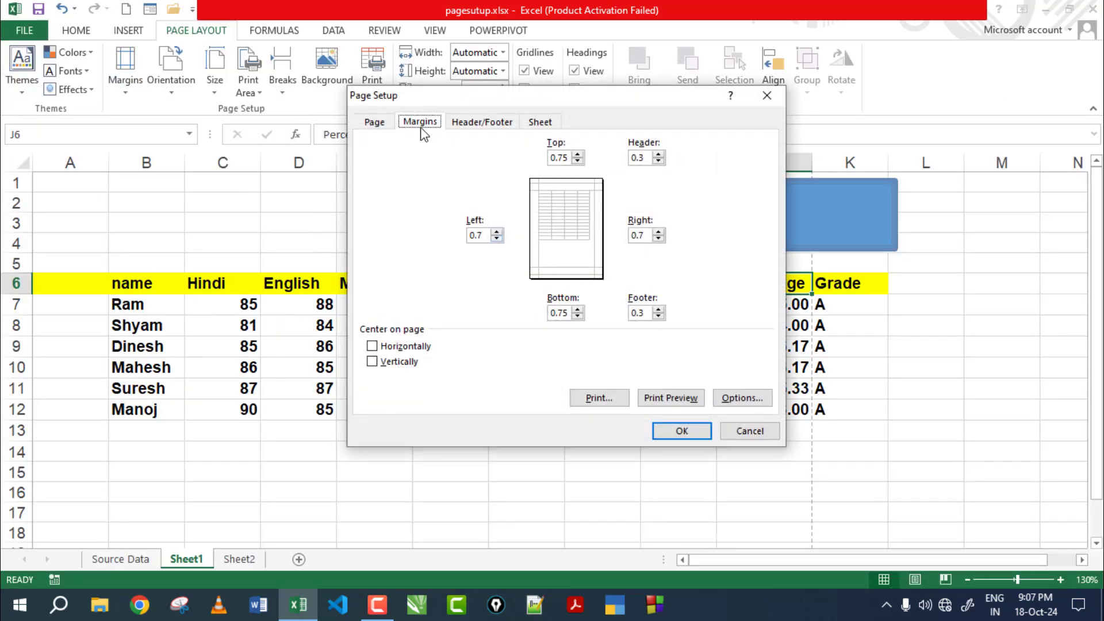
{"action": "left_click", "coordinate": [383, 123]}
{"action": "left_click", "coordinate": [460, 221]}
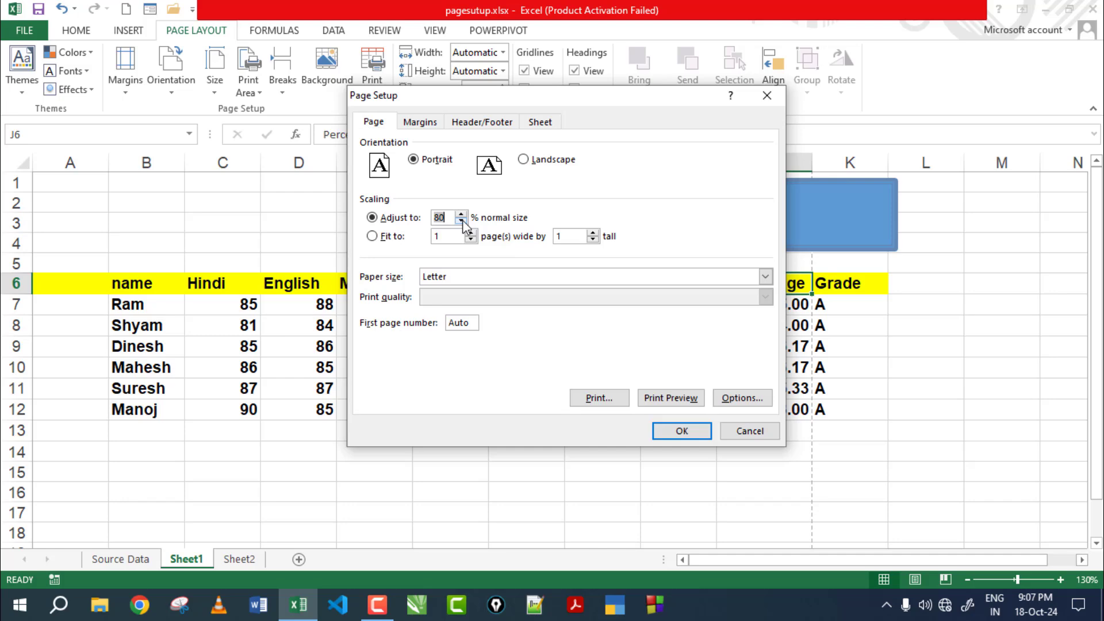
{"action": "left_click", "coordinate": [678, 431]}
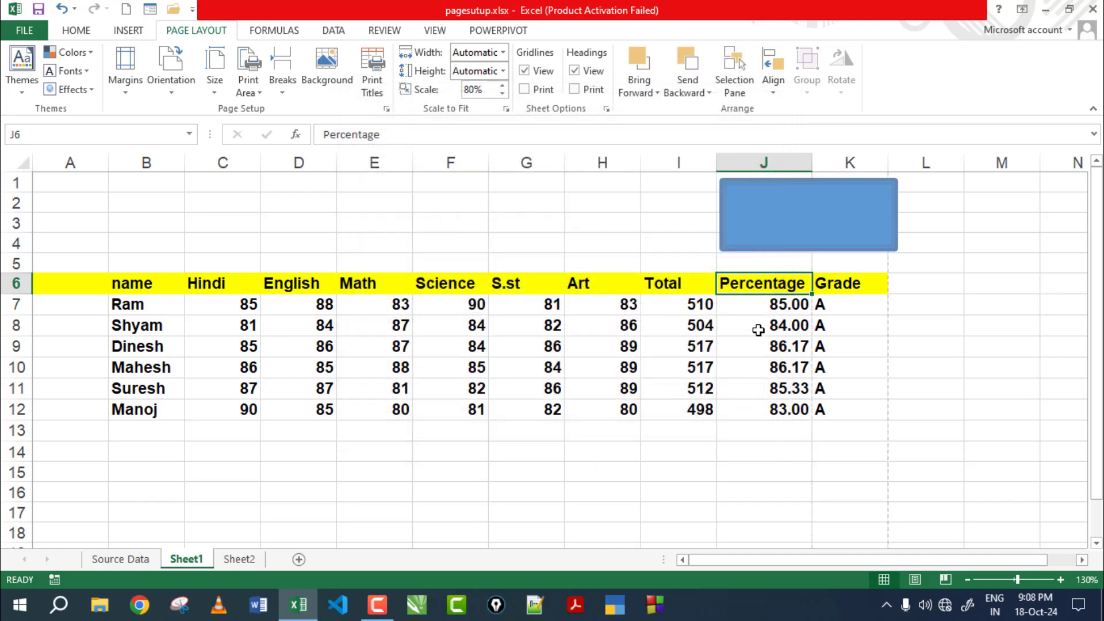
{"action": "key", "text": "ctrl+p"}
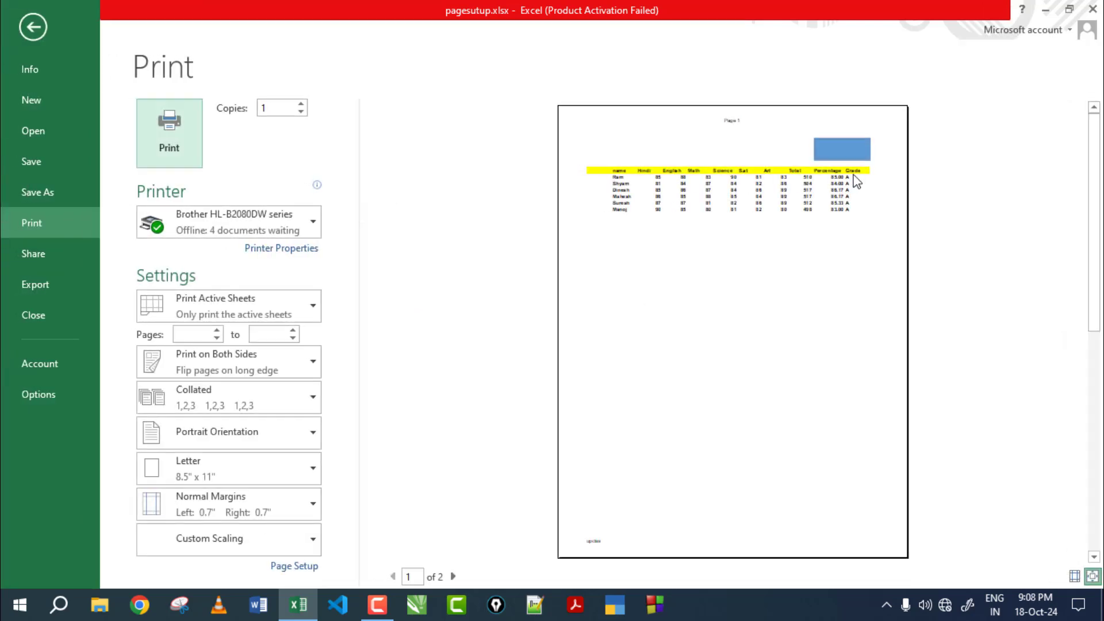
{"action": "key", "text": "Escape"}
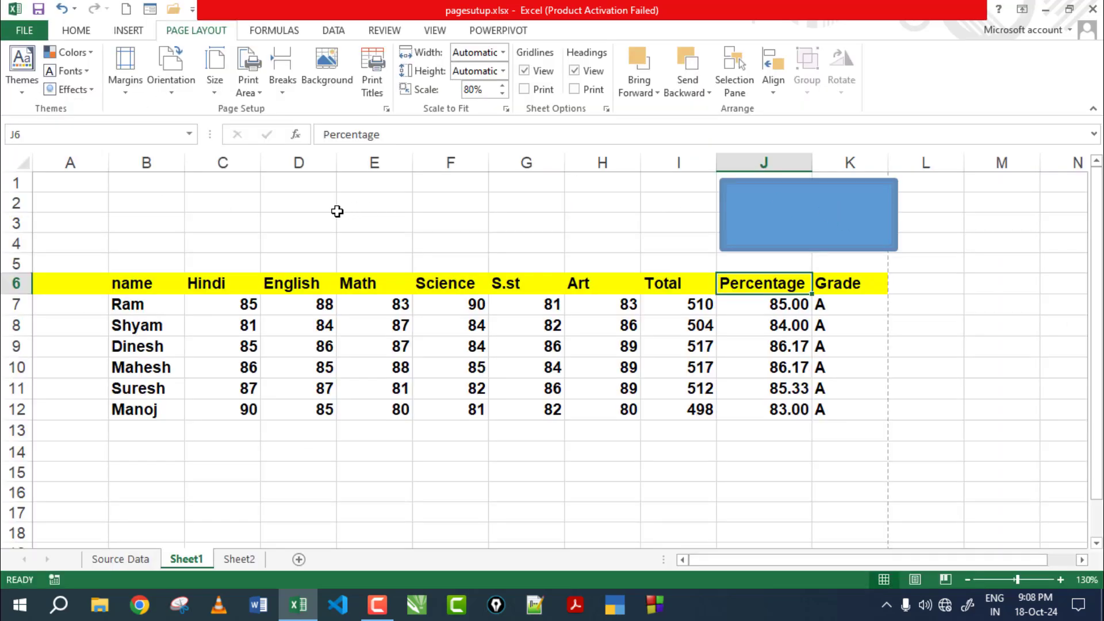
{"action": "left_click", "coordinate": [230, 311]}
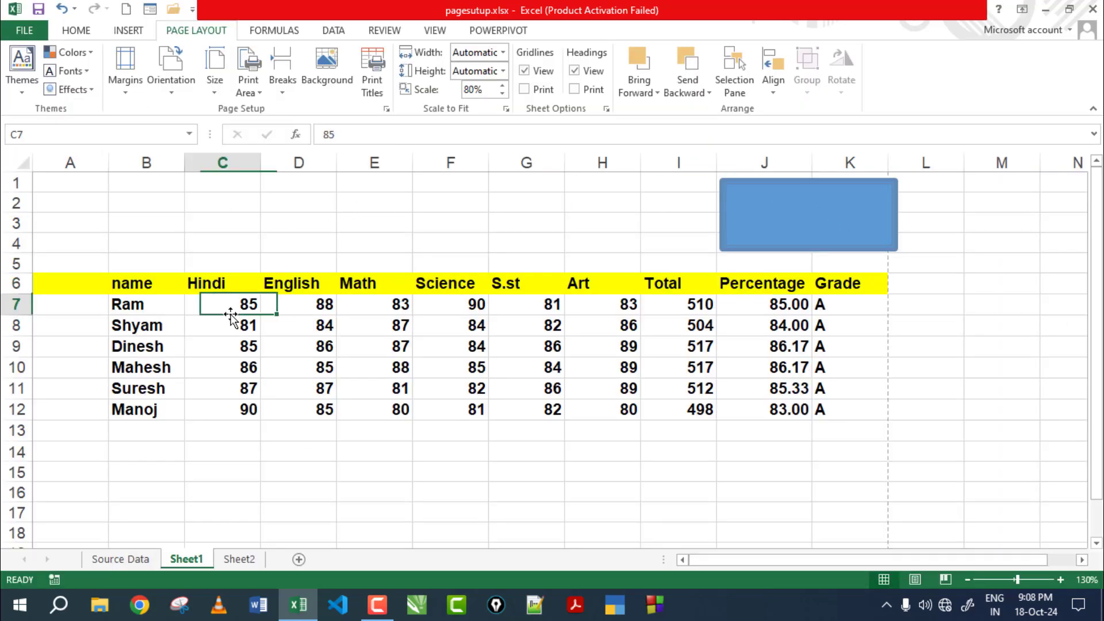
Step: Change the sheet's paper size from Letter to A4 in Page Setup
{"action": "left_click", "coordinate": [130, 85]}
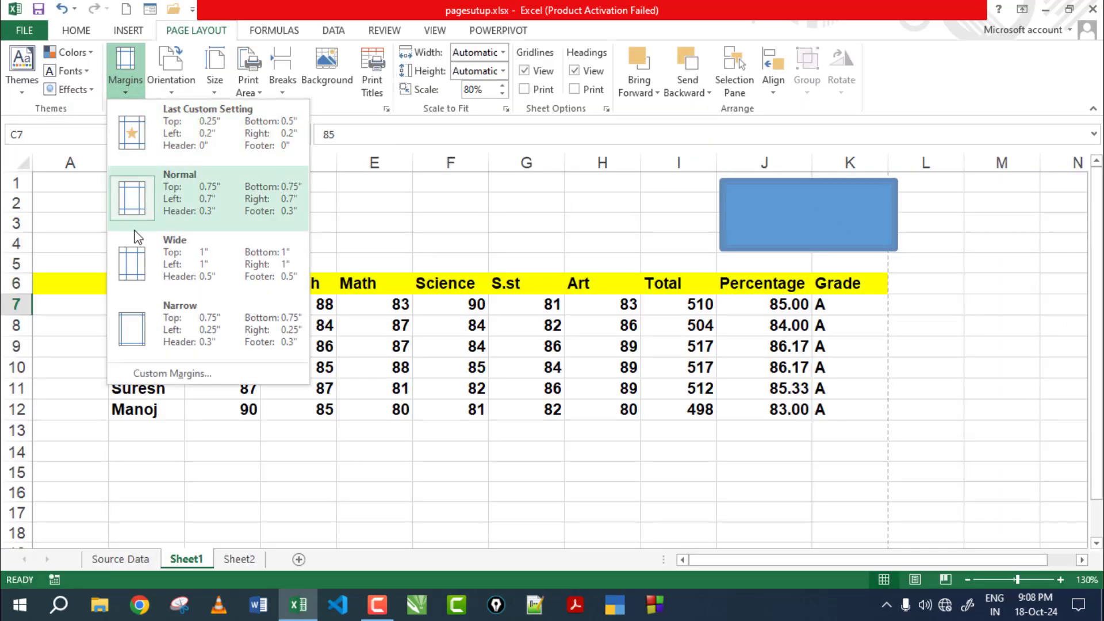
{"action": "left_click", "coordinate": [166, 374]}
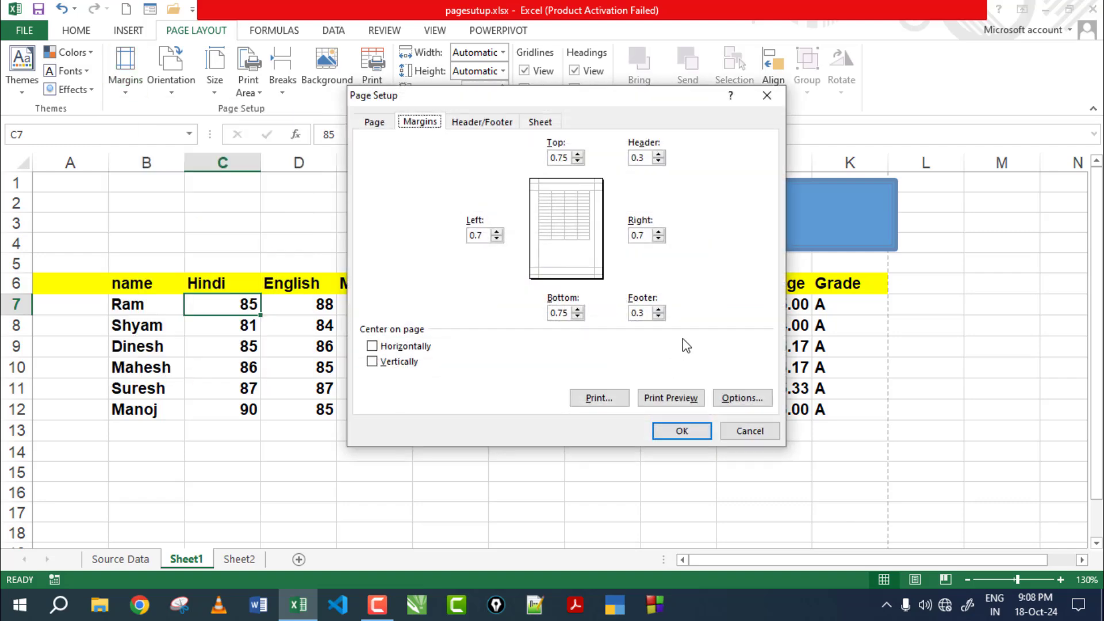
{"action": "left_click", "coordinate": [372, 122]}
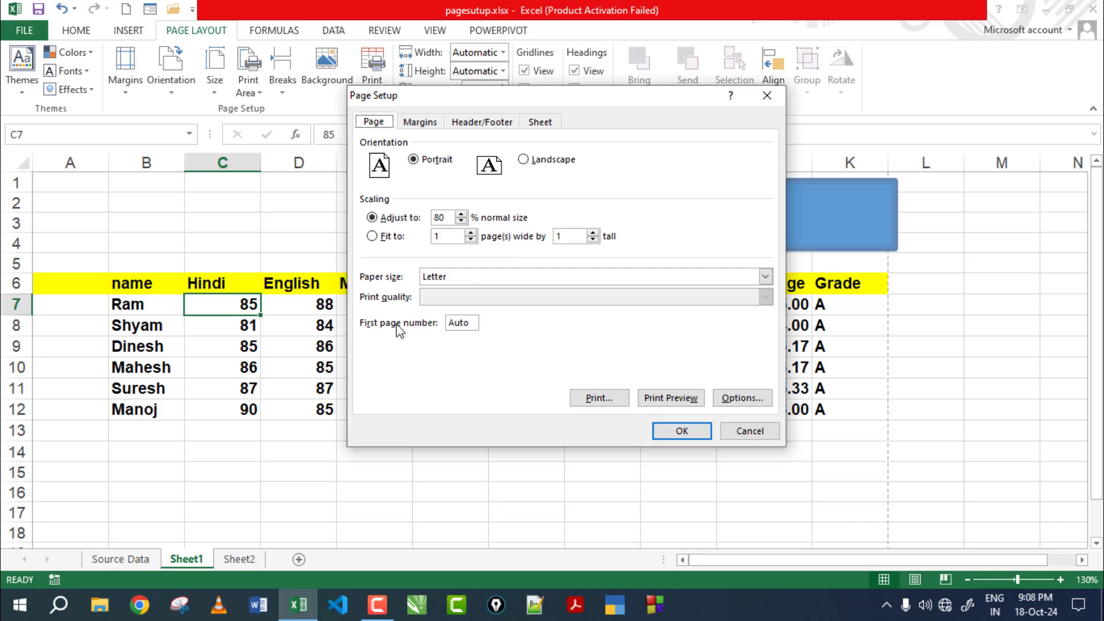
{"action": "left_click", "coordinate": [487, 280]}
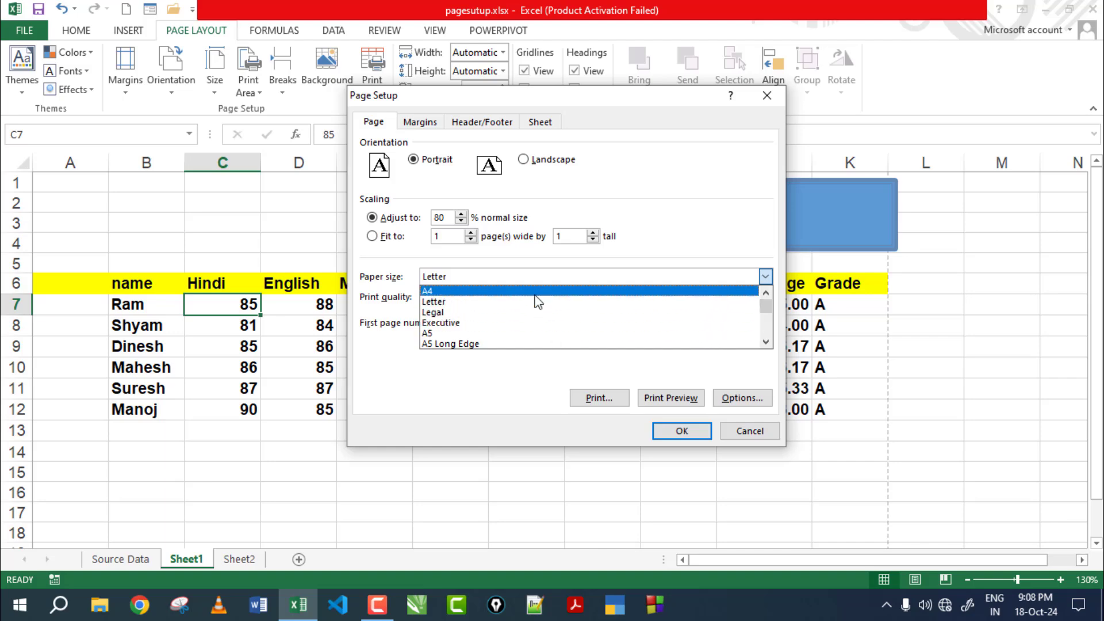
{"action": "left_click", "coordinate": [766, 342]}
{"action": "left_click", "coordinate": [766, 341]}
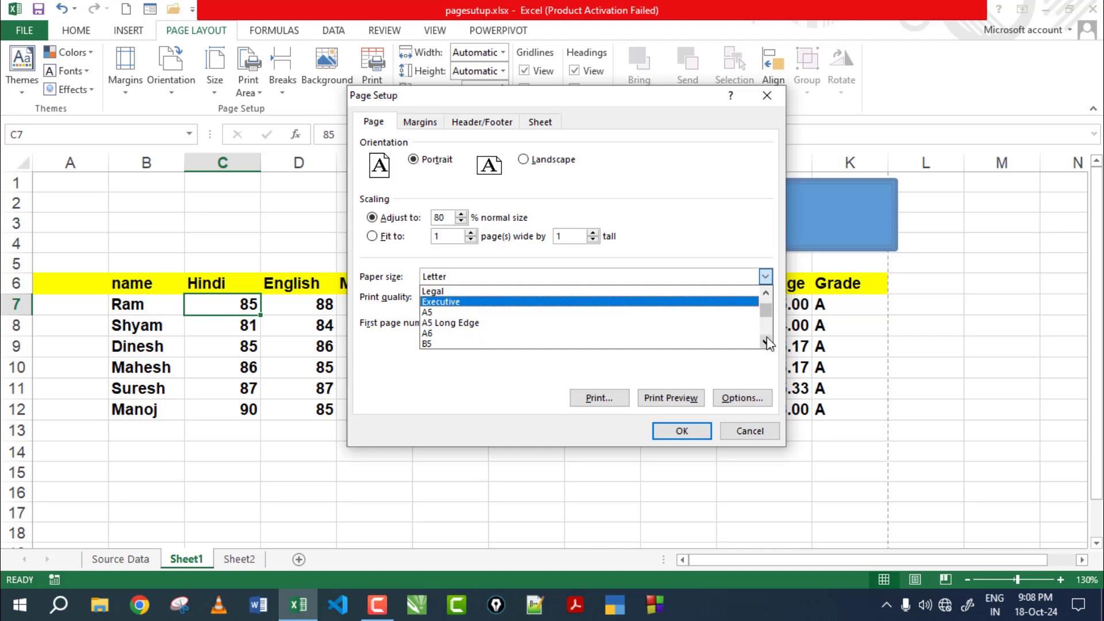
{"action": "left_click", "coordinate": [766, 342]}
{"action": "left_click", "coordinate": [766, 342]}
{"action": "left_click", "coordinate": [766, 341]}
{"action": "left_click", "coordinate": [766, 342]}
{"action": "left_click", "coordinate": [766, 342]}
{"action": "left_click", "coordinate": [766, 341]}
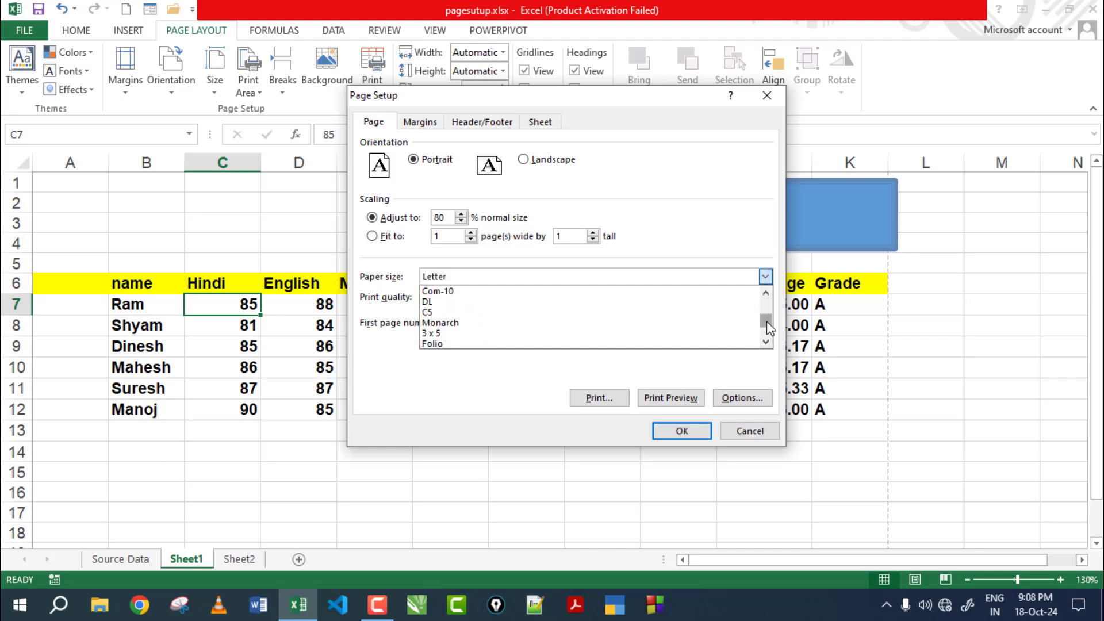
{"action": "left_click_drag", "start_coordinate": [766, 322], "coordinate": [767, 305]}
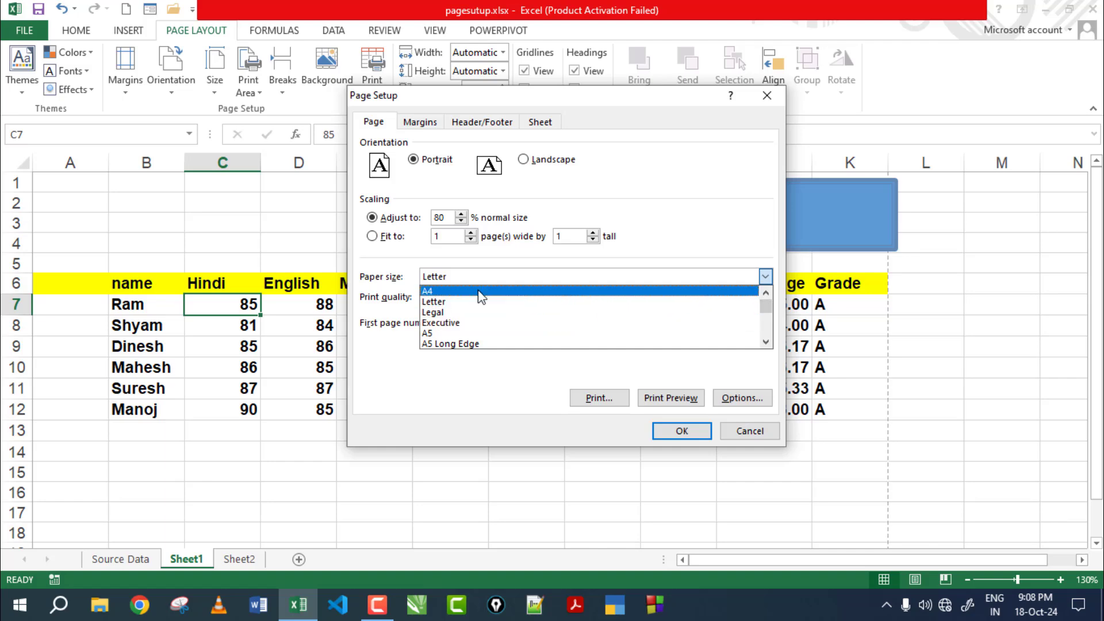
{"action": "left_click", "coordinate": [481, 292]}
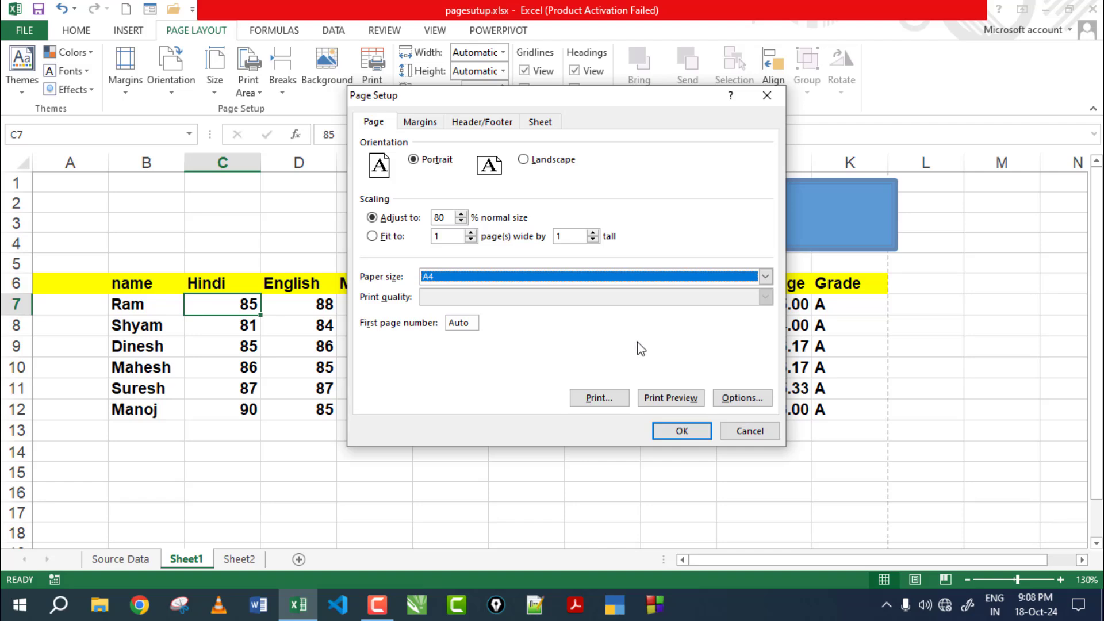
{"action": "left_click", "coordinate": [682, 431]}
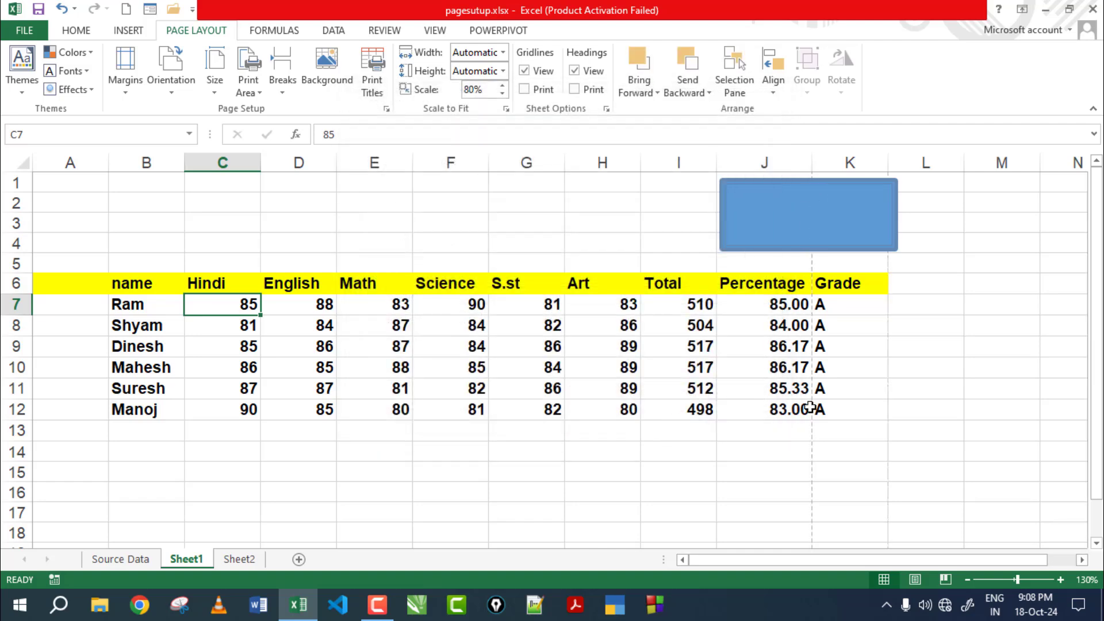
Step: Open Custom Margins, glance at the Page tab, then return to margins (0.75 top/bottom, 0.7 sides)
{"action": "left_click", "coordinate": [129, 89]}
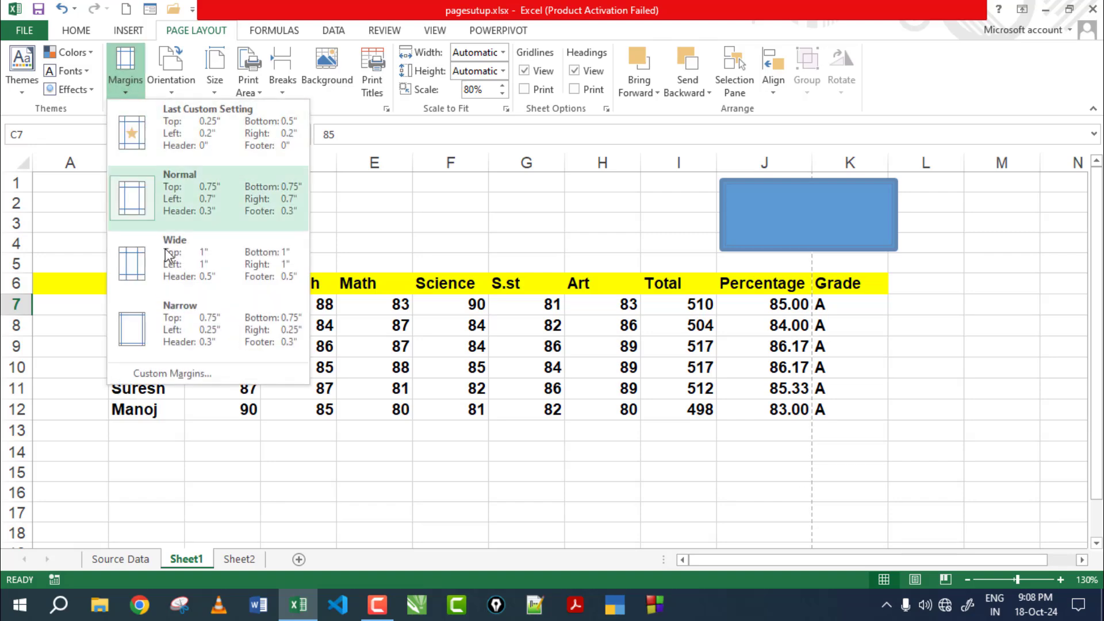
{"action": "left_click", "coordinate": [281, 377]}
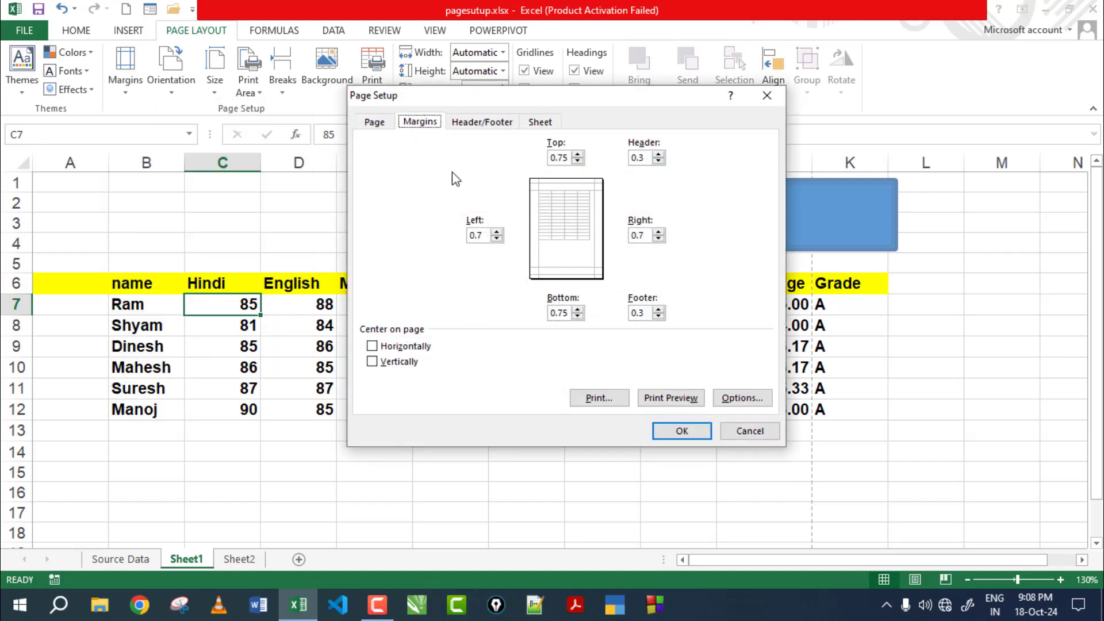
{"action": "left_click", "coordinate": [374, 122]}
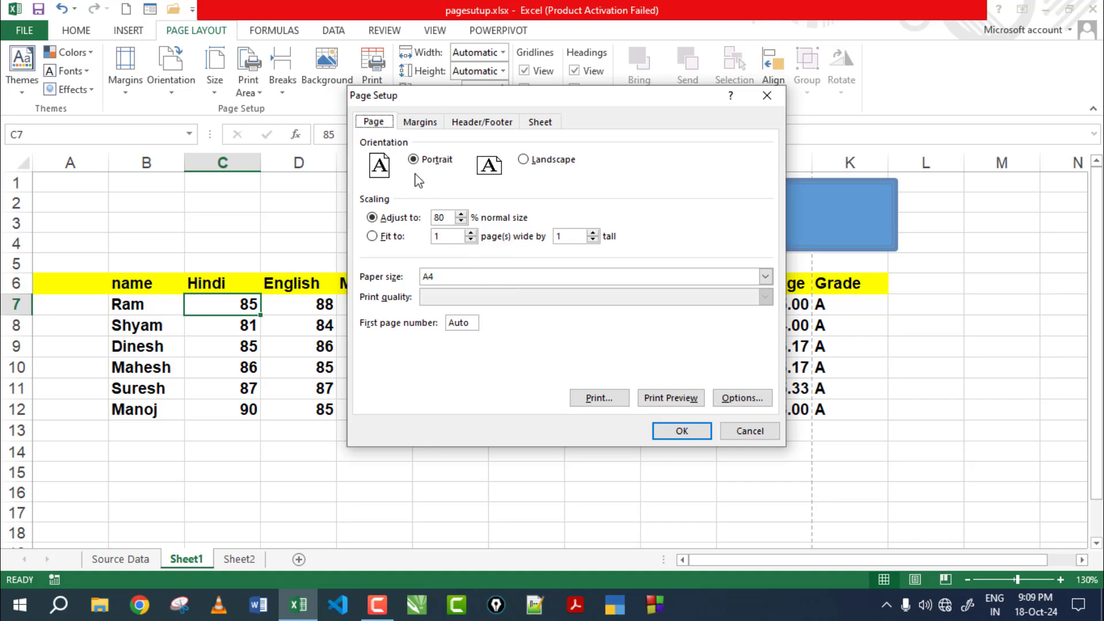
{"action": "left_click", "coordinate": [416, 125]}
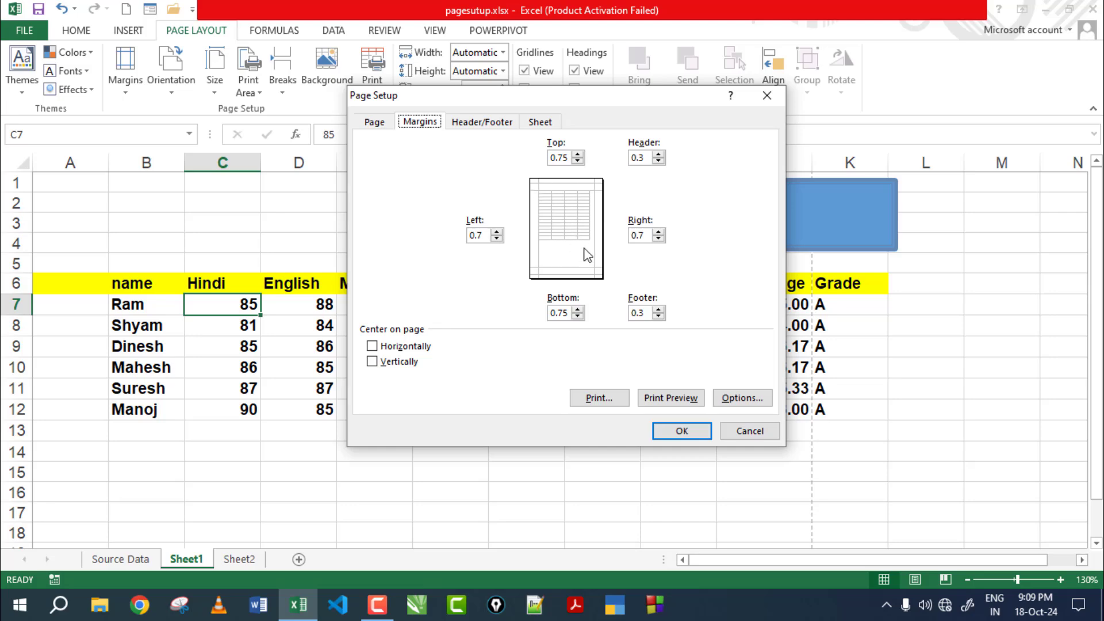
Step: Set margins to top 0.25, header 0.05, left and right 0.45, bottom 0.5
{"action": "left_click", "coordinate": [577, 162]}
{"action": "left_click", "coordinate": [577, 161]}
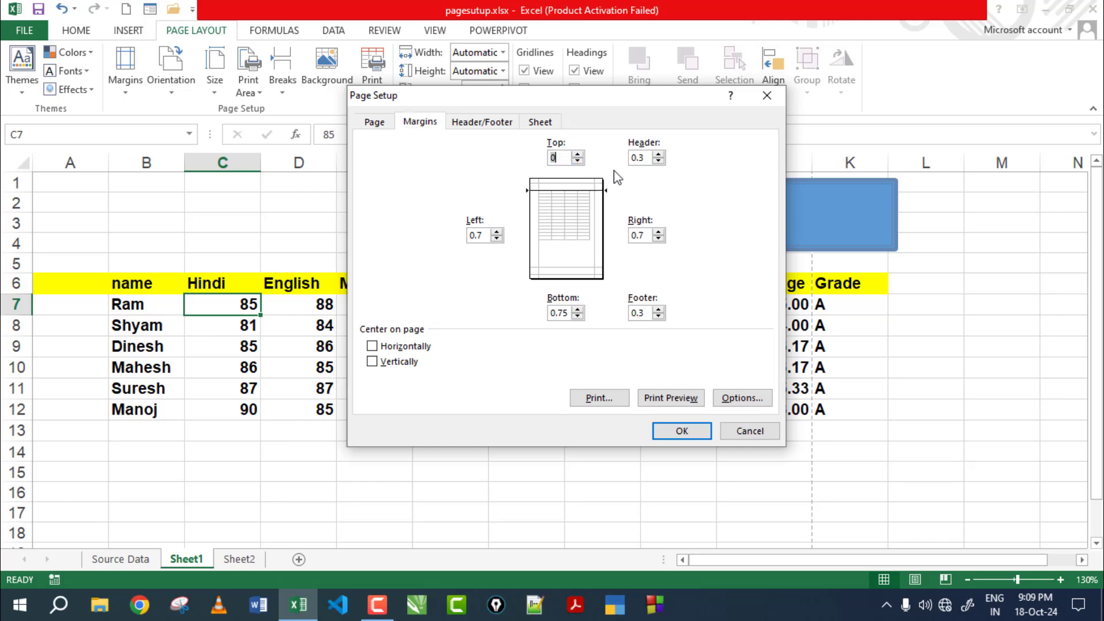
{"action": "left_click", "coordinate": [658, 161]}
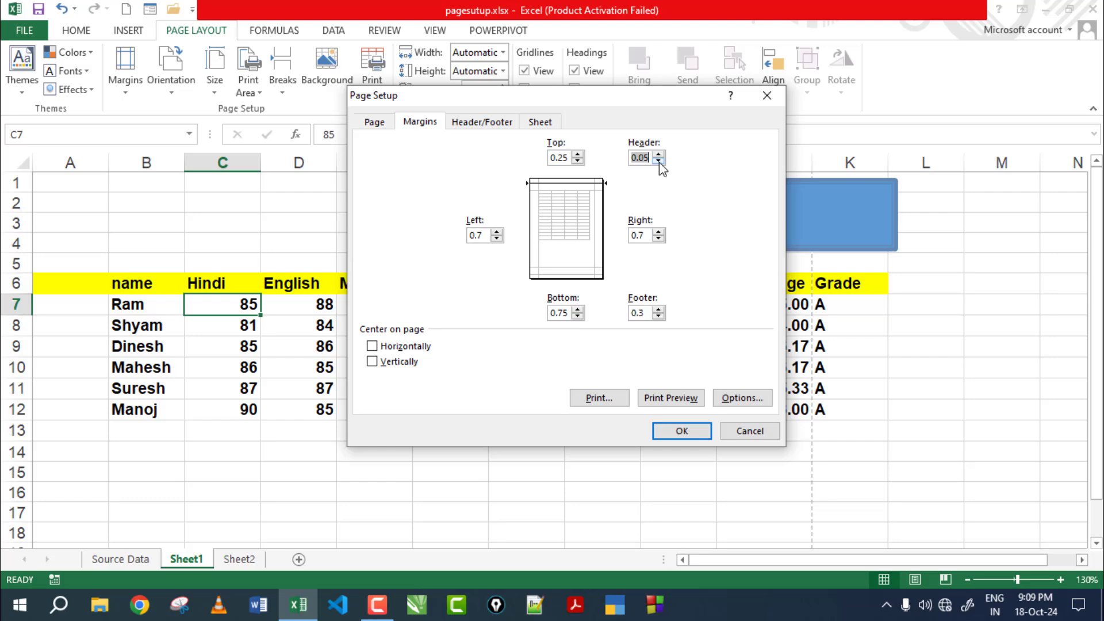
{"action": "left_click", "coordinate": [497, 238]}
{"action": "left_click", "coordinate": [658, 238]}
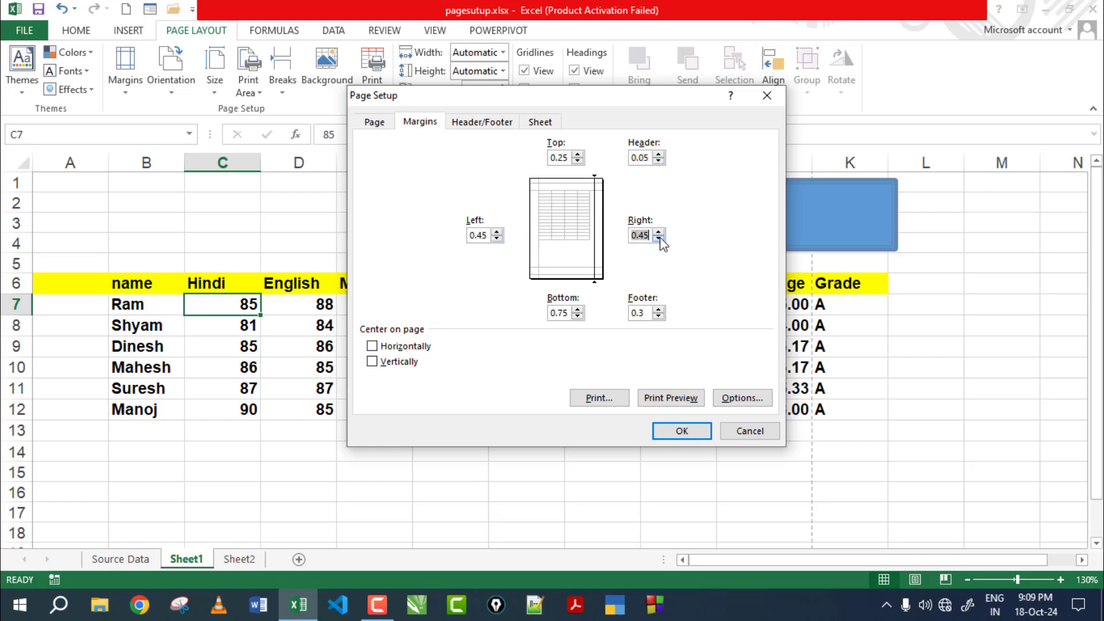
{"action": "left_click", "coordinate": [578, 316]}
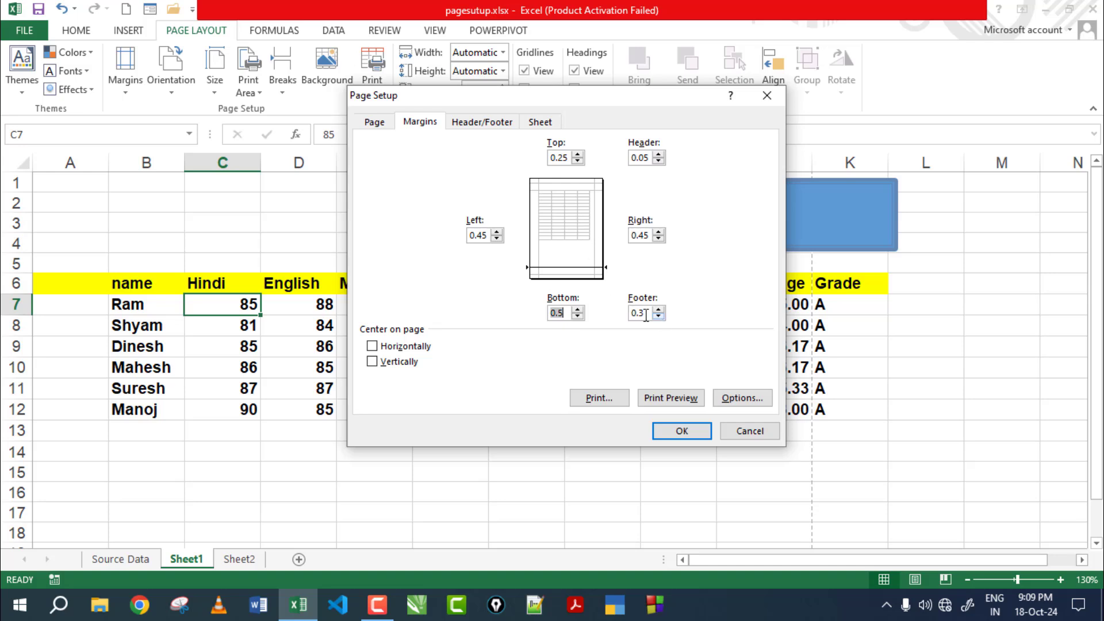
{"action": "left_click", "coordinate": [422, 124]}
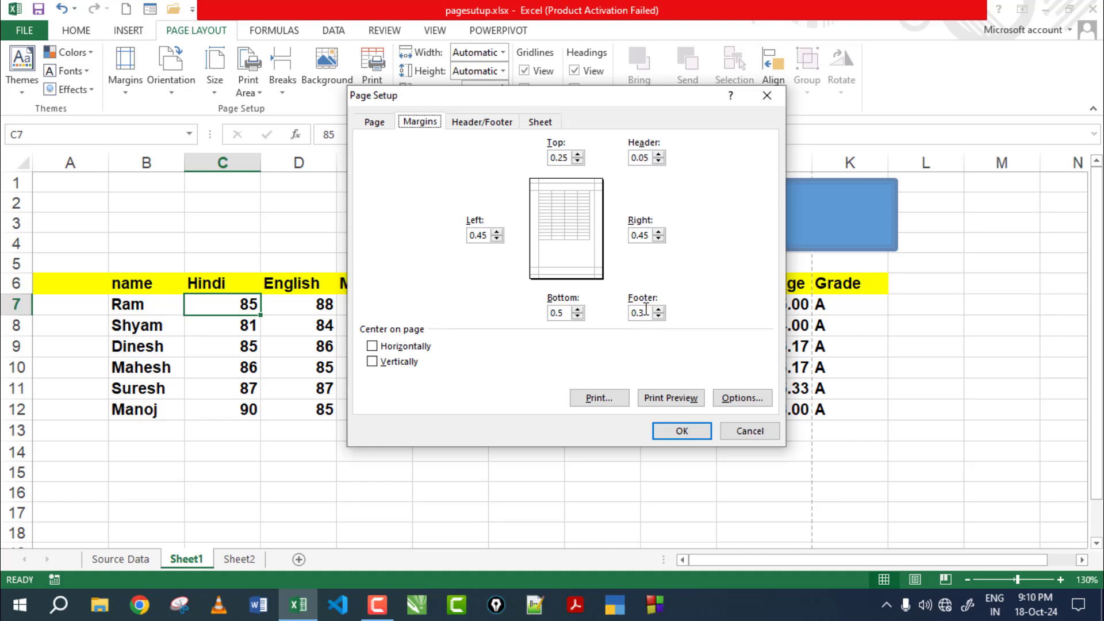
Step: Centre the table horizontally and vertically on the page and open the print preview
{"action": "left_click", "coordinate": [372, 347]}
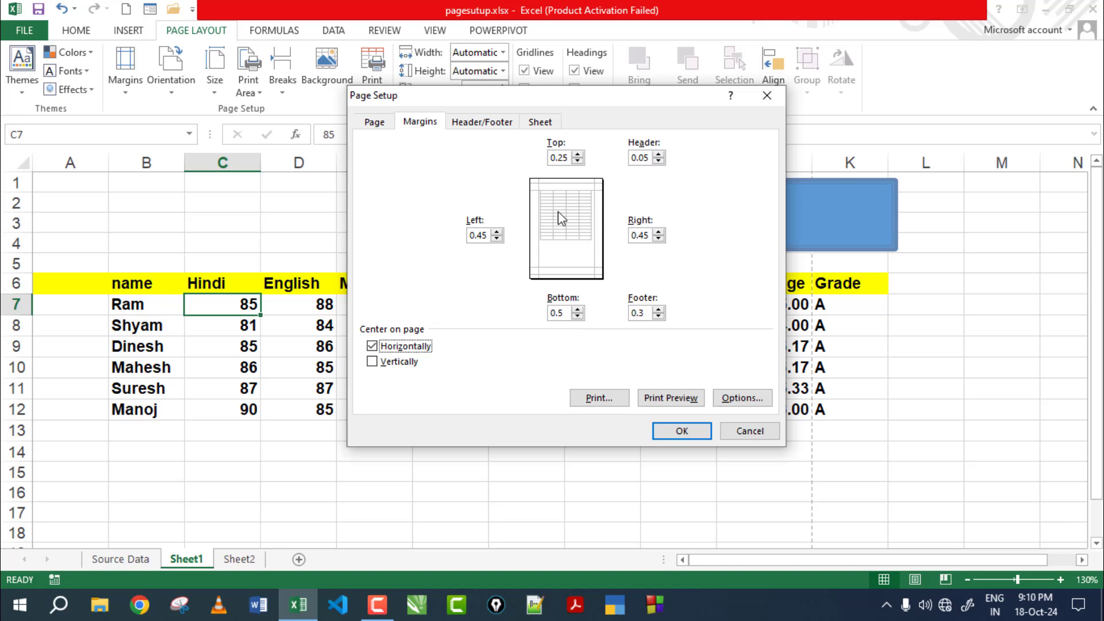
{"action": "left_click", "coordinate": [372, 362]}
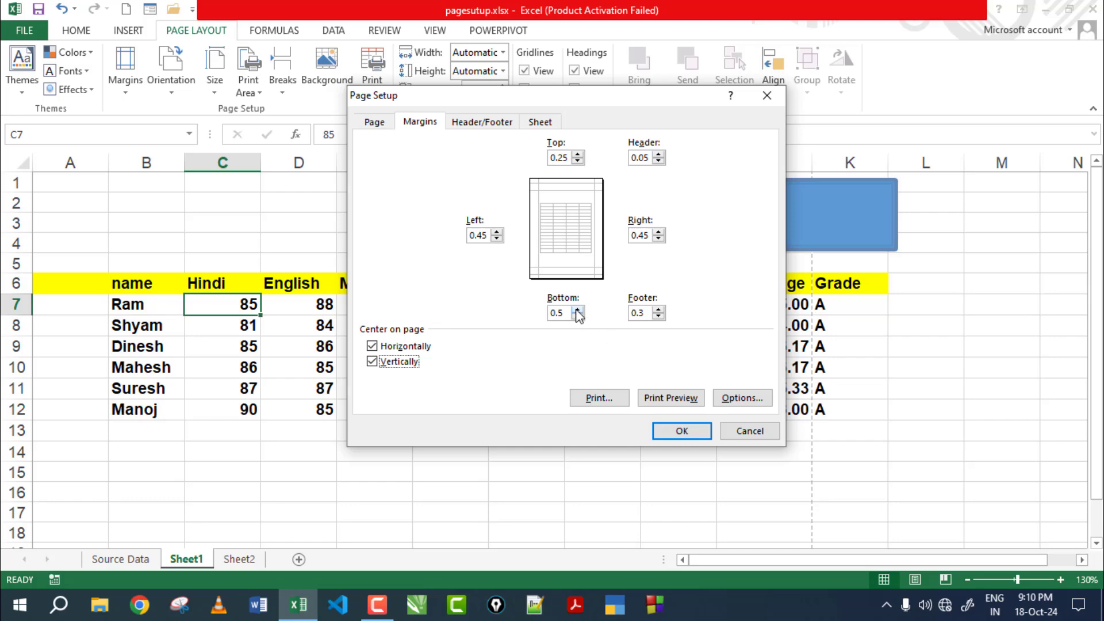
{"action": "left_click", "coordinate": [673, 400]}
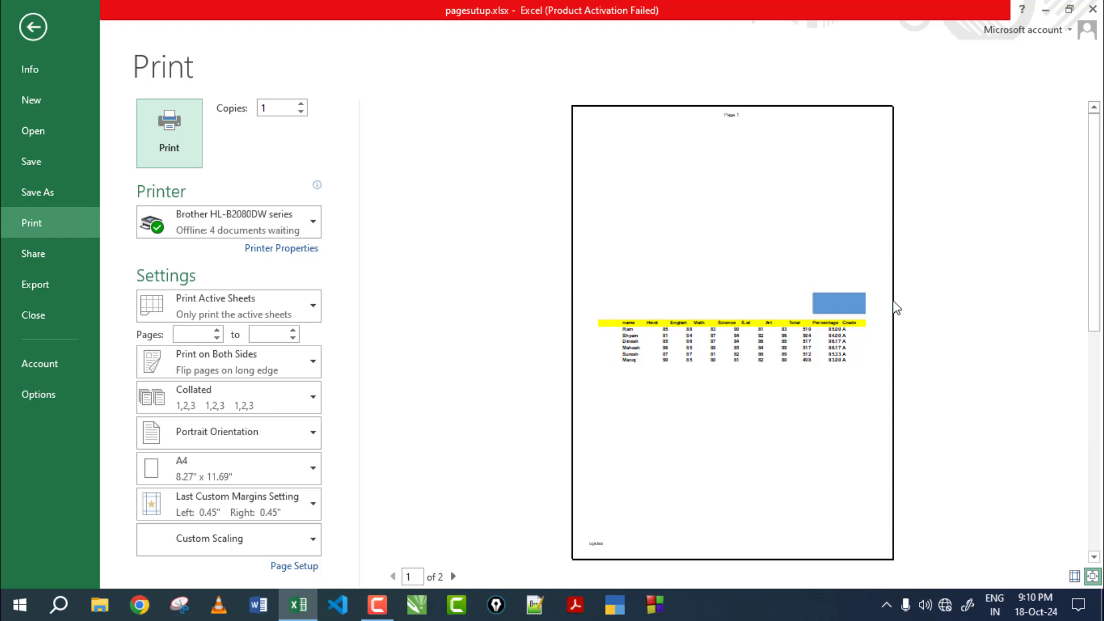
Step: Turn off vertical centring via Page Setup from the preview, then return to the worksheet
{"action": "left_click", "coordinate": [294, 566]}
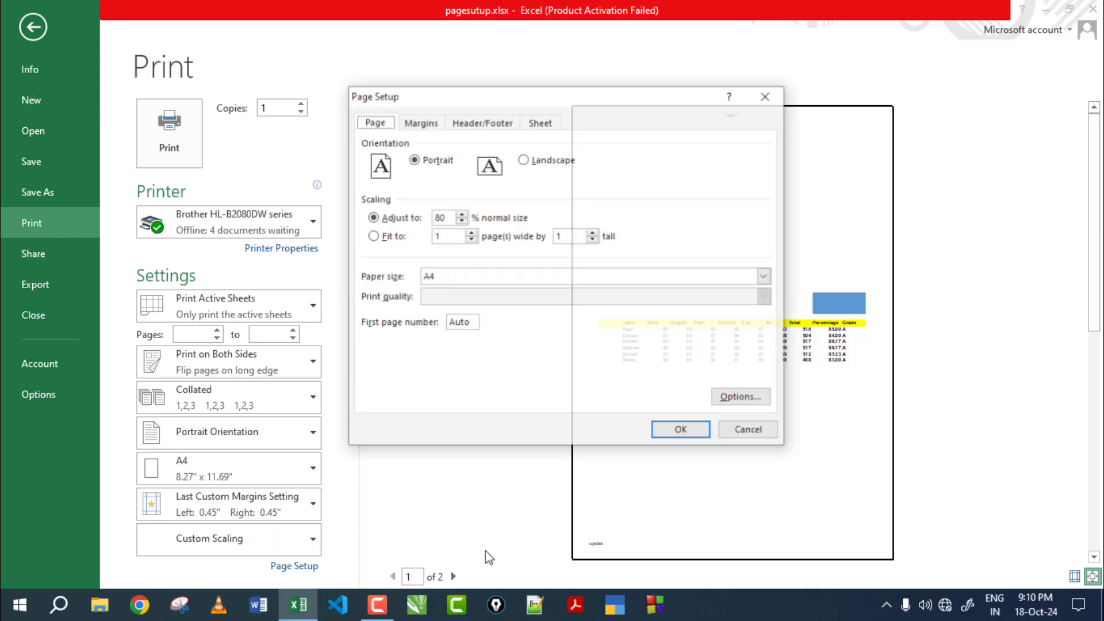
{"action": "left_click", "coordinate": [427, 125]}
{"action": "left_click", "coordinate": [394, 364]}
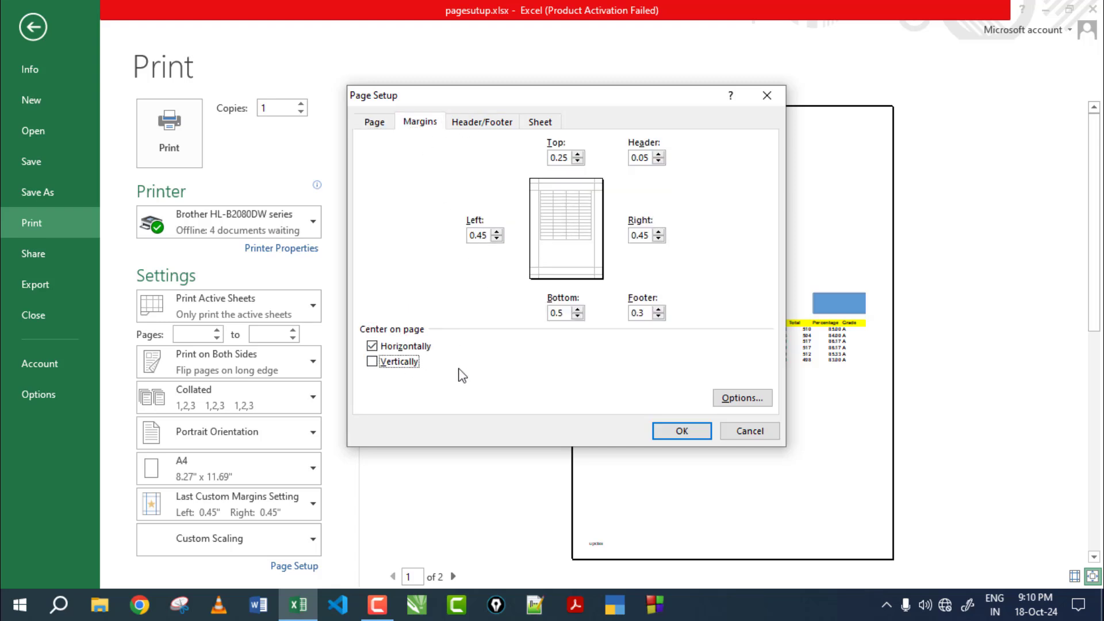
{"action": "left_click", "coordinate": [675, 432]}
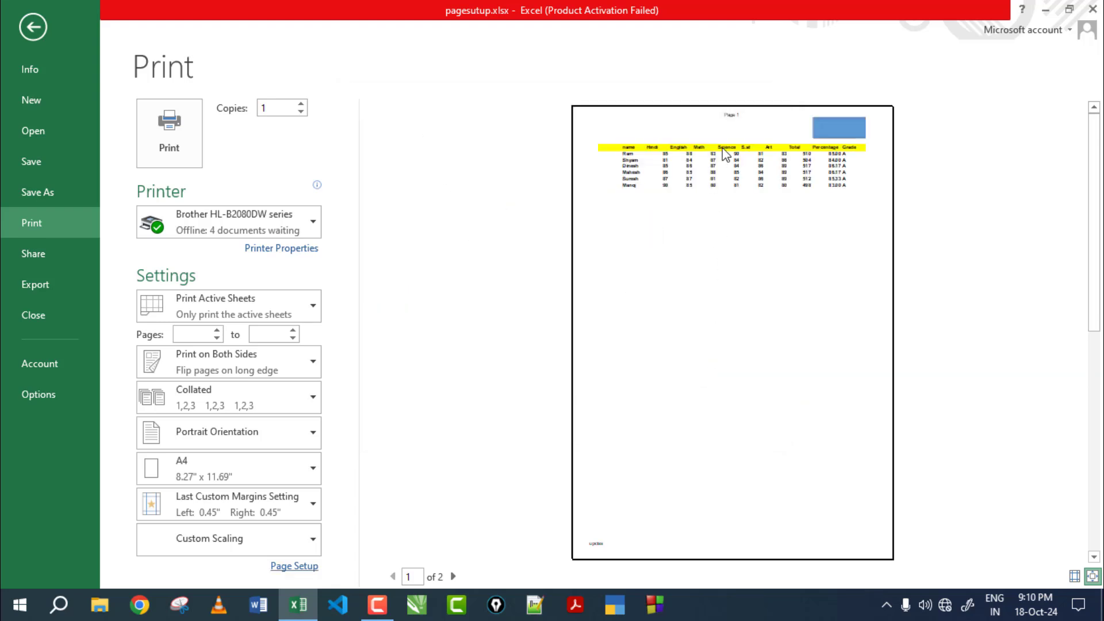
{"action": "key", "text": "Escape"}
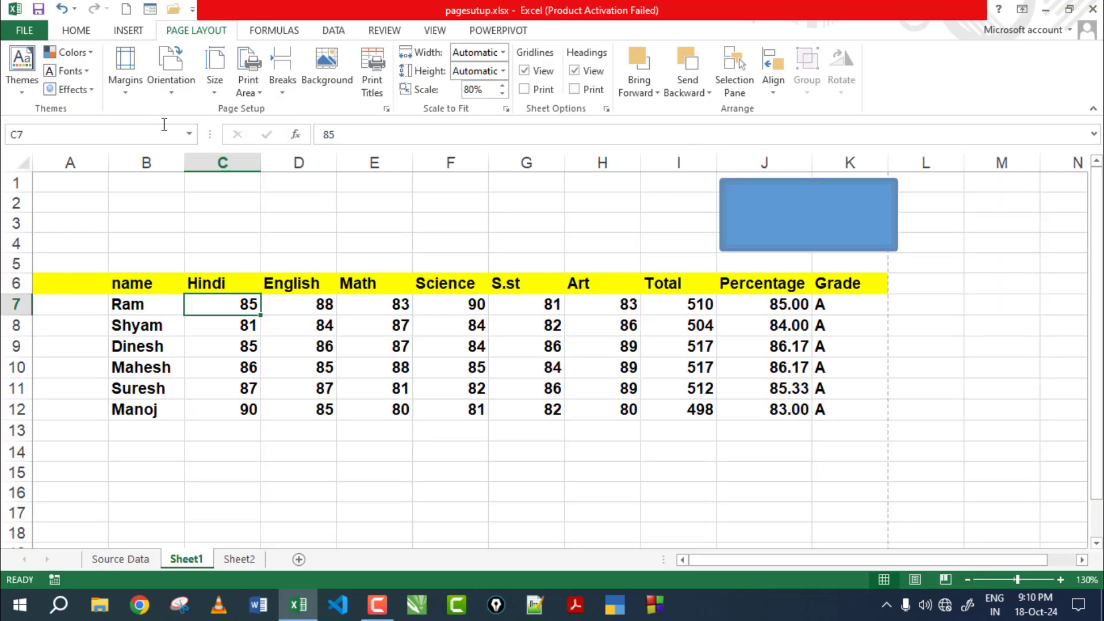
Step: Reopen Custom Margins to view the Header/Footer settings, cancel without changes, and select cell F3
{"action": "left_click", "coordinate": [132, 95]}
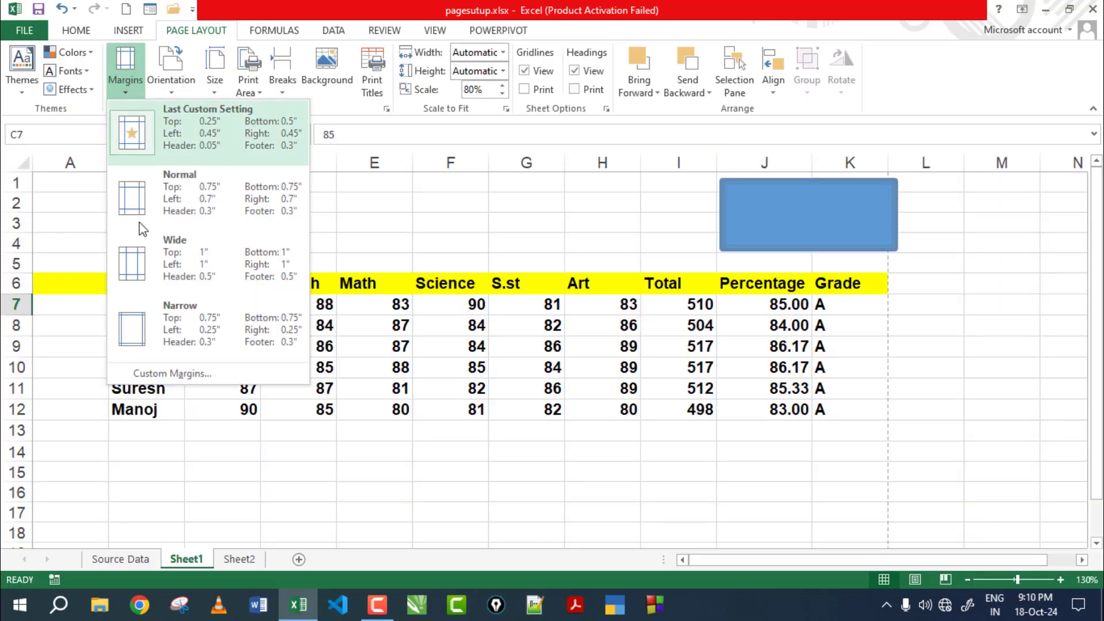
{"action": "left_click", "coordinate": [161, 375]}
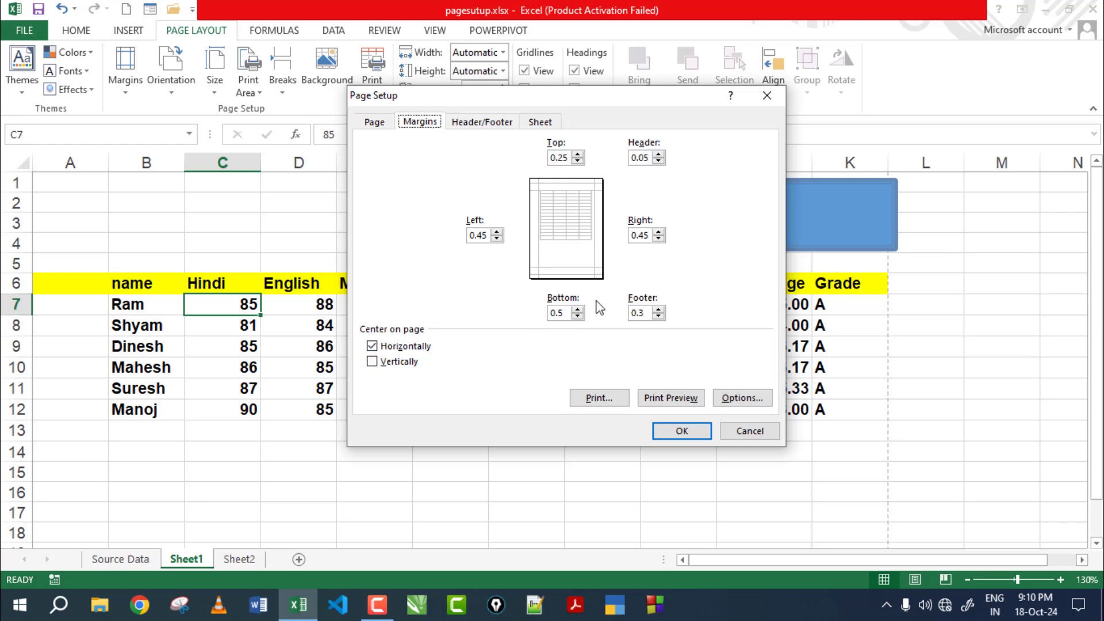
{"action": "left_click", "coordinate": [480, 123]}
{"action": "left_click", "coordinate": [743, 432]}
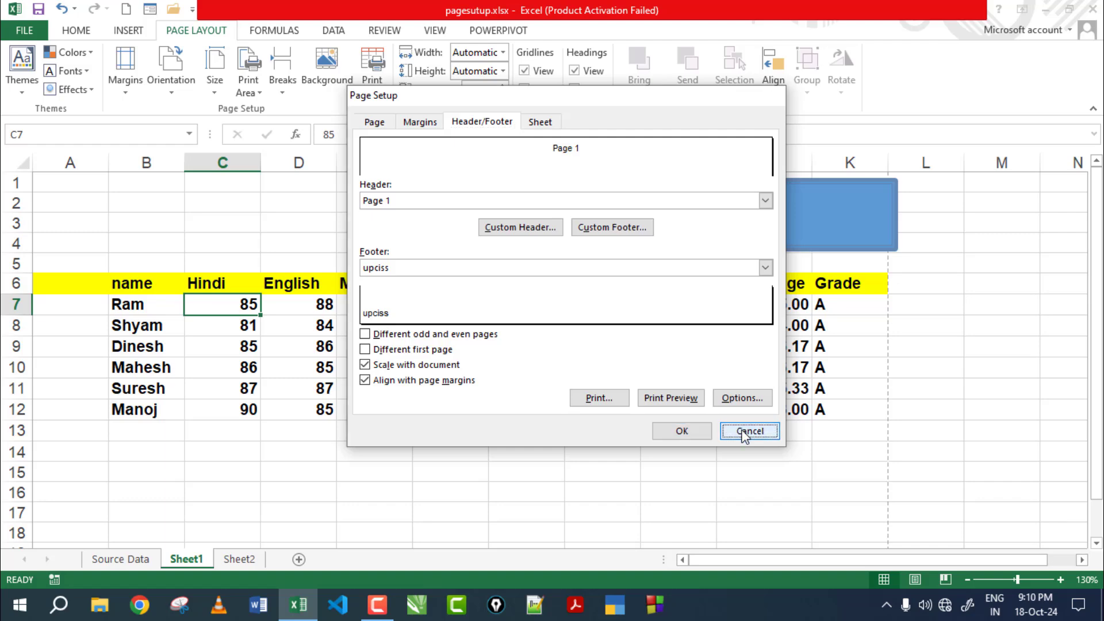
{"action": "left_click", "coordinate": [422, 229]}
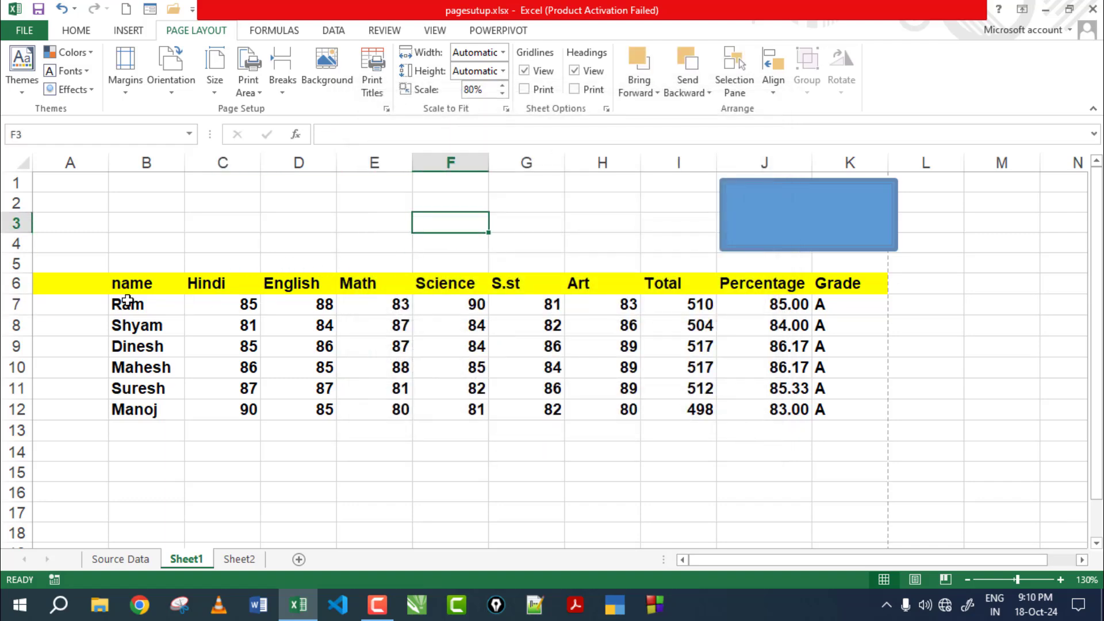
{"action": "left_click_drag", "start_coordinate": [123, 283], "coordinate": [955, 409]}
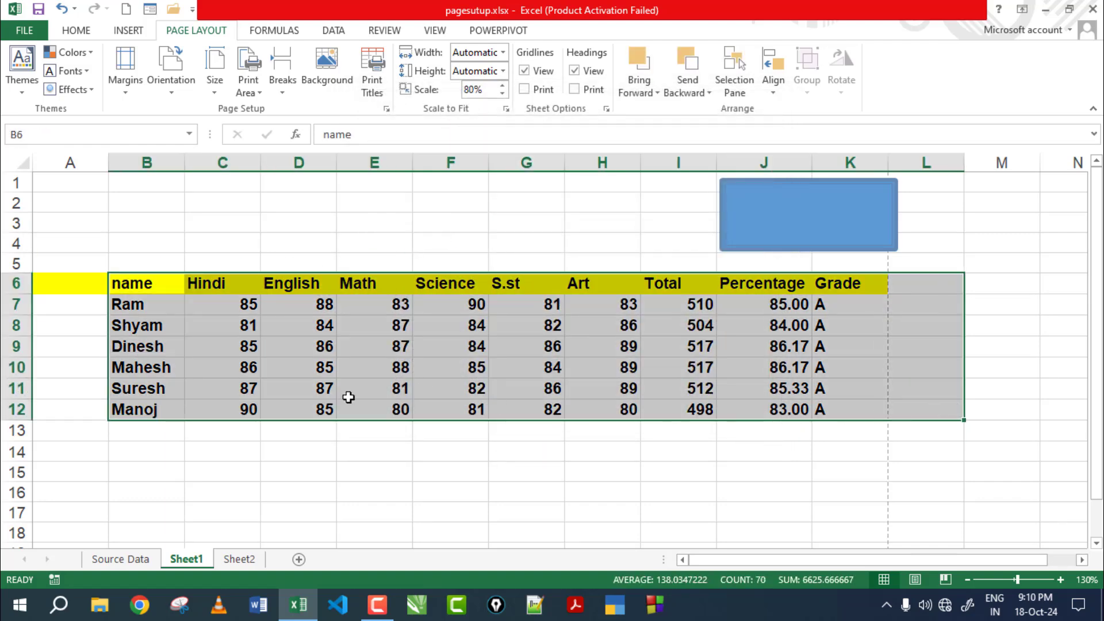
{"action": "scroll", "coordinate": [348, 397], "scroll_direction": "down", "scroll_amount": 5}
{"action": "scroll", "coordinate": [382, 454], "scroll_direction": "up", "scroll_amount": 5}
{"action": "left_click", "coordinate": [120, 559]}
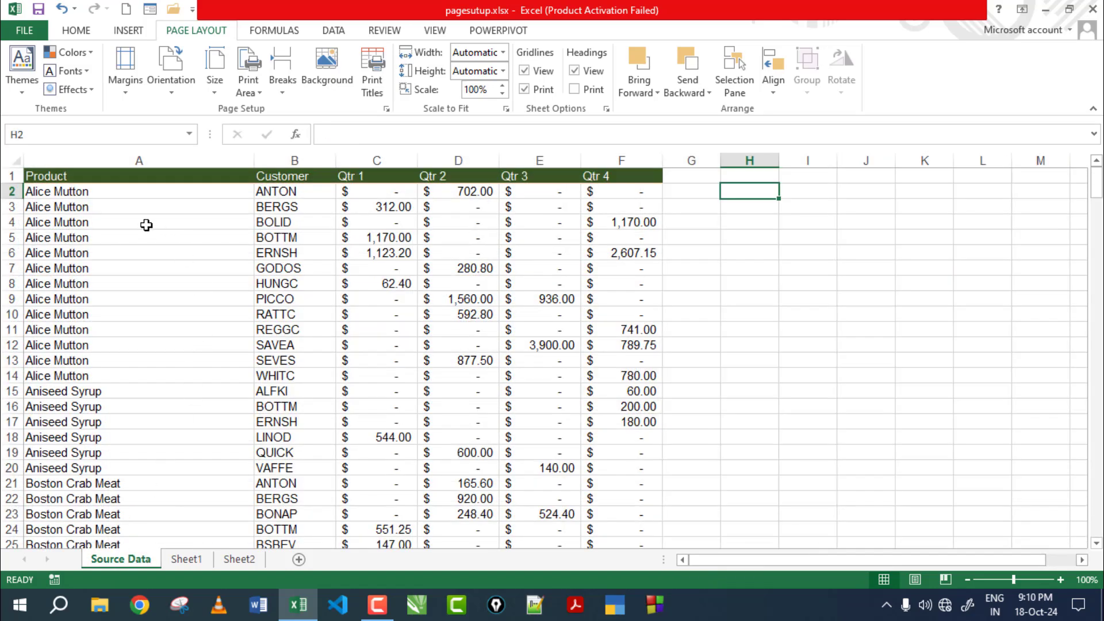
{"action": "left_click", "coordinate": [762, 225]}
{"action": "scroll", "coordinate": [389, 305], "scroll_direction": "down", "scroll_amount": 8}
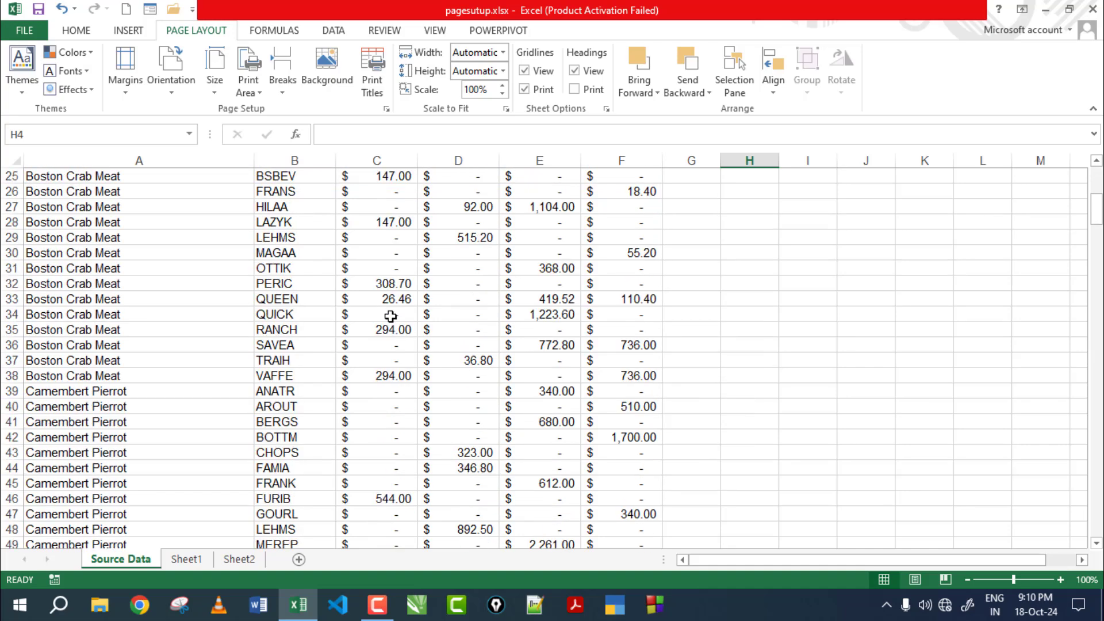
{"action": "scroll", "coordinate": [390, 316], "scroll_direction": "down", "scroll_amount": 10}
{"action": "scroll", "coordinate": [393, 315], "scroll_direction": "down", "scroll_amount": 7}
{"action": "scroll", "coordinate": [395, 339], "scroll_direction": "down", "scroll_amount": 13}
{"action": "scroll", "coordinate": [396, 345], "scroll_direction": "down", "scroll_amount": 5}
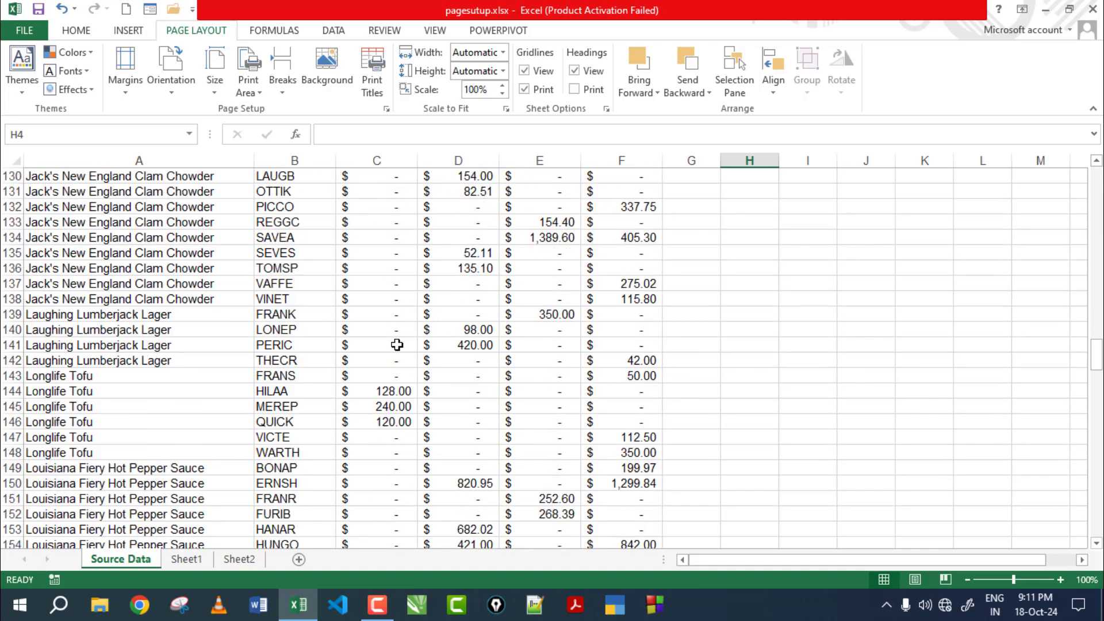
{"action": "scroll", "coordinate": [397, 345], "scroll_direction": "down", "scroll_amount": 12}
{"action": "left_click_drag", "start_coordinate": [1096, 403], "coordinate": [1097, 179]}
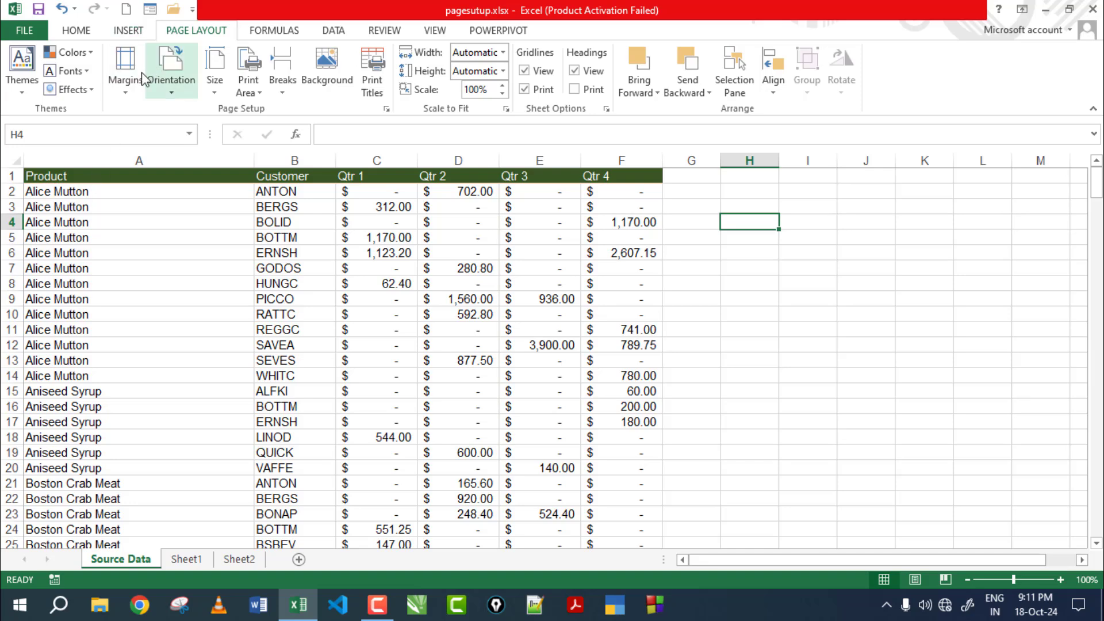
Step: Open Page Setup via Custom Margins, move it aside, and choose 'Page 1' as the header
{"action": "left_click", "coordinate": [124, 92]}
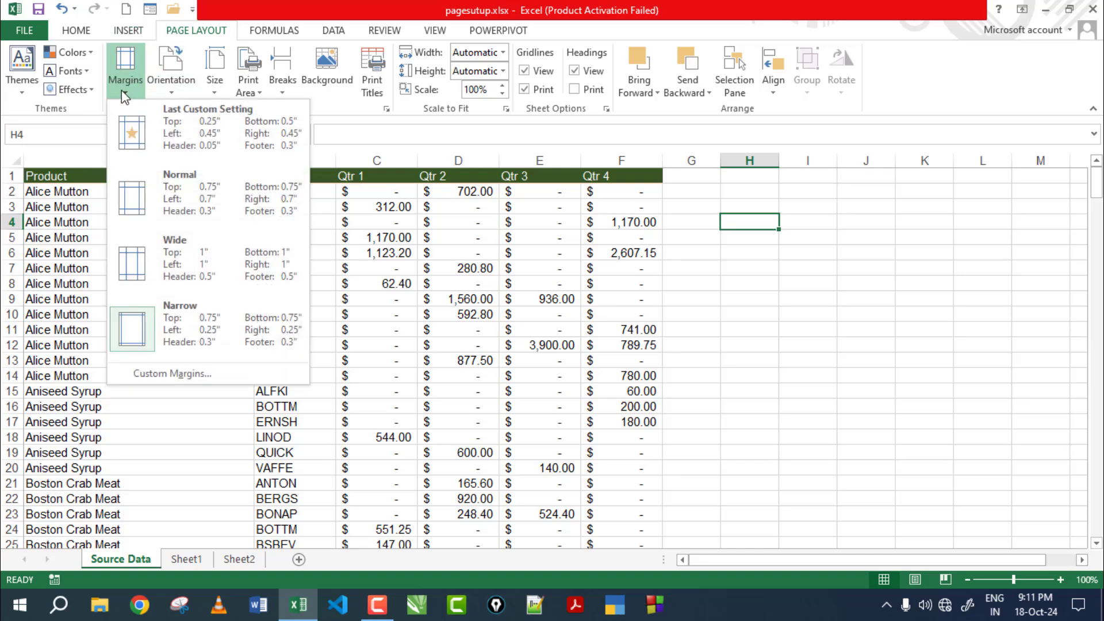
{"action": "left_click", "coordinate": [152, 372]}
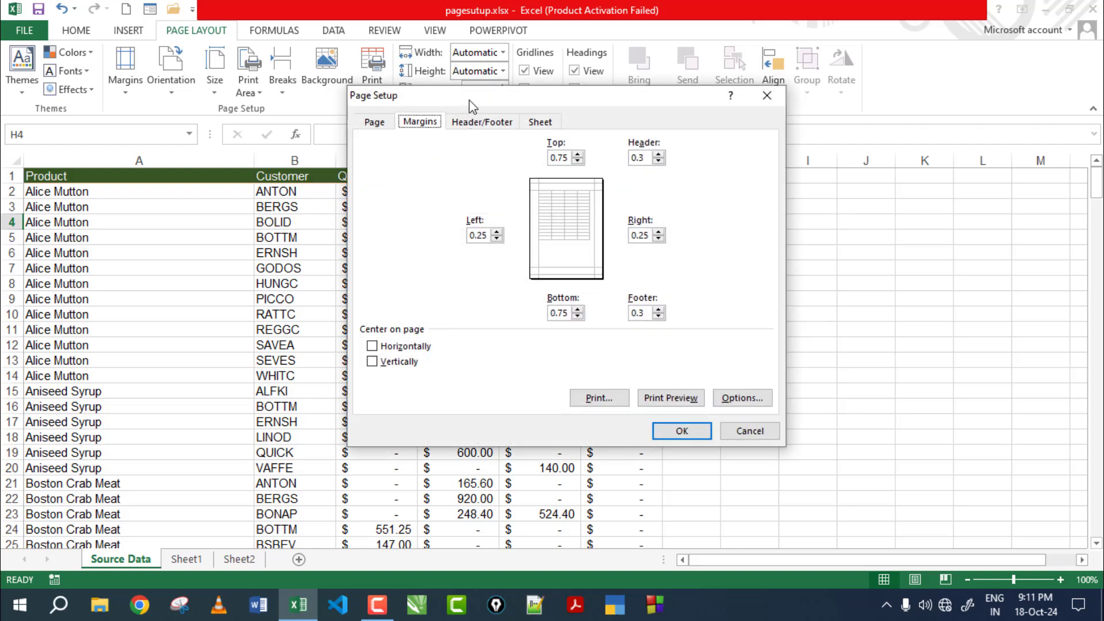
{"action": "left_click_drag", "start_coordinate": [518, 101], "coordinate": [608, 148]}
{"action": "left_click", "coordinate": [563, 171]}
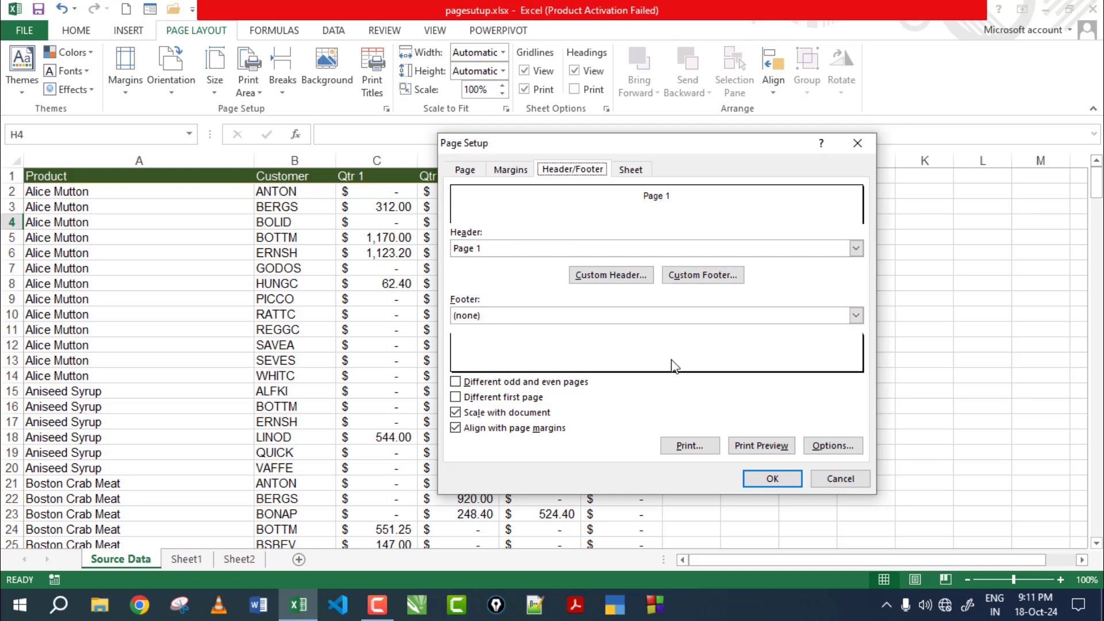
{"action": "left_click", "coordinate": [507, 250]}
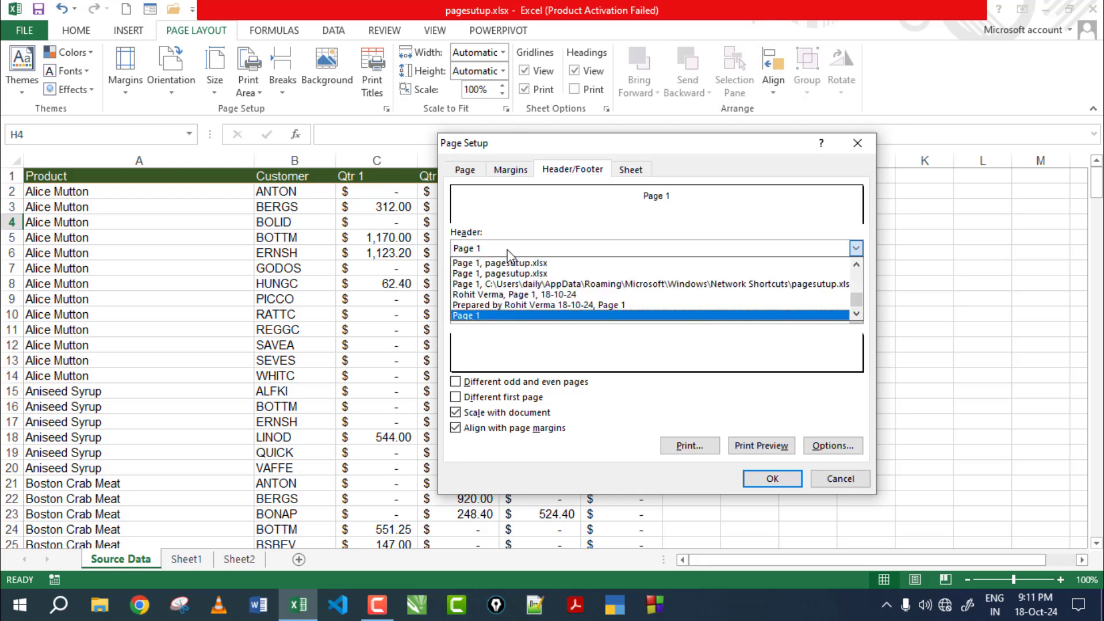
{"action": "left_click", "coordinate": [502, 315]}
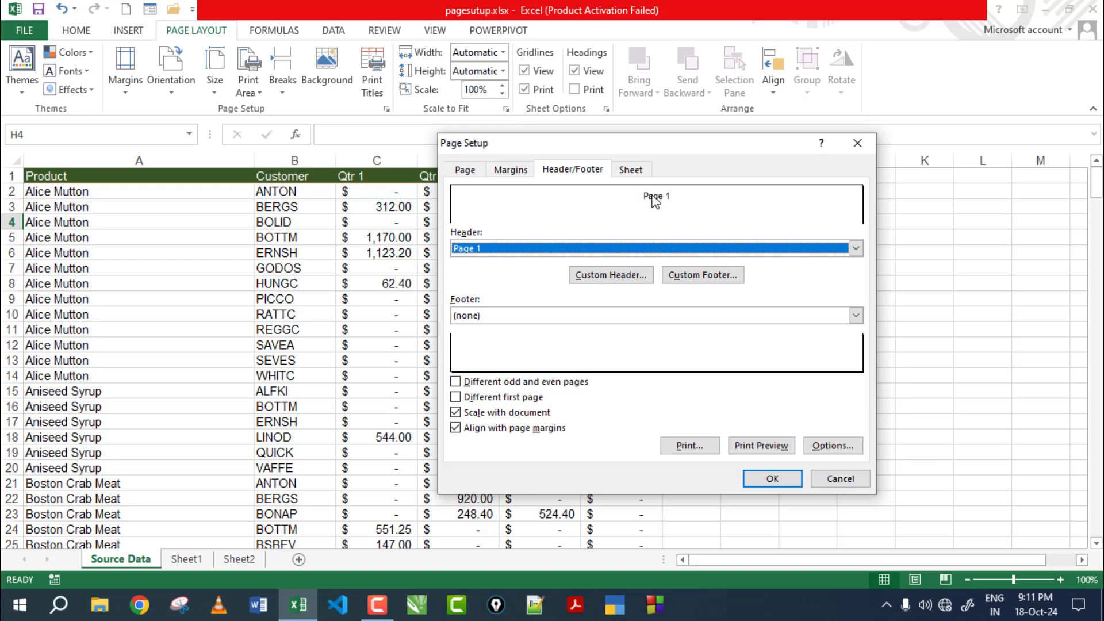
Step: Create a custom header with 'upciss' on the left and 'institute' on the right, Page 1 centred
{"action": "left_click", "coordinate": [644, 285]}
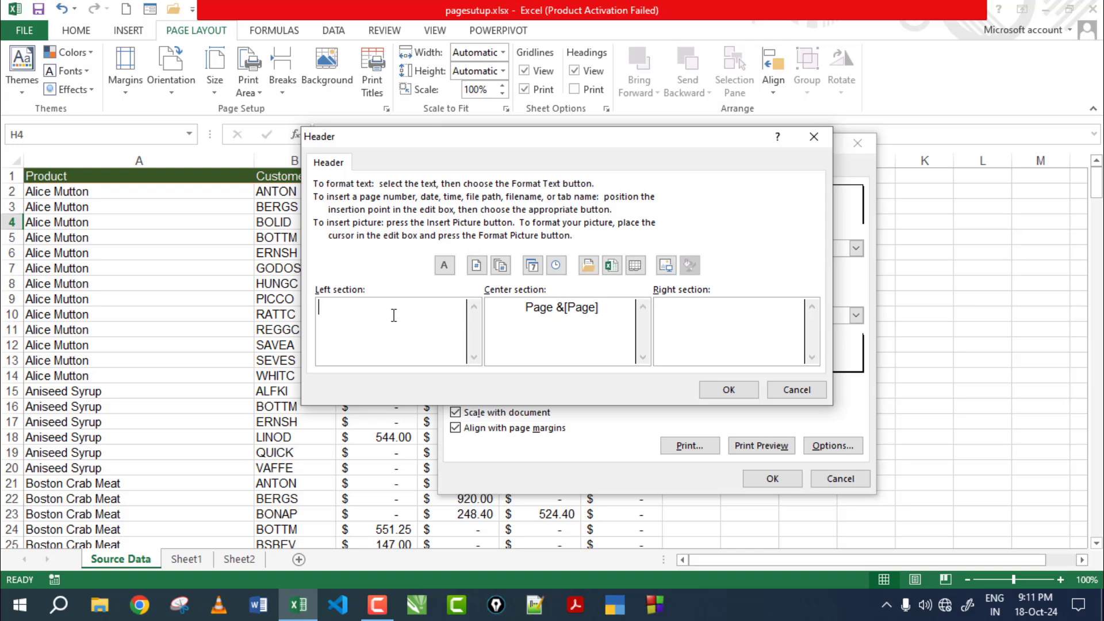
{"action": "type", "text": "u"}
{"action": "type", "text": "in"}
{"action": "type", "text": "stitute"}
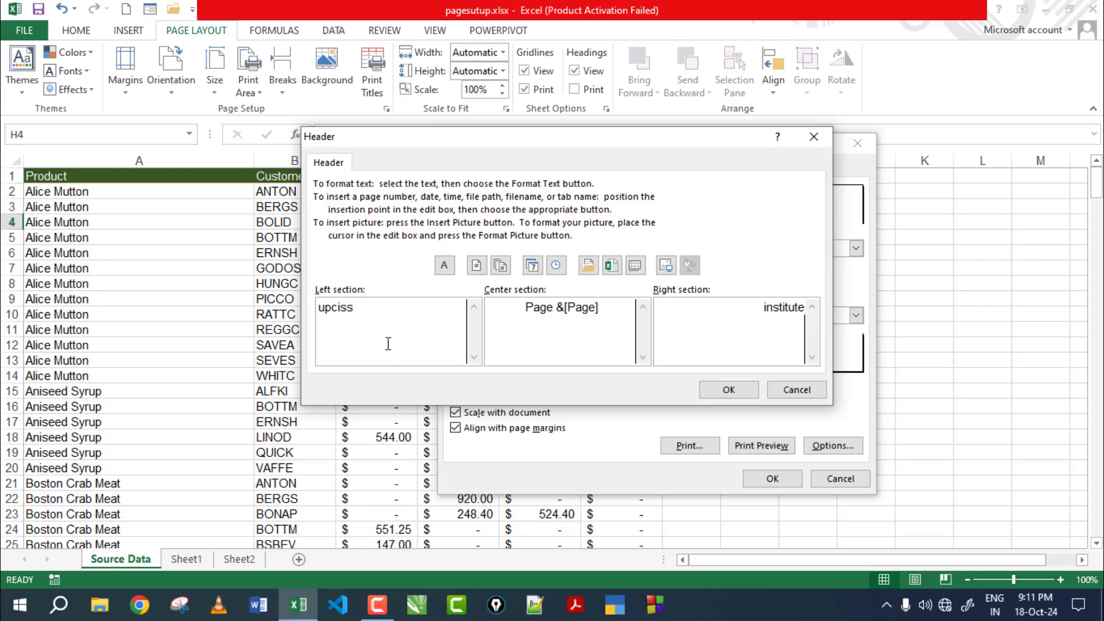
{"action": "left_click", "coordinate": [729, 391]}
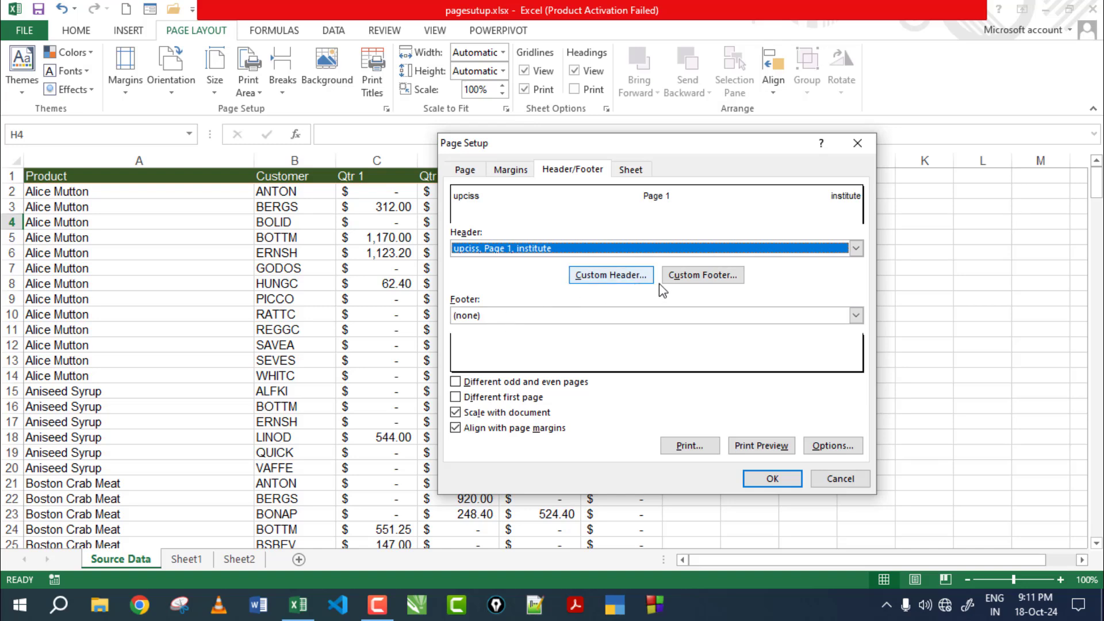
Step: Add a custom centred footer reading 'created by upci' and apply the Page Setup changes
{"action": "left_click", "coordinate": [676, 281]}
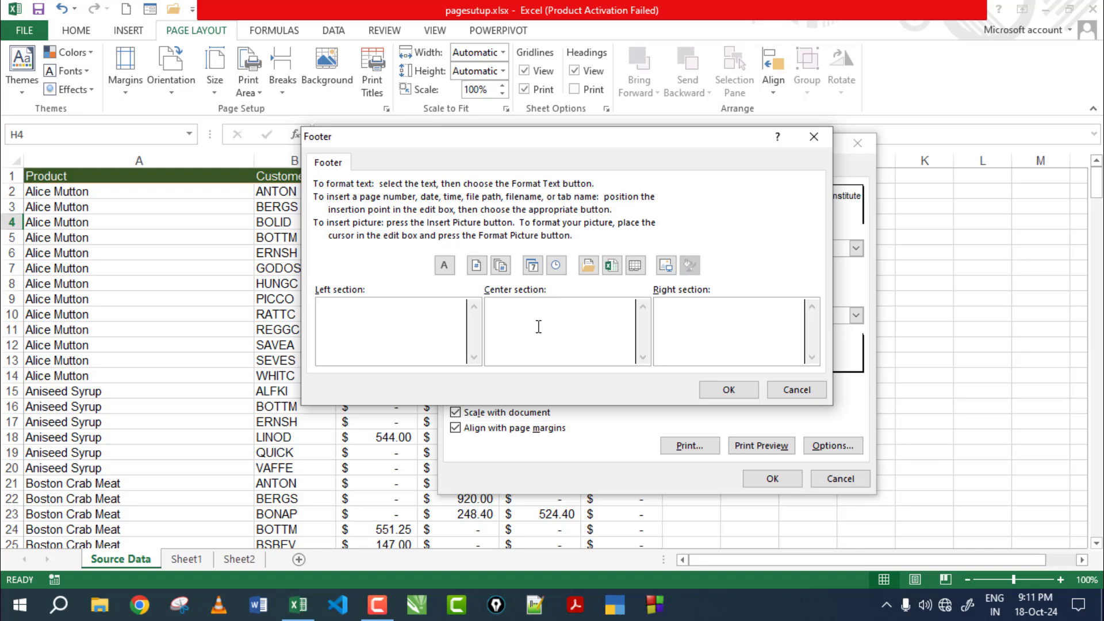
{"action": "type", "text": "crea"}
{"action": "type", "text": "ted by "}
{"action": "type", "text": "upci"}
{"action": "left_click", "coordinate": [730, 390]}
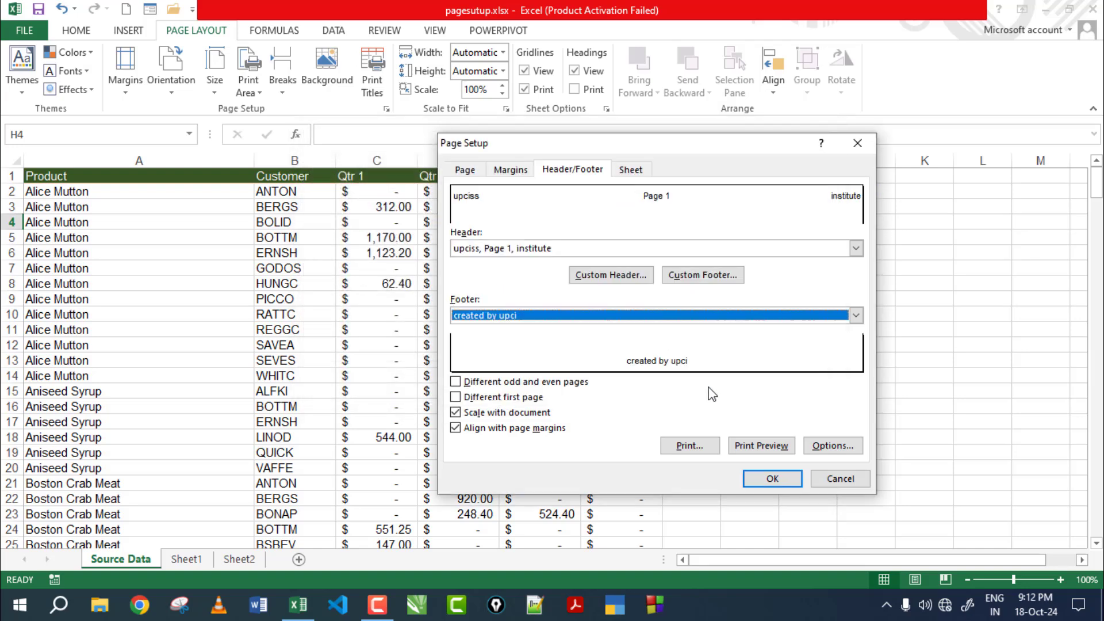
{"action": "left_click", "coordinate": [753, 482]}
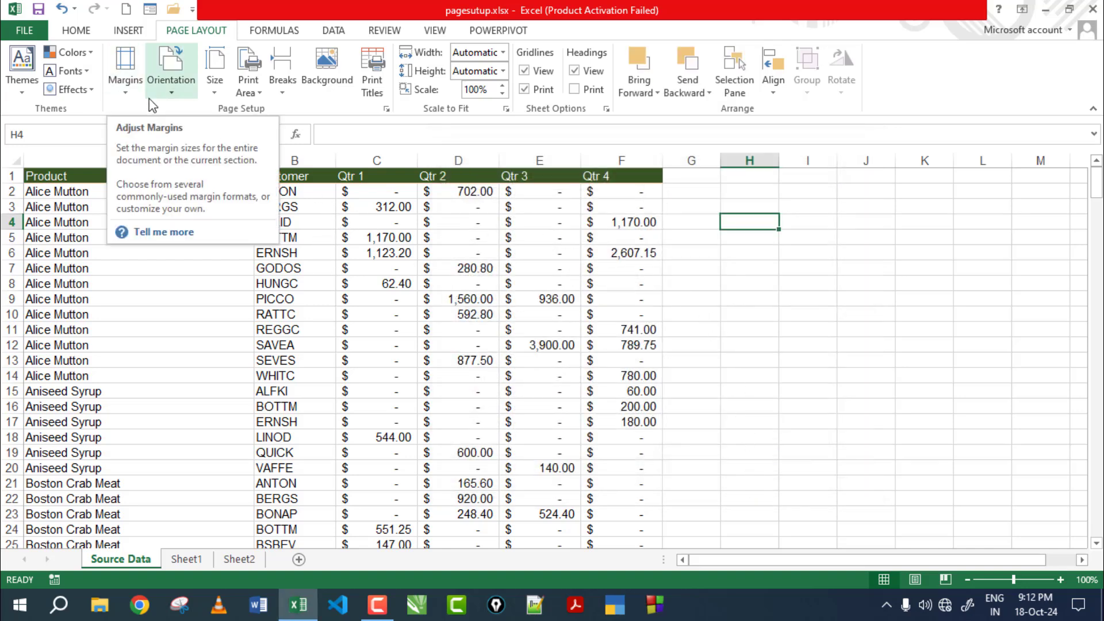
{"action": "key", "text": "ctrl+p"}
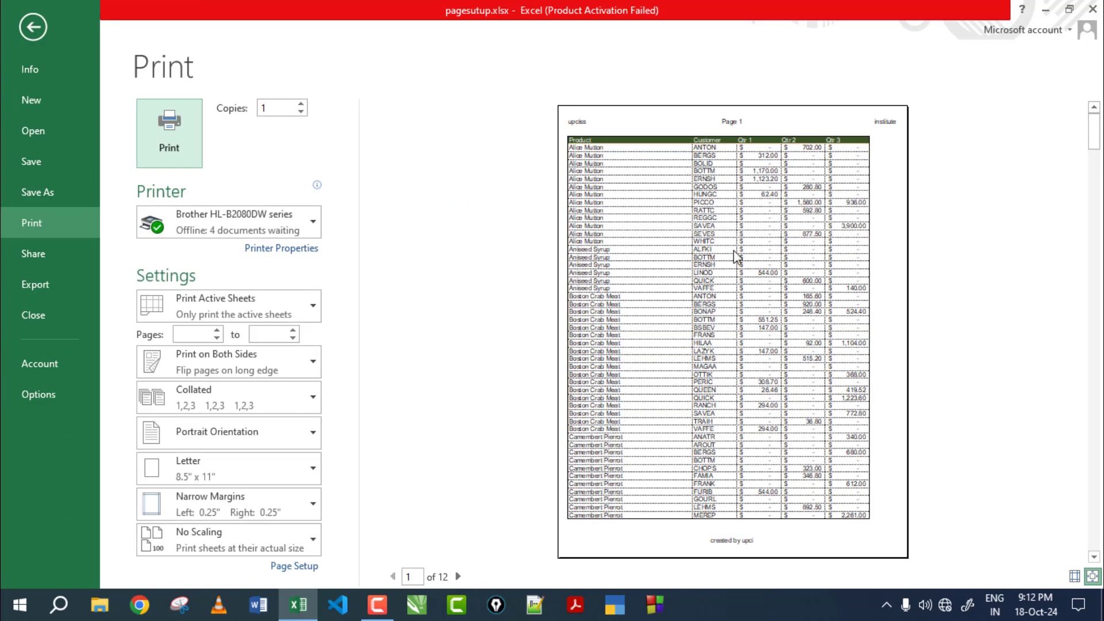
{"action": "left_click", "coordinate": [666, 163]}
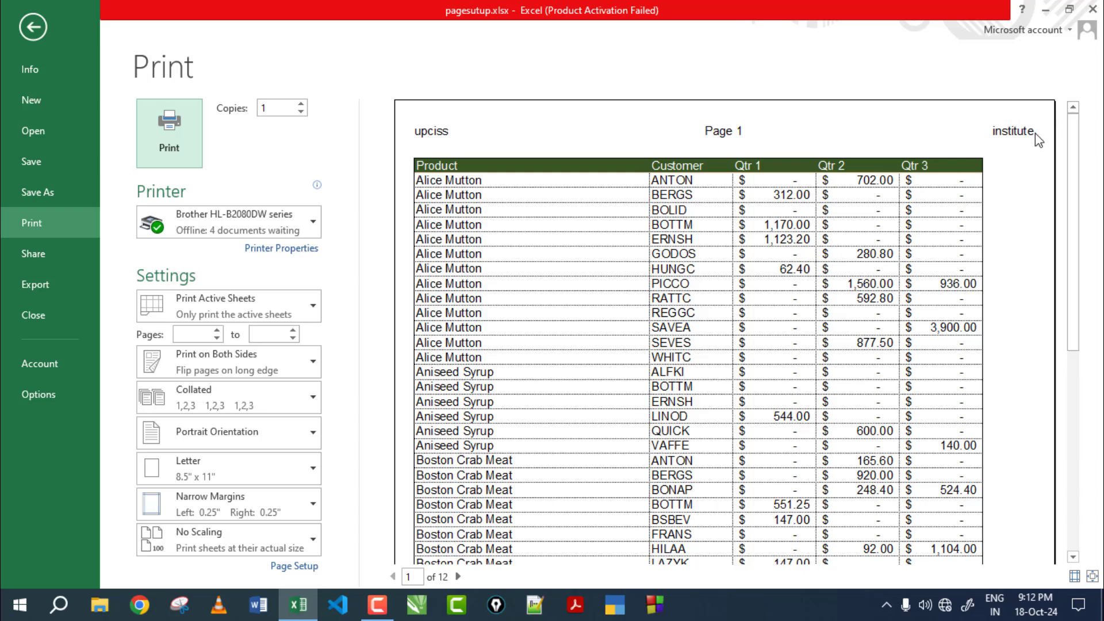
{"action": "scroll", "coordinate": [754, 247], "scroll_direction": "down", "scroll_amount": 3}
{"action": "scroll", "coordinate": [755, 248], "scroll_direction": "down", "scroll_amount": 3}
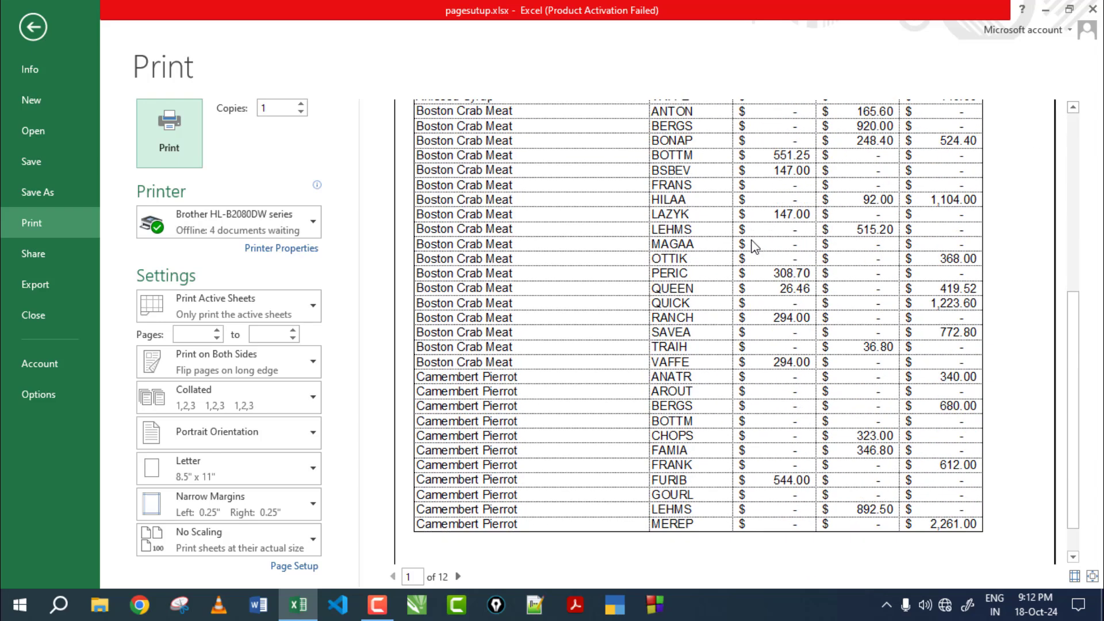
{"action": "scroll", "coordinate": [754, 247], "scroll_direction": "down", "scroll_amount": 1}
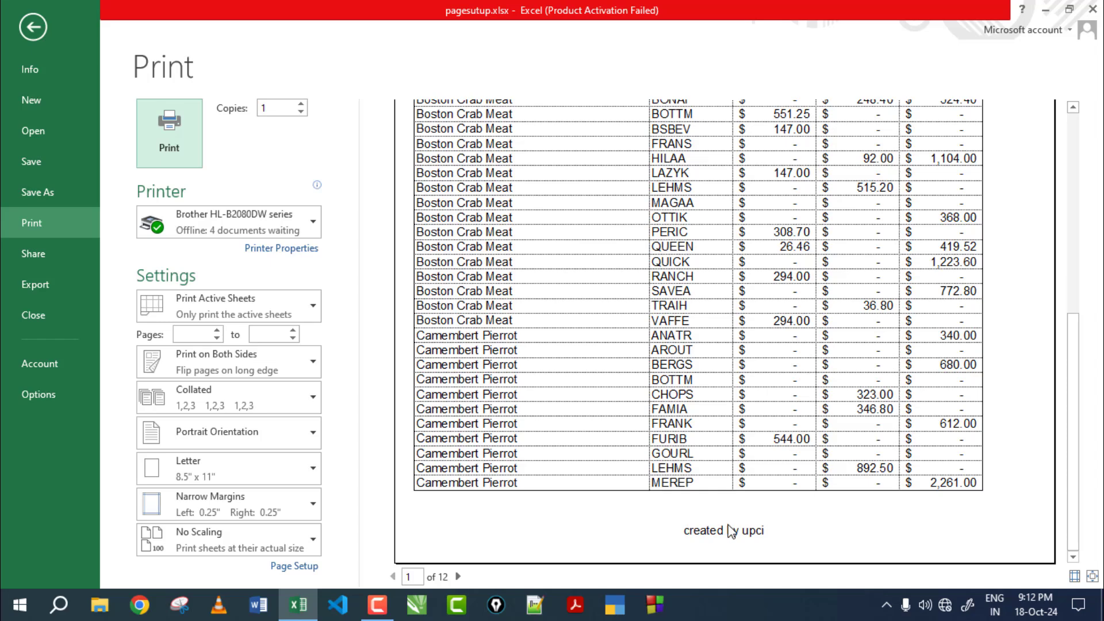
{"action": "scroll", "coordinate": [748, 483], "scroll_direction": "up", "scroll_amount": 4}
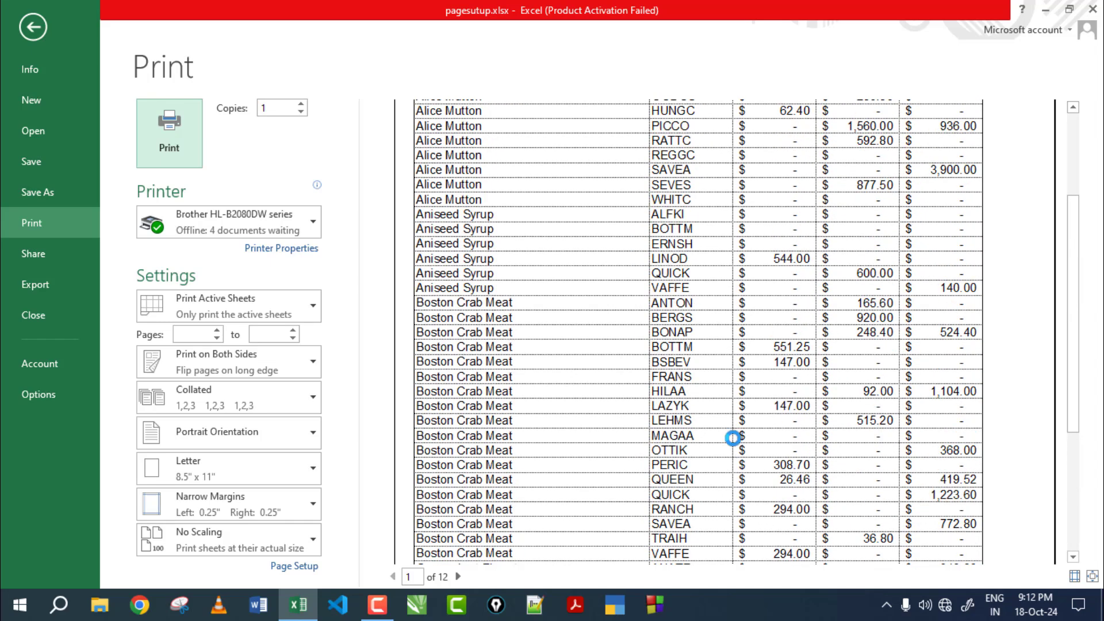
{"action": "scroll", "coordinate": [732, 438], "scroll_direction": "up", "scroll_amount": 3}
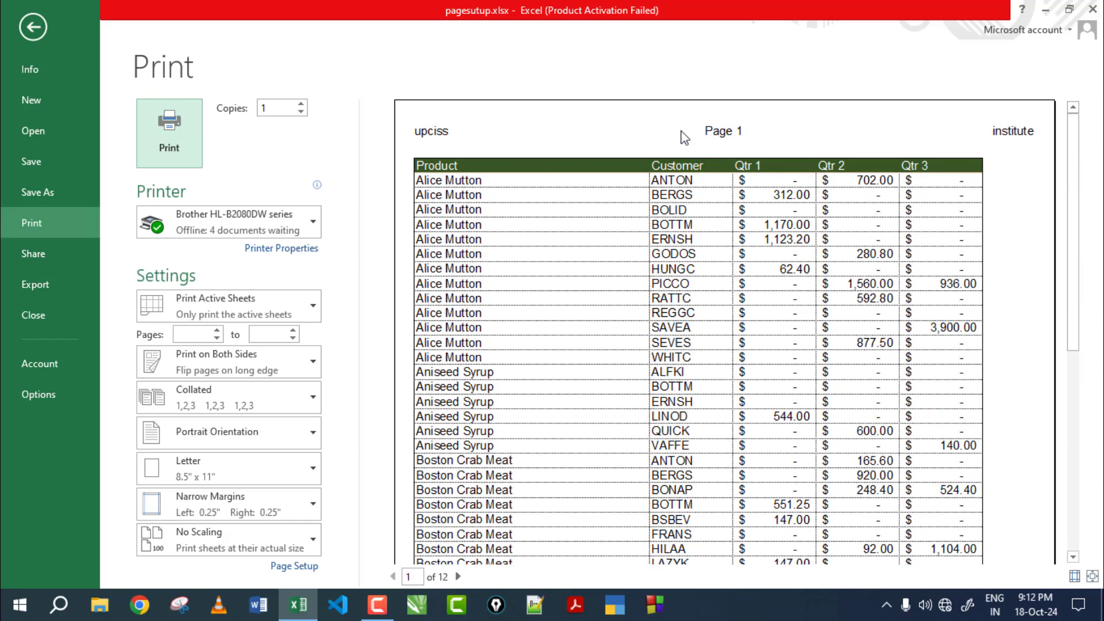
{"action": "left_click", "coordinate": [459, 578]}
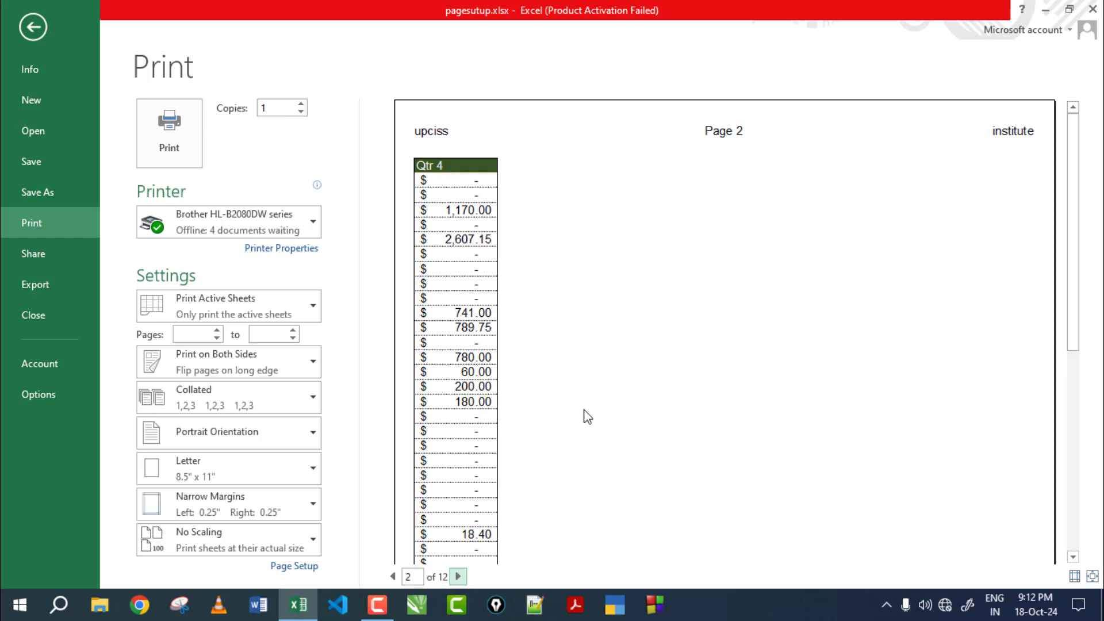
{"action": "left_click", "coordinate": [458, 577]}
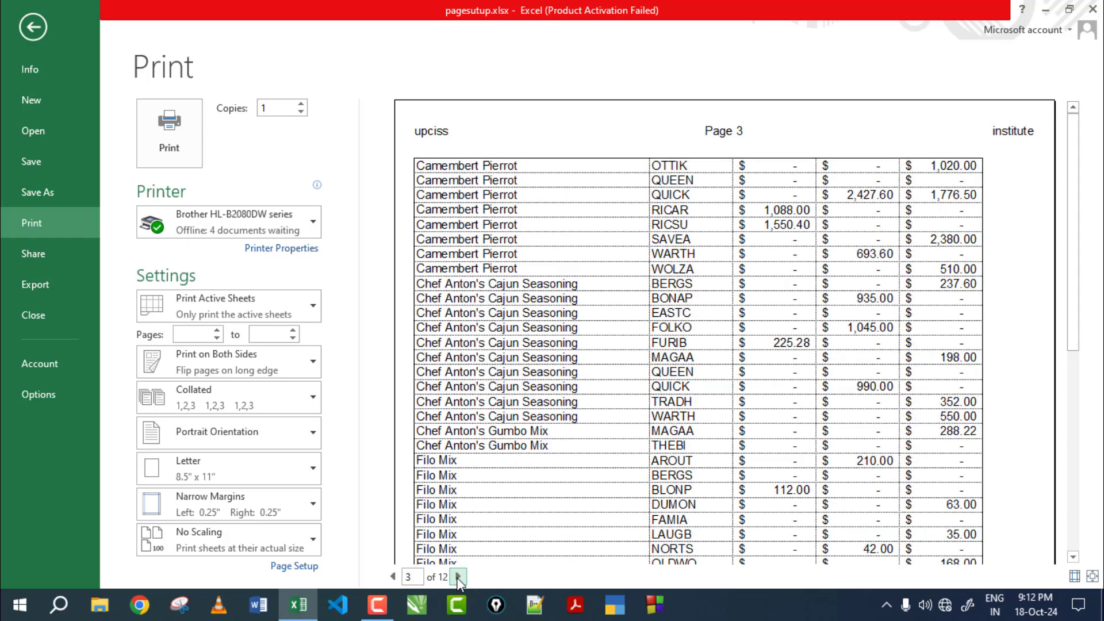
{"action": "left_click", "coordinate": [458, 577]}
{"action": "left_click", "coordinate": [458, 577]}
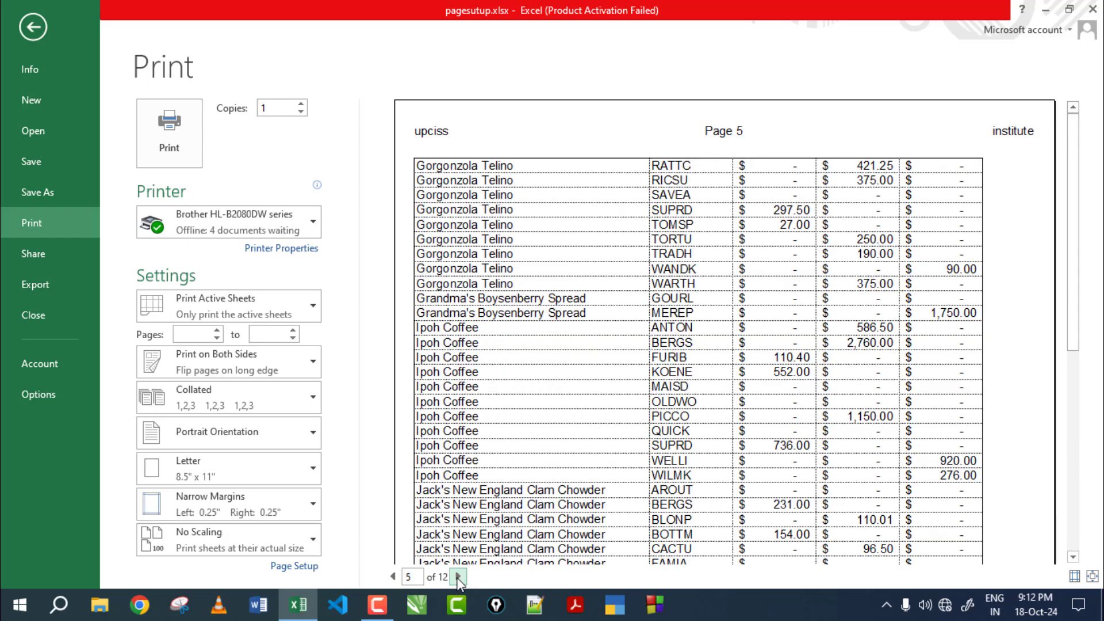
{"action": "left_click", "coordinate": [458, 577]}
{"action": "left_click", "coordinate": [458, 577]}
{"action": "left_click", "coordinate": [458, 577]}
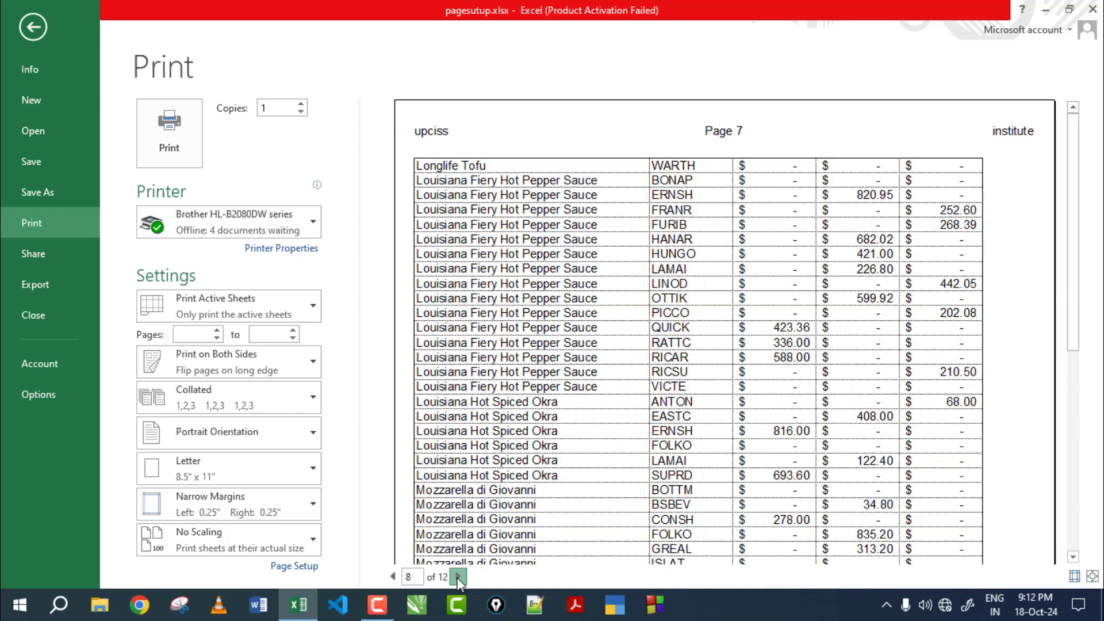
{"action": "left_click", "coordinate": [457, 577]}
{"action": "left_click", "coordinate": [458, 577]}
{"action": "left_click", "coordinate": [458, 577]}
{"action": "left_click", "coordinate": [458, 577]}
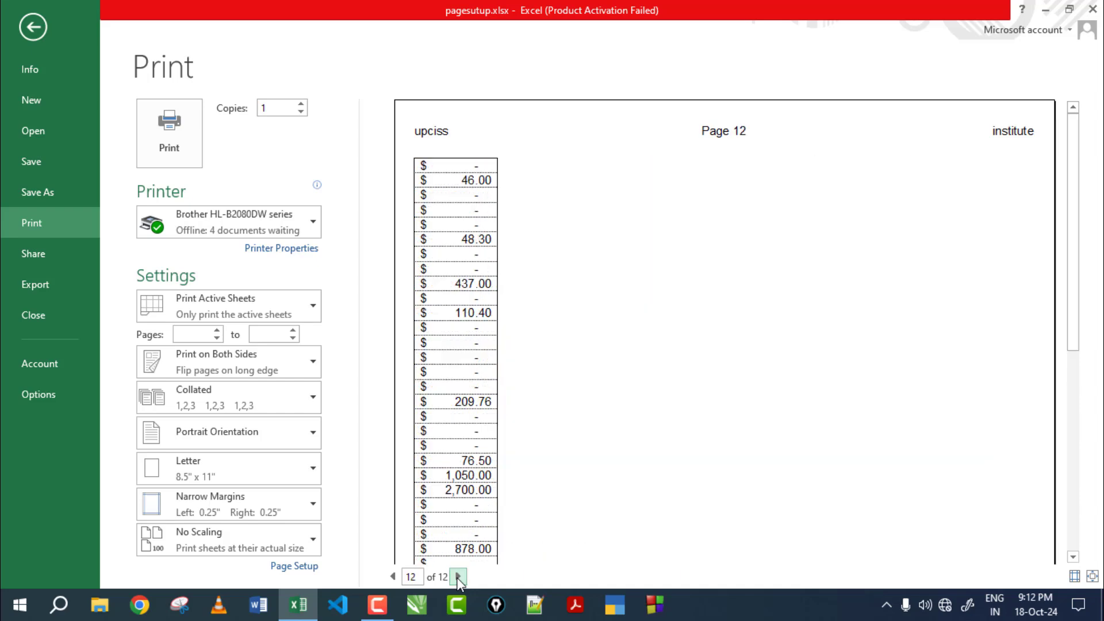
{"action": "triple_click", "coordinate": [394, 576]}
{"action": "triple_click", "coordinate": [394, 577]}
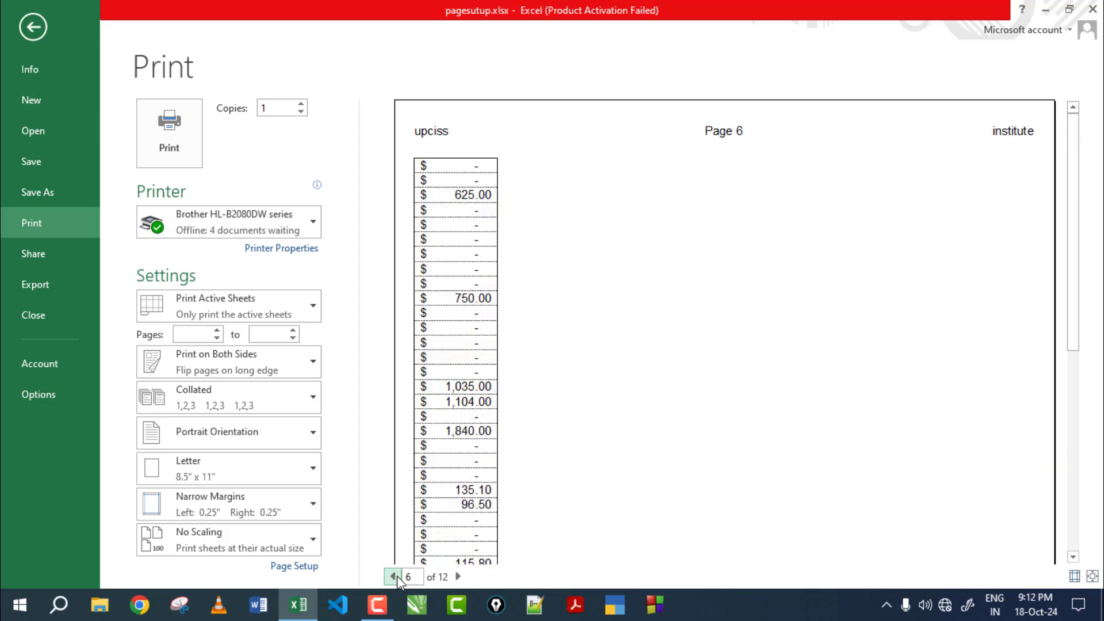
{"action": "double_click", "coordinate": [394, 577]}
{"action": "triple_click", "coordinate": [395, 577]}
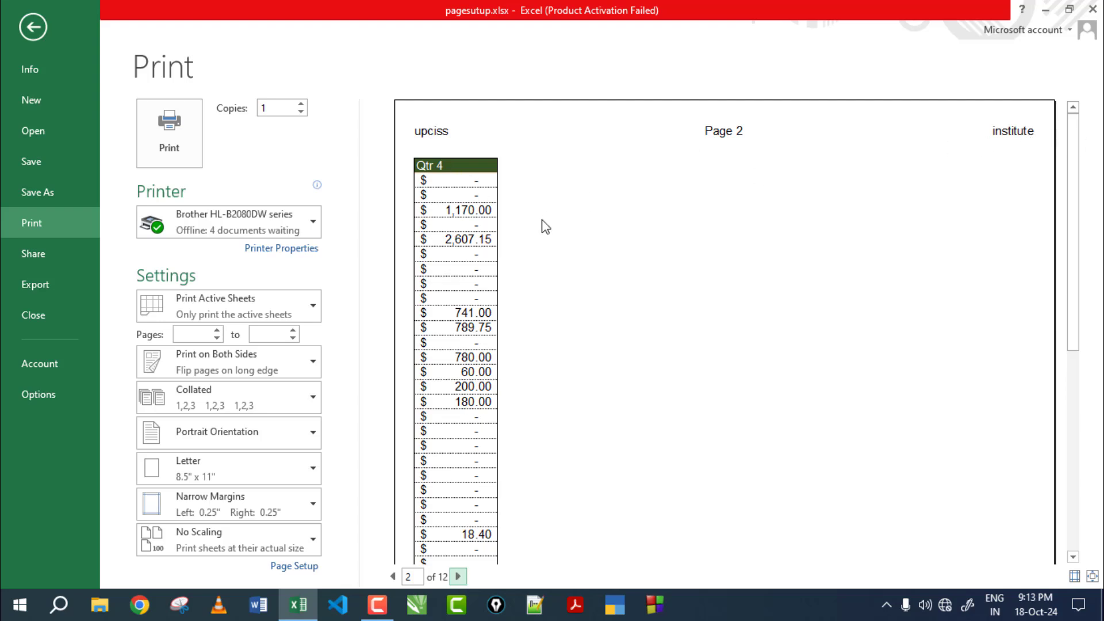
{"action": "left_click", "coordinate": [458, 576]}
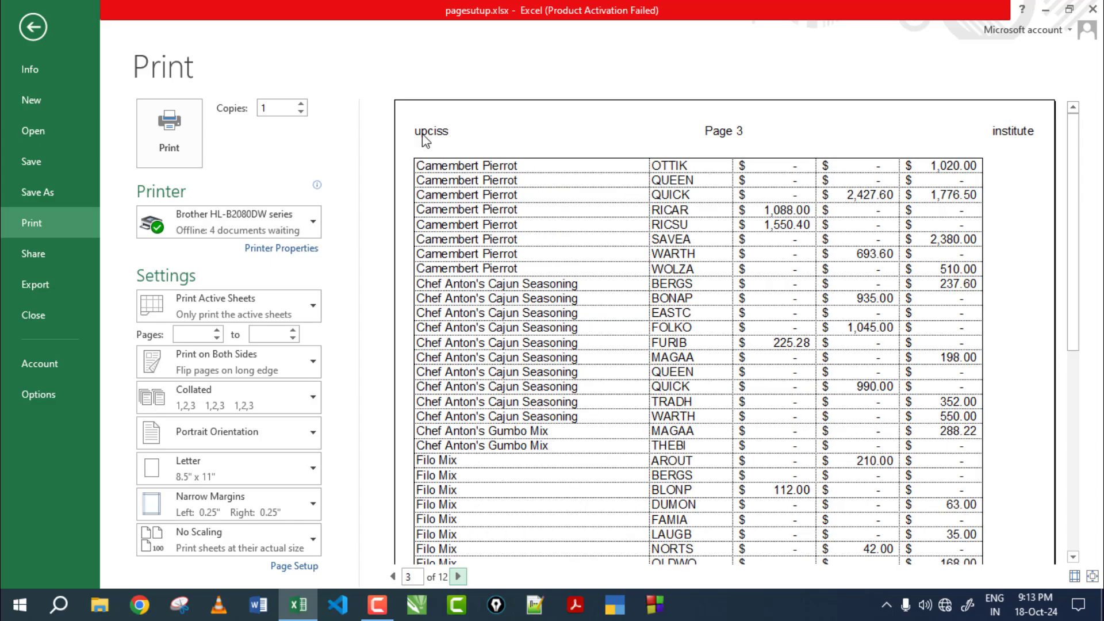
{"action": "scroll", "coordinate": [633, 322], "scroll_direction": "down", "scroll_amount": 1}
{"action": "scroll", "coordinate": [809, 453], "scroll_direction": "down", "scroll_amount": 5}
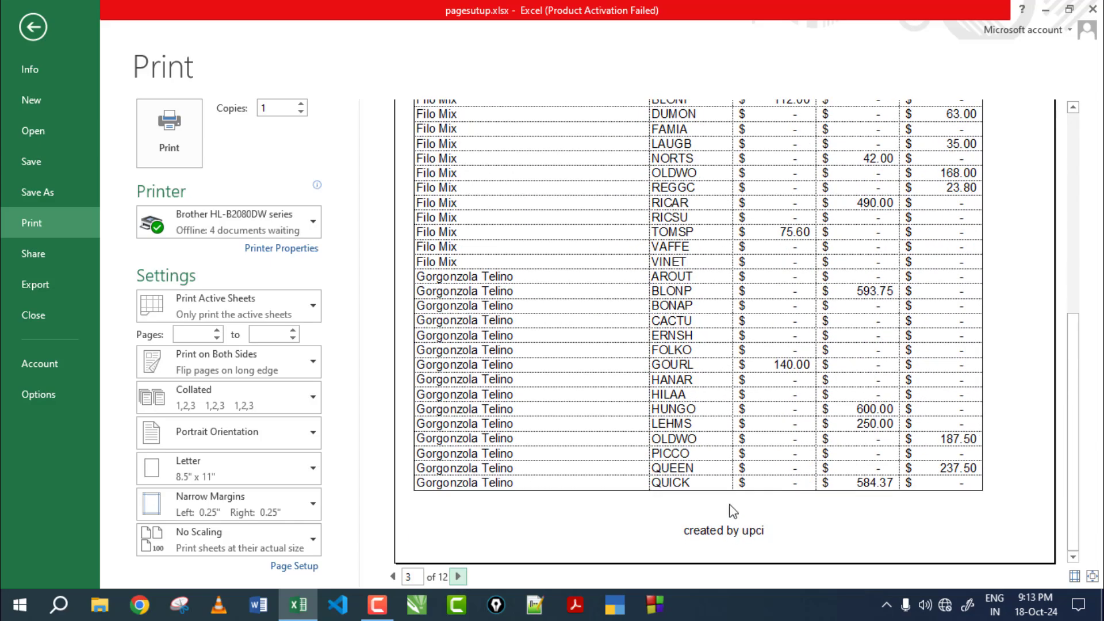
{"action": "scroll", "coordinate": [734, 512], "scroll_direction": "up", "scroll_amount": 3}
{"action": "scroll", "coordinate": [734, 511], "scroll_direction": "up", "scroll_amount": 3}
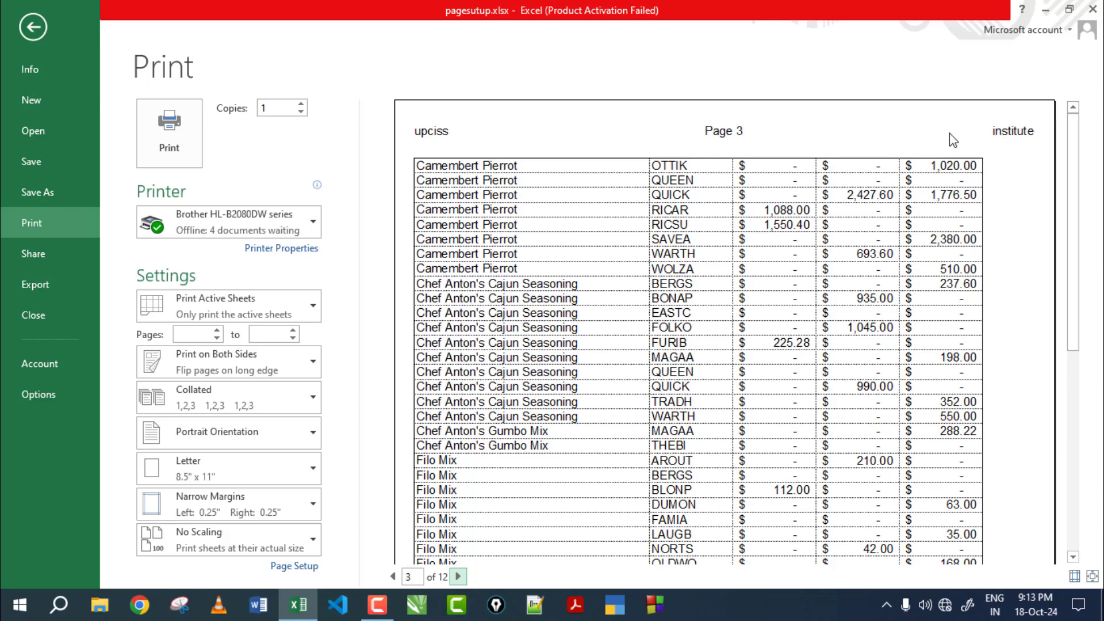
{"action": "key", "text": "Escape"}
Step: Select cell H8, then enable 'Different odd and even pages' in Page Setup's header/footer settings
{"action": "left_click", "coordinate": [758, 245]}
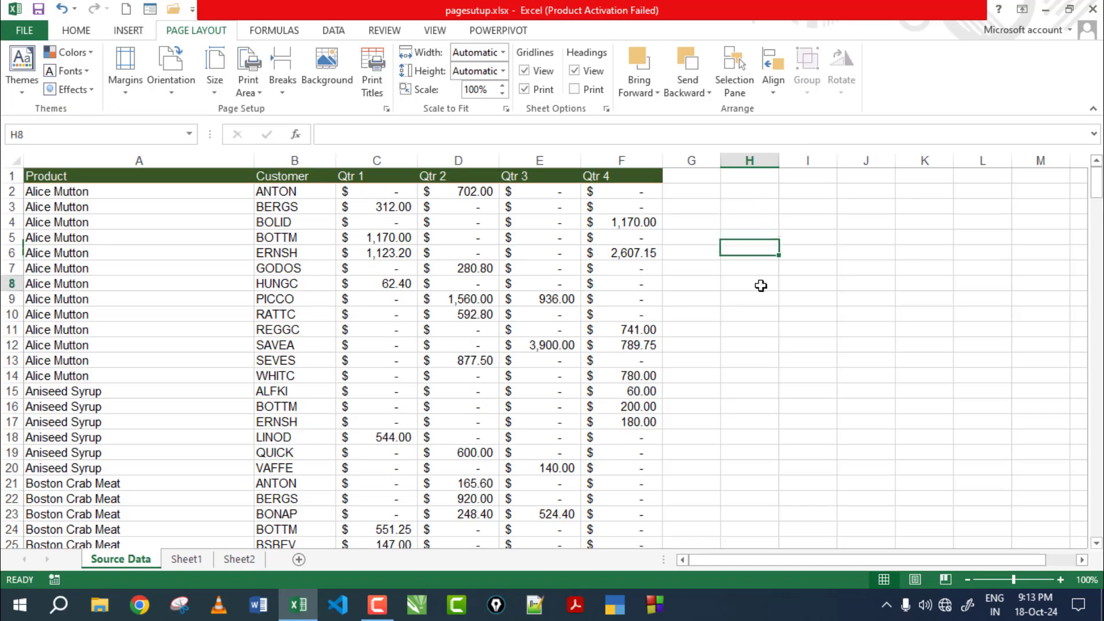
{"action": "left_click", "coordinate": [761, 283]}
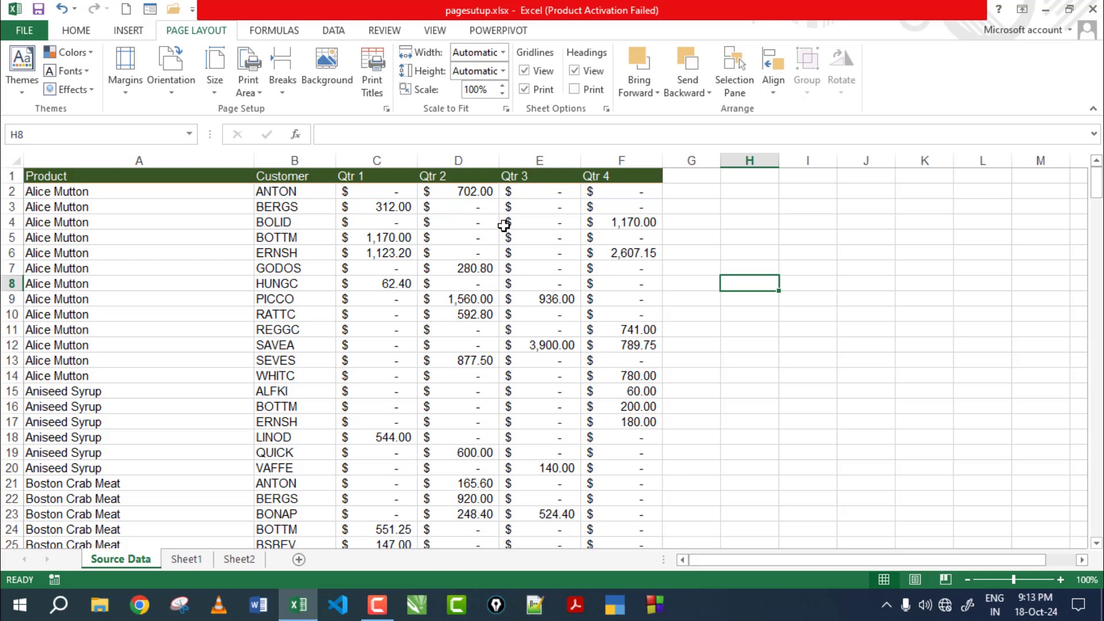
{"action": "left_click", "coordinate": [125, 87]}
{"action": "left_click", "coordinate": [174, 375]}
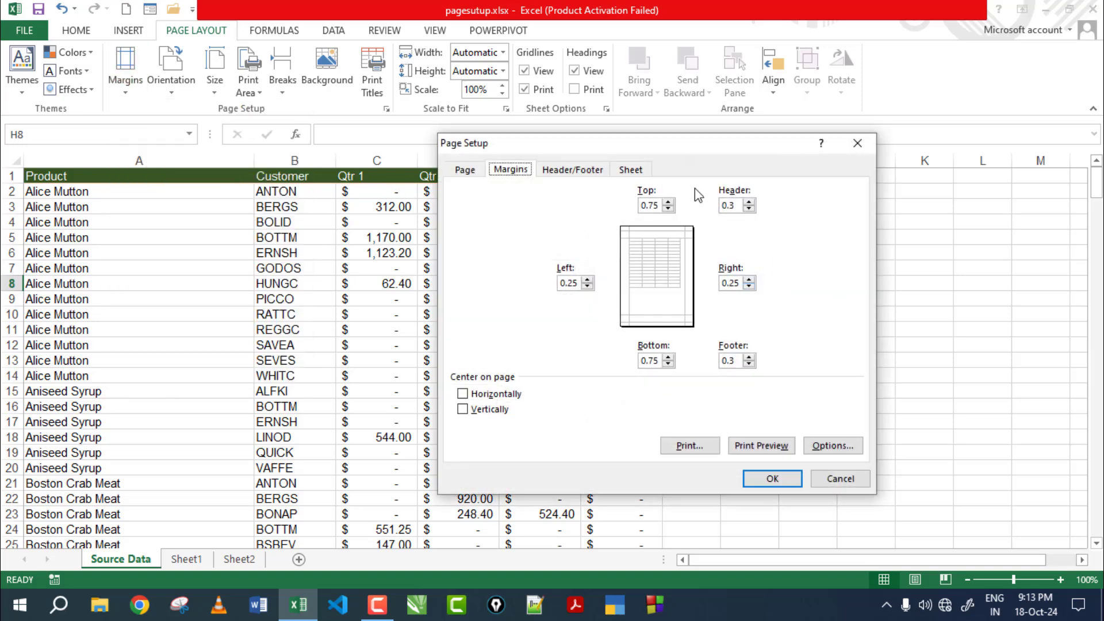
{"action": "left_click", "coordinate": [574, 170]}
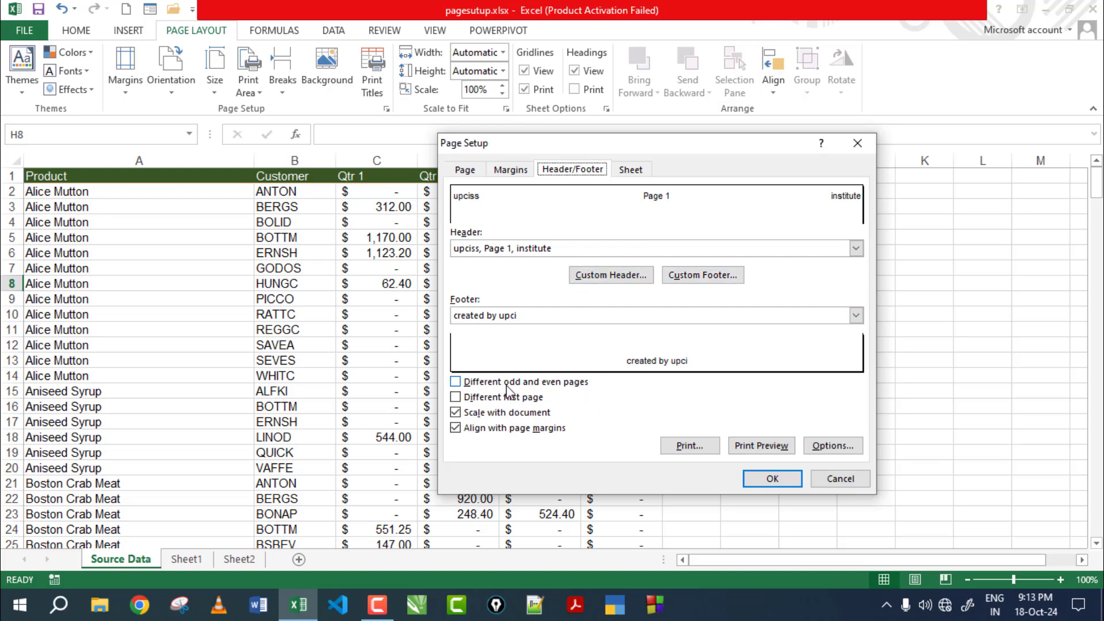
{"action": "left_click", "coordinate": [456, 382]}
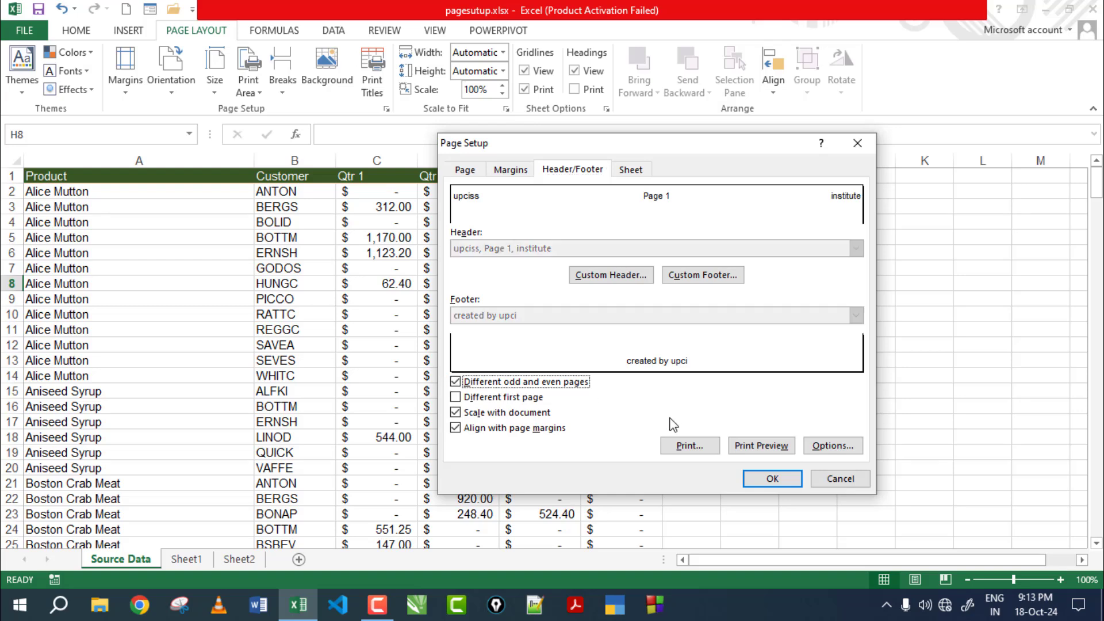
{"action": "left_click", "coordinate": [753, 480]}
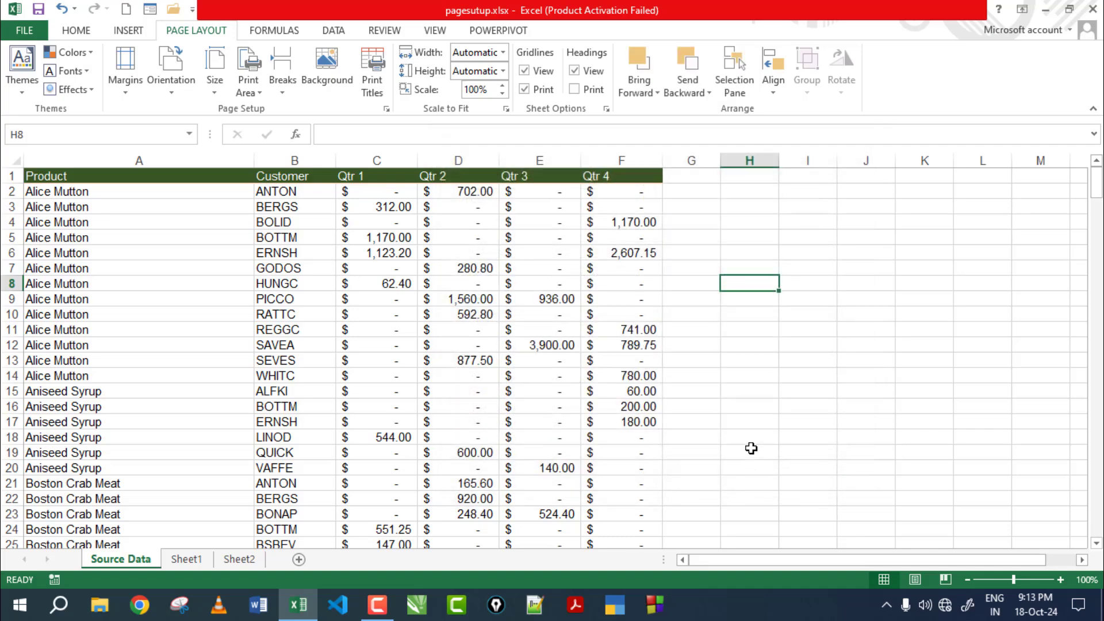
{"action": "key", "text": "ctrl+p"}
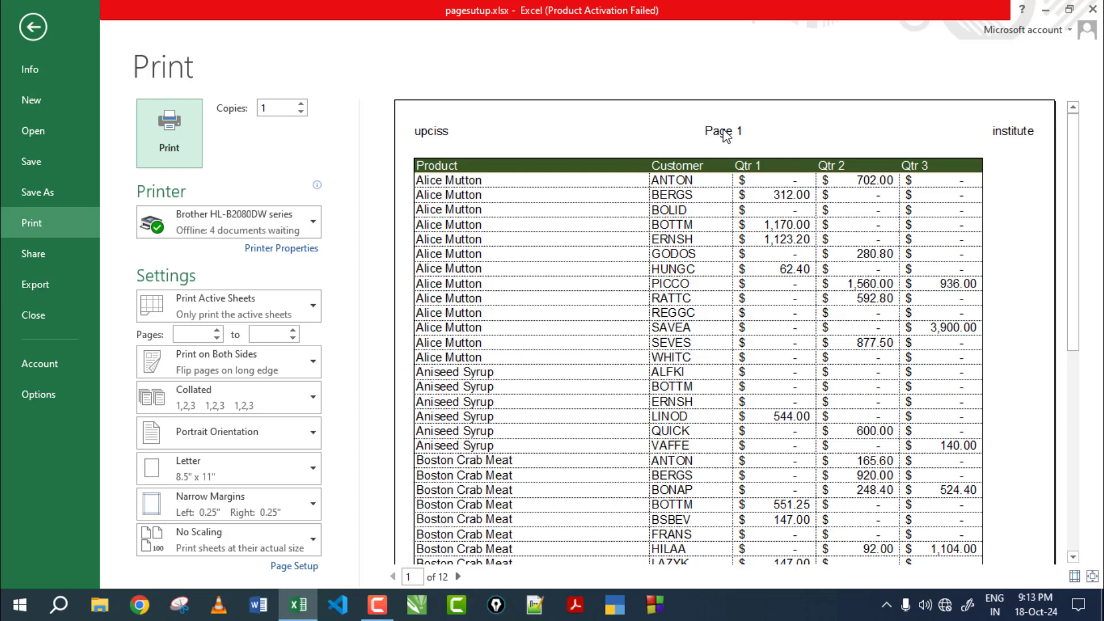
{"action": "left_click", "coordinate": [458, 577]}
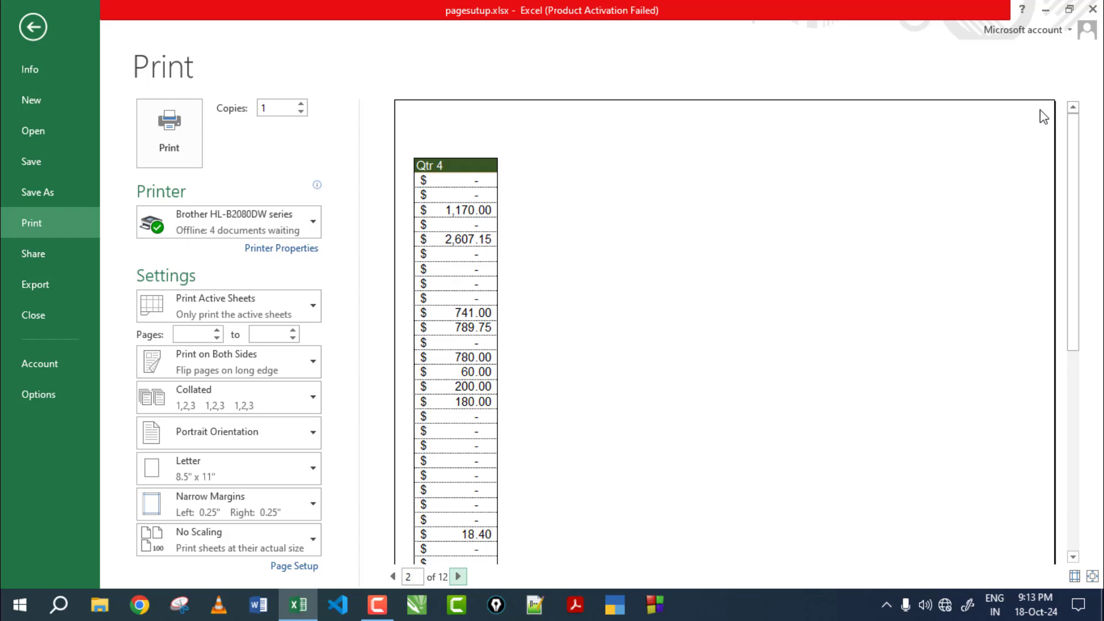
{"action": "scroll", "coordinate": [746, 381], "scroll_direction": "down", "scroll_amount": 3}
{"action": "scroll", "coordinate": [747, 384], "scroll_direction": "up", "scroll_amount": 3}
{"action": "left_click", "coordinate": [457, 576]}
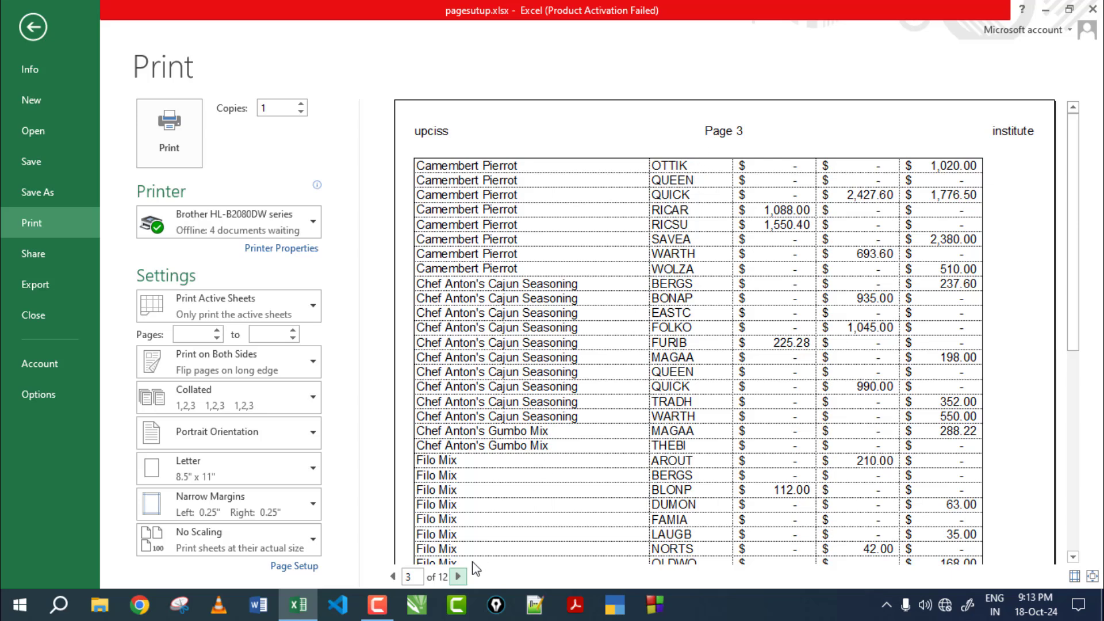
{"action": "left_click", "coordinate": [458, 577]}
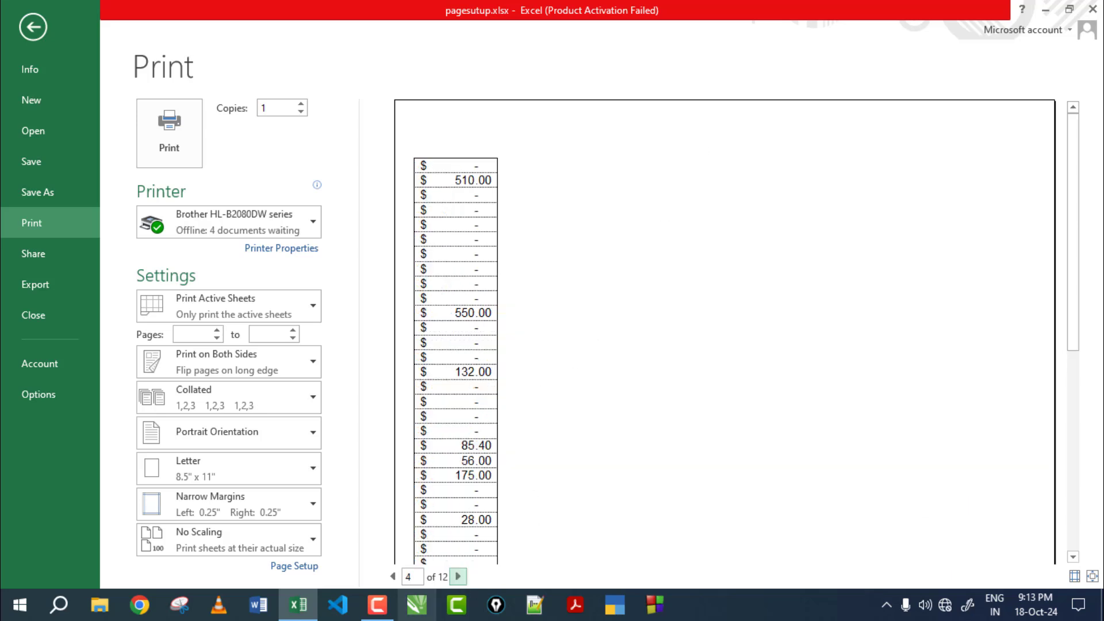
{"action": "left_click", "coordinate": [457, 577]}
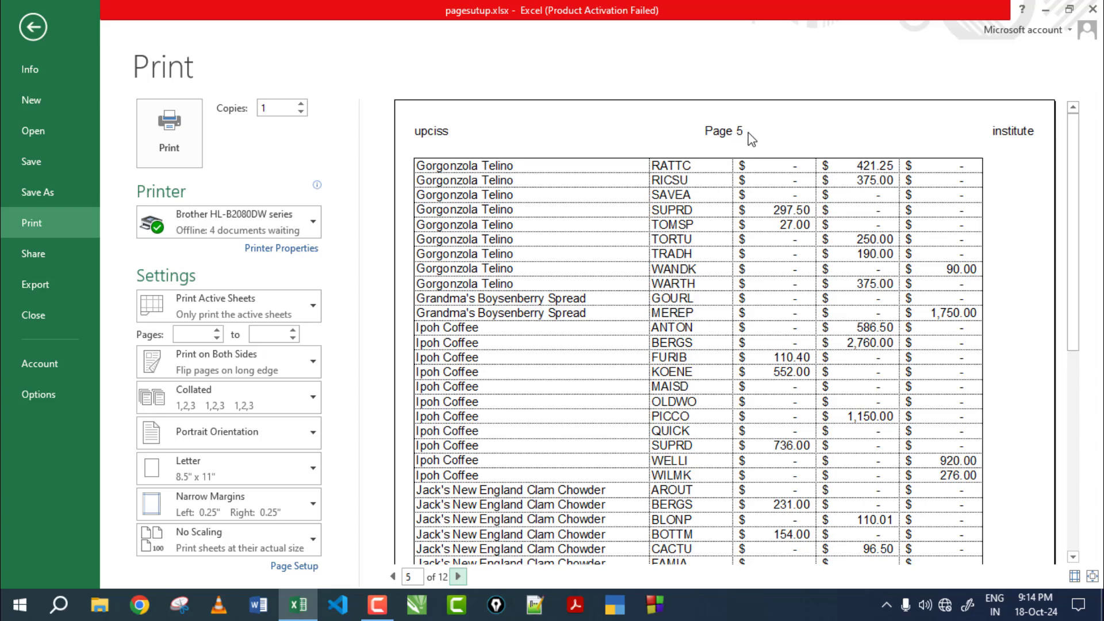
{"action": "key", "text": "Escape"}
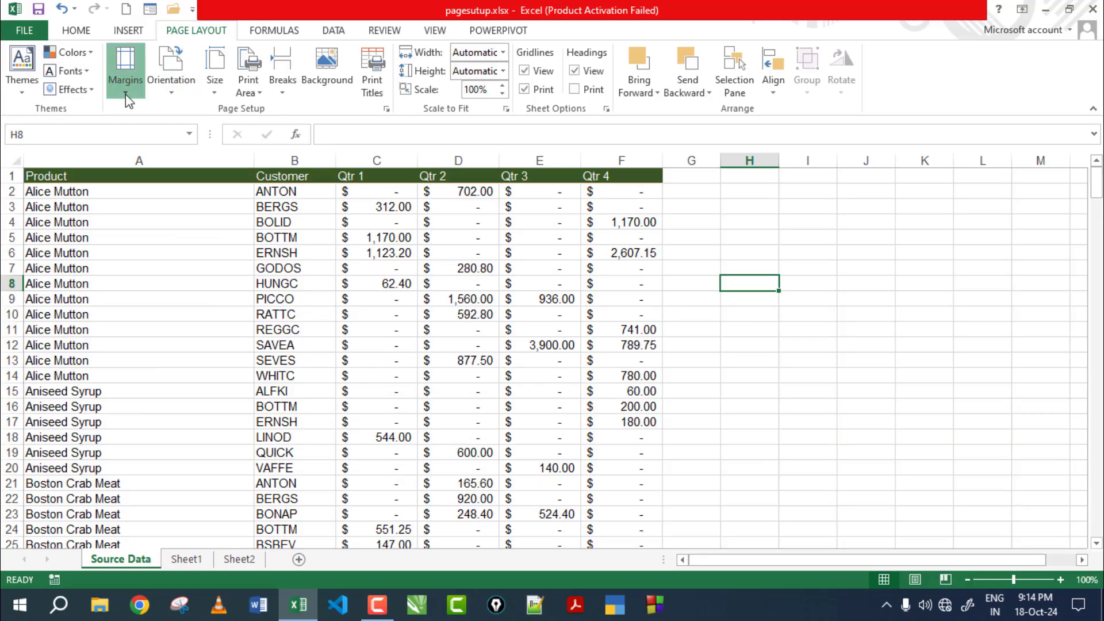
Step: Check 'Different first page', uncheck 'Different odd and even pages' in Page Setup, and apply
{"action": "left_click", "coordinate": [125, 92]}
{"action": "left_click", "coordinate": [144, 377]}
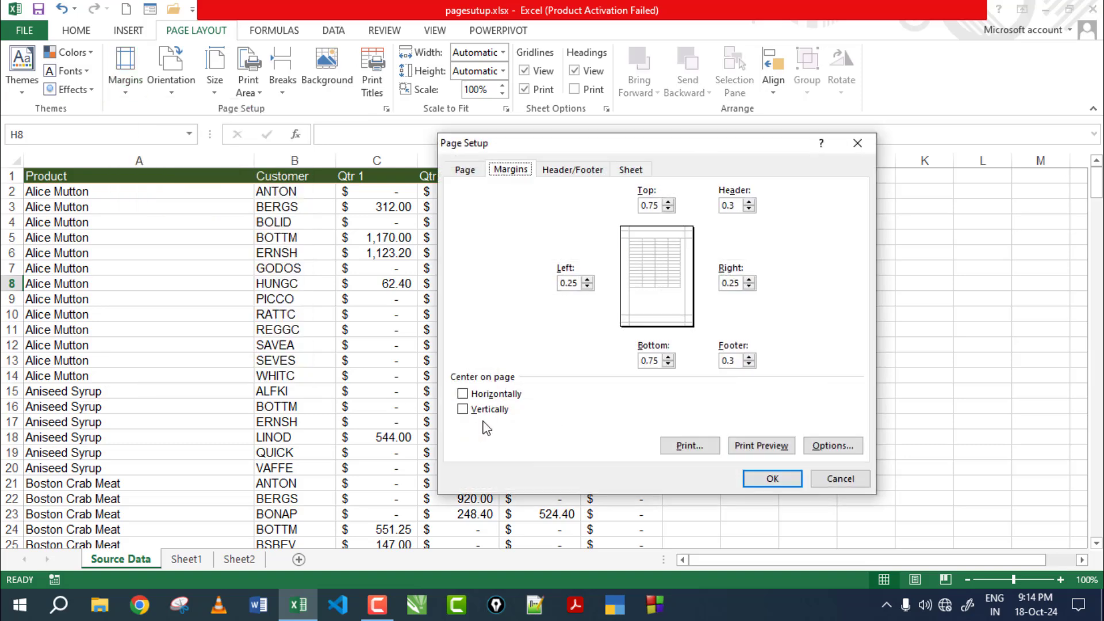
{"action": "left_click", "coordinate": [575, 169]}
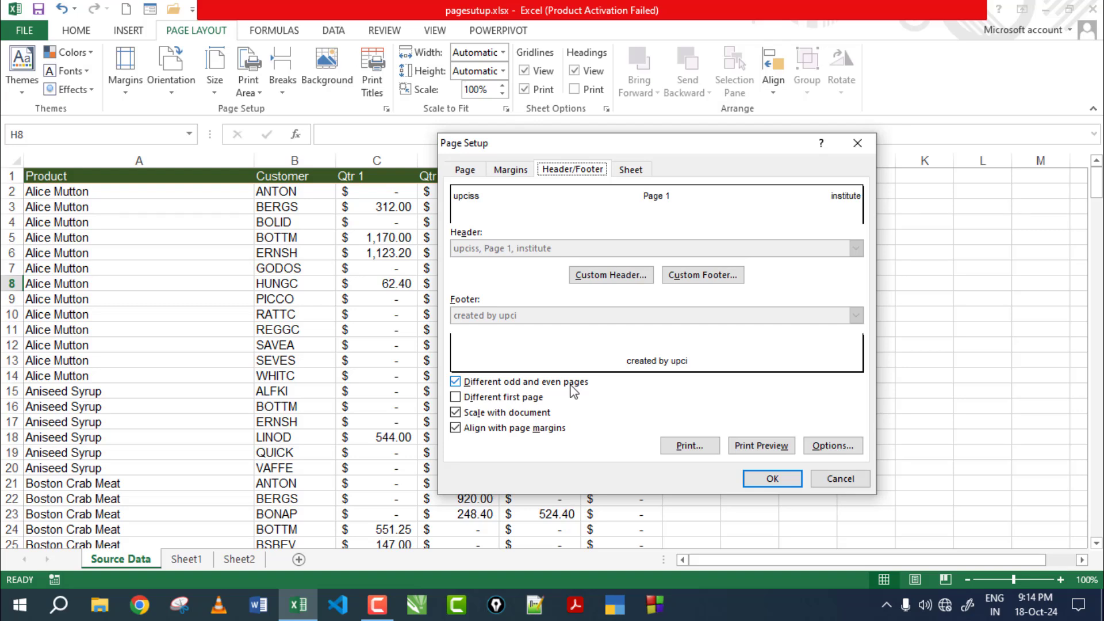
{"action": "left_click", "coordinate": [456, 397]}
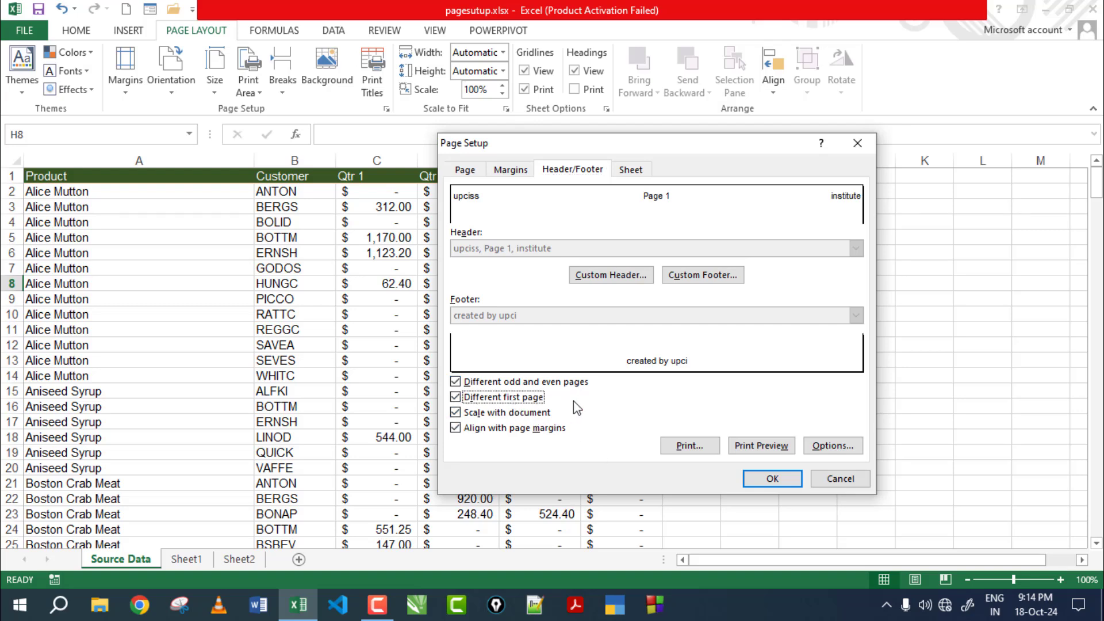
{"action": "left_click", "coordinate": [456, 381]}
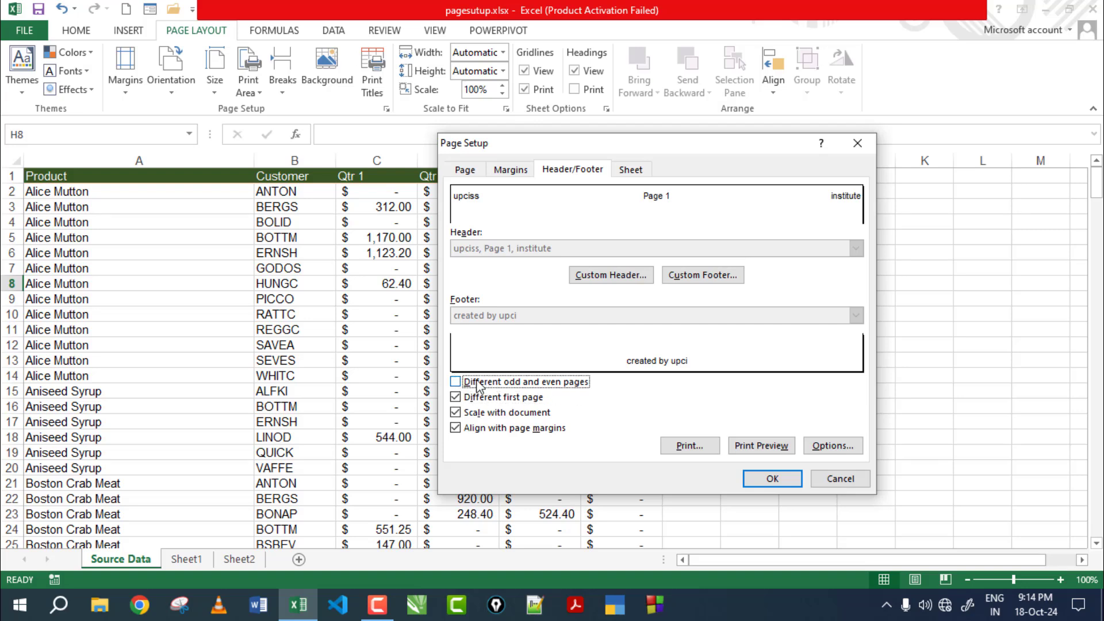
{"action": "left_click", "coordinate": [771, 479]}
{"action": "key", "text": "ctrl+p"}
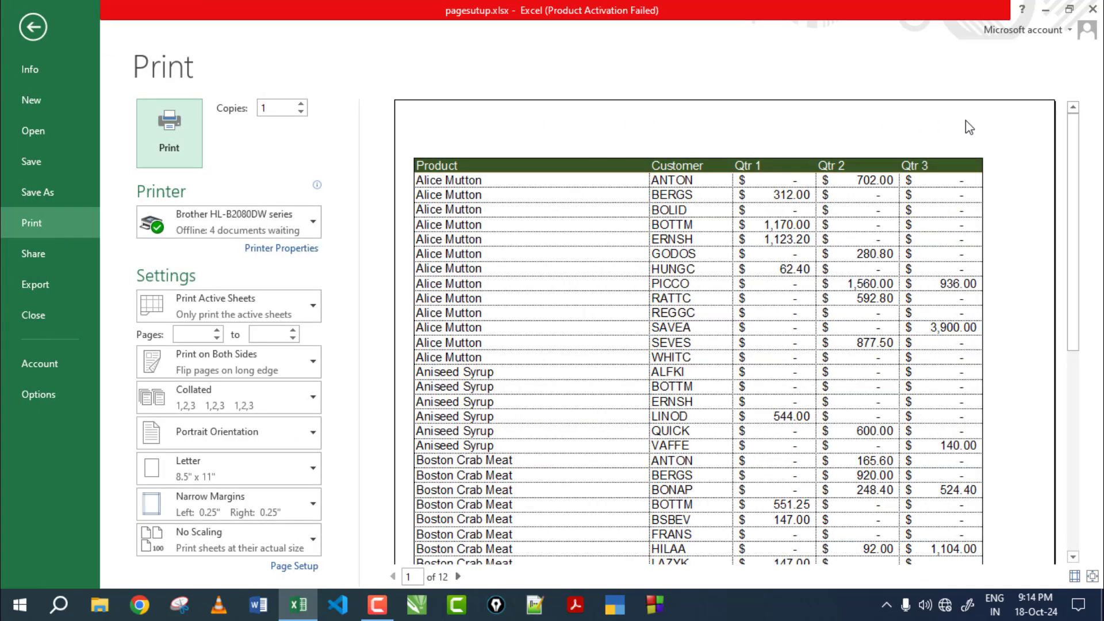
{"action": "scroll", "coordinate": [981, 253], "scroll_direction": "down", "scroll_amount": 2}
{"action": "scroll", "coordinate": [978, 287], "scroll_direction": "down", "scroll_amount": 2}
{"action": "scroll", "coordinate": [897, 302], "scroll_direction": "down", "scroll_amount": 2}
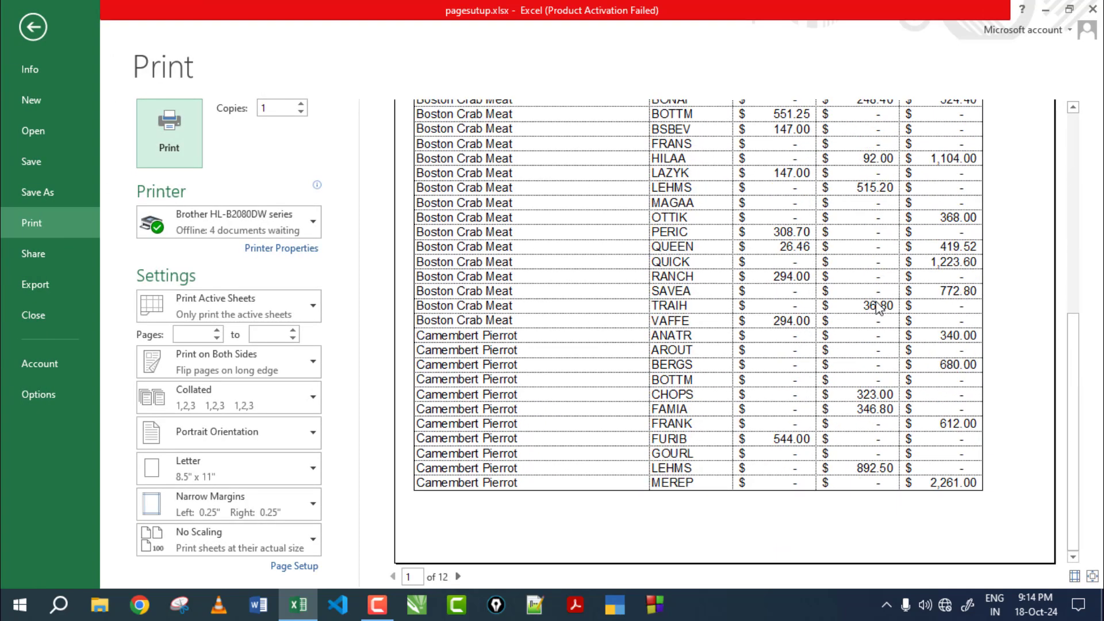
{"action": "left_click", "coordinate": [458, 576]}
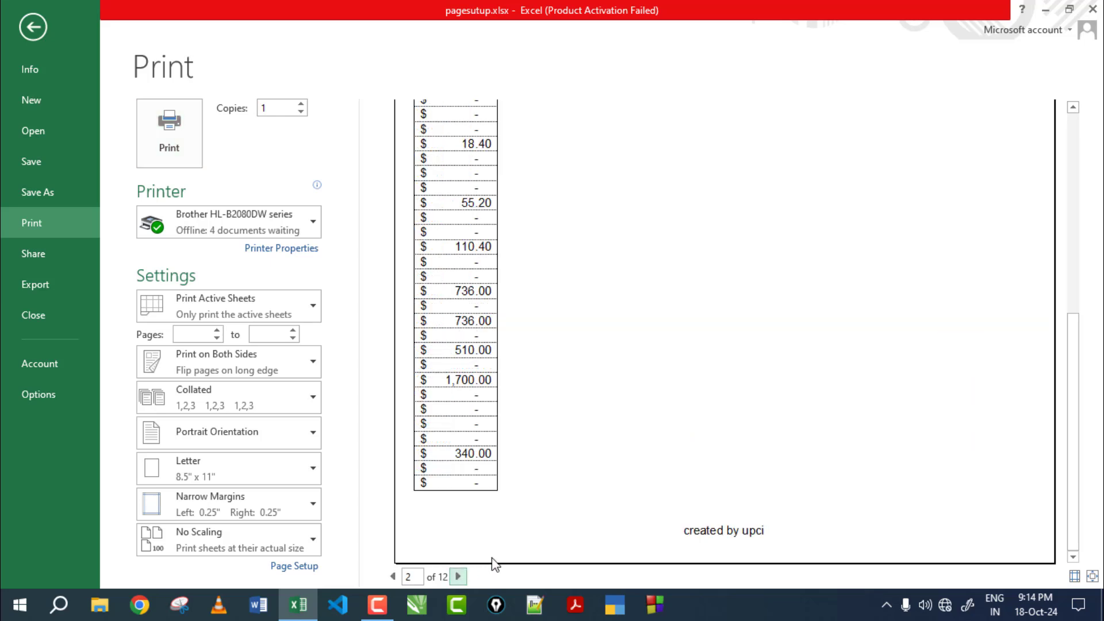
{"action": "scroll", "coordinate": [611, 360], "scroll_direction": "up", "scroll_amount": 3}
{"action": "scroll", "coordinate": [612, 357], "scroll_direction": "up", "scroll_amount": 3}
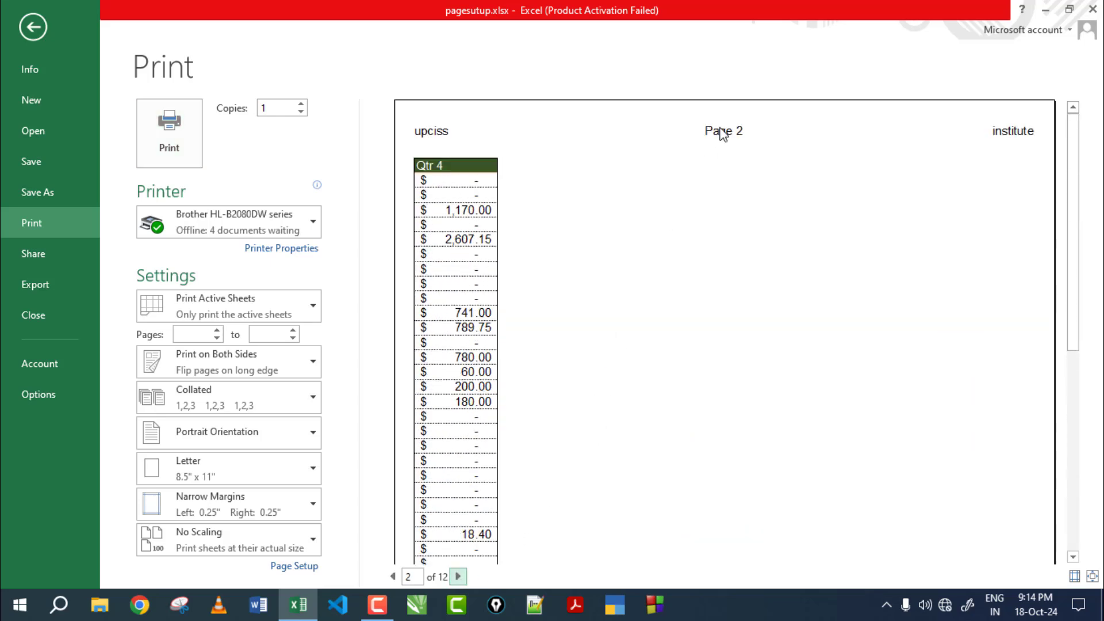
{"action": "left_click", "coordinate": [458, 576]}
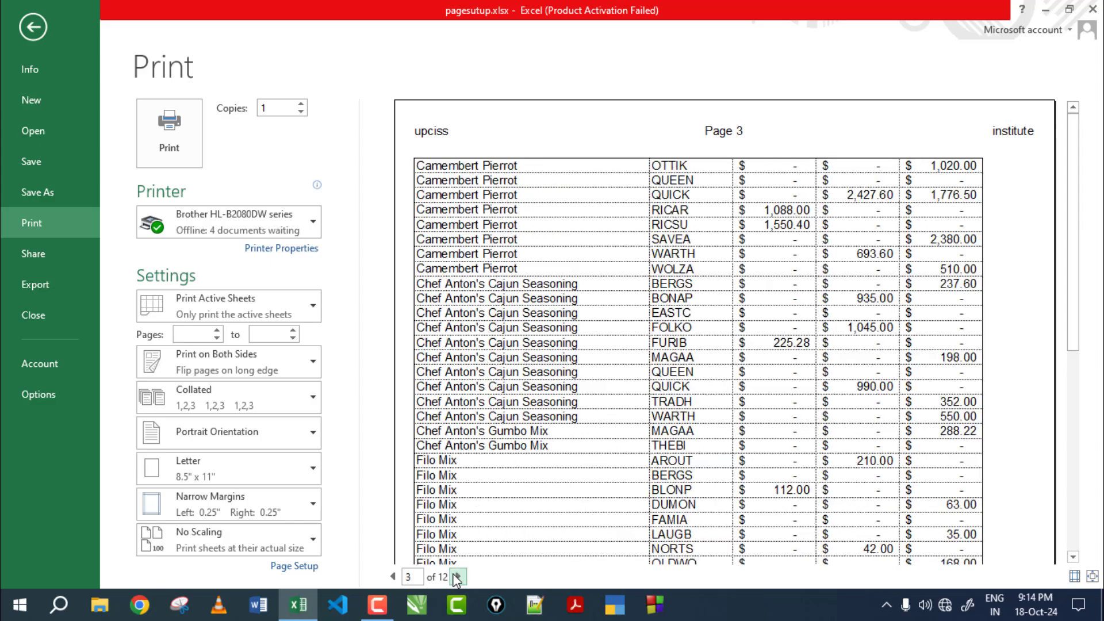
{"action": "left_click", "coordinate": [459, 576]}
{"action": "left_click", "coordinate": [459, 576]}
{"action": "left_click", "coordinate": [458, 576]}
{"action": "left_click", "coordinate": [458, 576]}
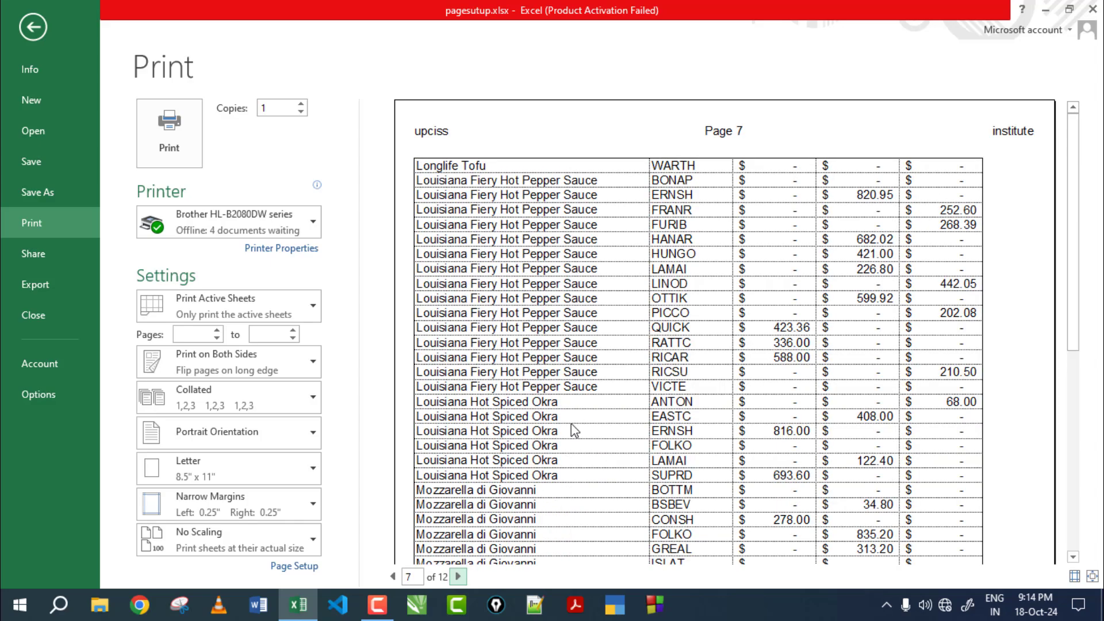
{"action": "key", "text": "Escape"}
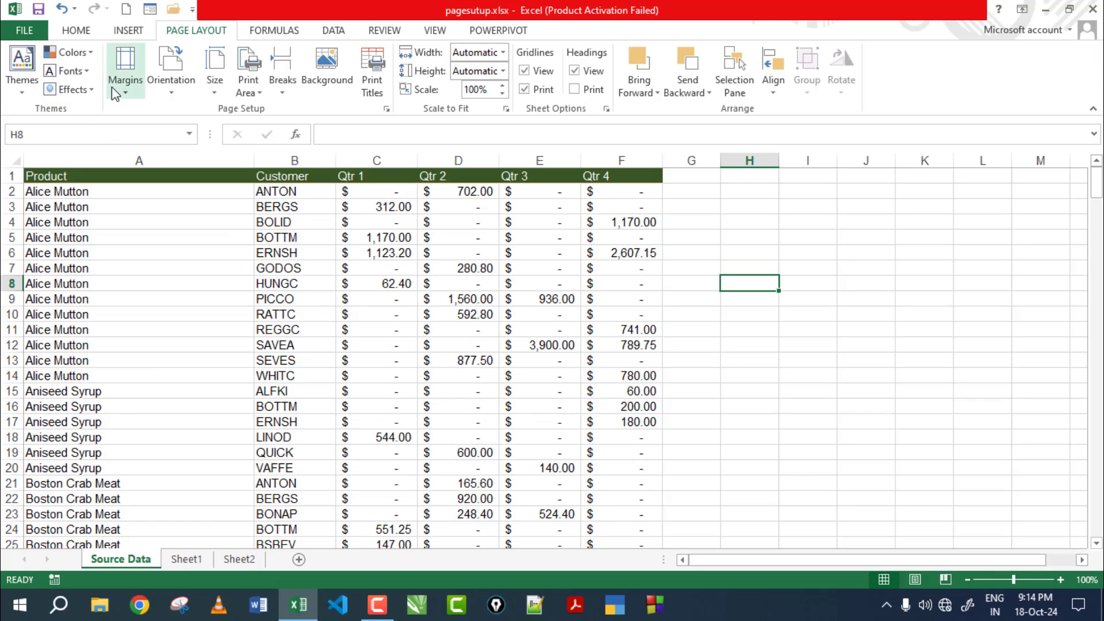
Step: Clear 'Different first page' and 'Different odd and even pages' in Page Setup's header/footer settings
{"action": "left_click", "coordinate": [115, 94]}
{"action": "left_click", "coordinate": [163, 375]}
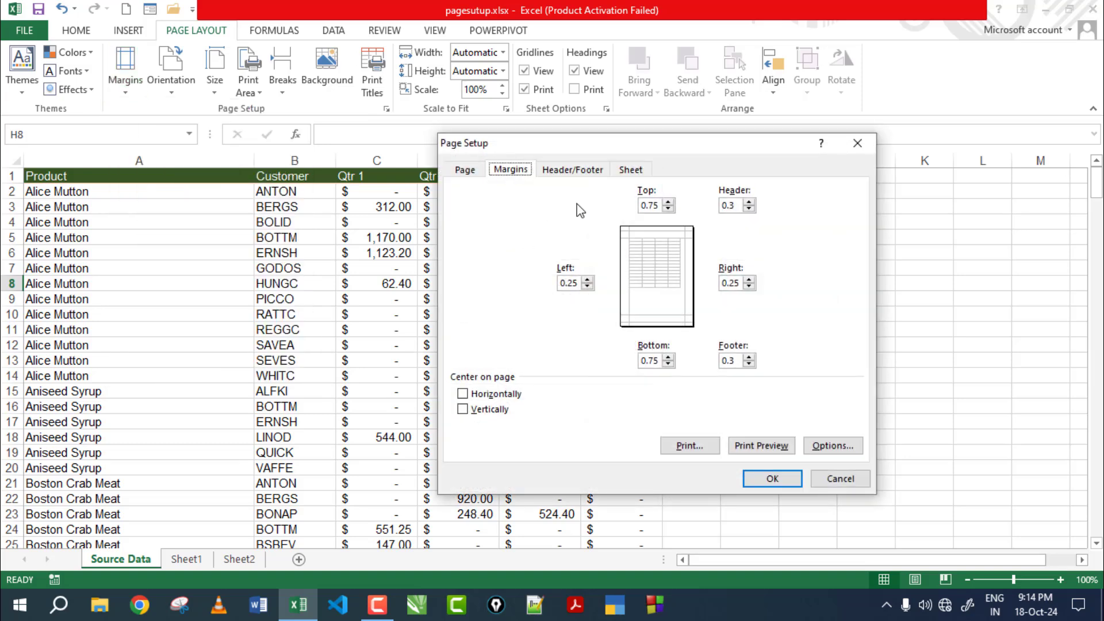
{"action": "left_click", "coordinate": [573, 169]}
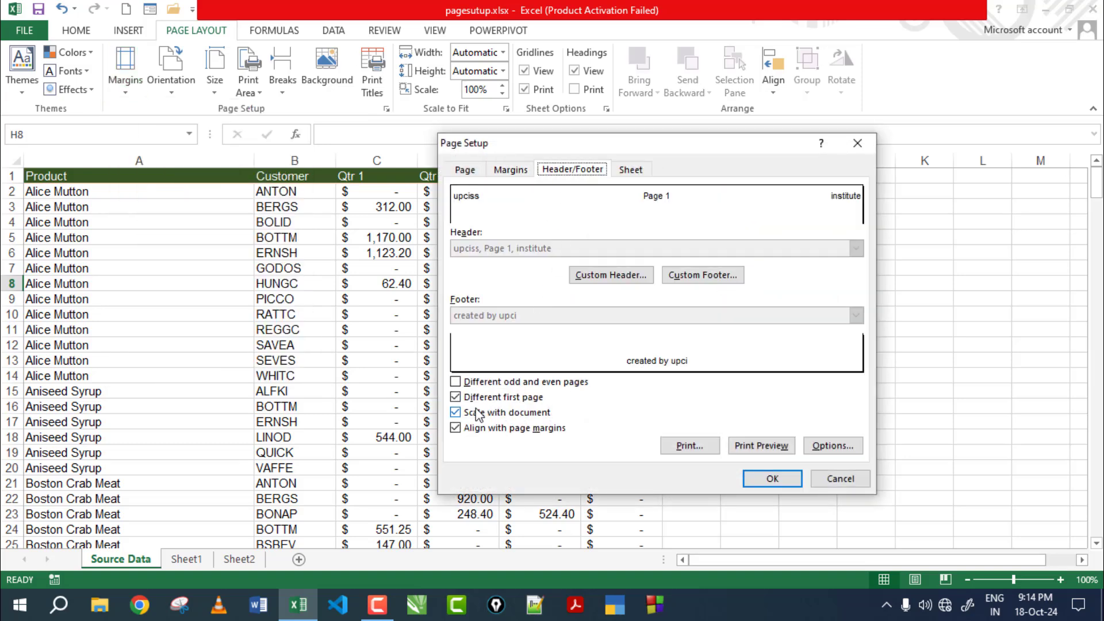
{"action": "left_click", "coordinate": [456, 382]}
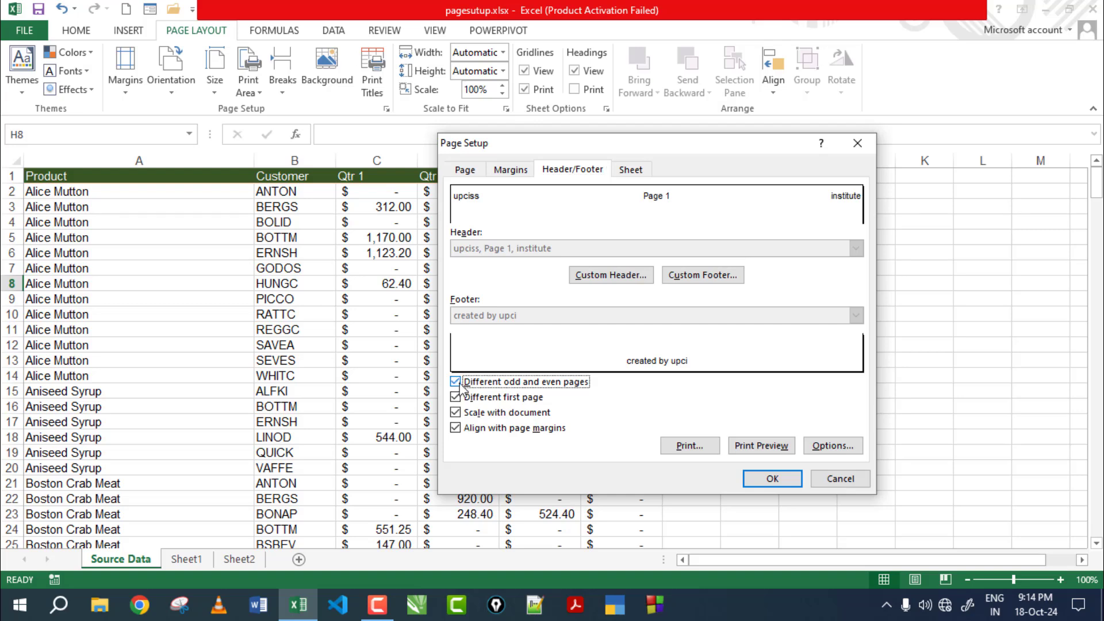
{"action": "left_click", "coordinate": [455, 397]}
{"action": "left_click", "coordinate": [456, 382]}
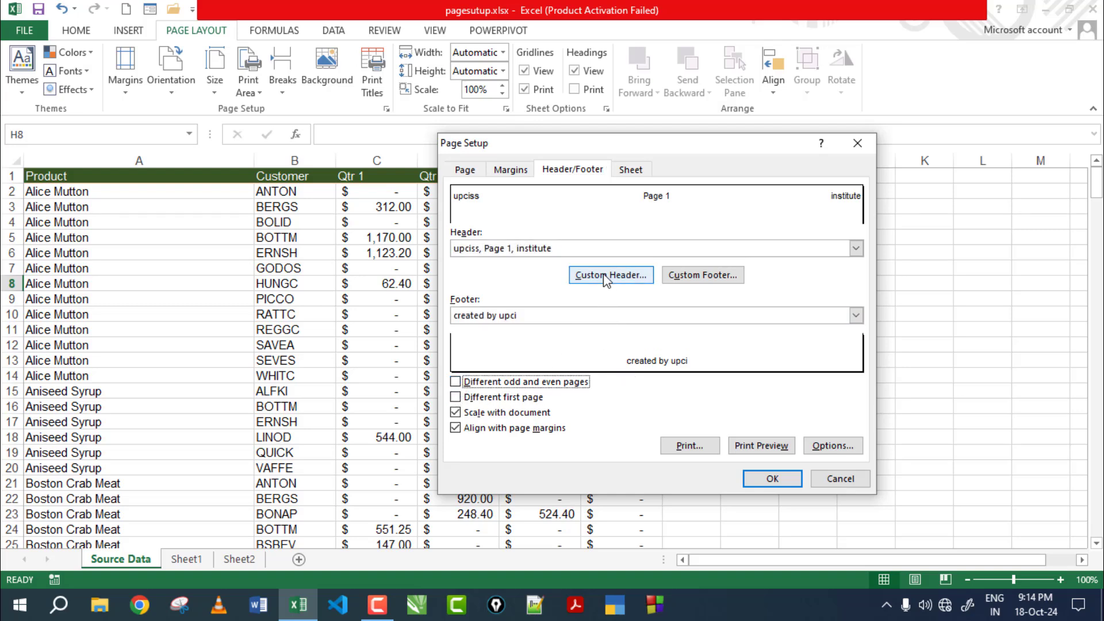
Step: Look through the Margins, Page and Header/Footer settings, ending on the Sheet print options
{"action": "left_click", "coordinate": [512, 171]}
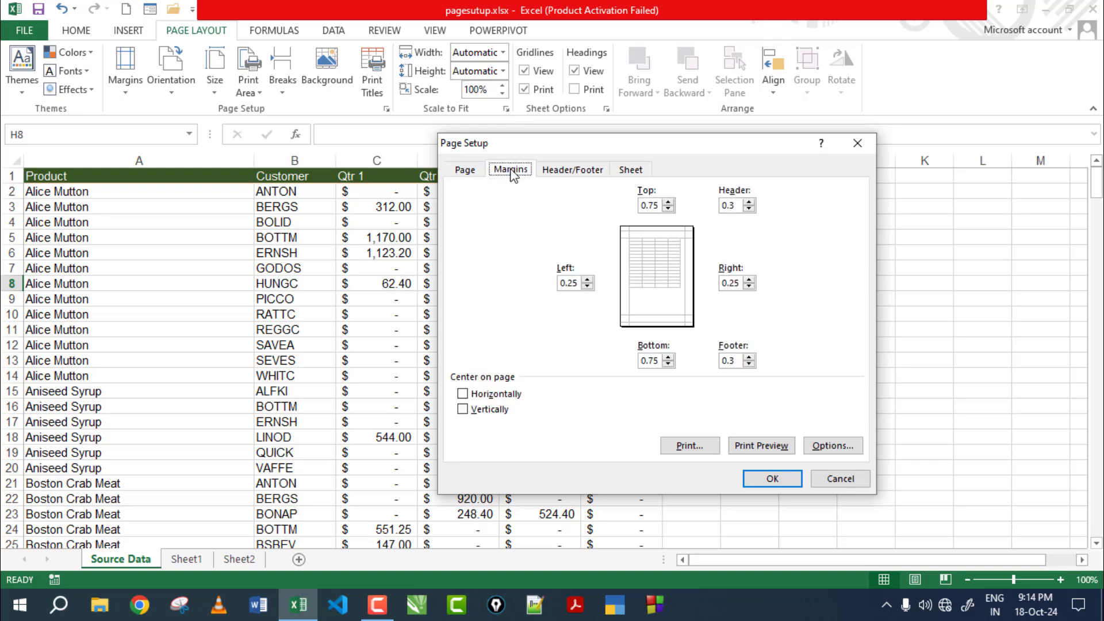
{"action": "left_click", "coordinate": [465, 170]}
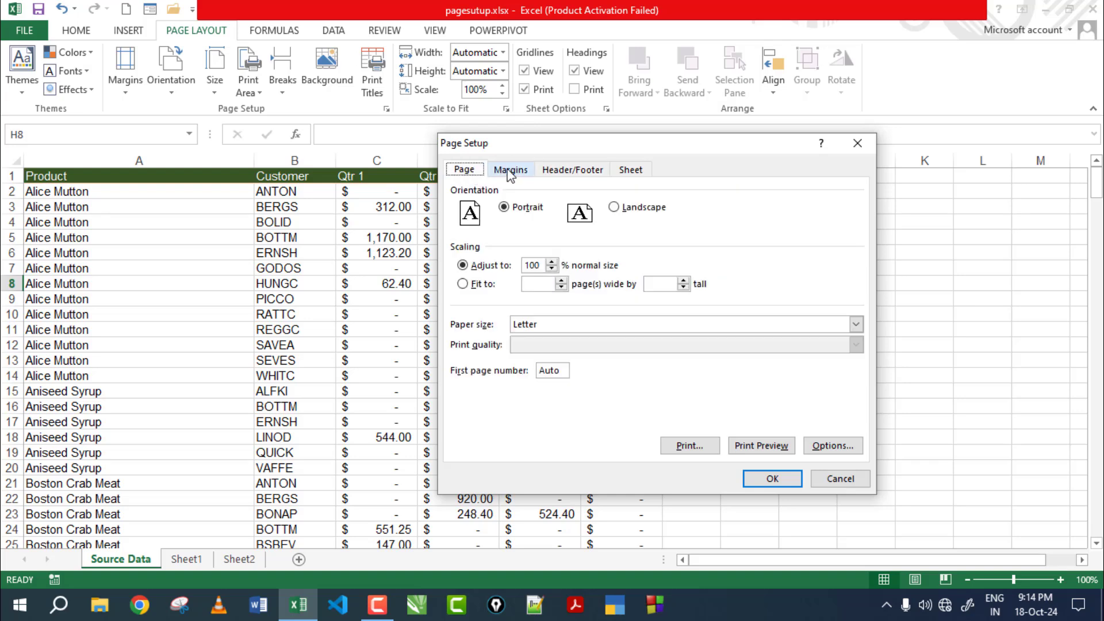
{"action": "left_click", "coordinate": [558, 172]}
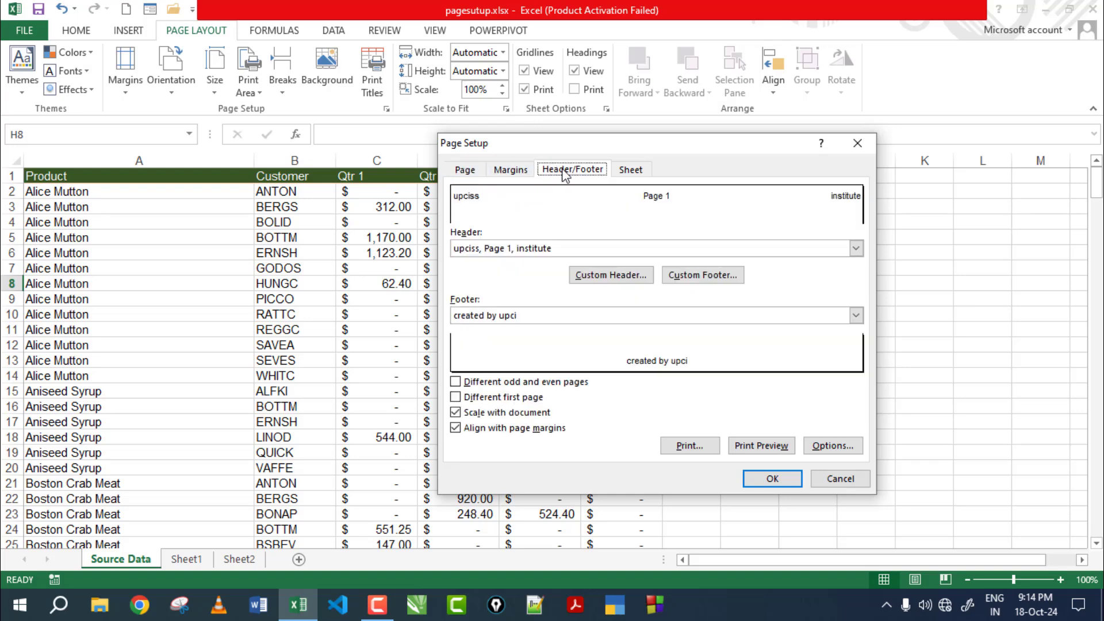
{"action": "left_click", "coordinate": [636, 171]}
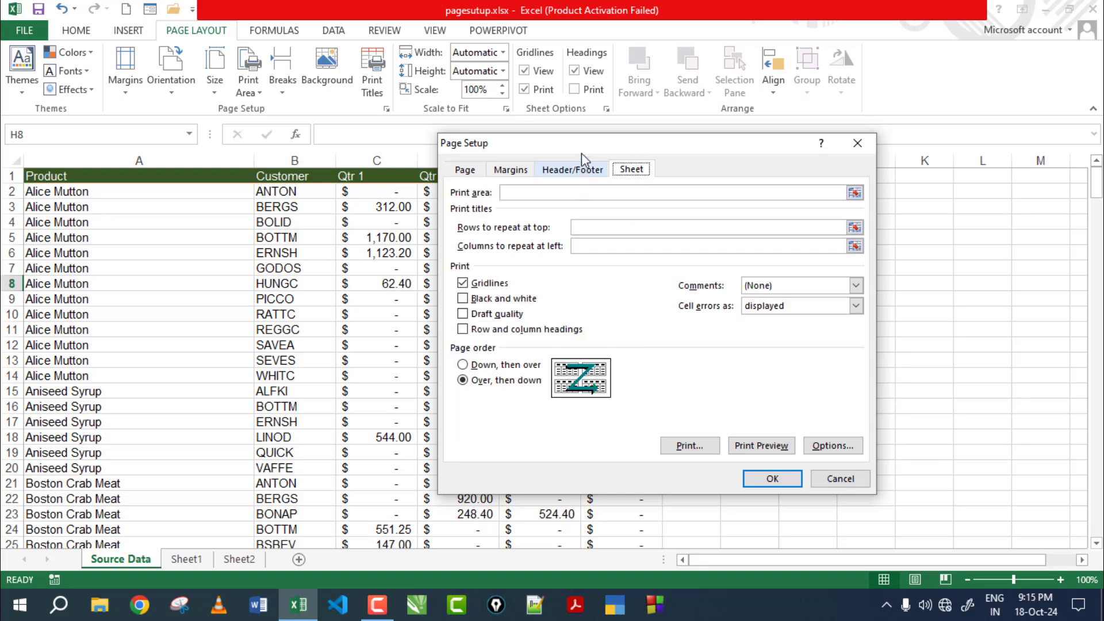
Step: Set the print area to A2:F13 by selecting the range, then preview the printout
{"action": "mouse_move", "coordinate": [626, 146]}
{"action": "left_mouse_down"}
{"action": "mouse_move", "coordinate": [835, 156]}
{"action": "mouse_move", "coordinate": [772, 149]}
{"action": "left_mouse_up"}
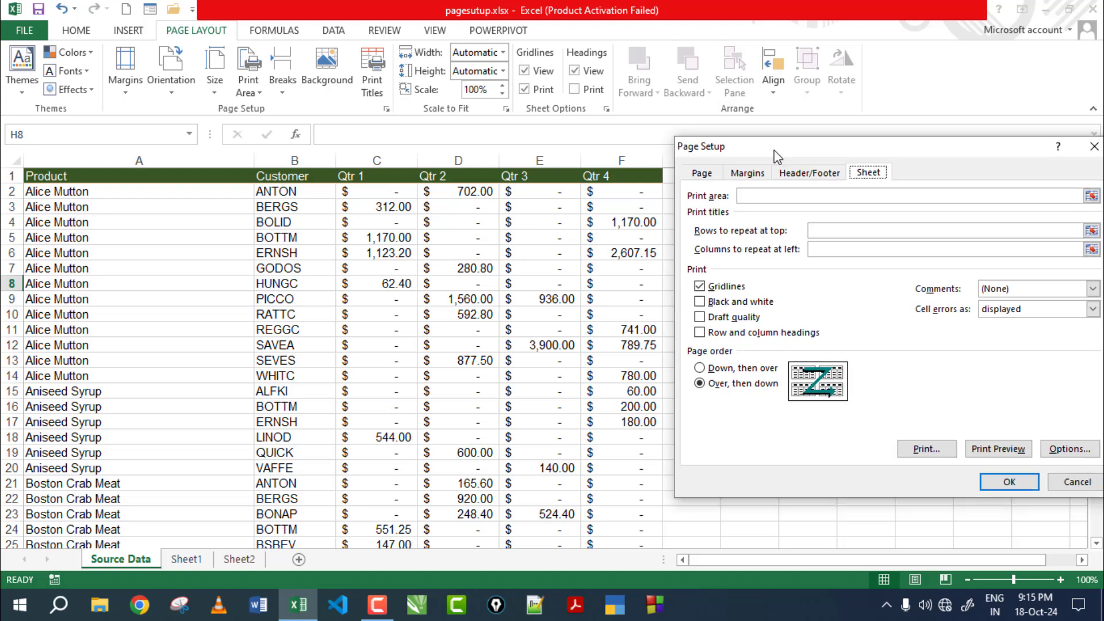
{"action": "left_click", "coordinate": [774, 196]}
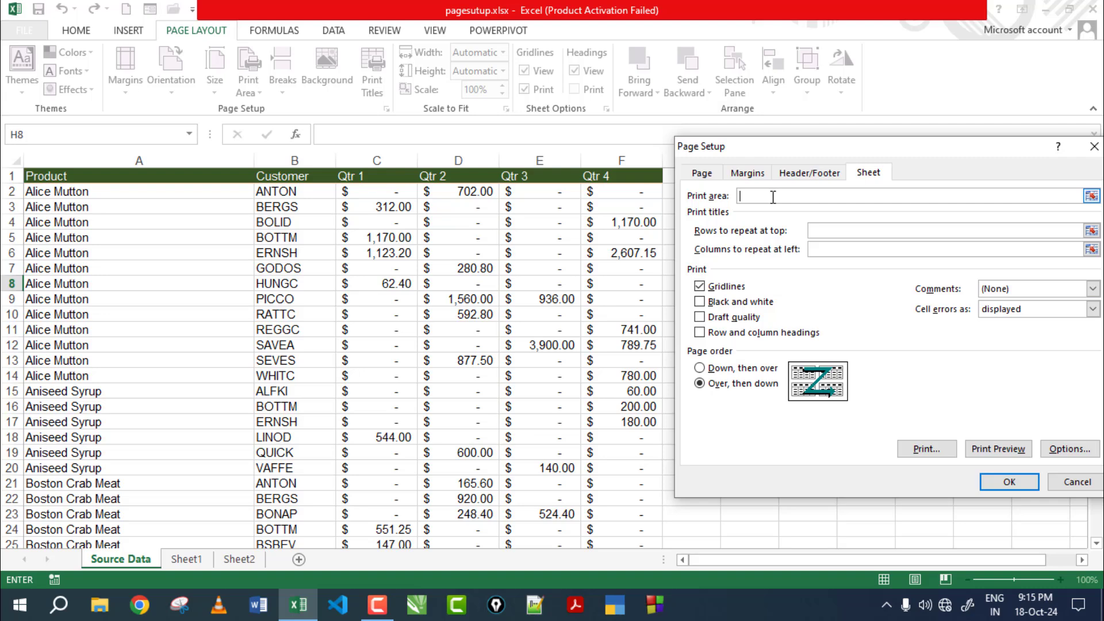
{"action": "left_click_drag", "start_coordinate": [41, 191], "coordinate": [590, 354]}
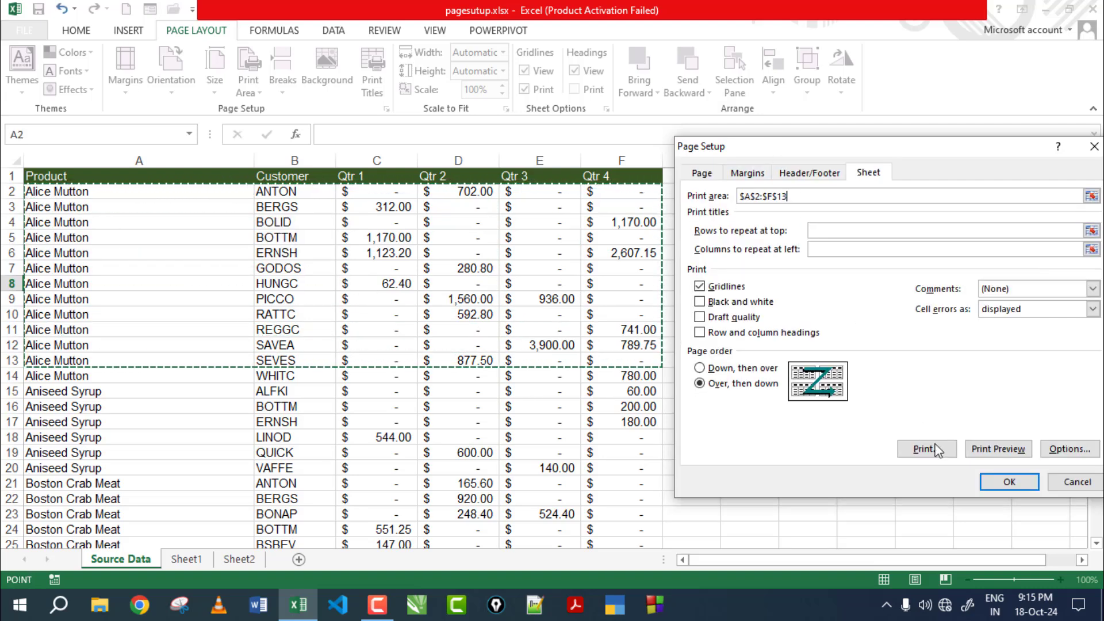
{"action": "left_click", "coordinate": [998, 449]}
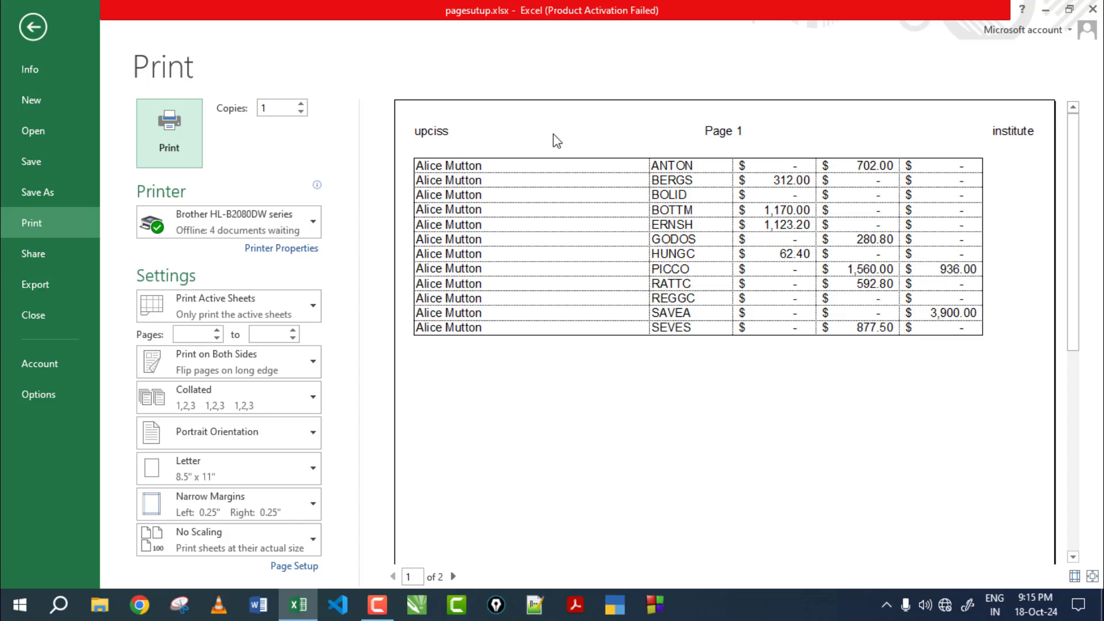
Step: Exit the backstage Print view and return to the Source Data worksheet, keeping the A2:F13 print area
{"action": "key", "text": "Escape"}
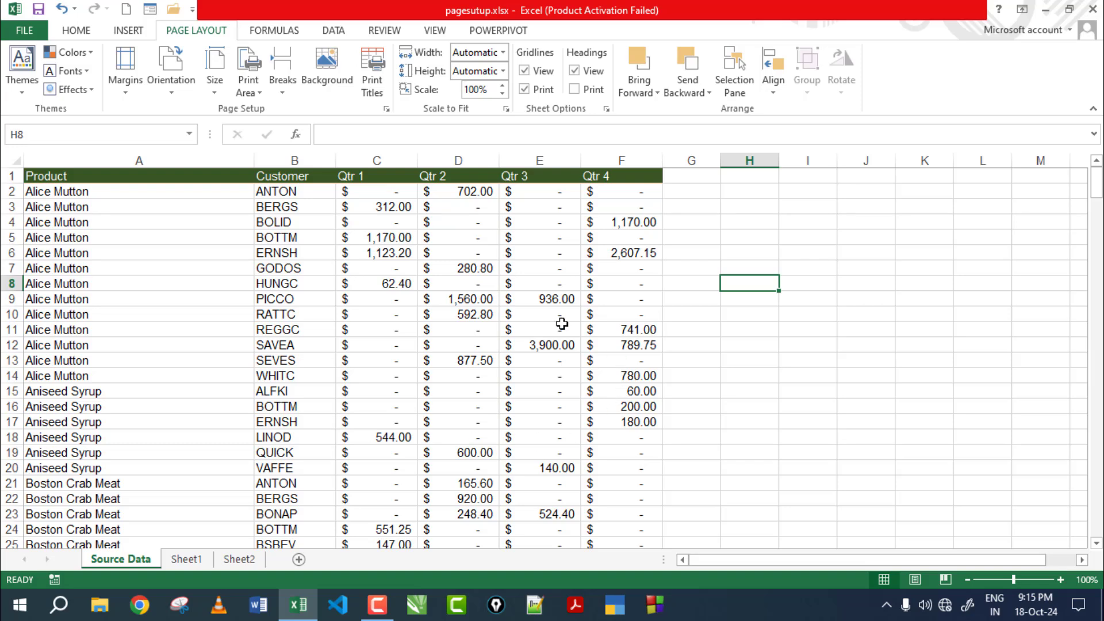
{"action": "left_click", "coordinate": [125, 80]}
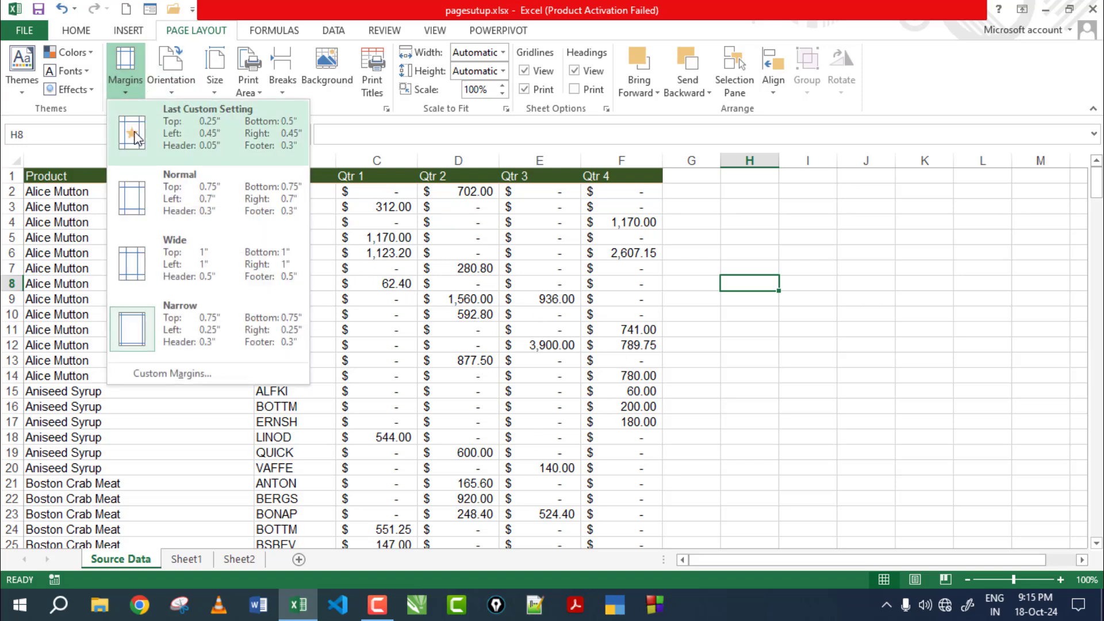
{"action": "left_click", "coordinate": [172, 373]}
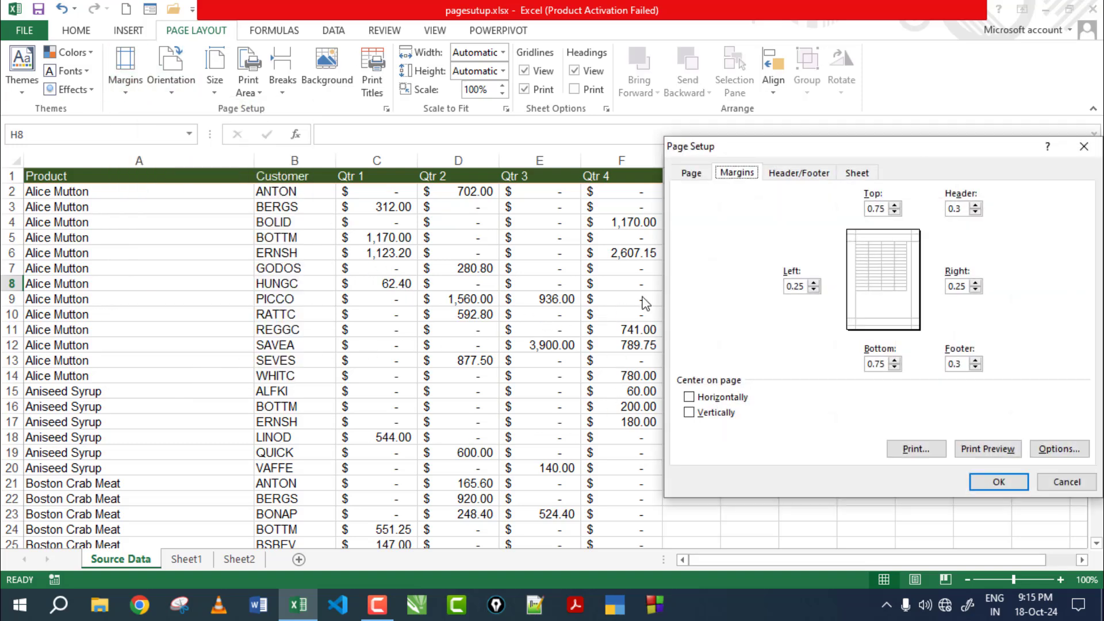
{"action": "left_click", "coordinate": [858, 174]}
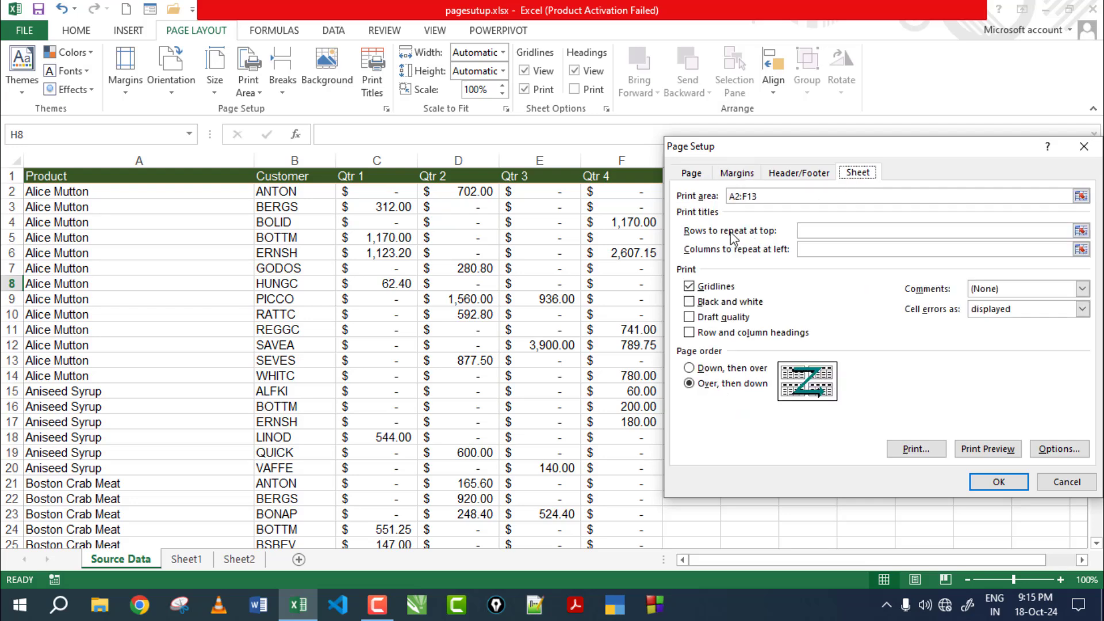
{"action": "left_click", "coordinate": [825, 230]}
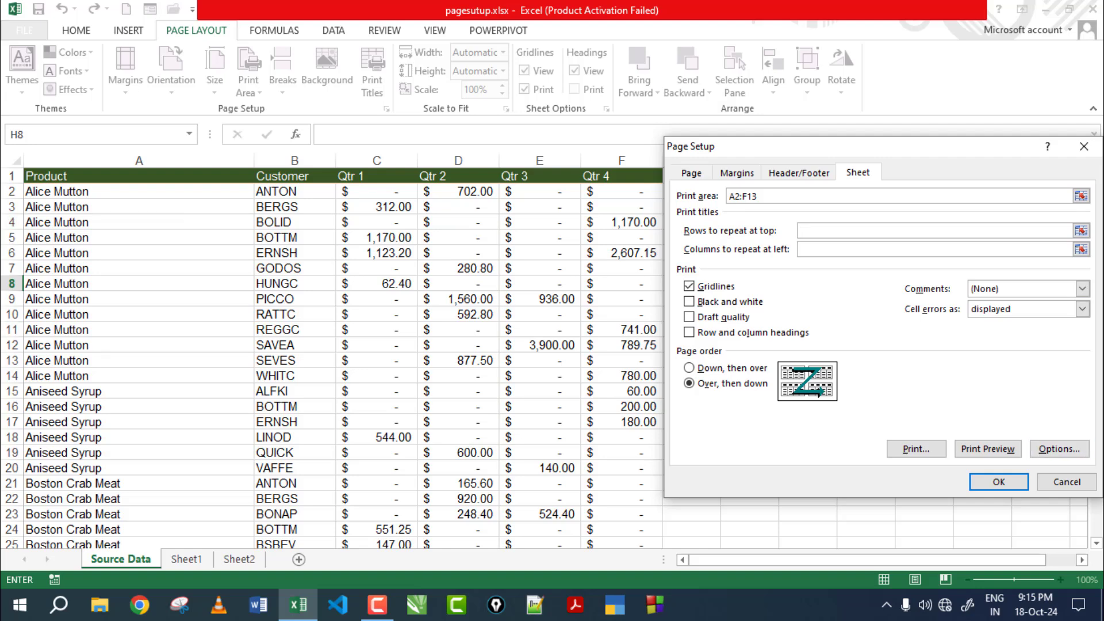
{"action": "left_click", "coordinate": [1066, 482]}
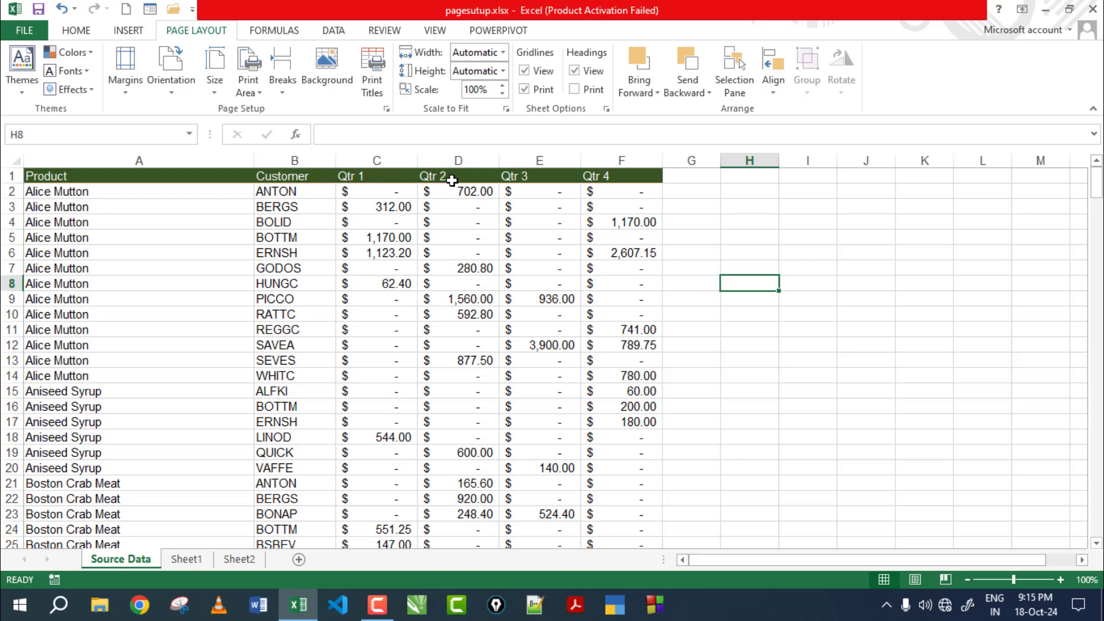
Step: Select the header row A1:F1, from Product to Qtr 4
{"action": "left_click", "coordinate": [598, 176]}
{"action": "left_click_drag", "start_coordinate": [69, 176], "coordinate": [622, 178]}
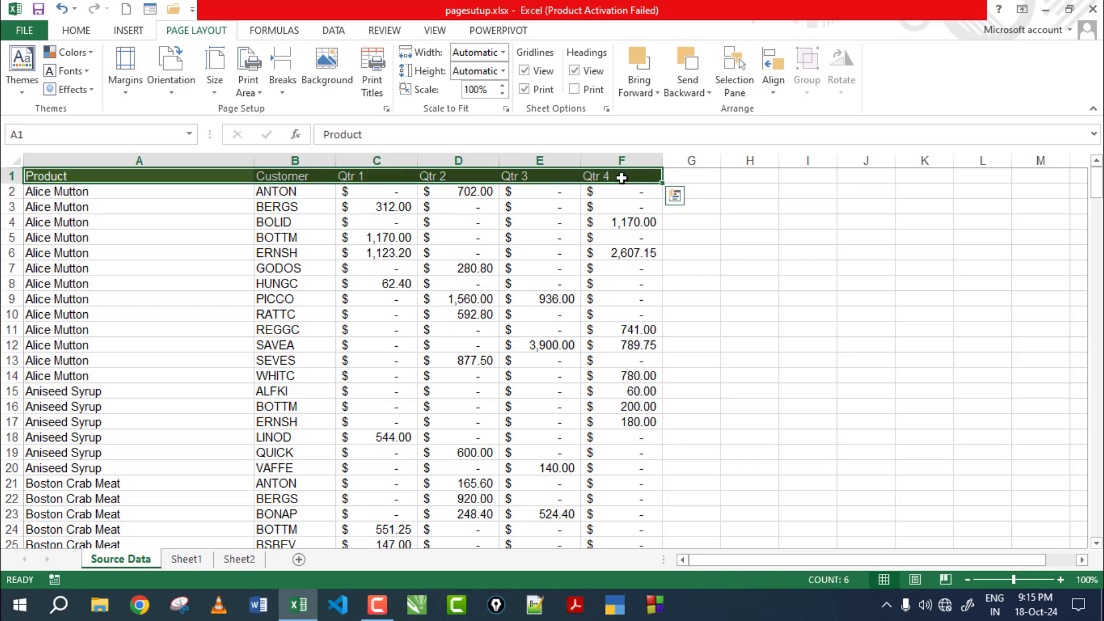
{"action": "scroll", "coordinate": [622, 177], "scroll_direction": "down", "scroll_amount": 5}
{"action": "scroll", "coordinate": [601, 240], "scroll_direction": "down", "scroll_amount": 7}
{"action": "scroll", "coordinate": [535, 284], "scroll_direction": "down", "scroll_amount": 9}
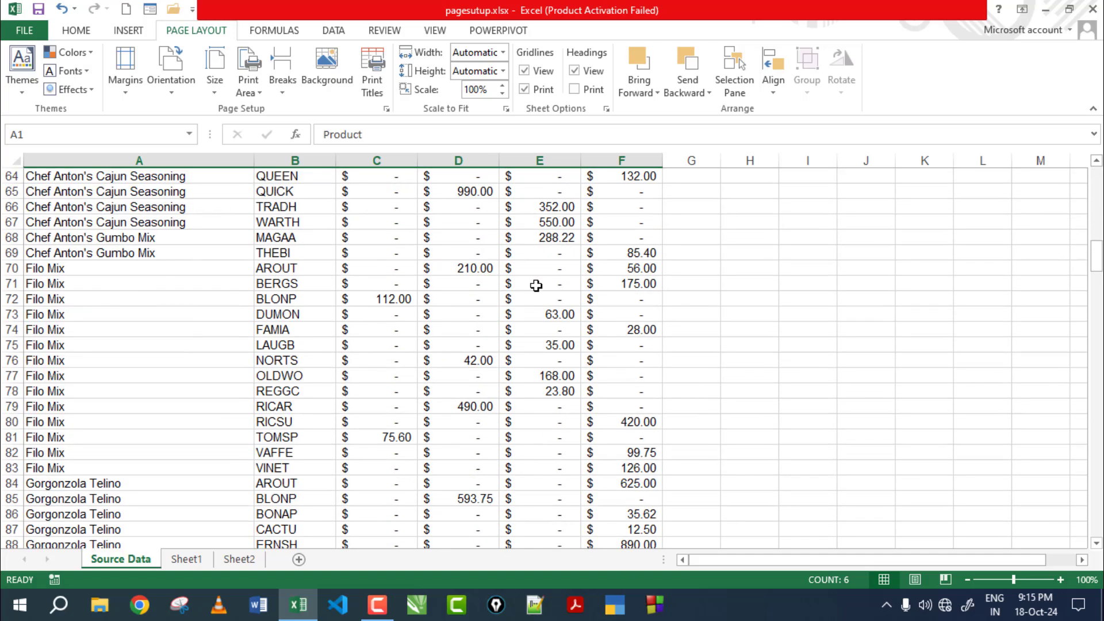
{"action": "scroll", "coordinate": [536, 286], "scroll_direction": "down", "scroll_amount": 7}
{"action": "scroll", "coordinate": [536, 286], "scroll_direction": "down", "scroll_amount": 7}
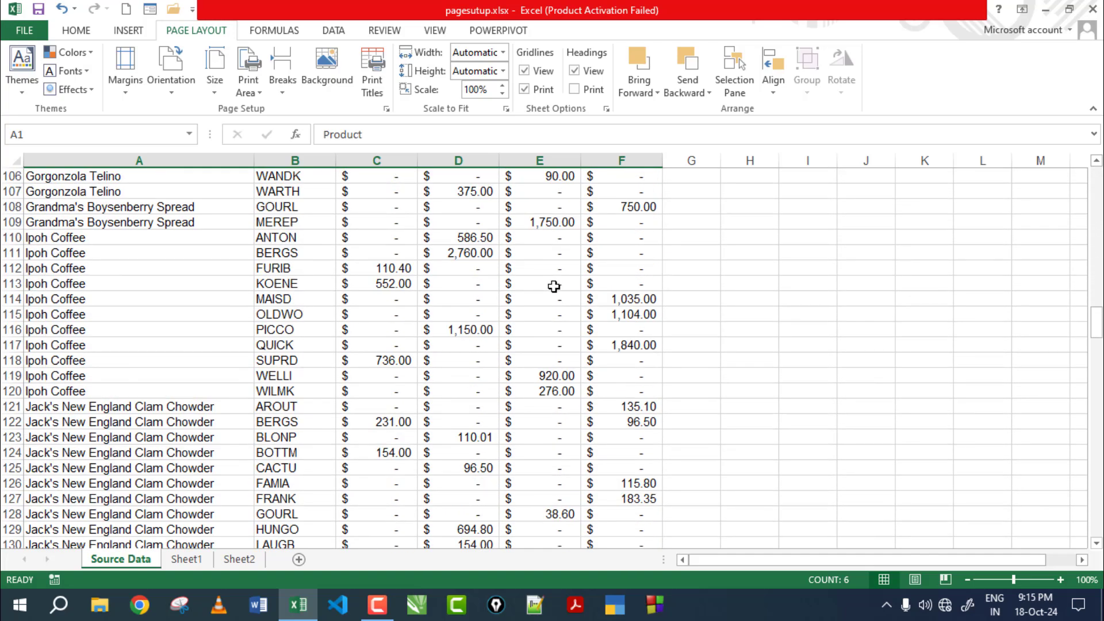
Step: Preview the printout to confirm it still prints only A2:F13 on 2 pages
{"action": "key", "text": "ctrl+p"}
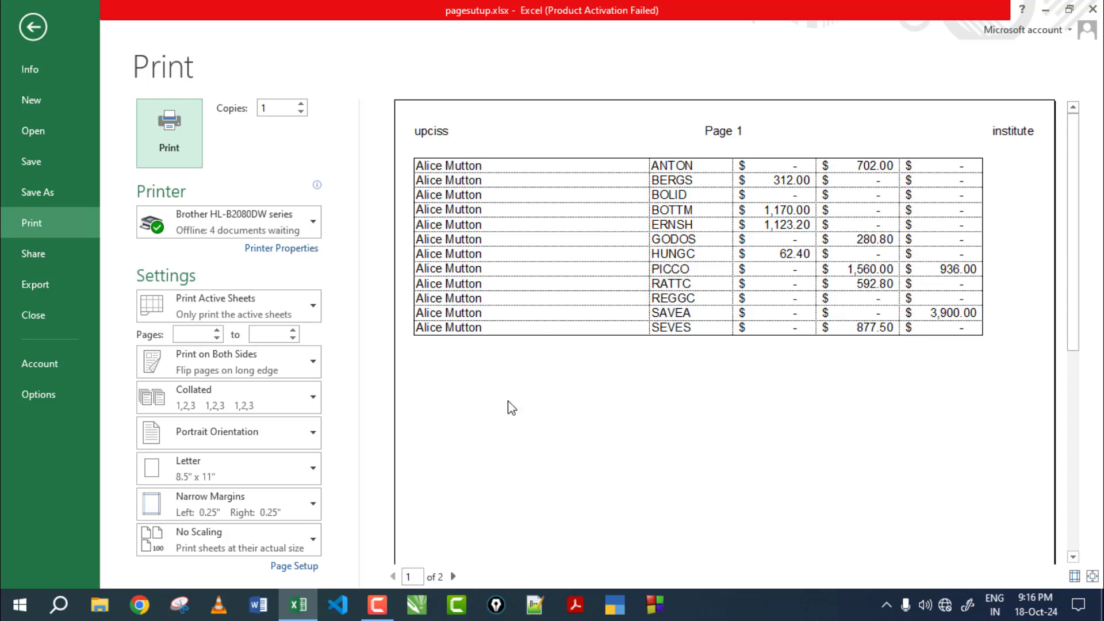
{"action": "key", "text": "Escape"}
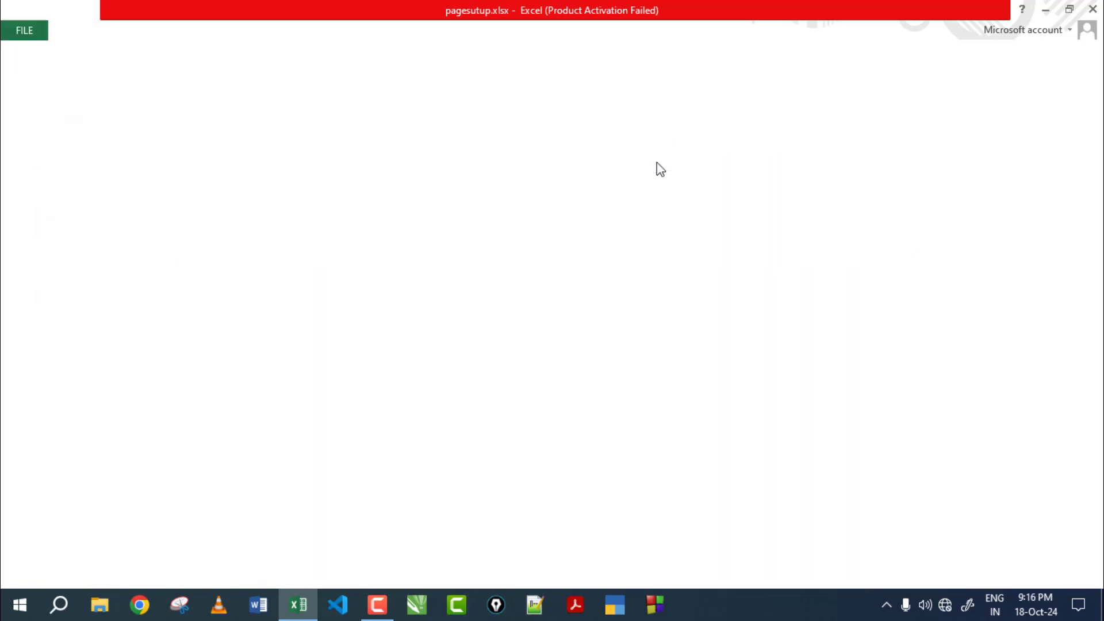
{"action": "scroll", "coordinate": [592, 195], "scroll_direction": "up", "scroll_amount": 3}
{"action": "scroll", "coordinate": [598, 216], "scroll_direction": "up", "scroll_amount": 8}
{"action": "scroll", "coordinate": [596, 213], "scroll_direction": "up", "scroll_amount": 9}
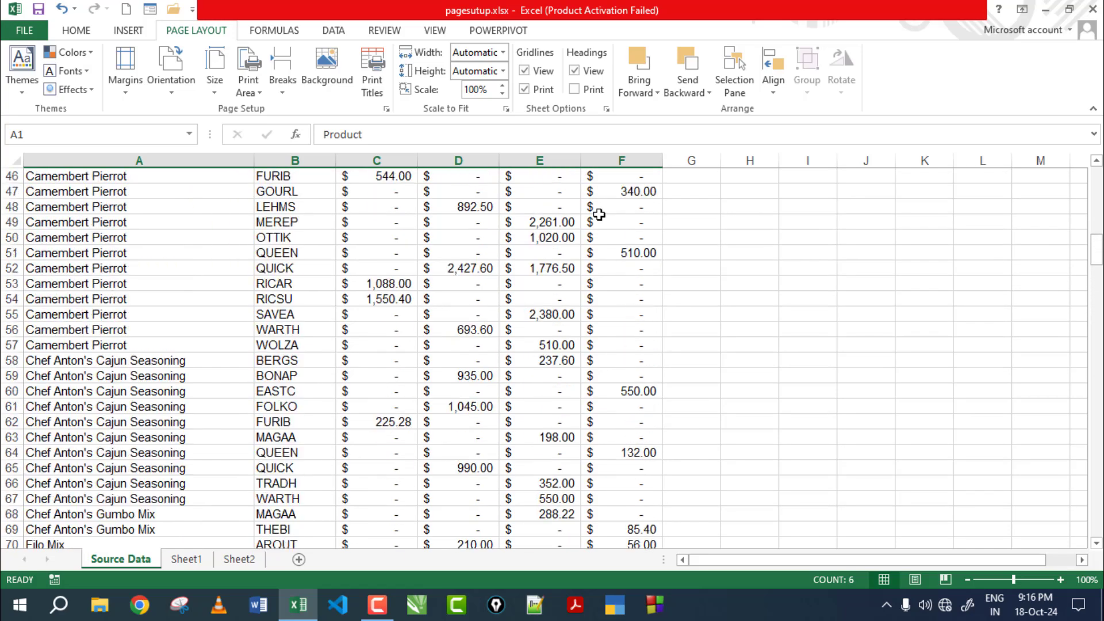
{"action": "scroll", "coordinate": [595, 213], "scroll_direction": "up", "scroll_amount": 12}
Step: Clear the A2:F13 print area and preview the full sheet across 12 pages
{"action": "left_click", "coordinate": [257, 93]}
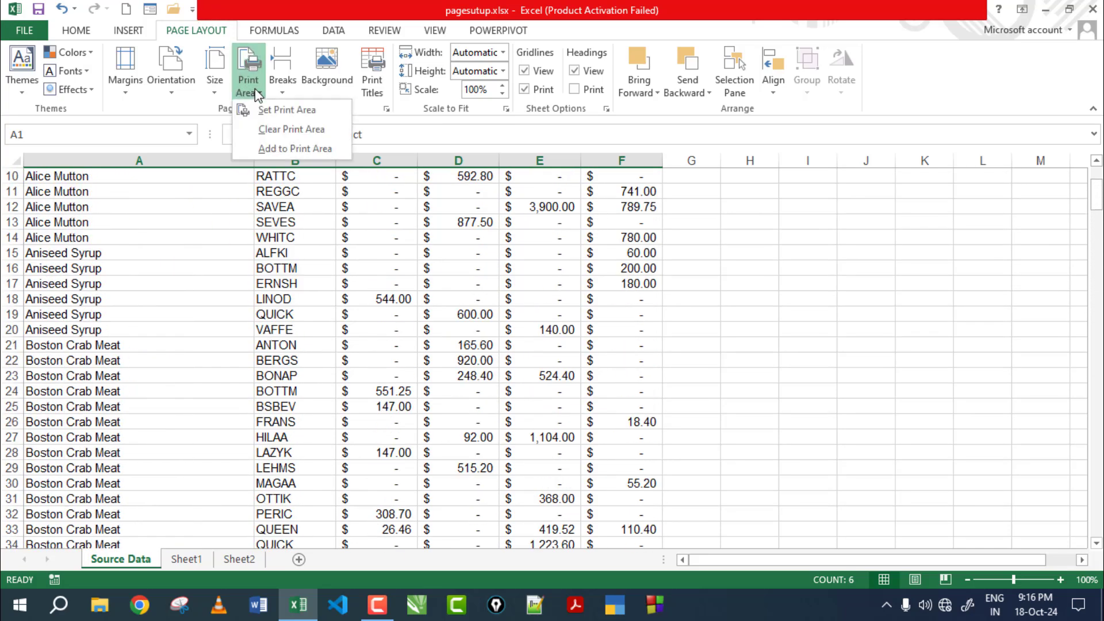
{"action": "left_click", "coordinate": [276, 135]}
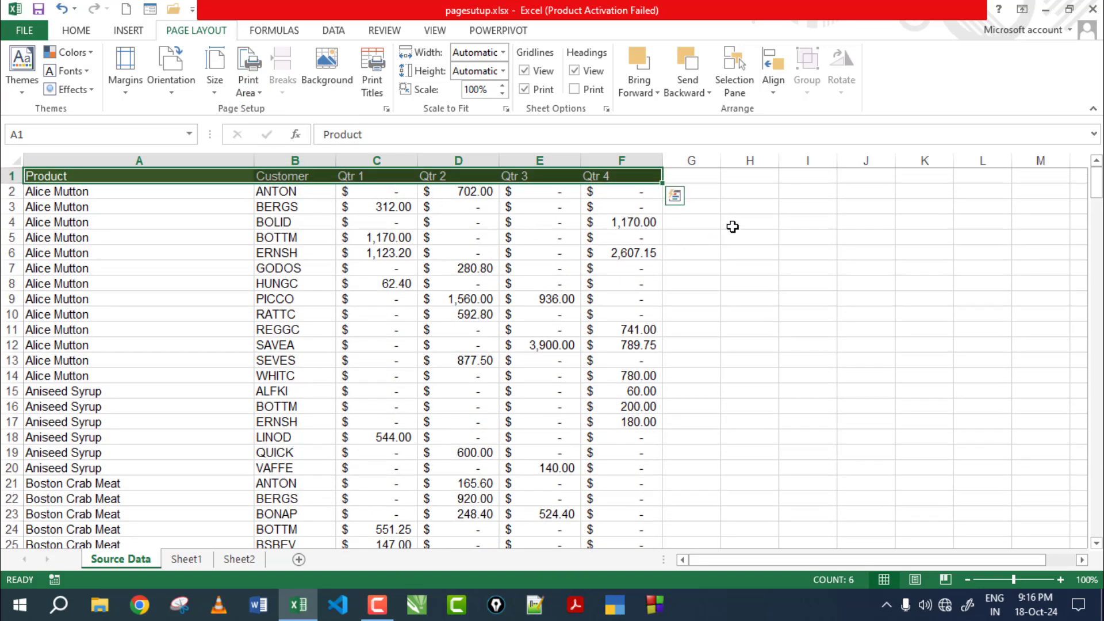
{"action": "key", "text": "ctrl+p"}
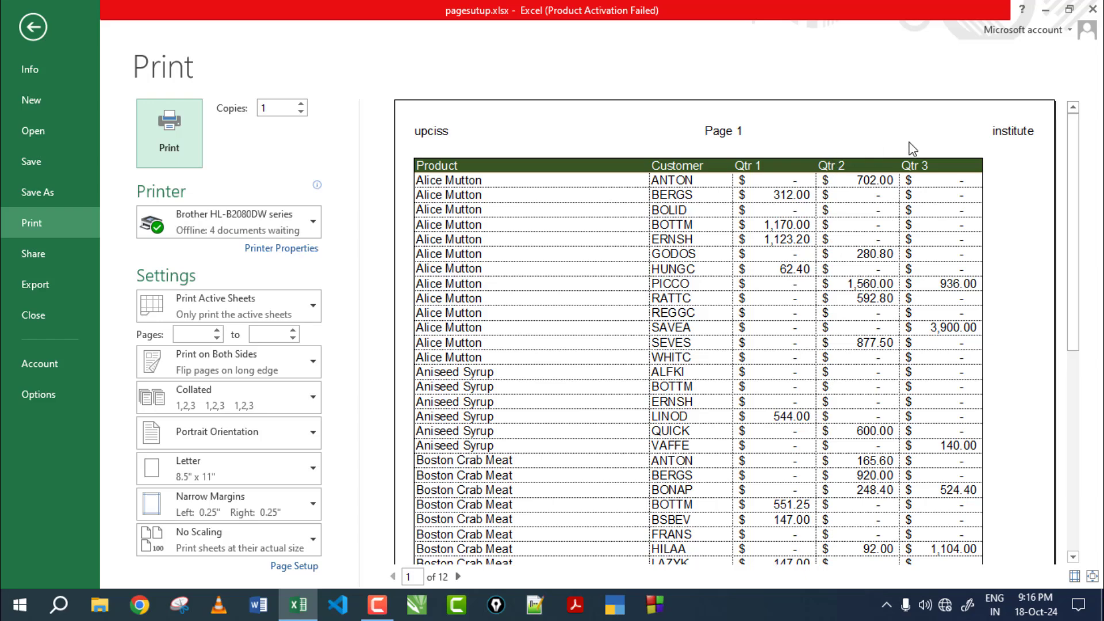
Step: Reopen the 12-page print preview and review its first page
{"action": "scroll", "coordinate": [912, 148], "scroll_direction": "down", "scroll_amount": 5}
{"action": "scroll", "coordinate": [879, 222], "scroll_direction": "down", "scroll_amount": 3}
{"action": "scroll", "coordinate": [880, 221], "scroll_direction": "up", "scroll_amount": 4}
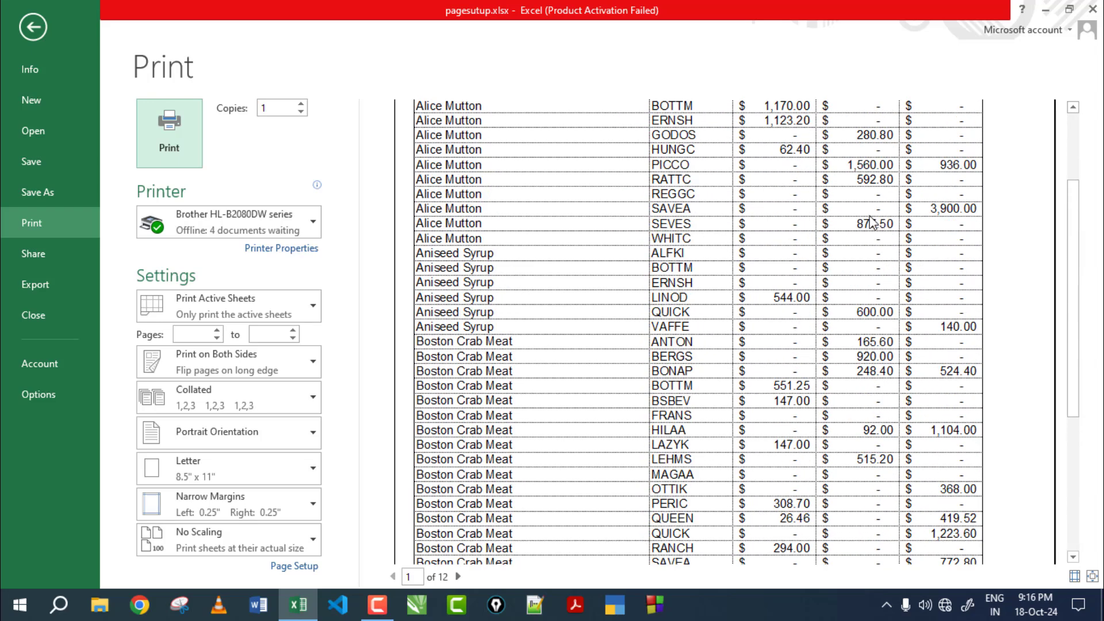
{"action": "scroll", "coordinate": [860, 218], "scroll_direction": "up", "scroll_amount": 4}
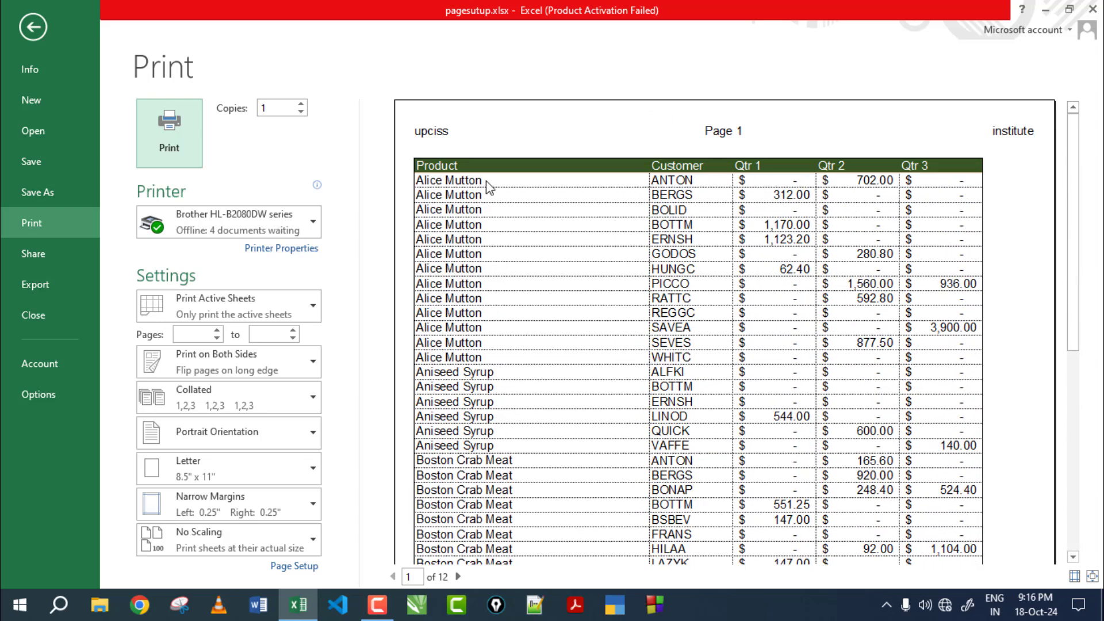
{"action": "key", "text": "Escape"}
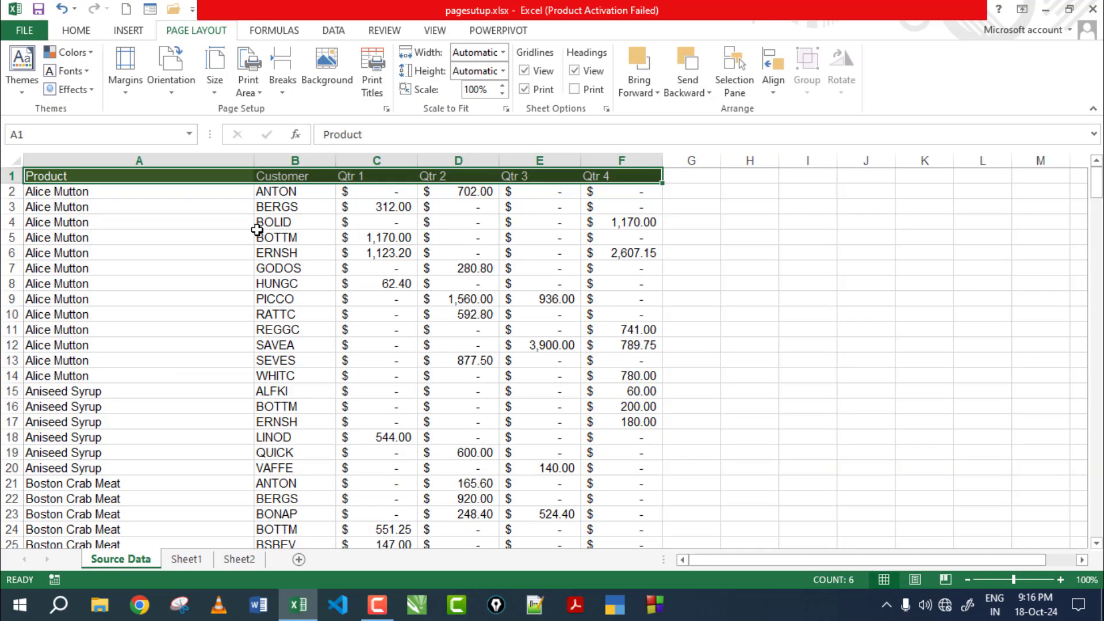
{"action": "key", "text": "ctrl+p"}
{"action": "scroll", "coordinate": [693, 190], "scroll_direction": "down", "scroll_amount": 3}
{"action": "scroll", "coordinate": [696, 204], "scroll_direction": "down", "scroll_amount": 3}
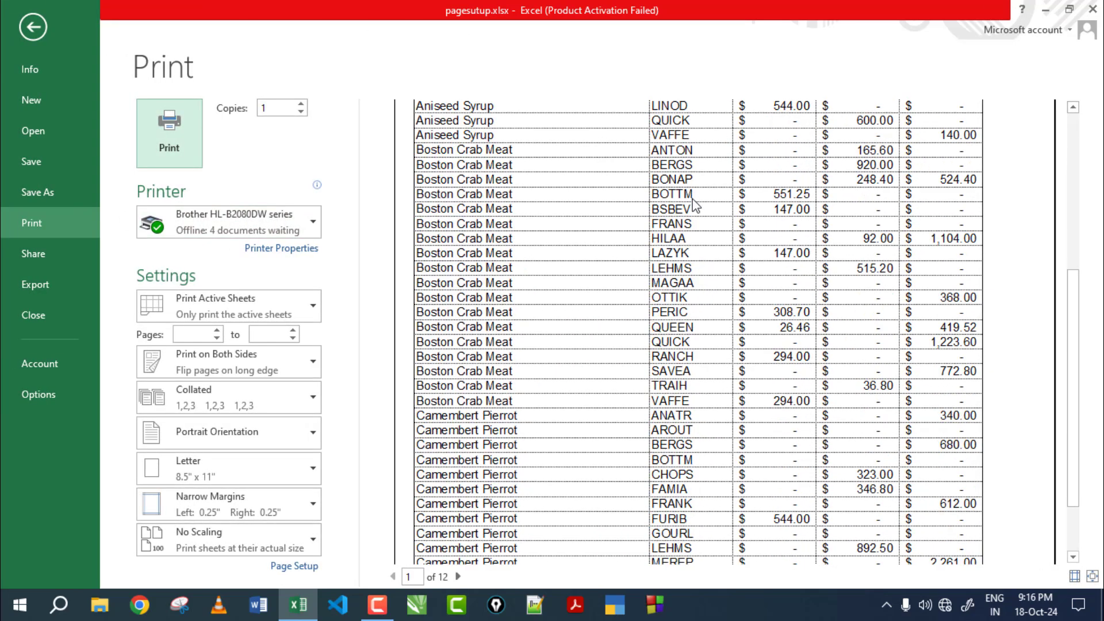
{"action": "scroll", "coordinate": [696, 204], "scroll_direction": "down", "scroll_amount": 3}
Step: Page forward through six pages of the 12-page preview
{"action": "left_click", "coordinate": [459, 576]}
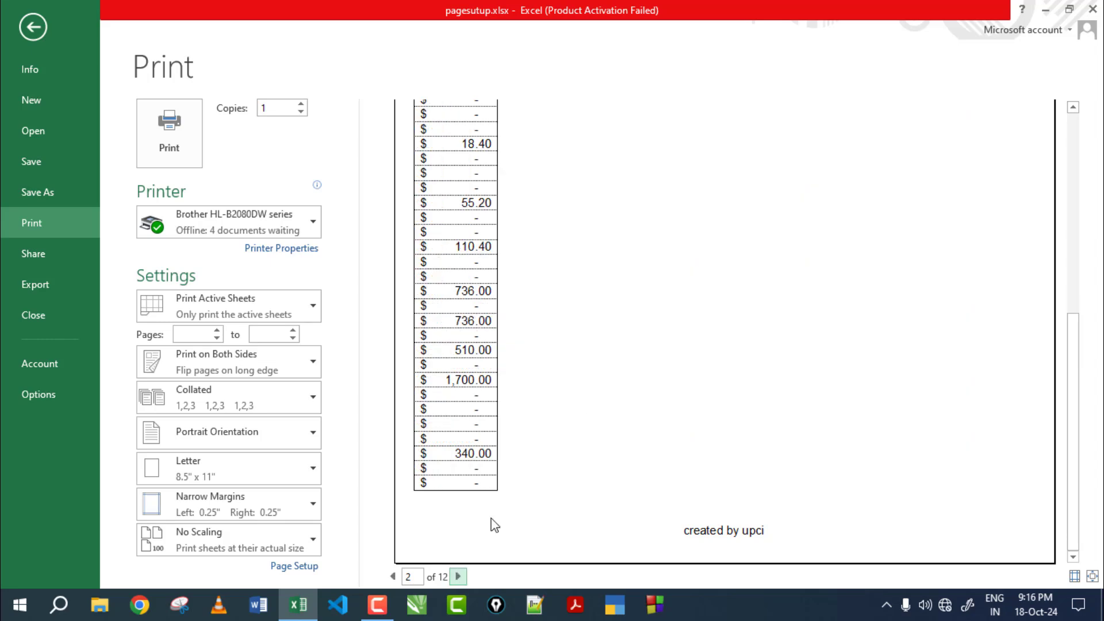
{"action": "left_click", "coordinate": [457, 577]}
{"action": "left_click", "coordinate": [457, 576]}
{"action": "left_click", "coordinate": [458, 576]}
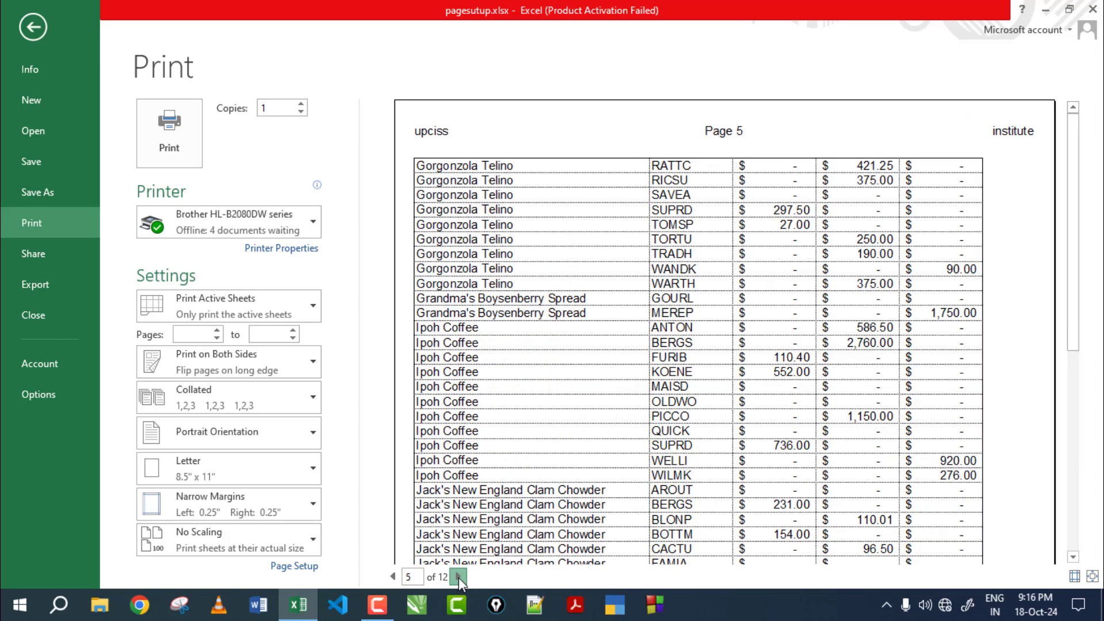
{"action": "left_click", "coordinate": [458, 577]}
{"action": "left_click", "coordinate": [458, 577]}
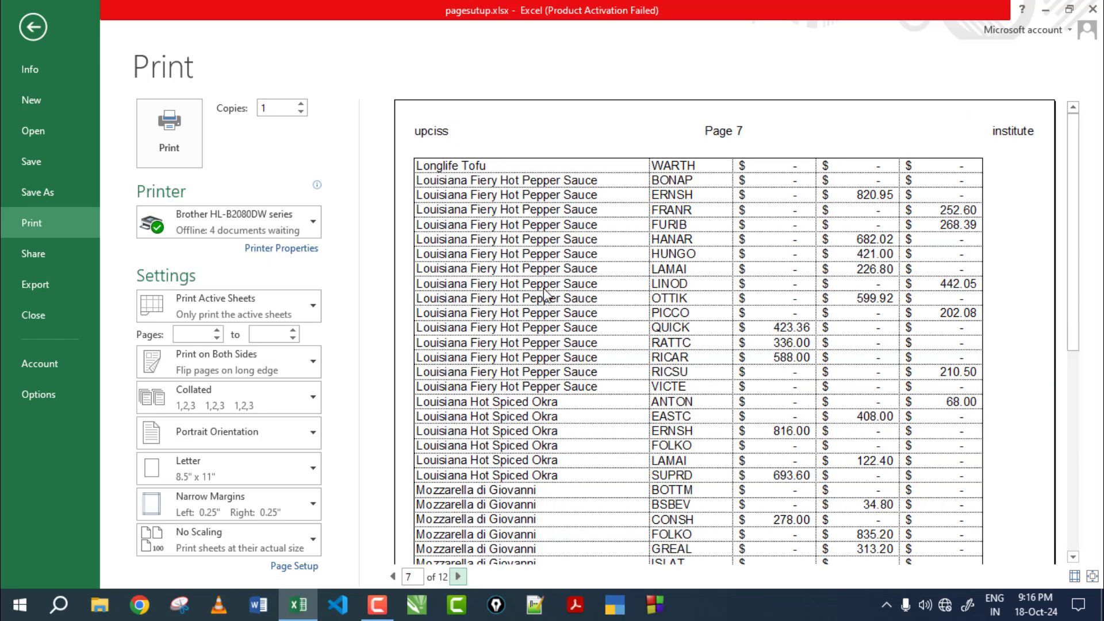
Step: Reopen the preview on page 2, where the Qtr 4 column prints alone
{"action": "key", "text": "Escape"}
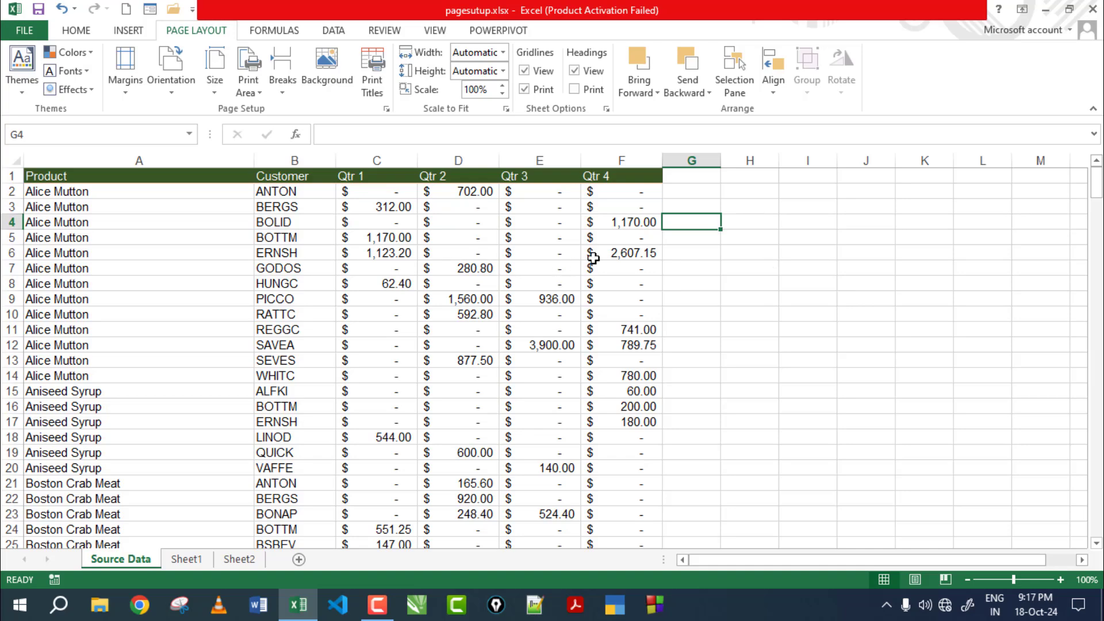
{"action": "key", "text": "ctrl+p"}
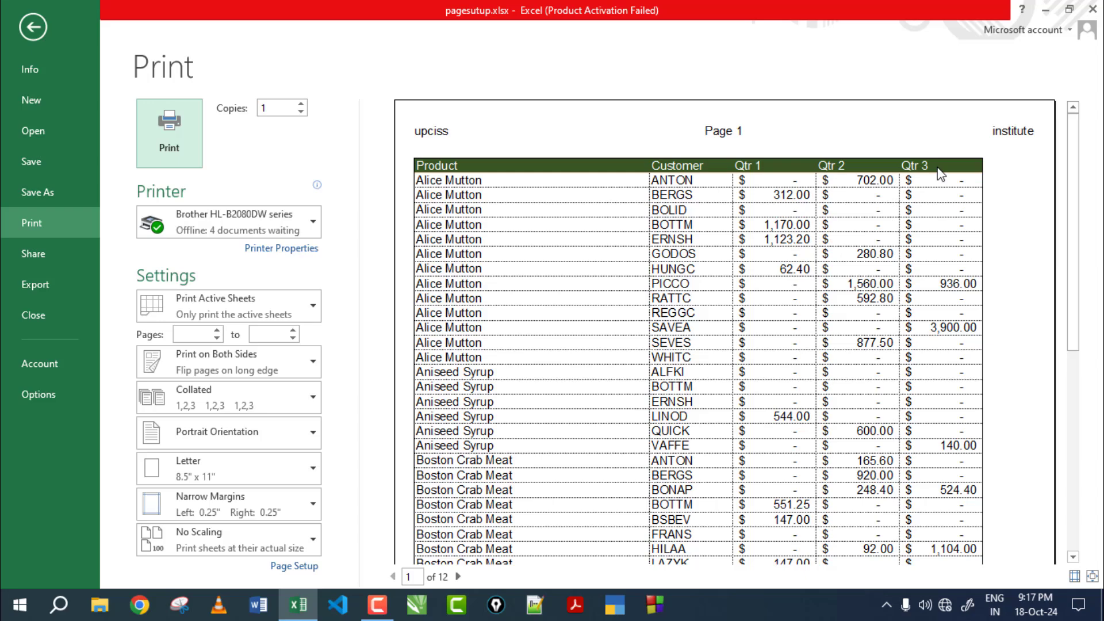
{"action": "scroll", "coordinate": [910, 213], "scroll_direction": "down", "scroll_amount": 3}
{"action": "scroll", "coordinate": [908, 215], "scroll_direction": "up", "scroll_amount": 2}
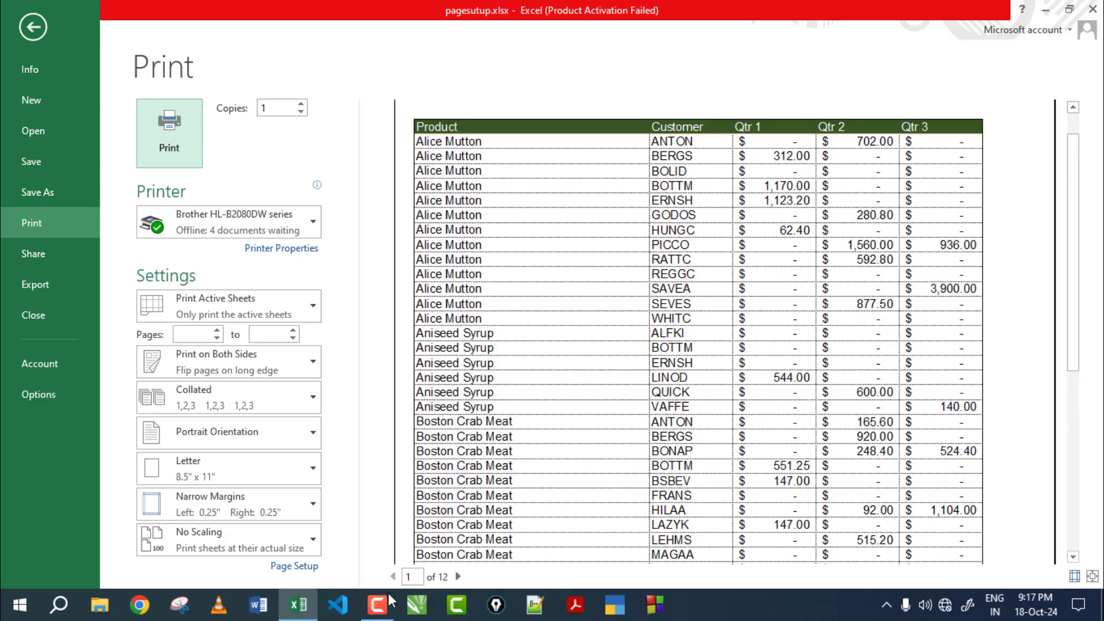
{"action": "left_click", "coordinate": [458, 577]}
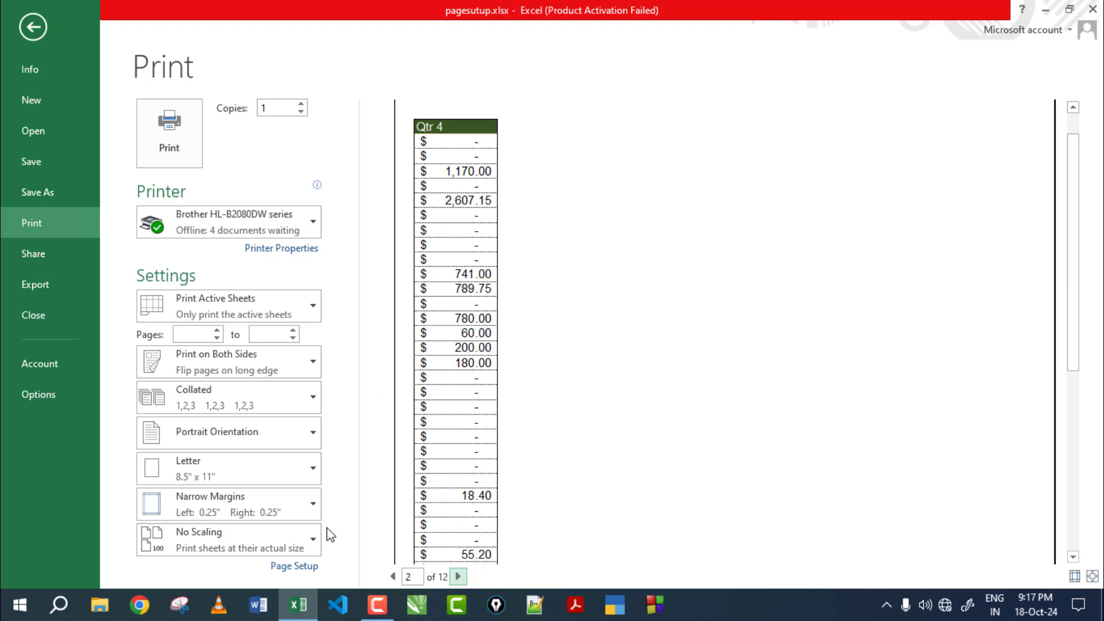
Step: Scale the printout to 90% in Page Setup so it fits on 6 pages instead of 12
{"action": "left_click", "coordinate": [316, 567]}
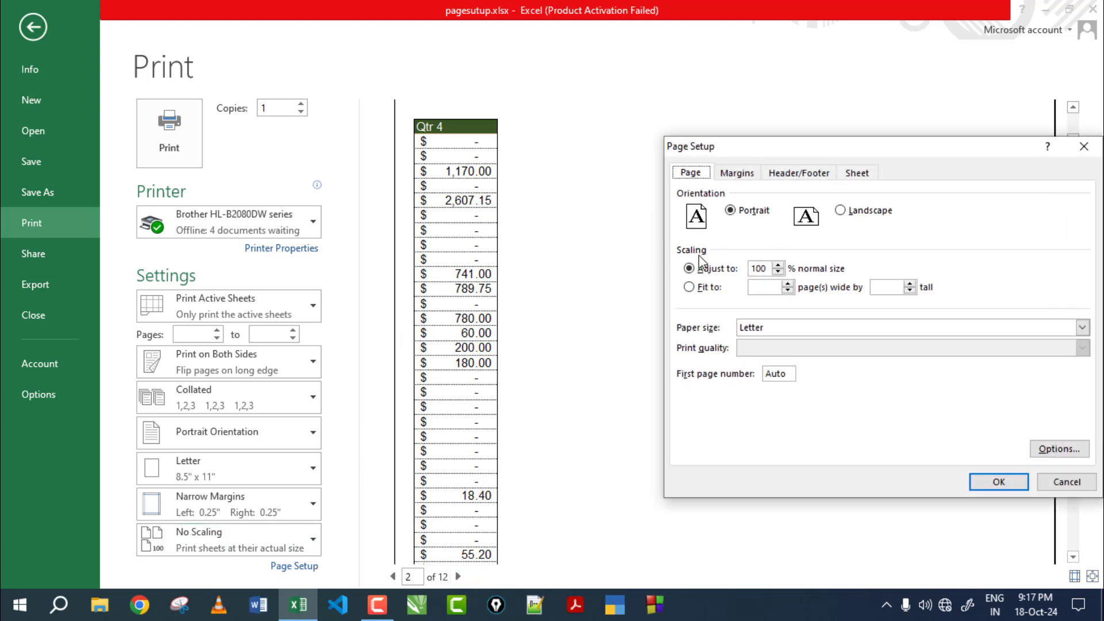
{"action": "left_click", "coordinate": [777, 271]}
{"action": "left_click", "coordinate": [984, 485]}
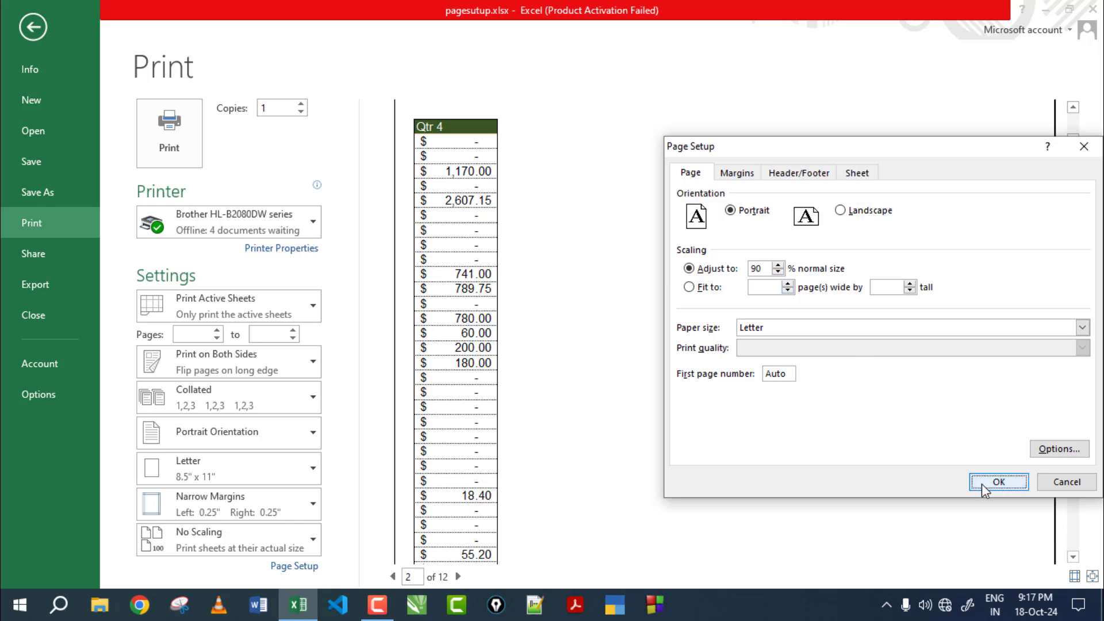
Step: Page forward through the 90% print preview, then back to page 1
{"action": "scroll", "coordinate": [866, 221], "scroll_direction": "up", "scroll_amount": 1}
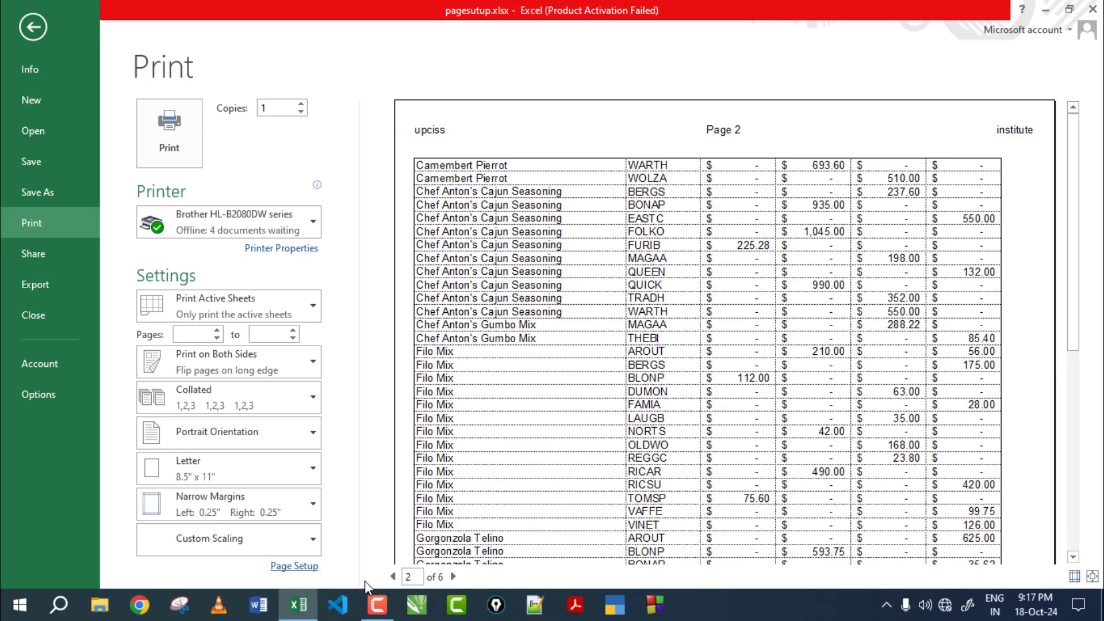
{"action": "left_click", "coordinate": [391, 577]}
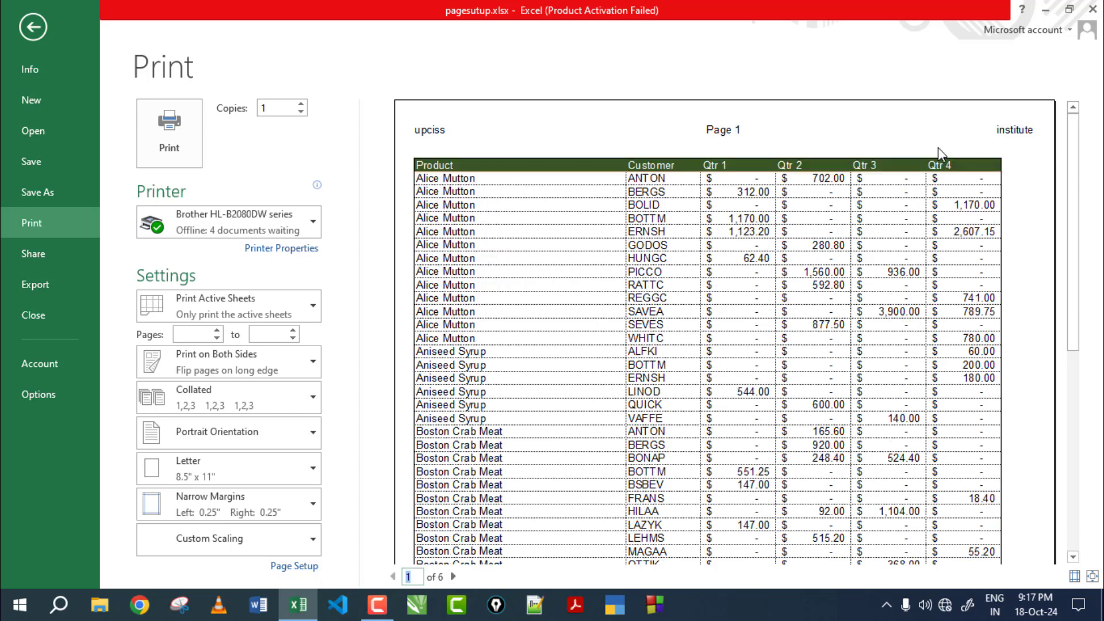
{"action": "left_click", "coordinate": [453, 576]}
{"action": "left_click", "coordinate": [455, 577]}
{"action": "left_click", "coordinate": [454, 576]}
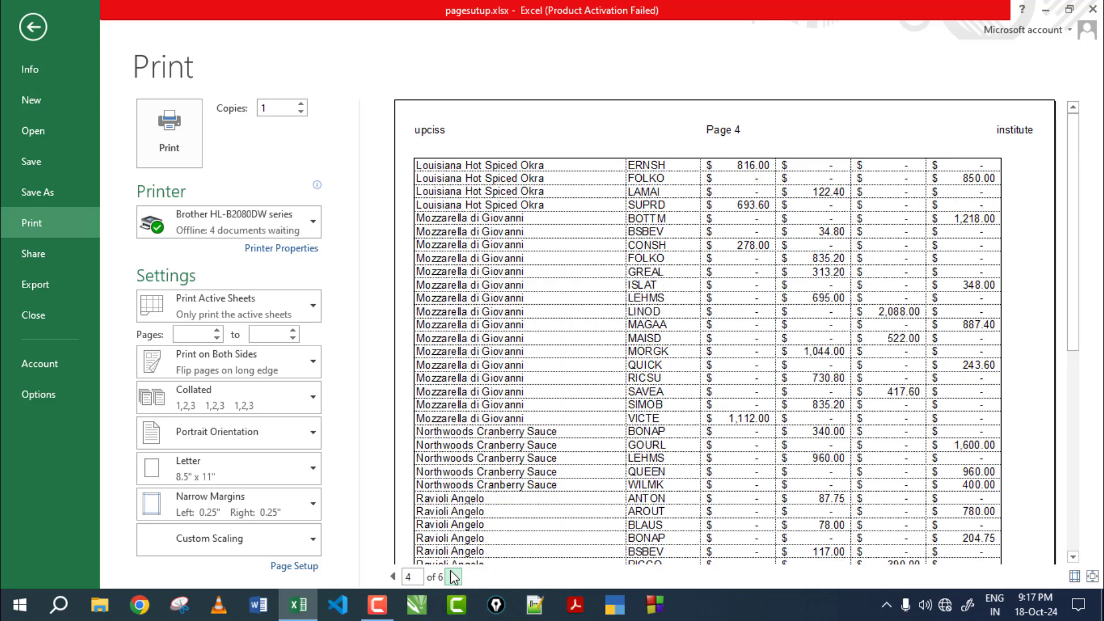
{"action": "left_click", "coordinate": [454, 577]}
{"action": "left_click", "coordinate": [391, 577]}
{"action": "left_click", "coordinate": [392, 577]}
{"action": "left_click", "coordinate": [392, 577]}
{"action": "left_click", "coordinate": [392, 577]}
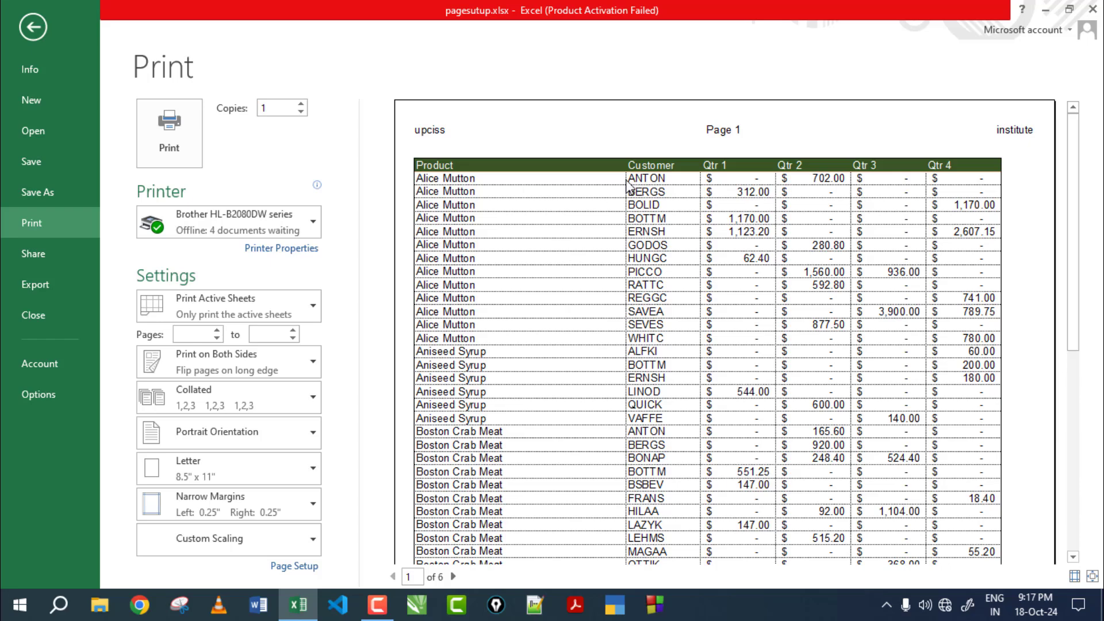
Step: Set Rows to repeat at top to $1:$1 in Page Setup, then open the print preview
{"action": "key", "text": "Escape"}
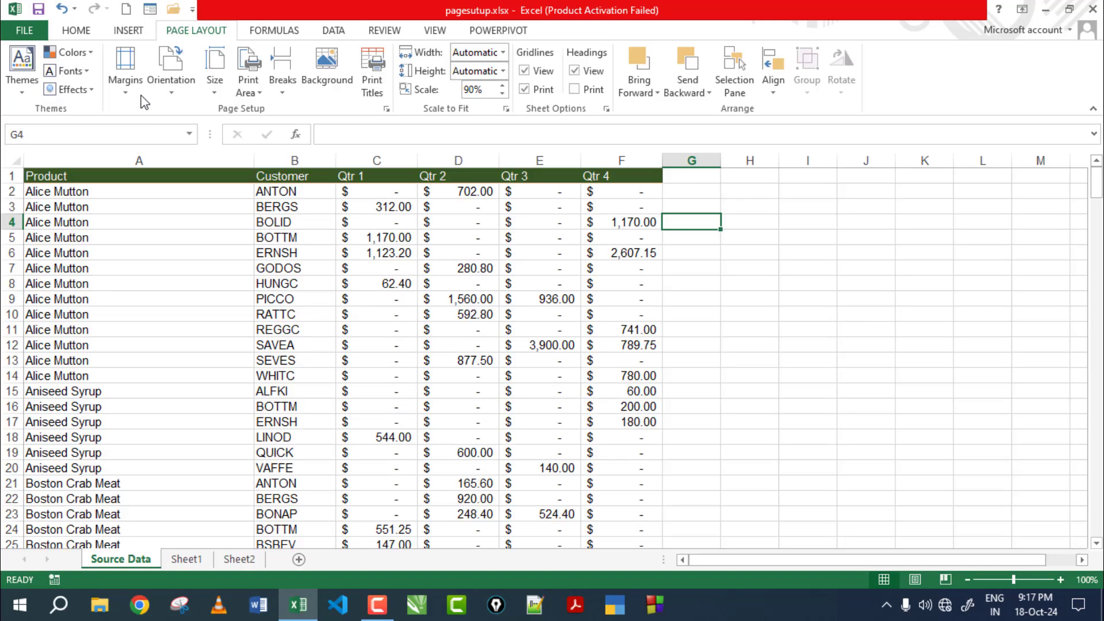
{"action": "left_click", "coordinate": [125, 74]}
{"action": "left_click", "coordinate": [181, 375]}
{"action": "left_click", "coordinate": [856, 173]}
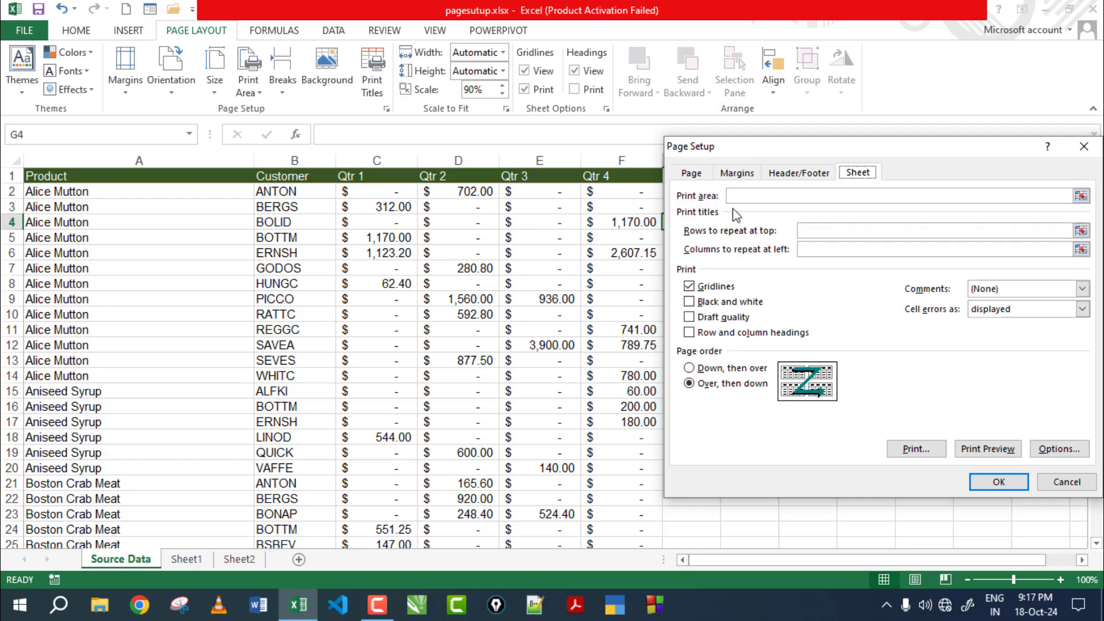
{"action": "left_click", "coordinate": [808, 232]}
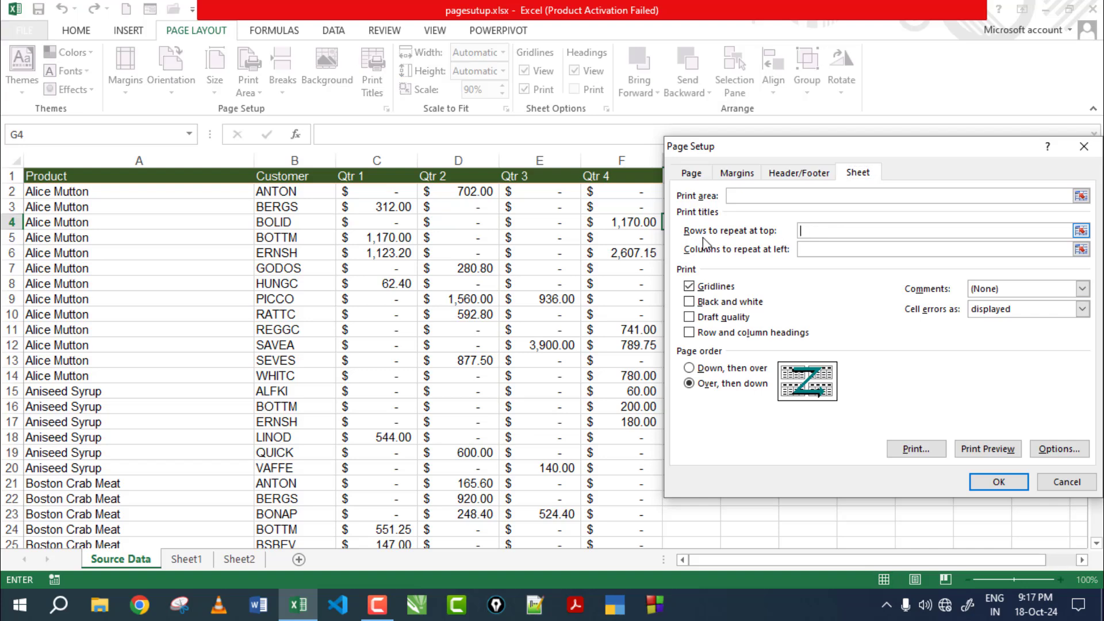
{"action": "left_click", "coordinate": [68, 173]}
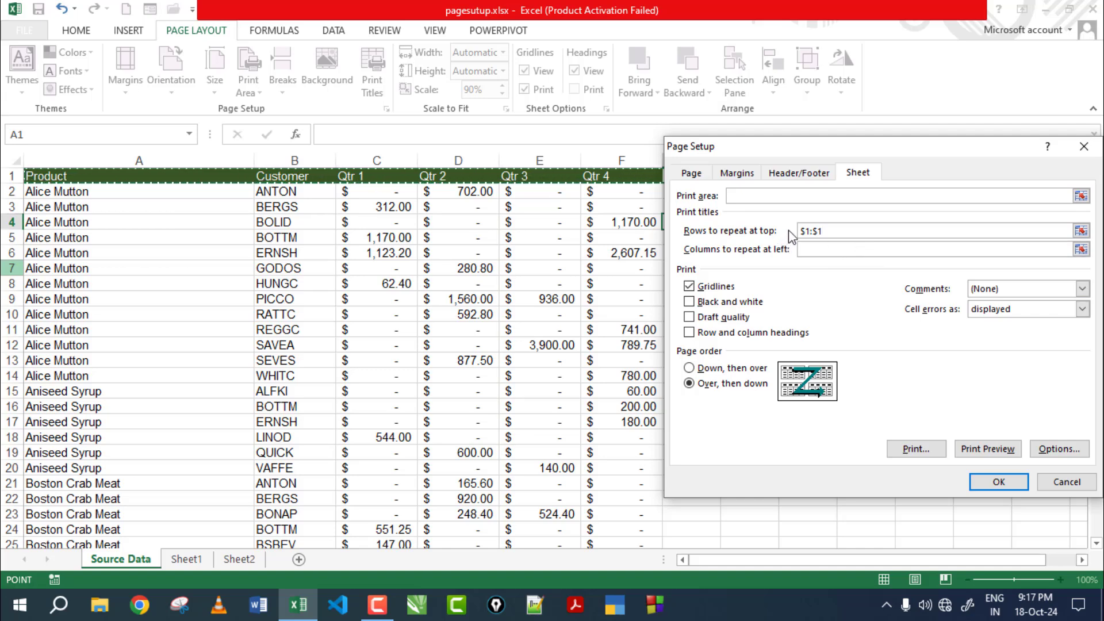
{"action": "left_click", "coordinate": [984, 480]}
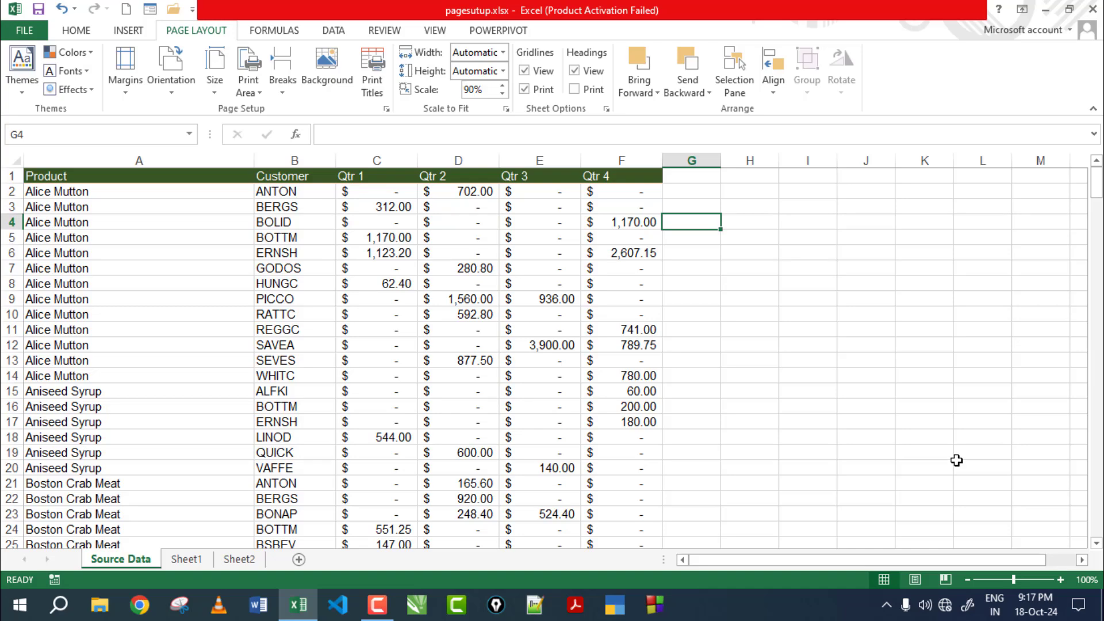
{"action": "key", "text": "ctrl+p"}
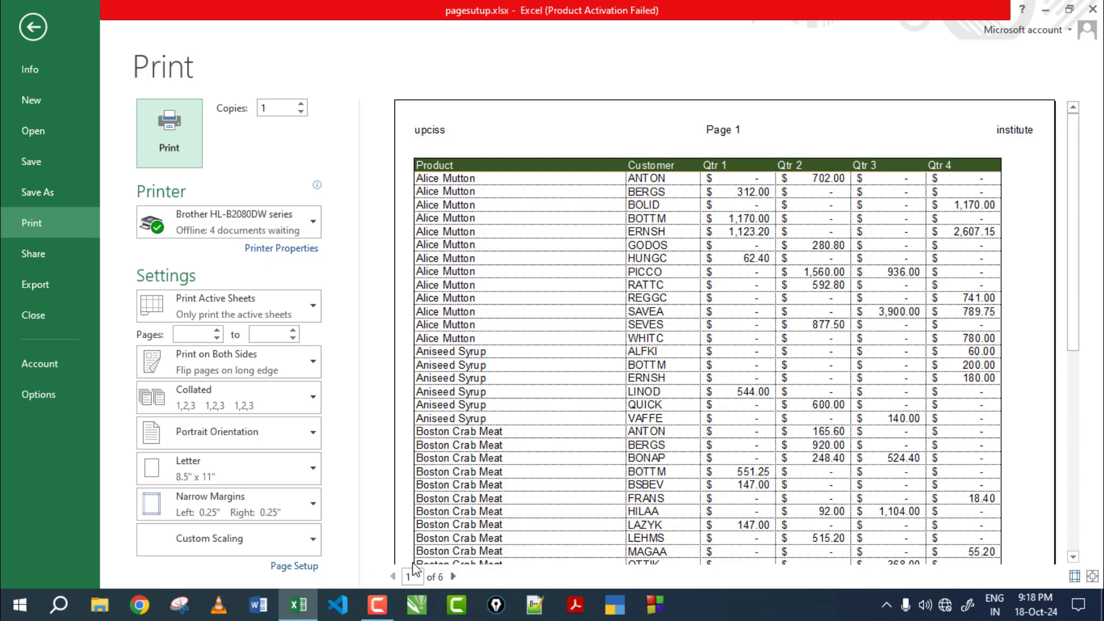
Step: Step through preview pages 2 to 6, checking the header row repeats on each
{"action": "left_click", "coordinate": [453, 576]}
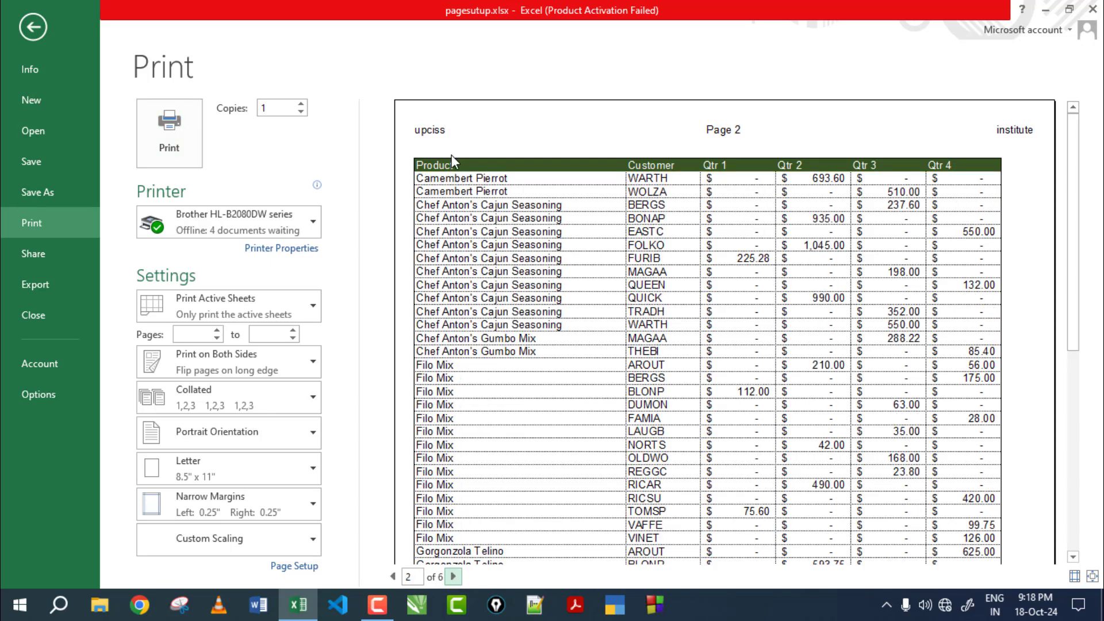
{"action": "left_click", "coordinate": [453, 576]}
{"action": "left_click", "coordinate": [453, 576]}
{"action": "left_click", "coordinate": [453, 576]}
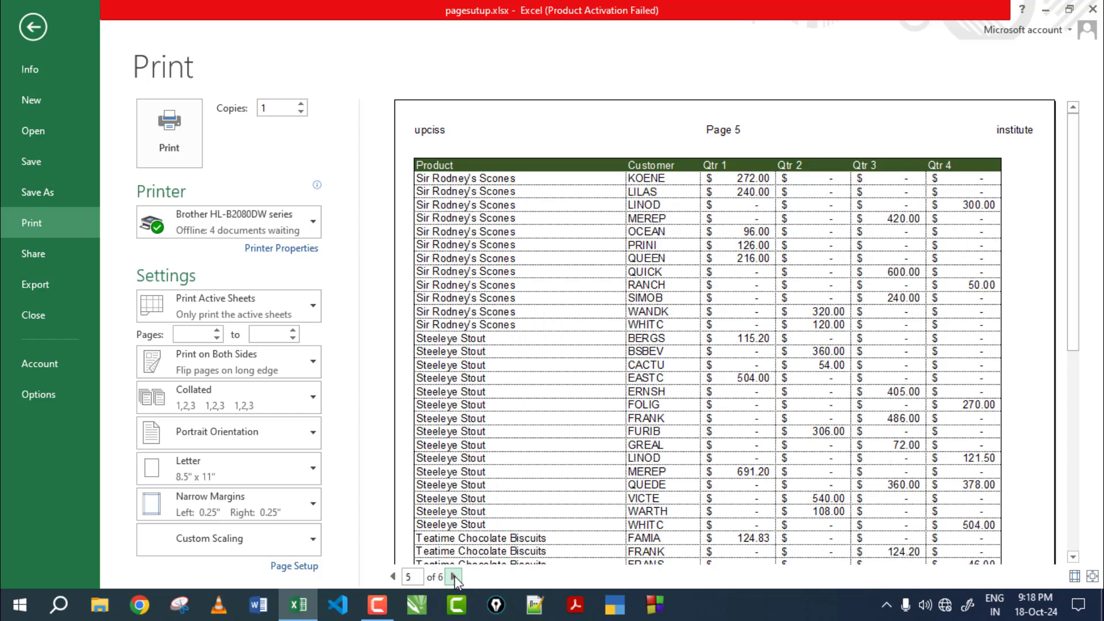
{"action": "left_click", "coordinate": [453, 576]}
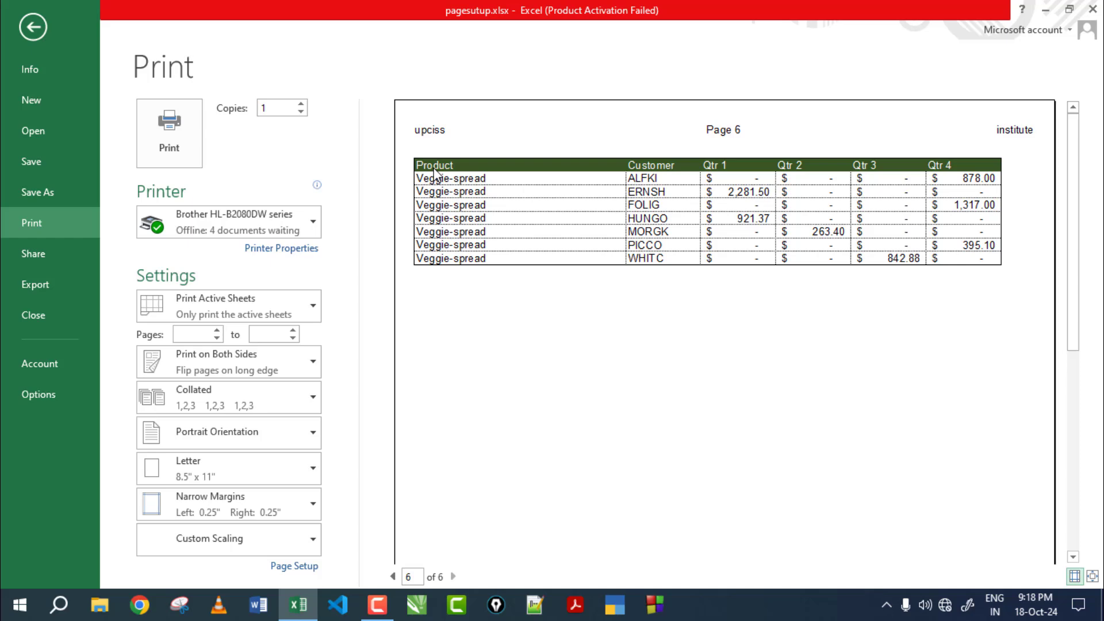
Step: Clear the $1:$1 entry from Rows to repeat at top in Page Setup's Sheet tab
{"action": "key", "text": "Escape"}
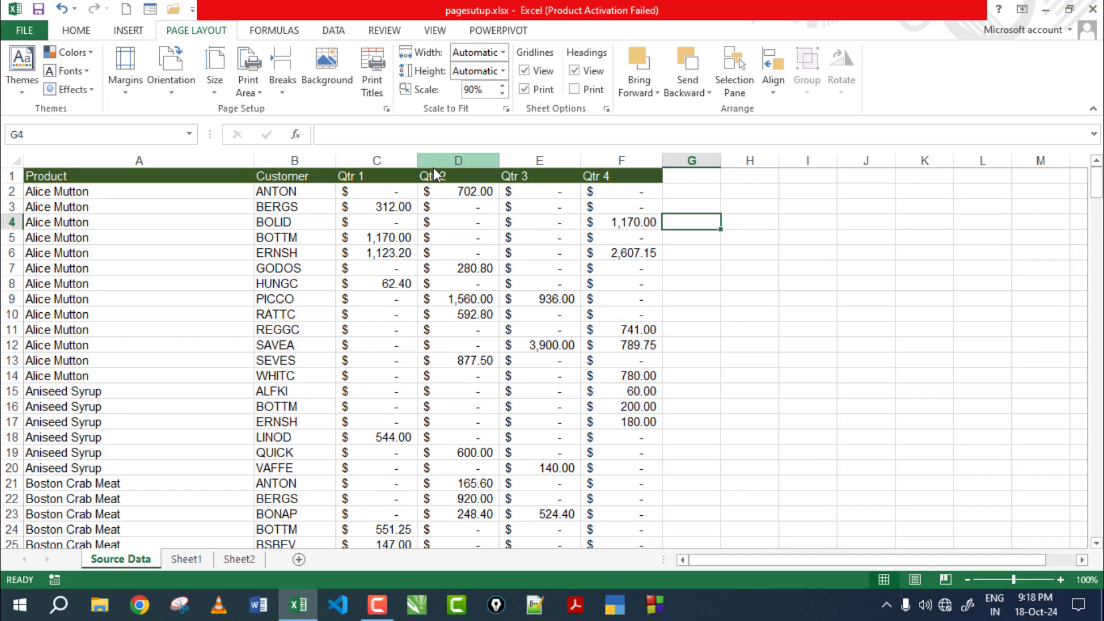
{"action": "left_click", "coordinate": [769, 272]}
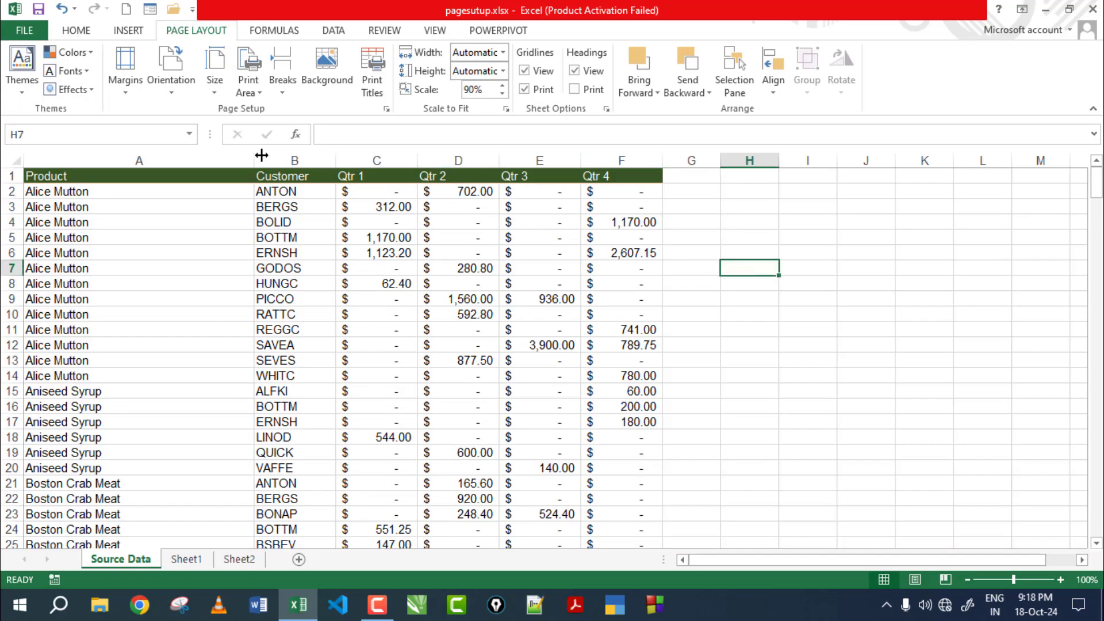
{"action": "left_click", "coordinate": [120, 96]}
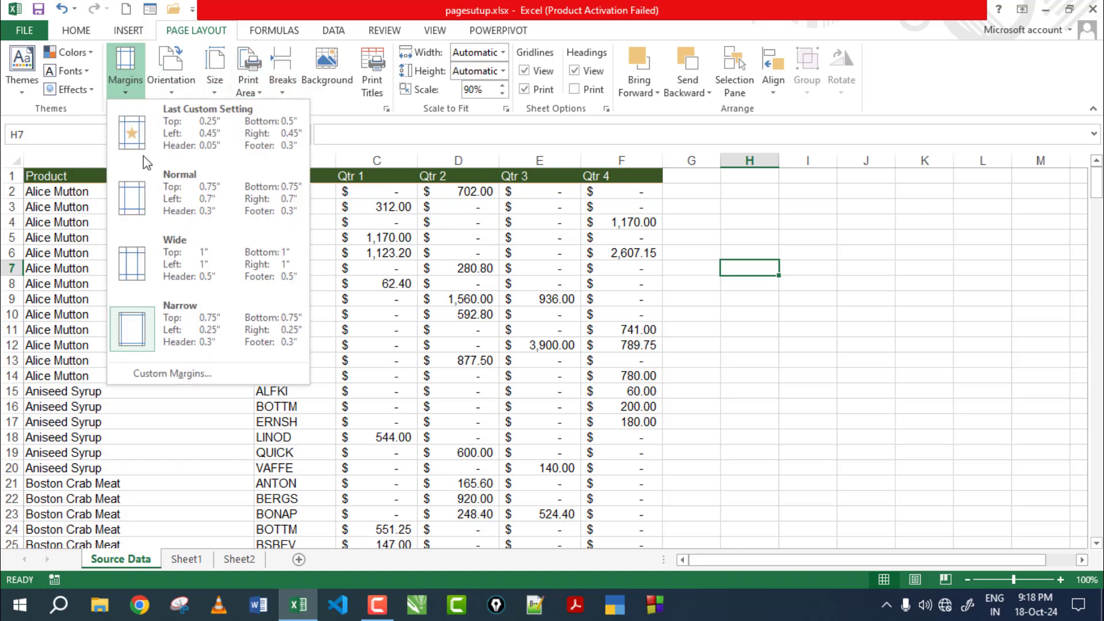
{"action": "left_click", "coordinate": [166, 371]}
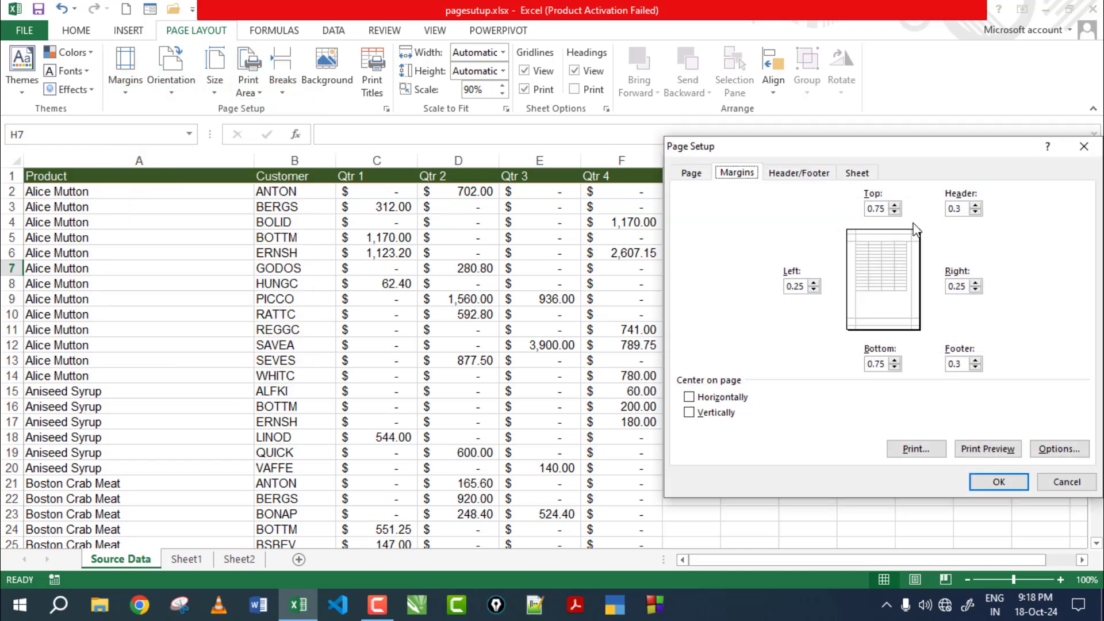
{"action": "left_click", "coordinate": [859, 173]}
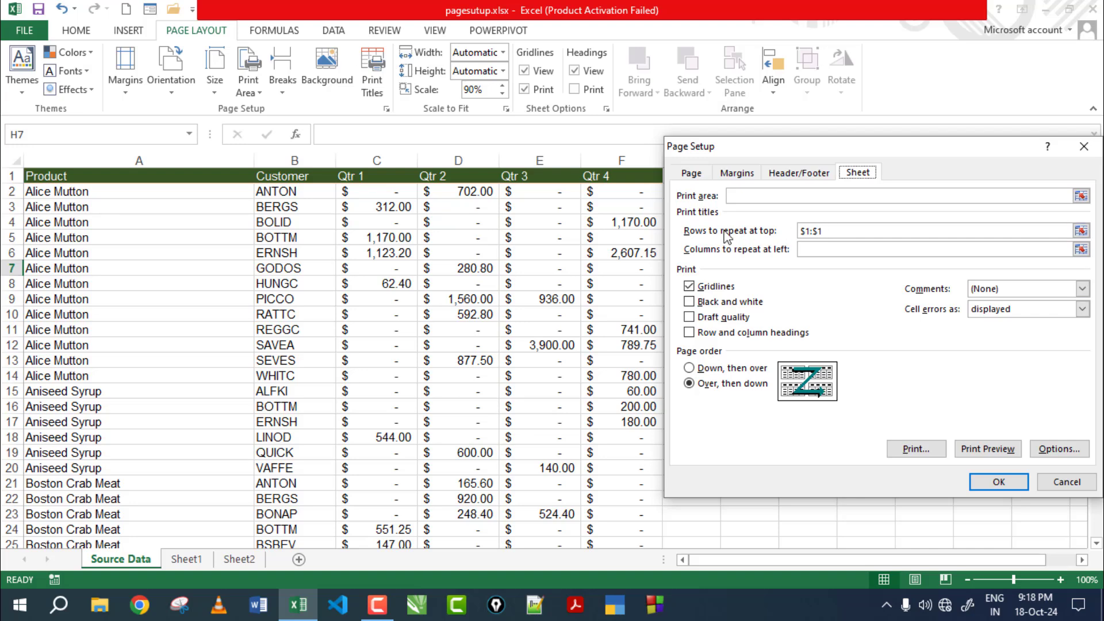
{"action": "left_click", "coordinate": [828, 231]}
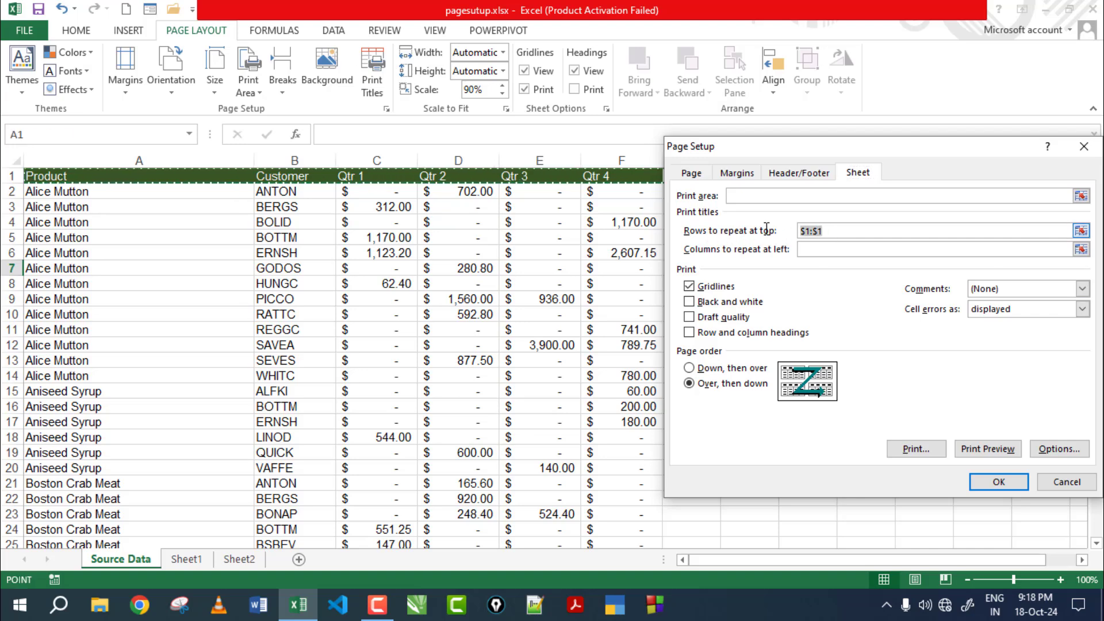
{"action": "key", "text": "BackSpace"}
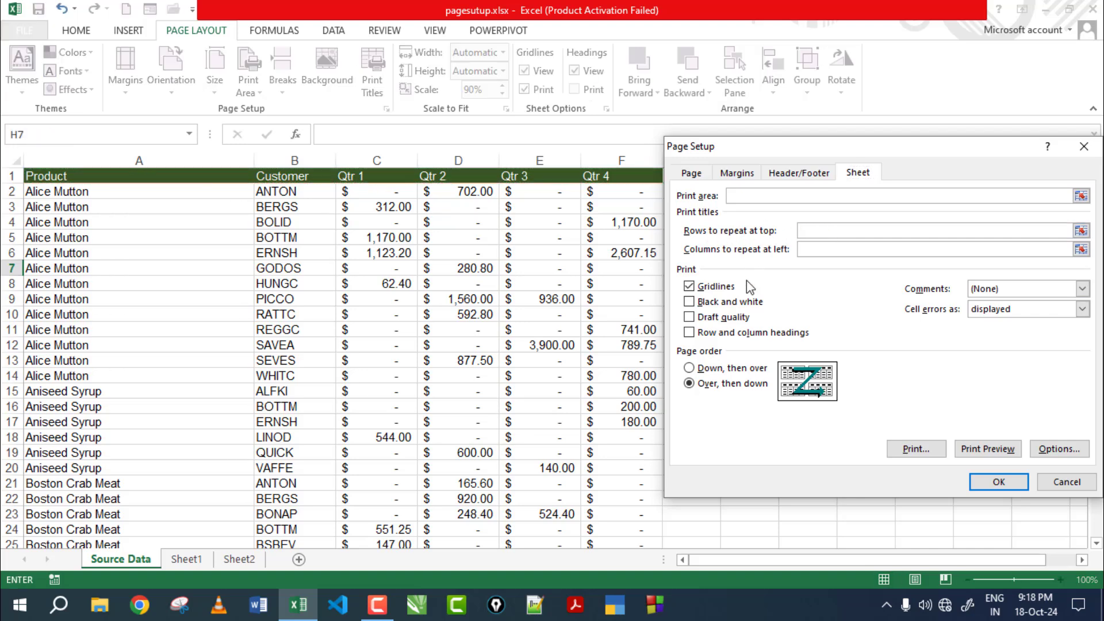
{"action": "left_click", "coordinate": [996, 483]}
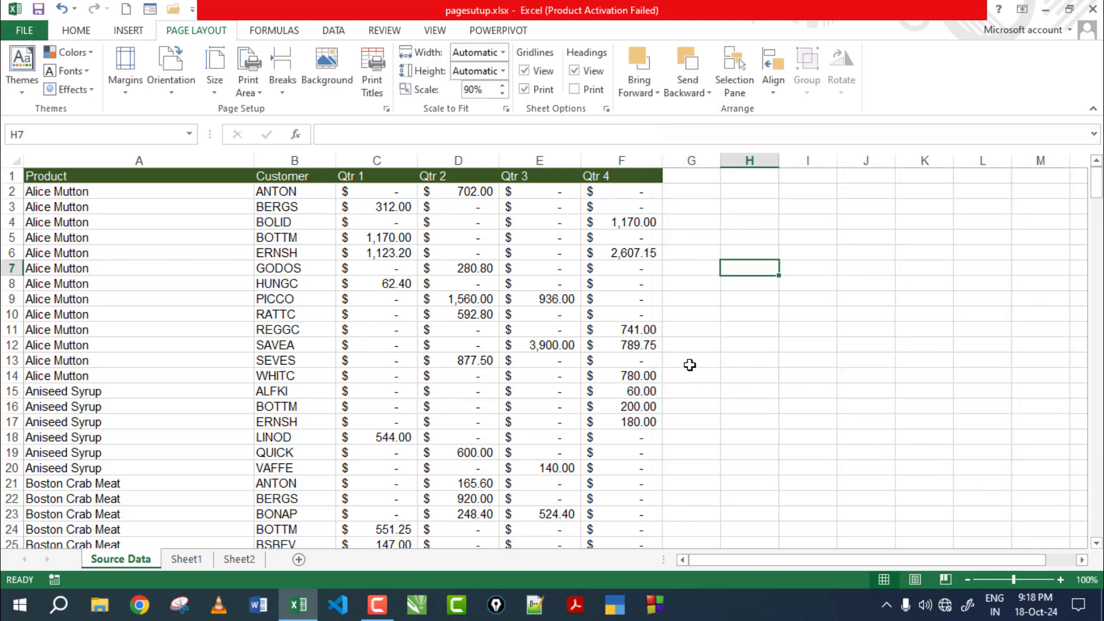
Step: Preview the printout through its later pages, then return to the worksheet
{"action": "key", "text": "ctrl+p"}
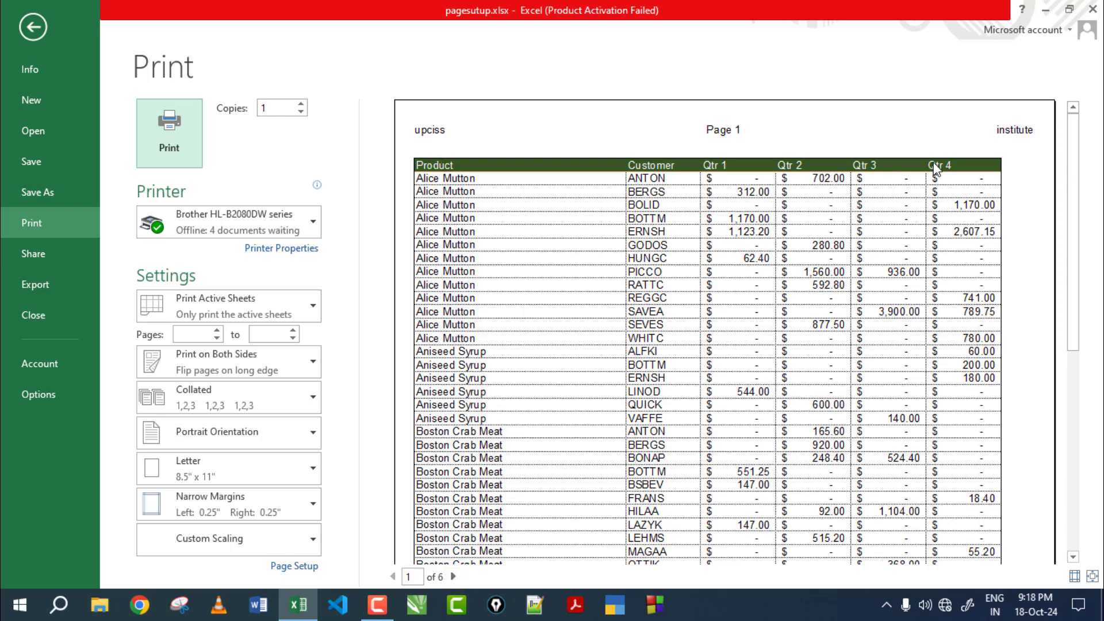
{"action": "left_click", "coordinate": [454, 577]}
{"action": "left_click", "coordinate": [453, 577]}
{"action": "left_click", "coordinate": [454, 577]}
{"action": "left_click", "coordinate": [453, 577]}
{"action": "left_click", "coordinate": [454, 577]}
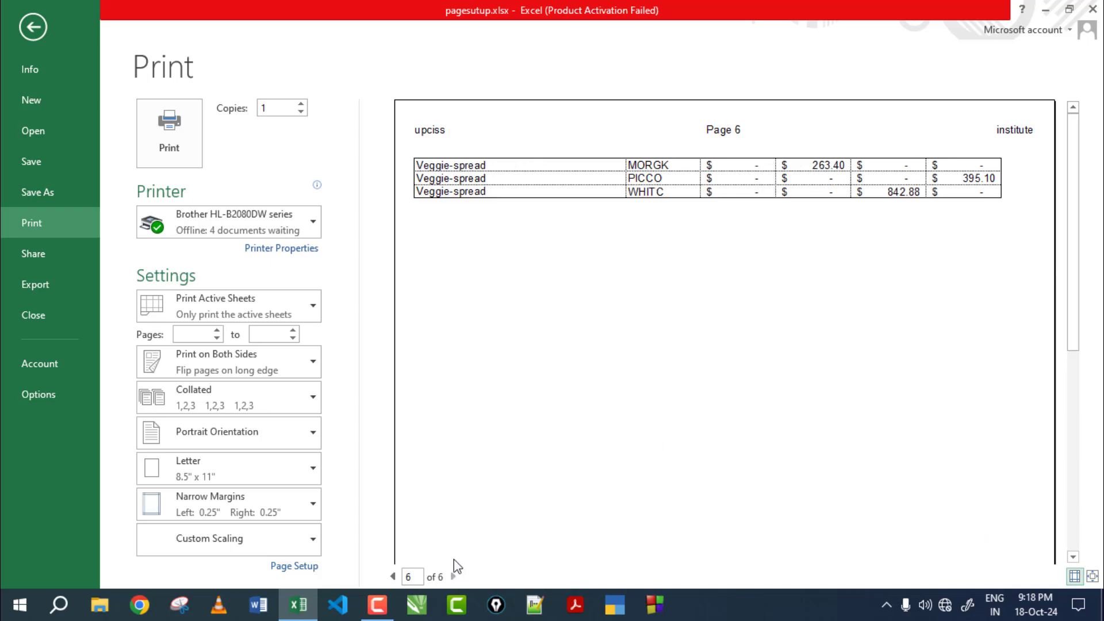
{"action": "key", "text": "Escape"}
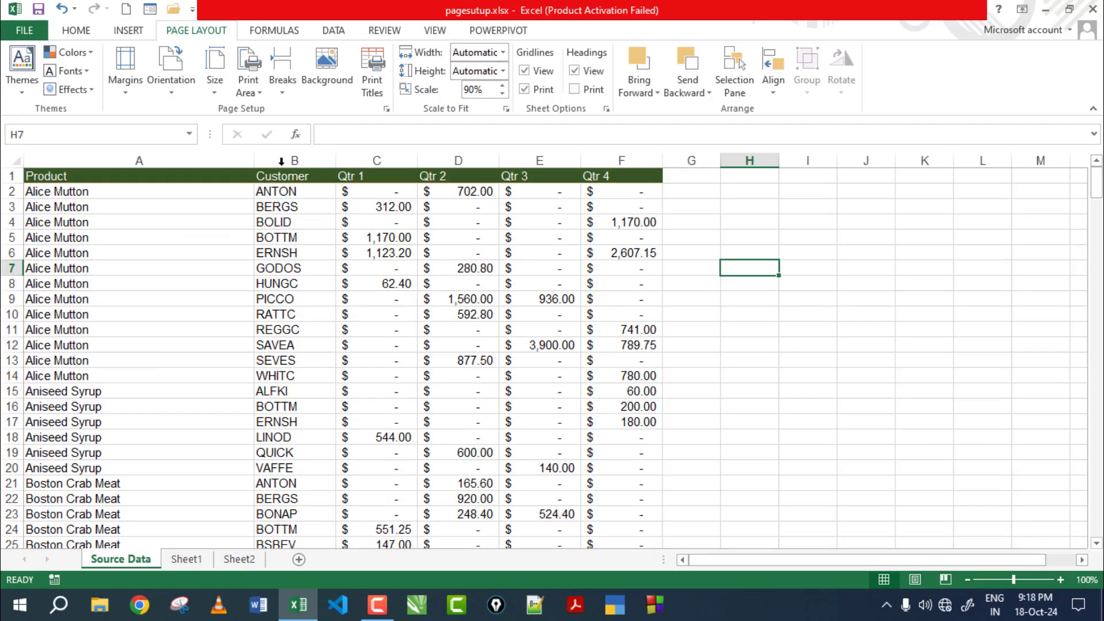
{"action": "left_click", "coordinate": [126, 80]}
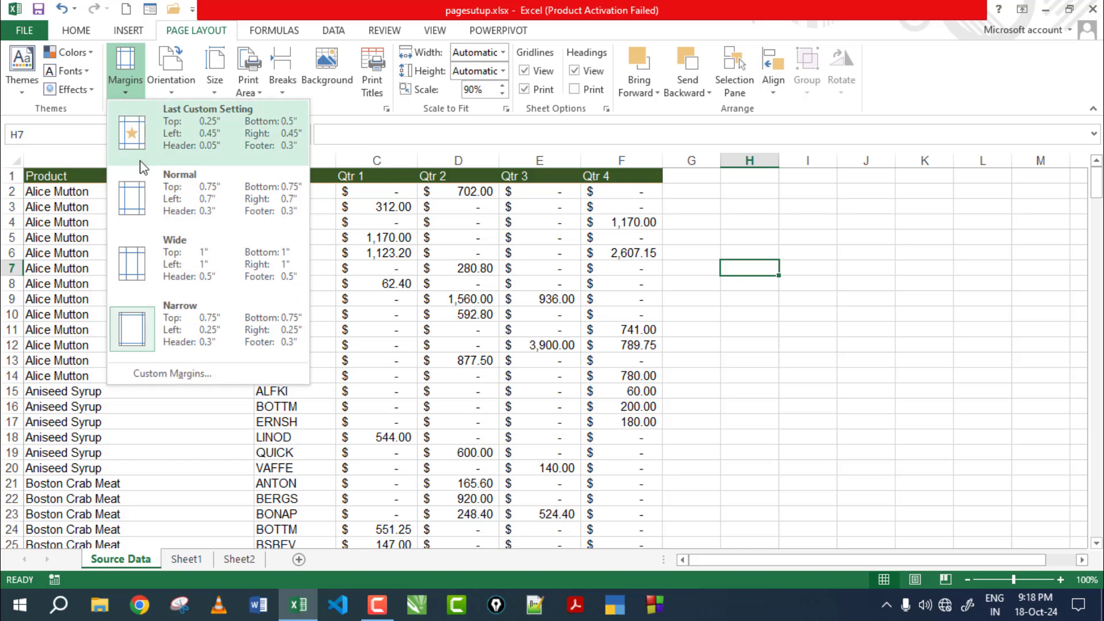
{"action": "left_click", "coordinate": [175, 375]}
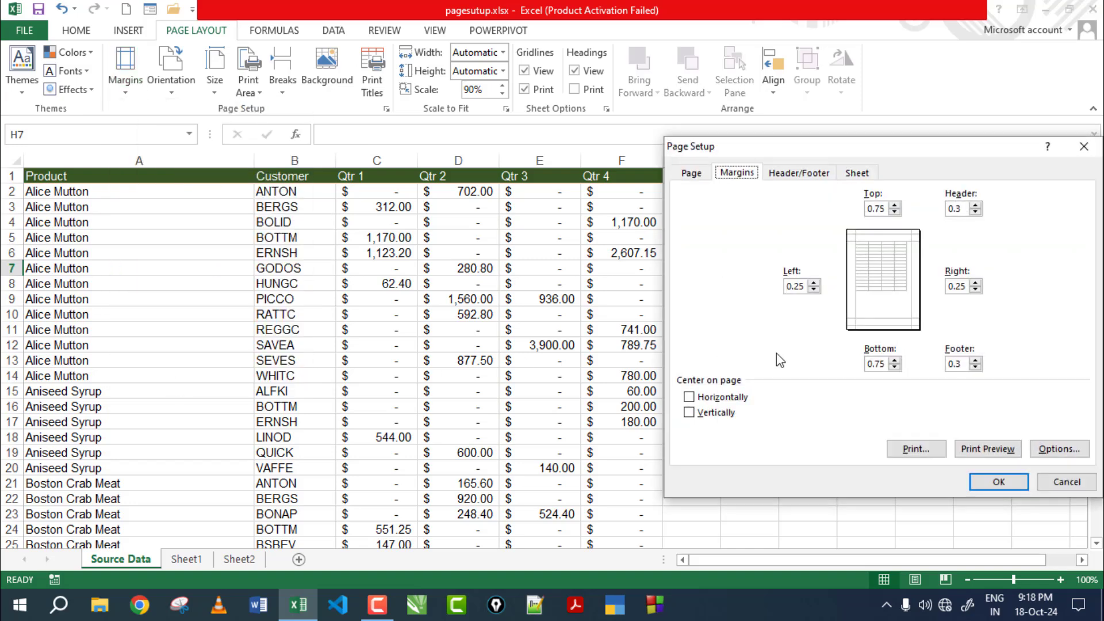
{"action": "left_click", "coordinate": [856, 173]}
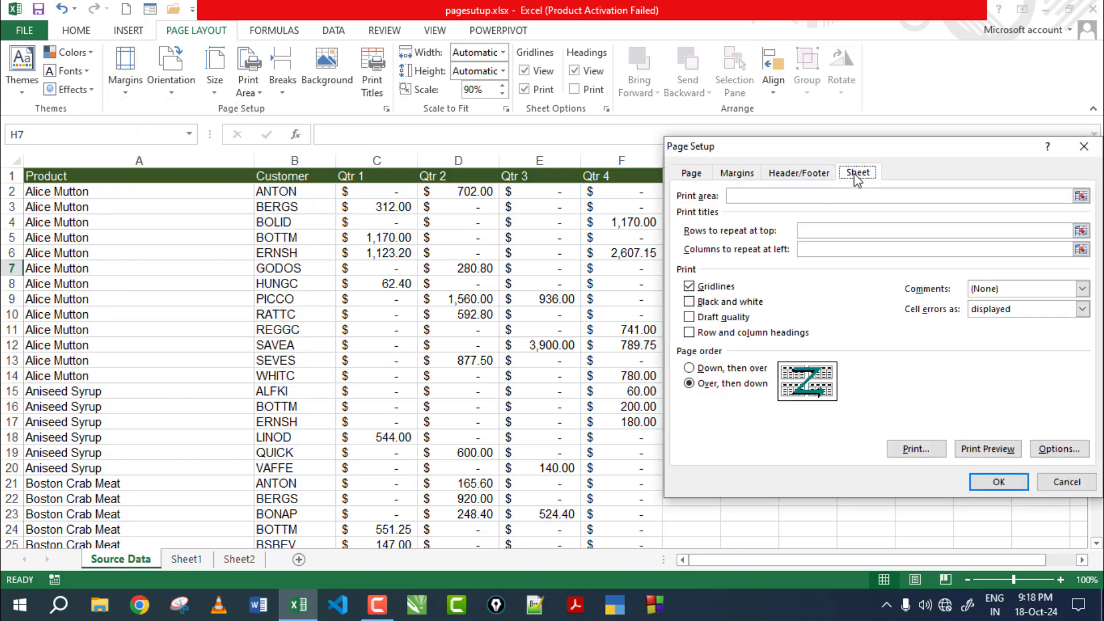
{"action": "left_click", "coordinate": [806, 230]}
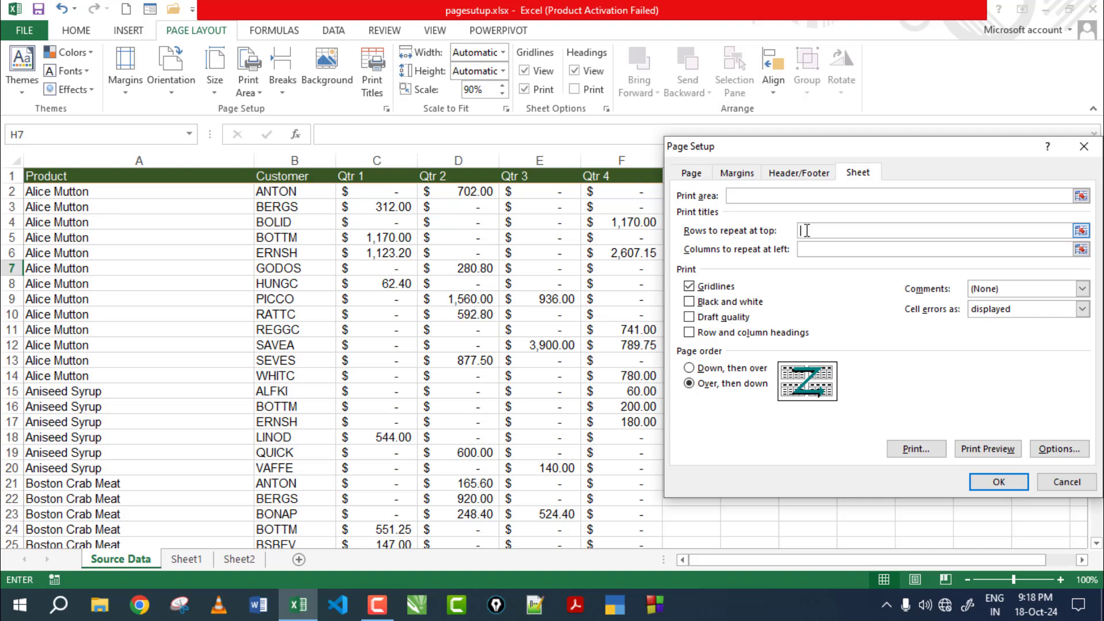
{"action": "left_click", "coordinate": [148, 172]}
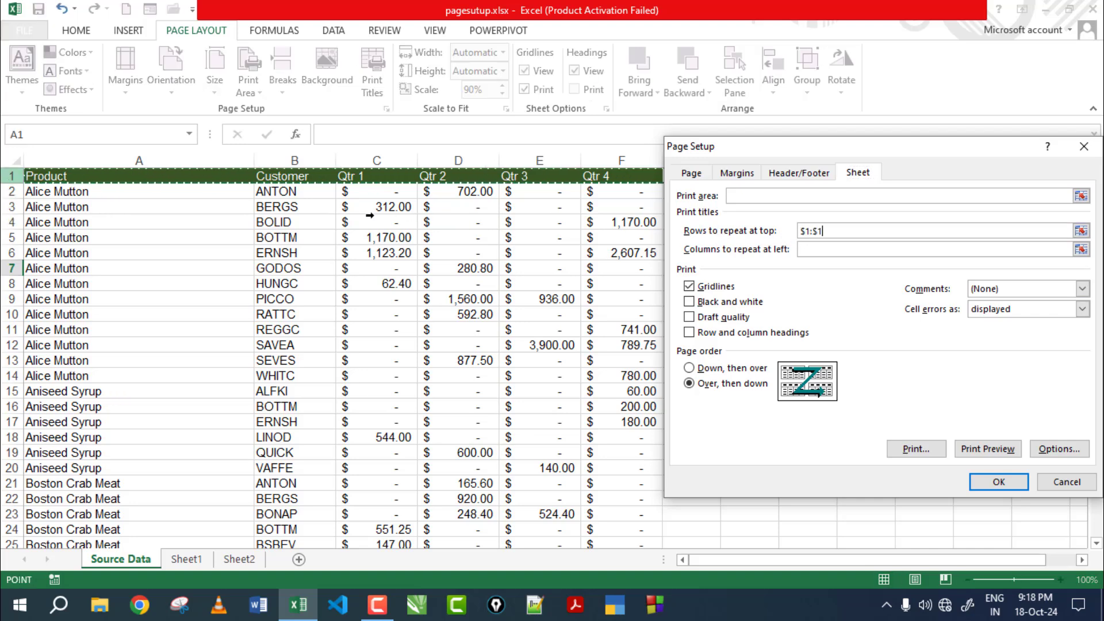
{"action": "left_click", "coordinate": [993, 486]}
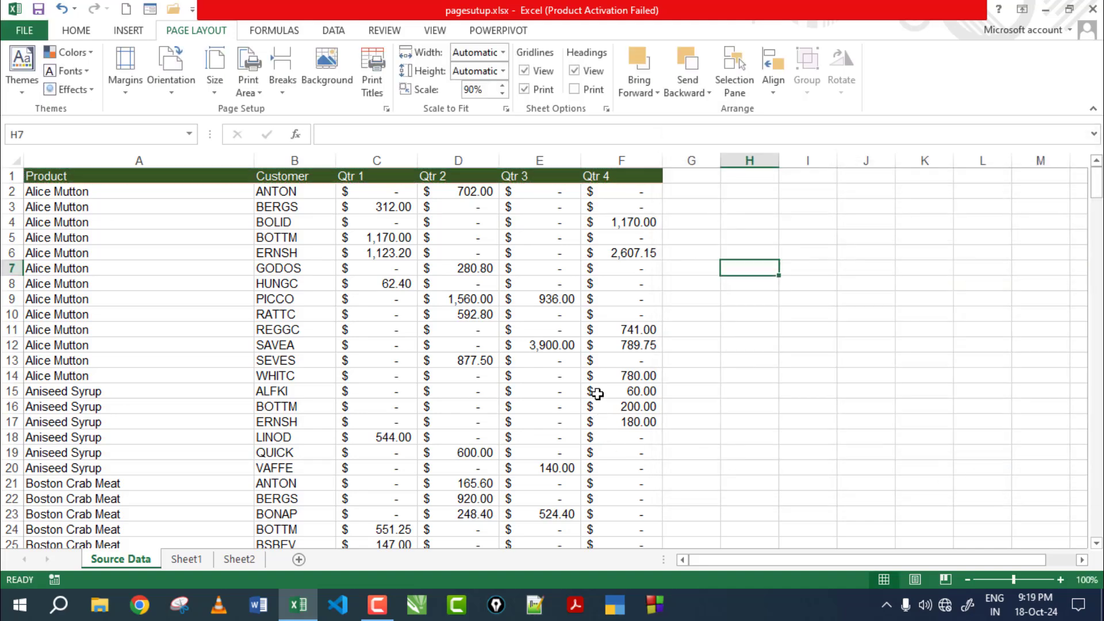
{"action": "key", "text": "ctrl+p"}
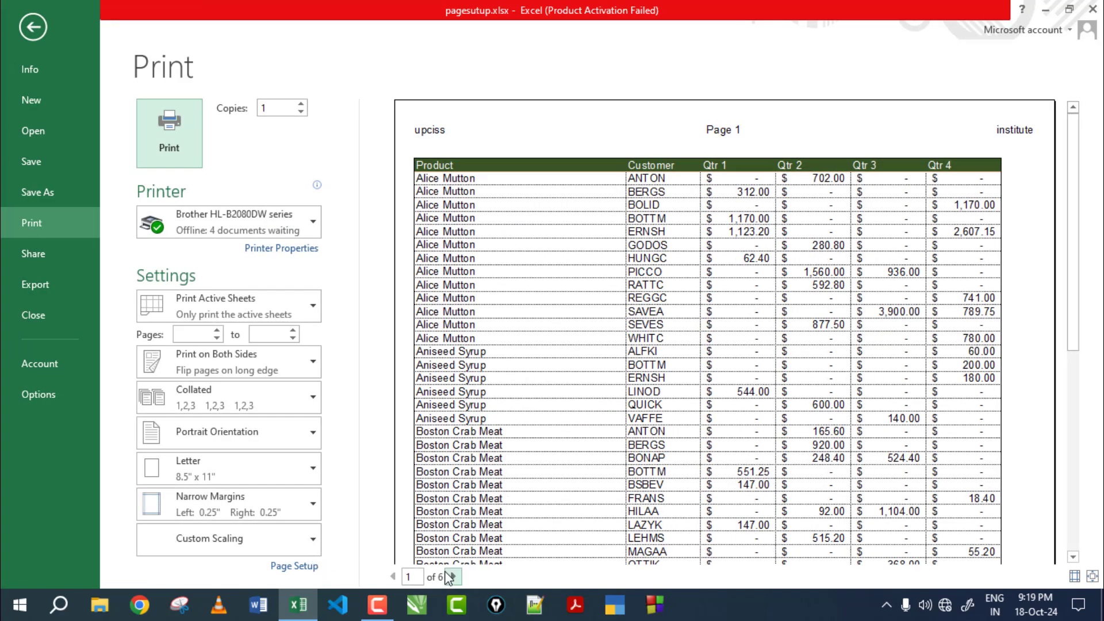
{"action": "left_click", "coordinate": [453, 576]}
{"action": "left_click", "coordinate": [453, 577]}
{"action": "left_click", "coordinate": [454, 576]}
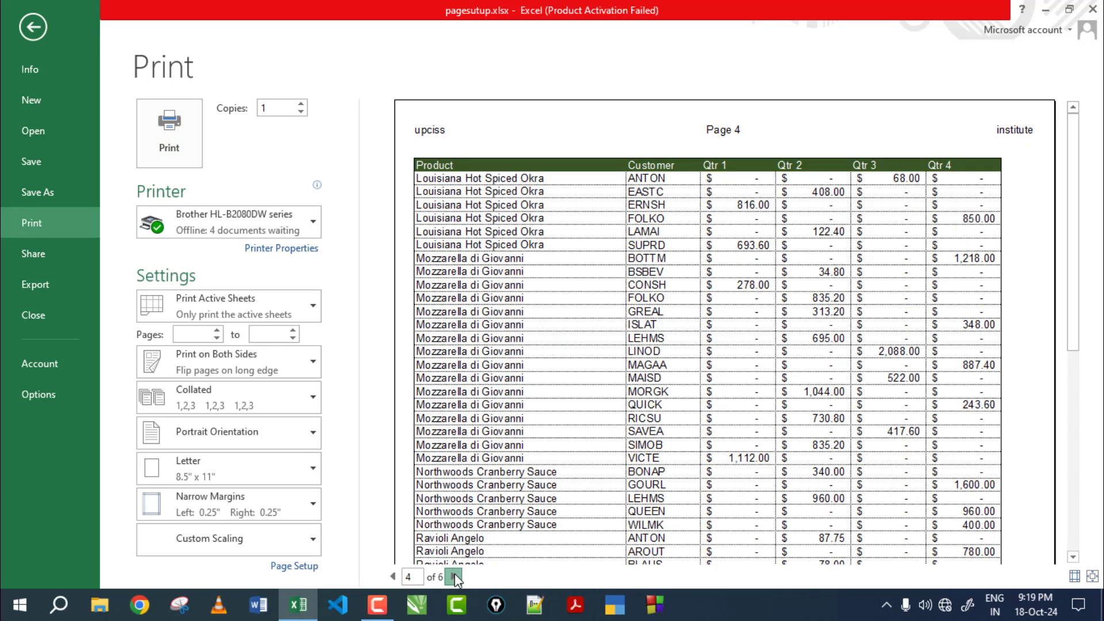
{"action": "left_click", "coordinate": [454, 576]}
{"action": "left_click", "coordinate": [454, 576]}
Step: Change the Gridlines print option on Page Setup's Sheet tab and view the print preview
{"action": "key", "text": "Escape"}
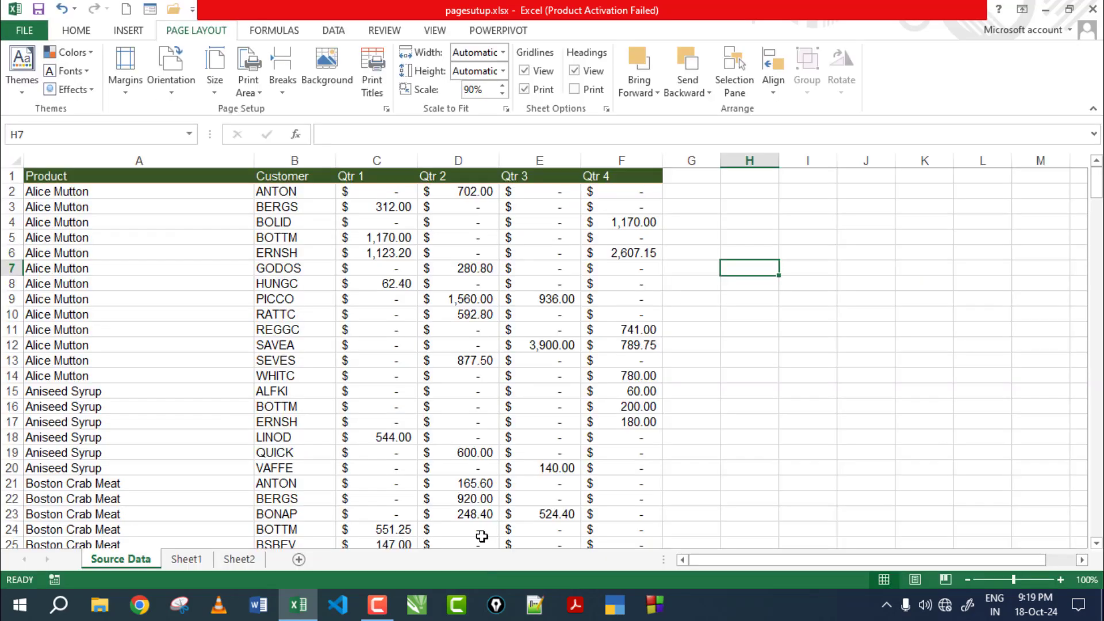
{"action": "left_click", "coordinate": [126, 86]}
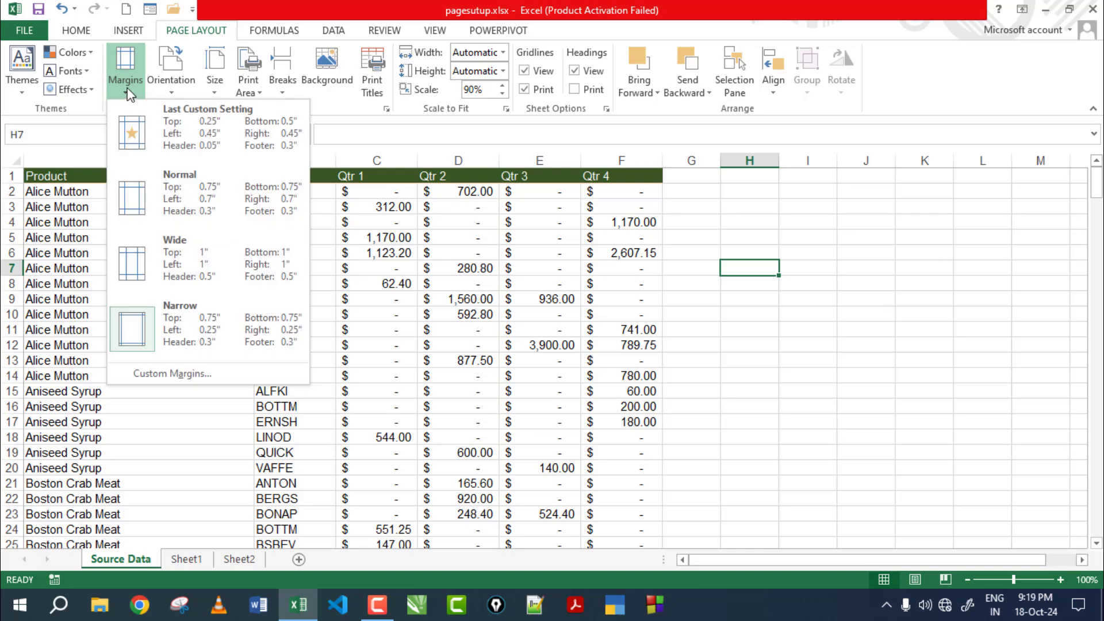
{"action": "left_click", "coordinate": [190, 373]}
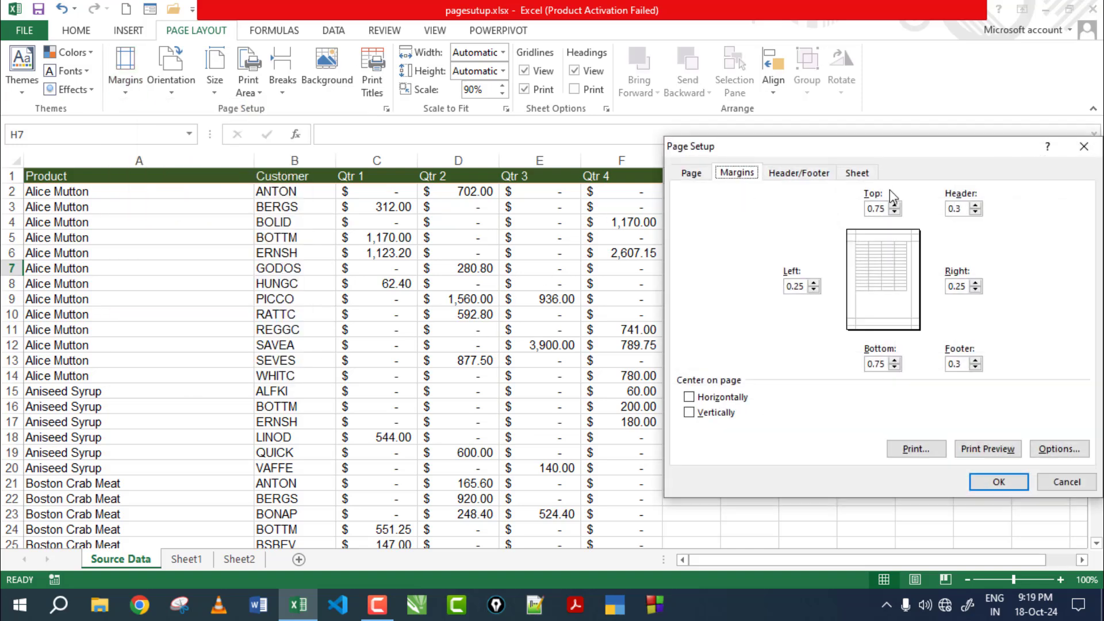
{"action": "left_click", "coordinate": [870, 174]}
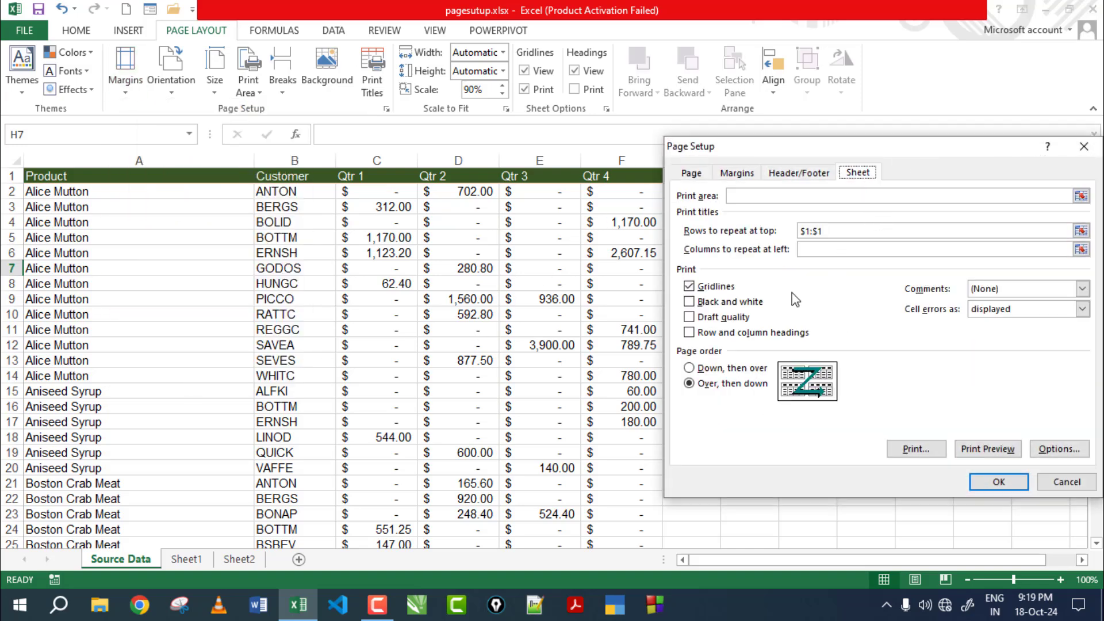
{"action": "left_click", "coordinate": [690, 287]}
{"action": "left_click", "coordinate": [997, 449]}
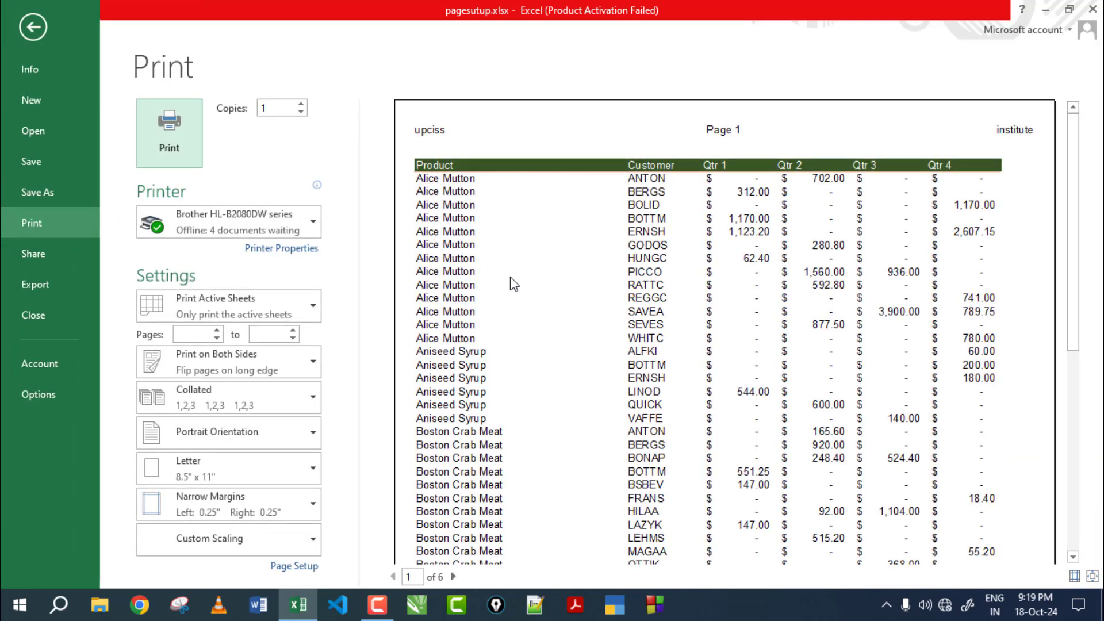
Step: Reopen Page Setup from the preview and make sure gridline printing is left turned on
{"action": "left_click", "coordinate": [294, 567]}
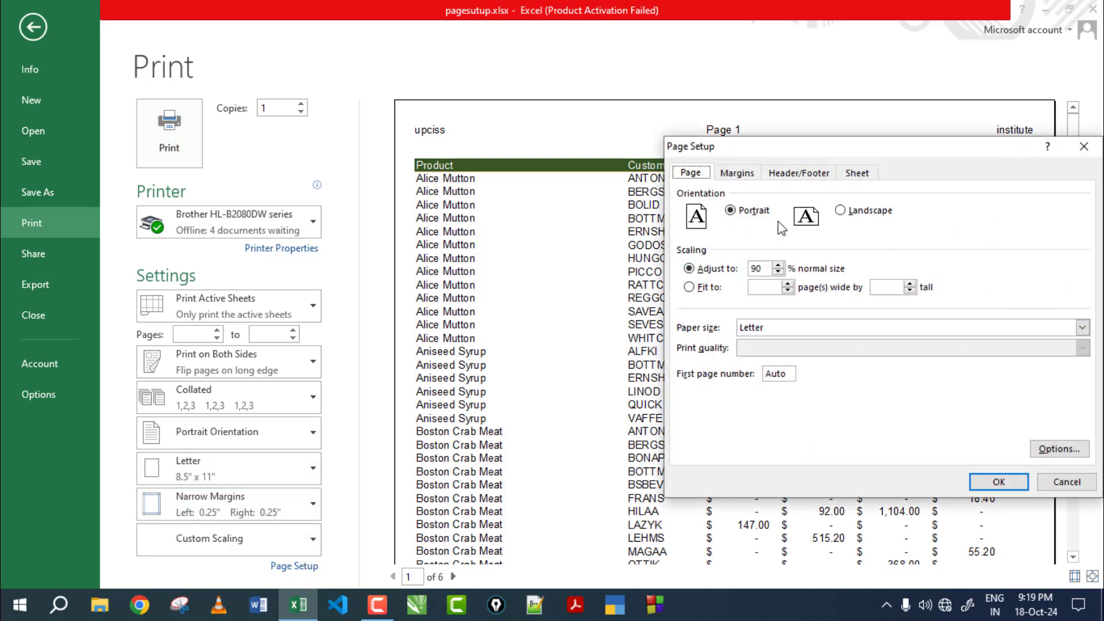
{"action": "left_click", "coordinate": [857, 173]}
{"action": "left_click", "coordinate": [688, 287]}
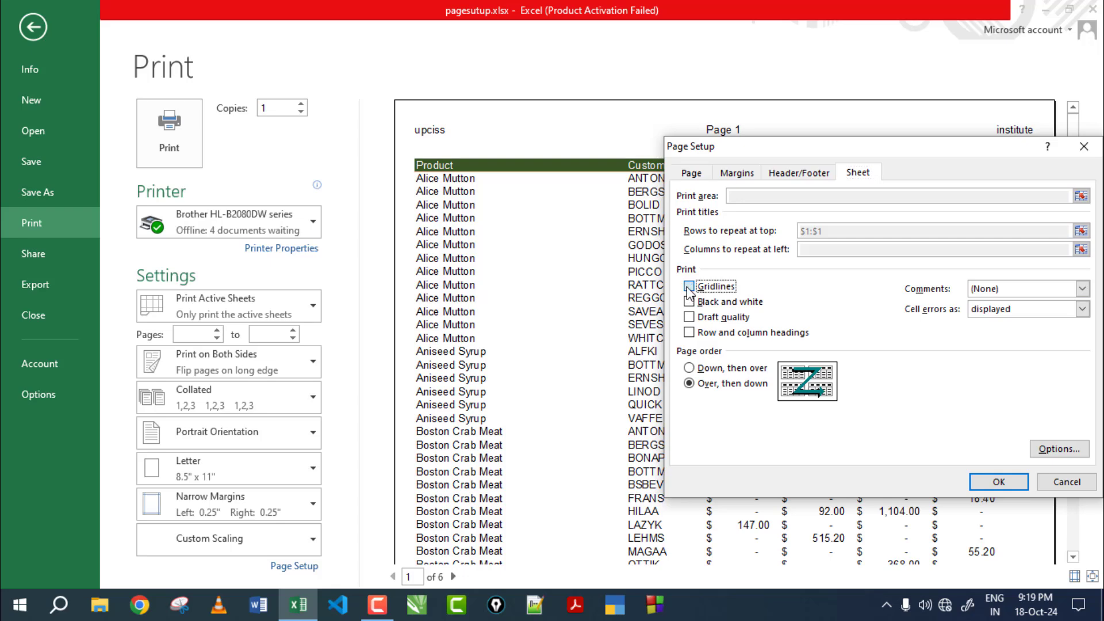
{"action": "left_click", "coordinate": [1003, 482]}
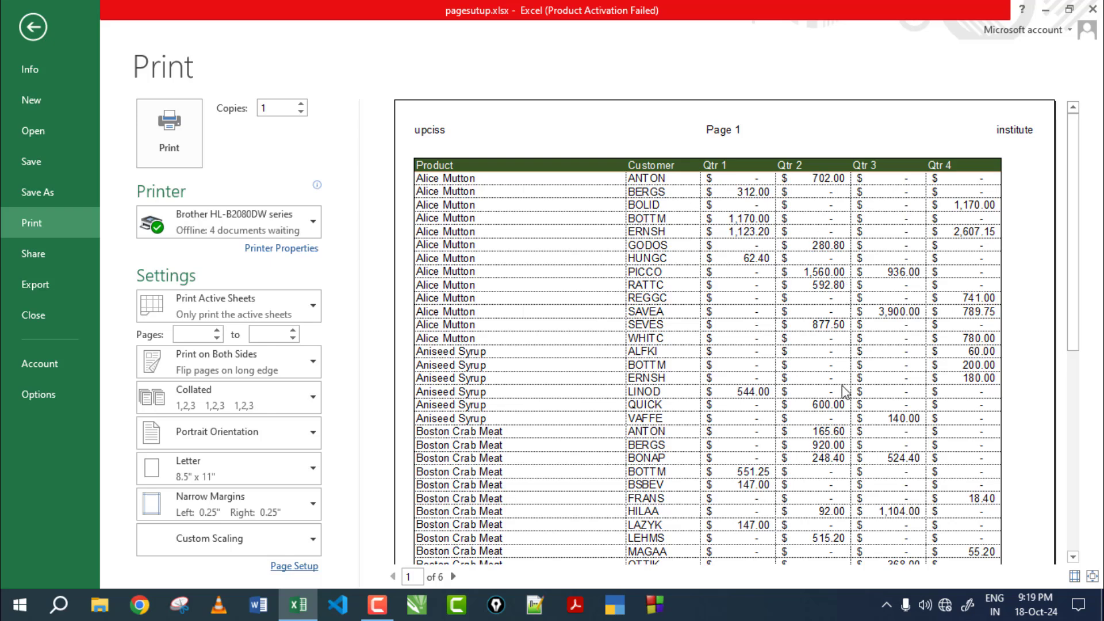
{"action": "left_click", "coordinate": [294, 566]}
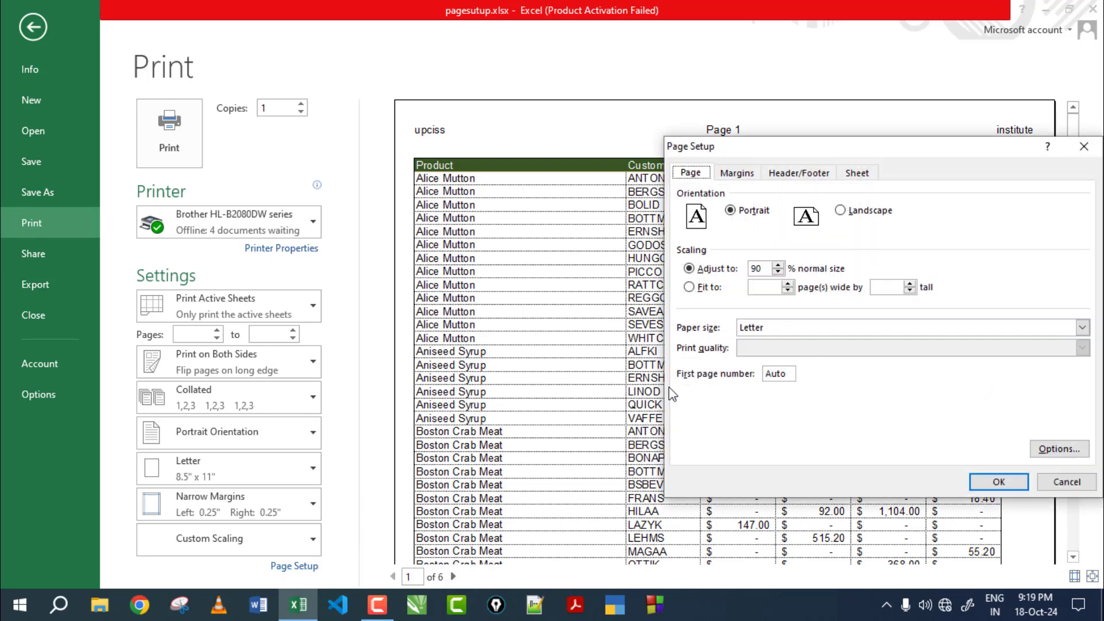
{"action": "left_click", "coordinate": [857, 174]}
{"action": "left_click", "coordinate": [701, 287]}
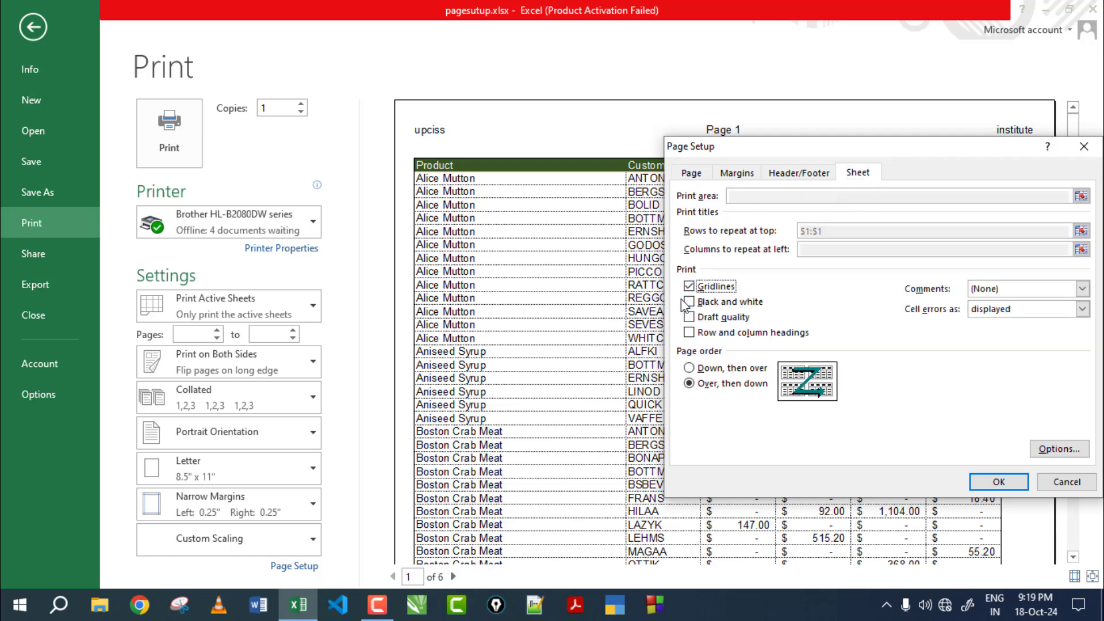
{"action": "left_click", "coordinate": [690, 302]}
{"action": "left_click", "coordinate": [984, 481]}
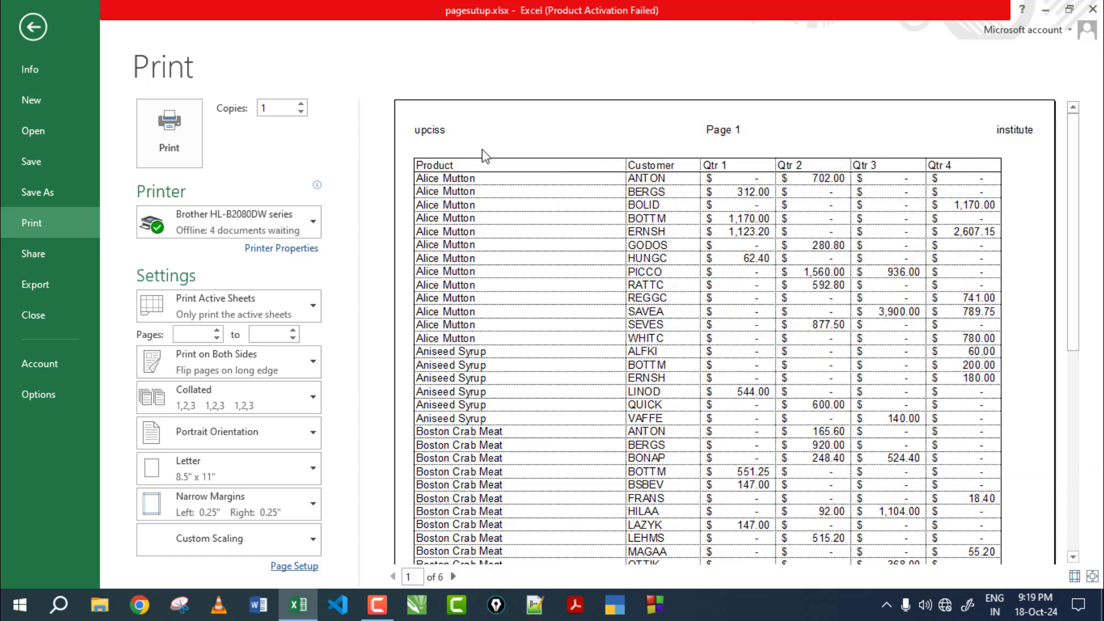
Step: Check Row and column headings on Page Setup's Sheet tab so row numbers and column letters print
{"action": "left_click", "coordinate": [301, 568]}
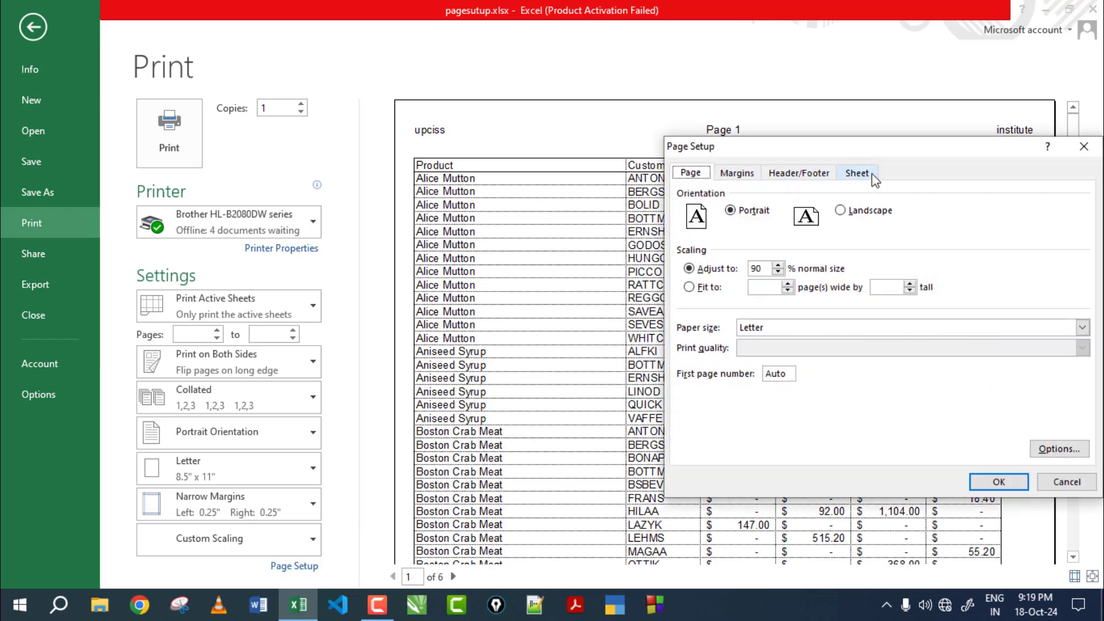
{"action": "left_click", "coordinate": [857, 173]}
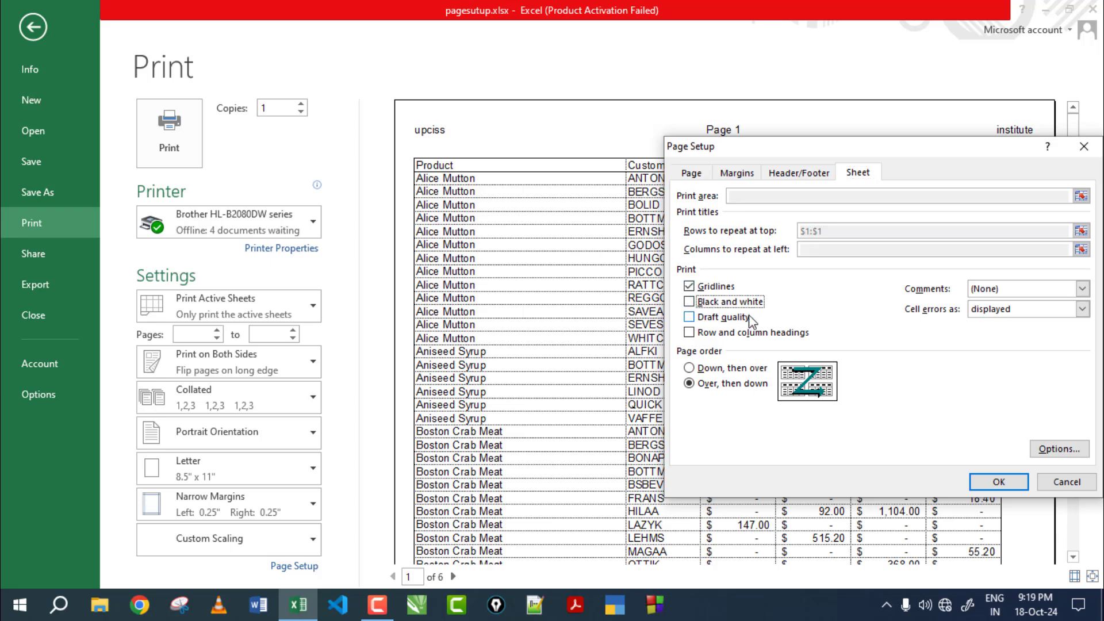
{"action": "left_click", "coordinate": [706, 333]}
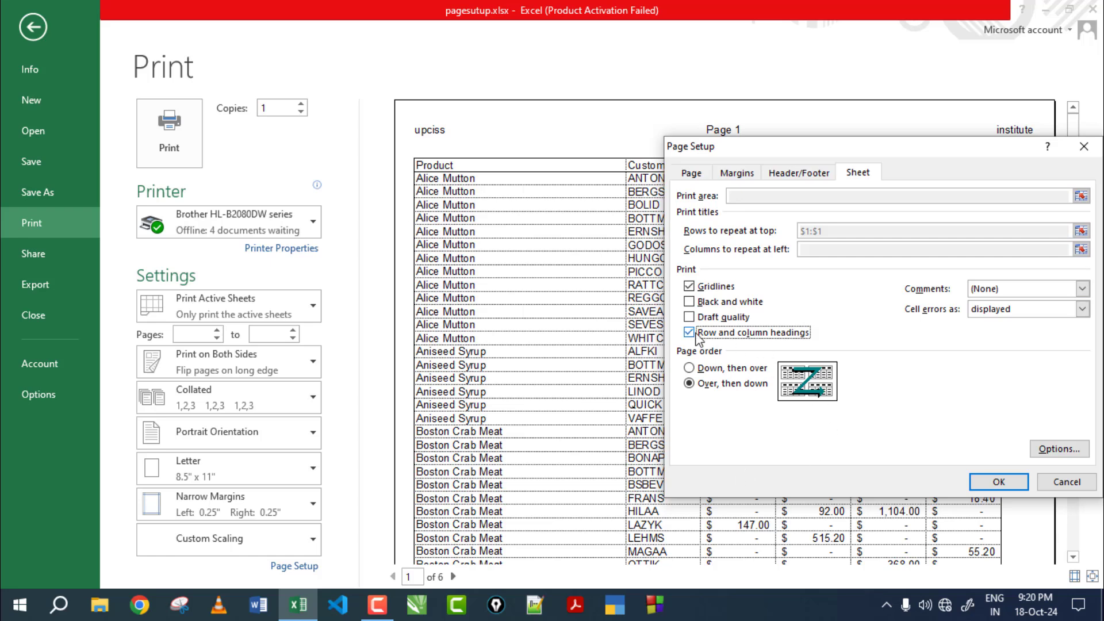
{"action": "left_click", "coordinate": [998, 481]}
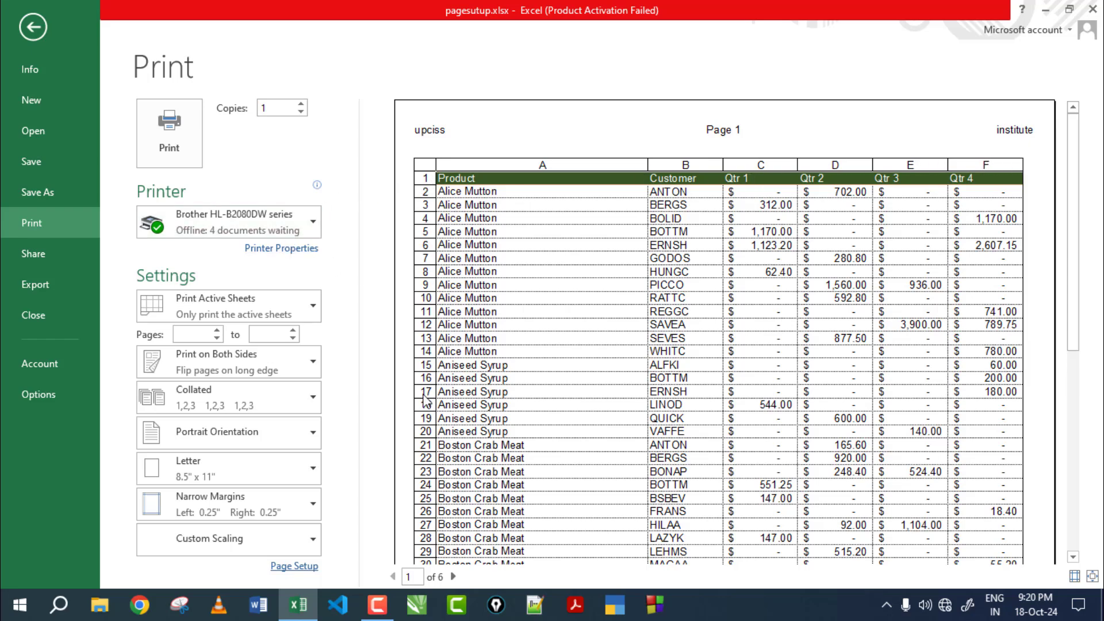
Step: Page ahead in the preview, then uncheck Row and column headings in Page Setup
{"action": "left_click", "coordinate": [453, 576]}
{"action": "left_click", "coordinate": [453, 577]}
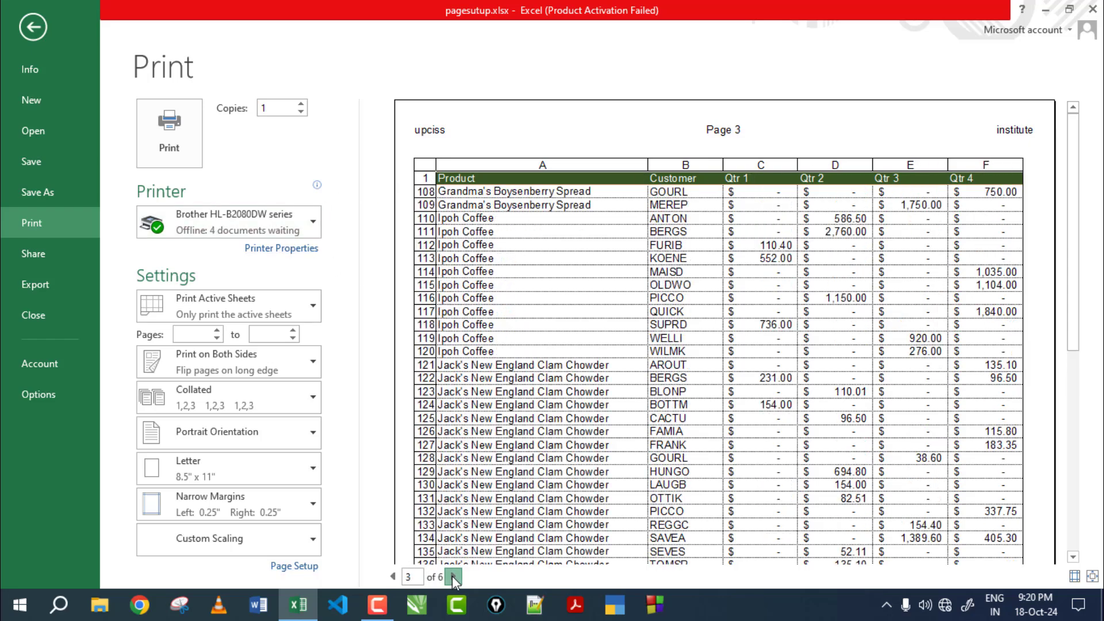
{"action": "left_click", "coordinate": [453, 576]}
{"action": "left_click", "coordinate": [453, 577]}
{"action": "left_click", "coordinate": [454, 576]}
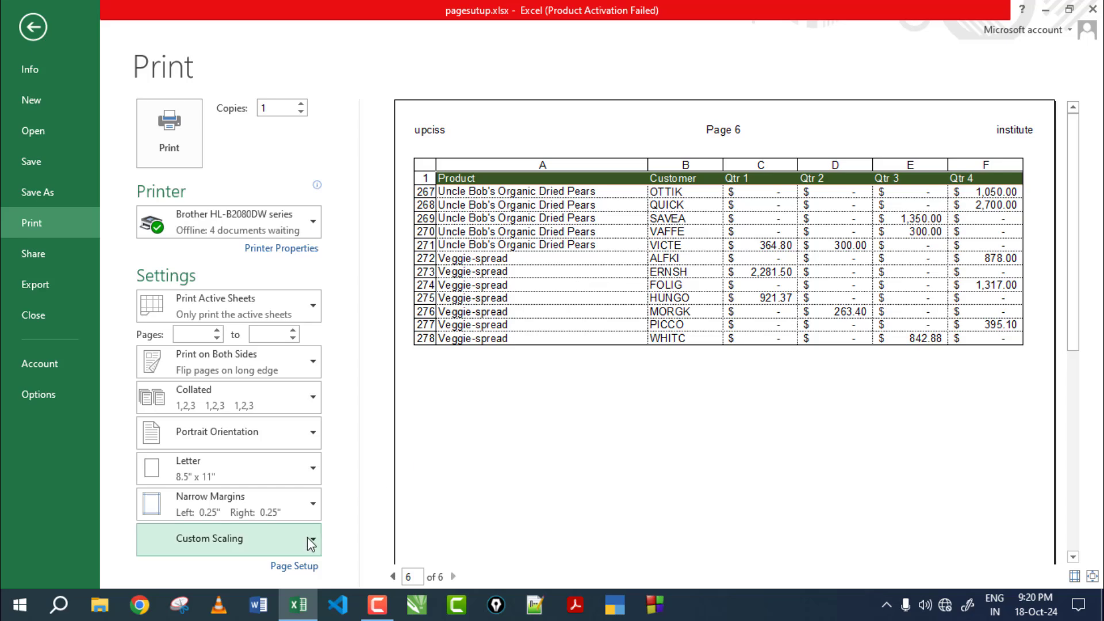
{"action": "left_click", "coordinate": [296, 568]}
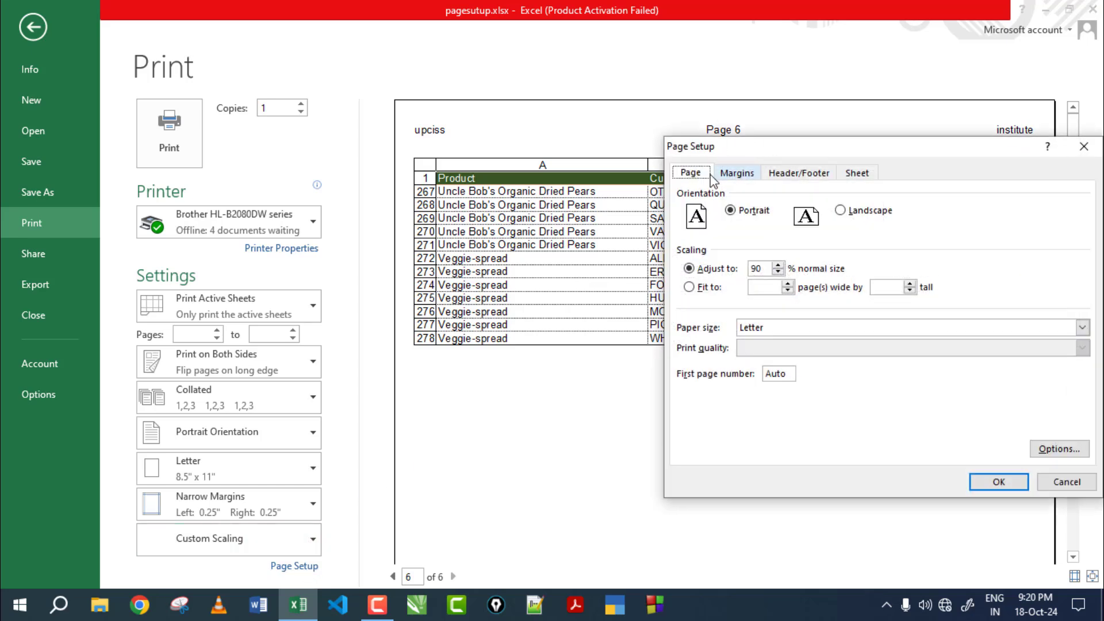
{"action": "left_click", "coordinate": [744, 177]}
{"action": "left_click", "coordinate": [796, 174]}
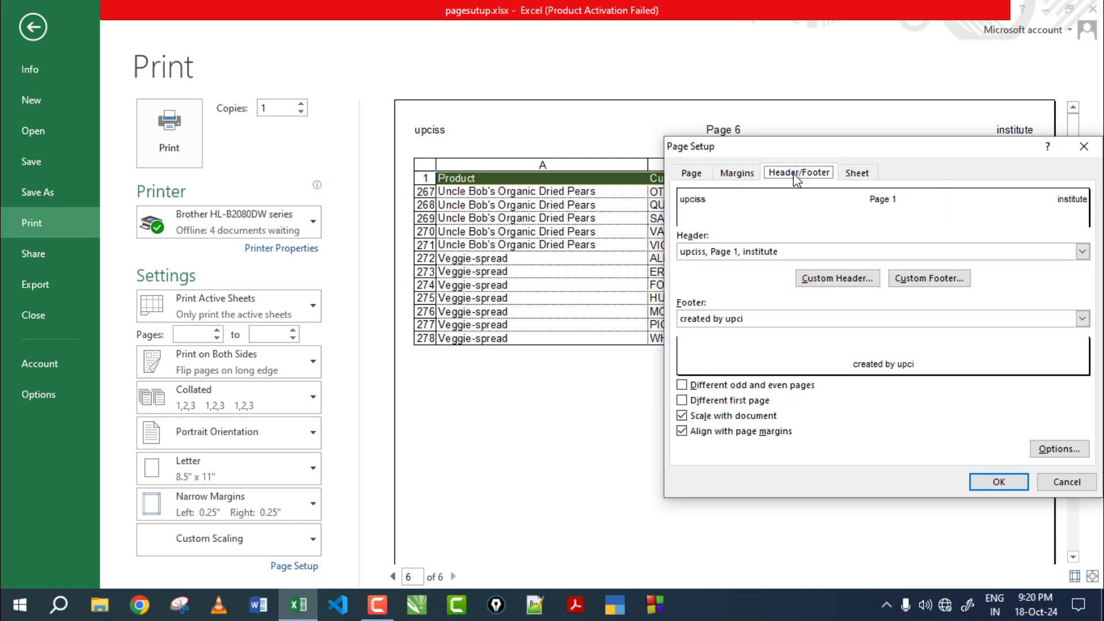
{"action": "left_click", "coordinate": [857, 174]}
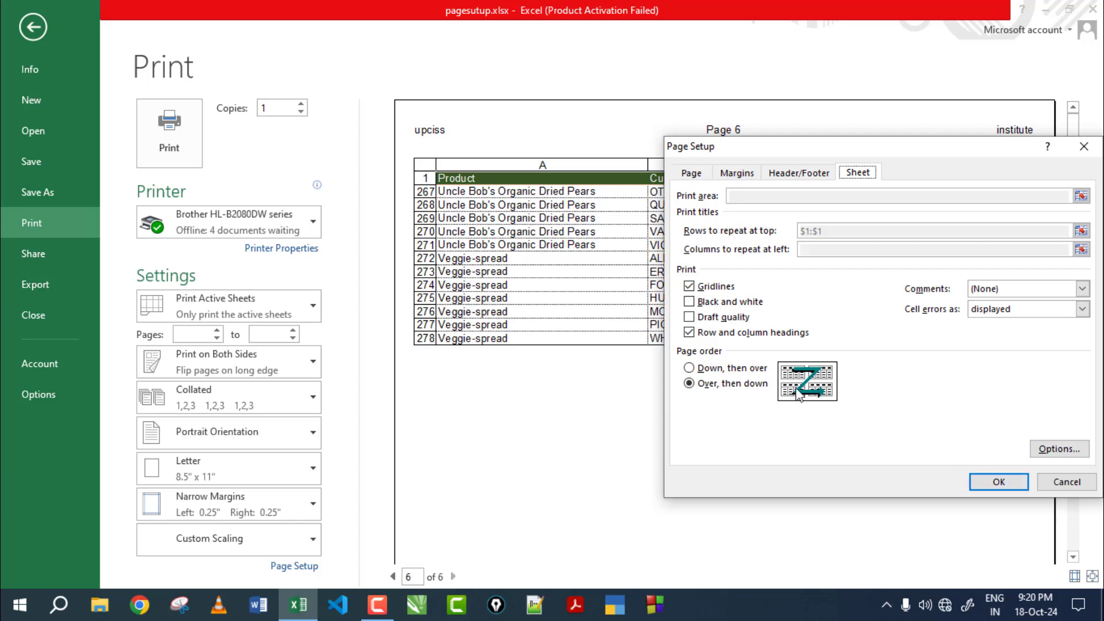
{"action": "left_click", "coordinate": [701, 333]}
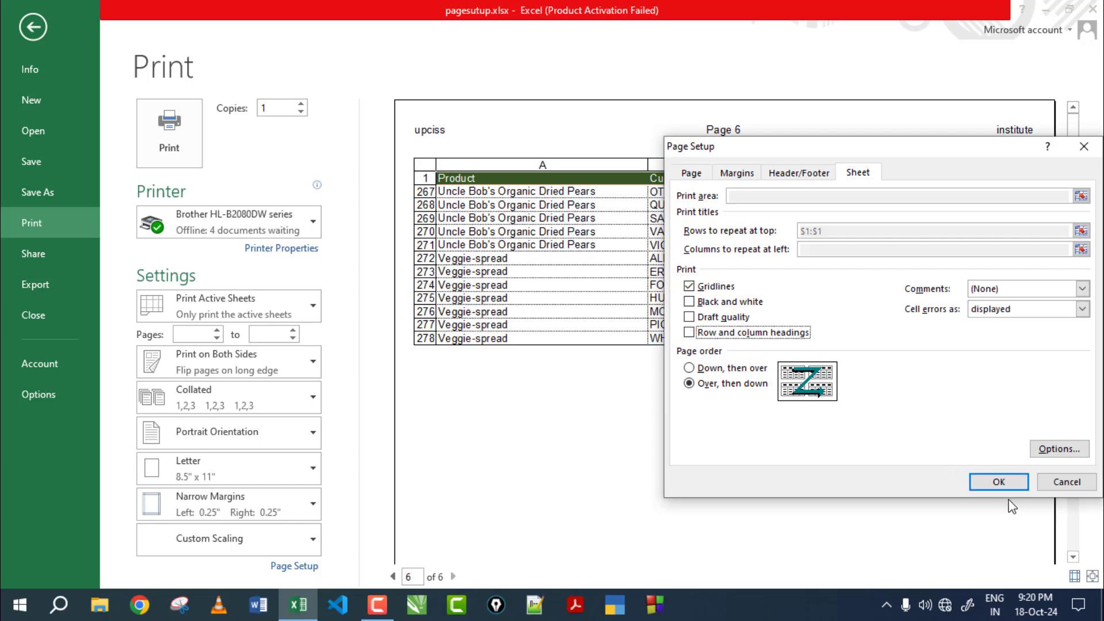
{"action": "left_click", "coordinate": [999, 482]}
Step: Review the Page, Margins, Header/Footer and Sheet tabs of Page Setup, closing without changes
{"action": "key", "text": "Escape"}
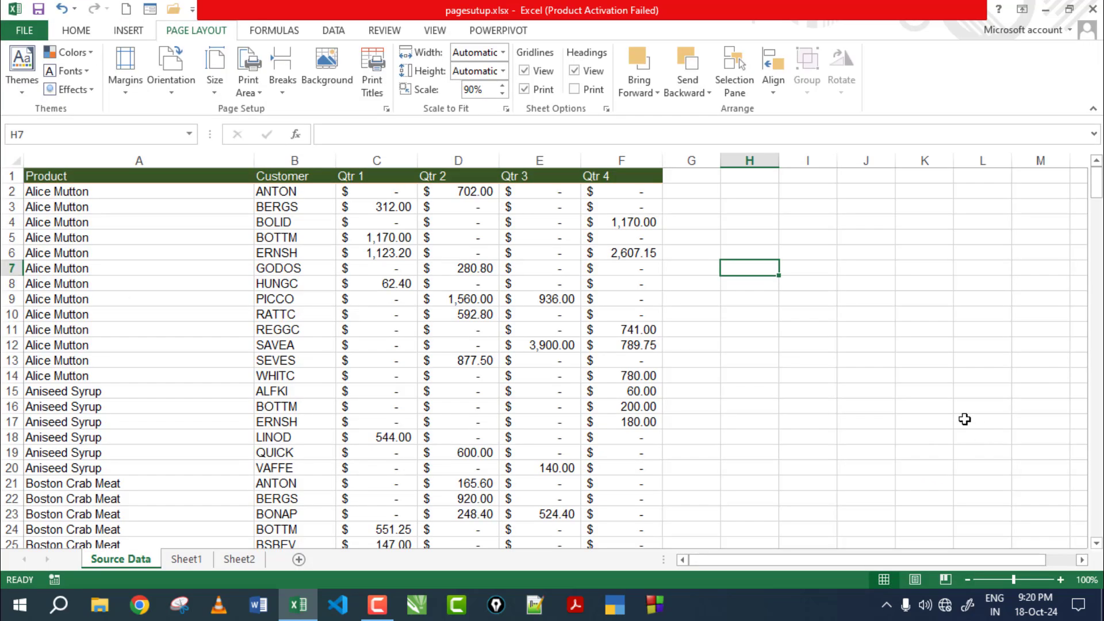
{"action": "left_click", "coordinate": [708, 176]}
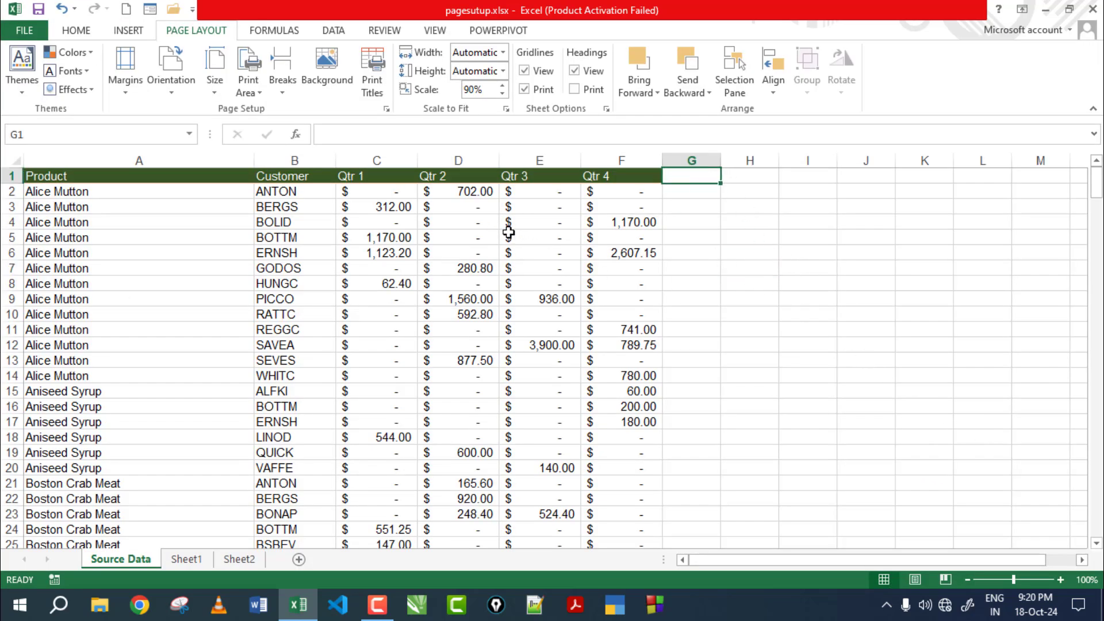
{"action": "left_click", "coordinate": [127, 91]}
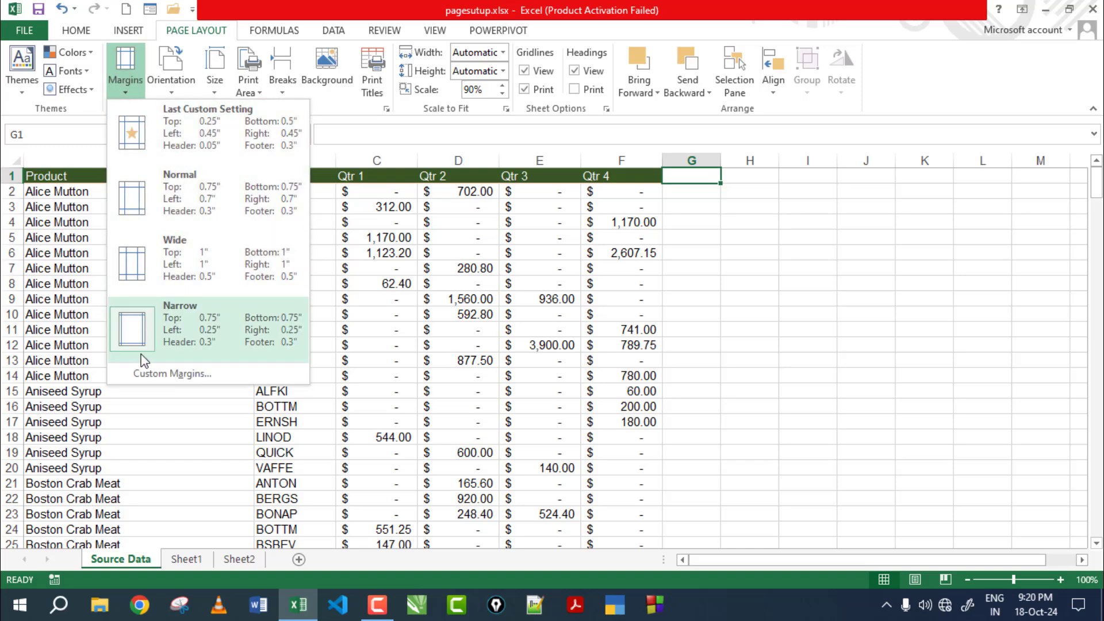
{"action": "left_click", "coordinate": [149, 376]}
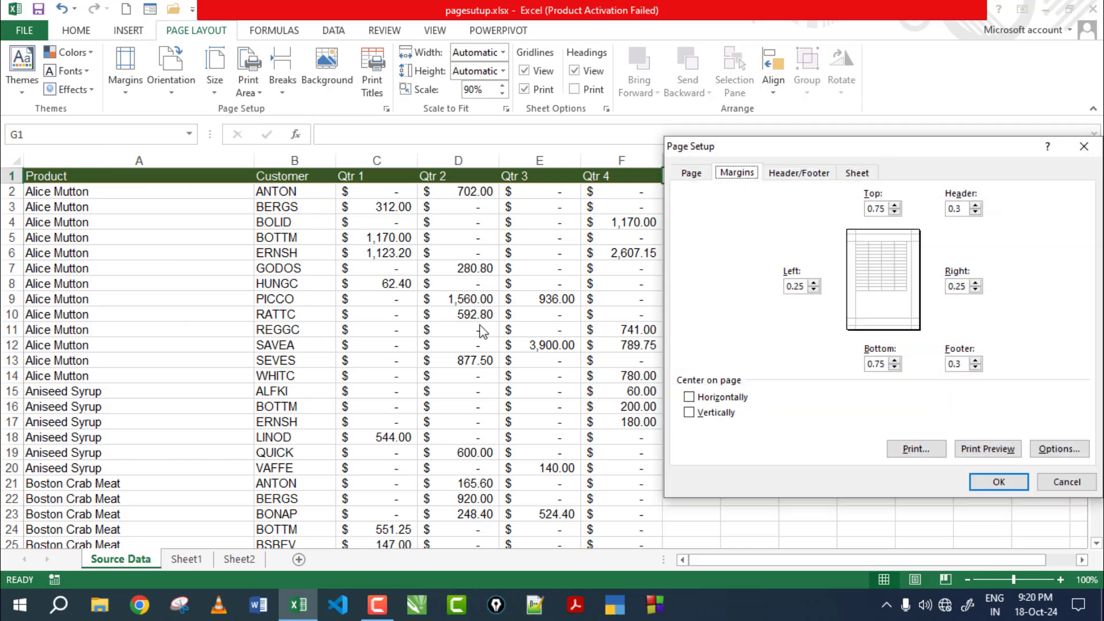
{"action": "left_click", "coordinate": [693, 173]}
{"action": "left_click", "coordinate": [742, 173]}
{"action": "left_click", "coordinate": [805, 173]}
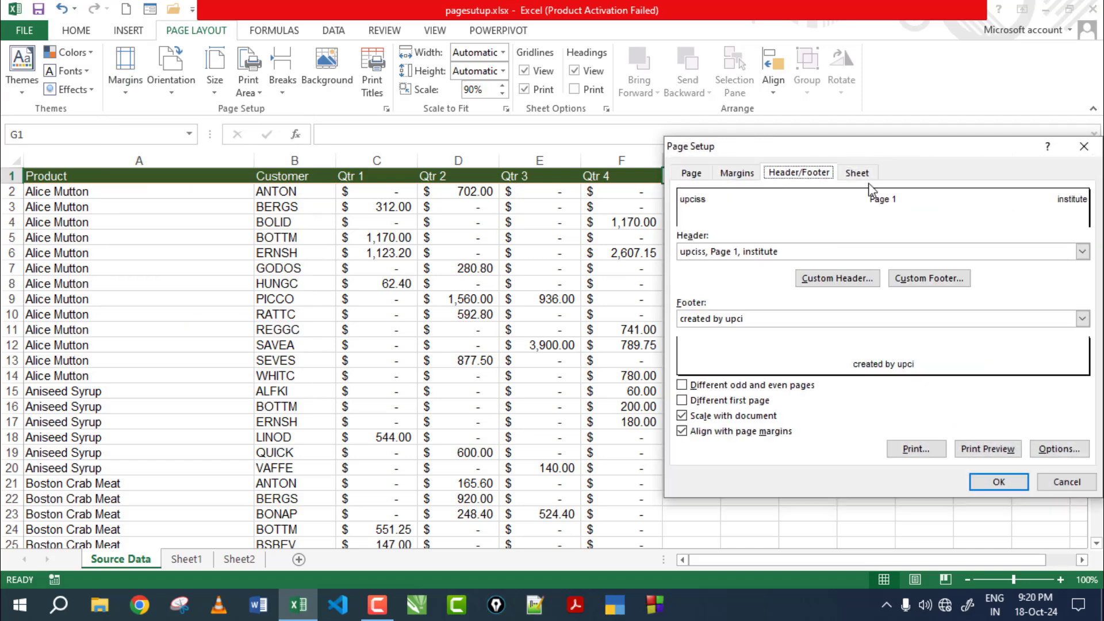
{"action": "left_click", "coordinate": [868, 181]}
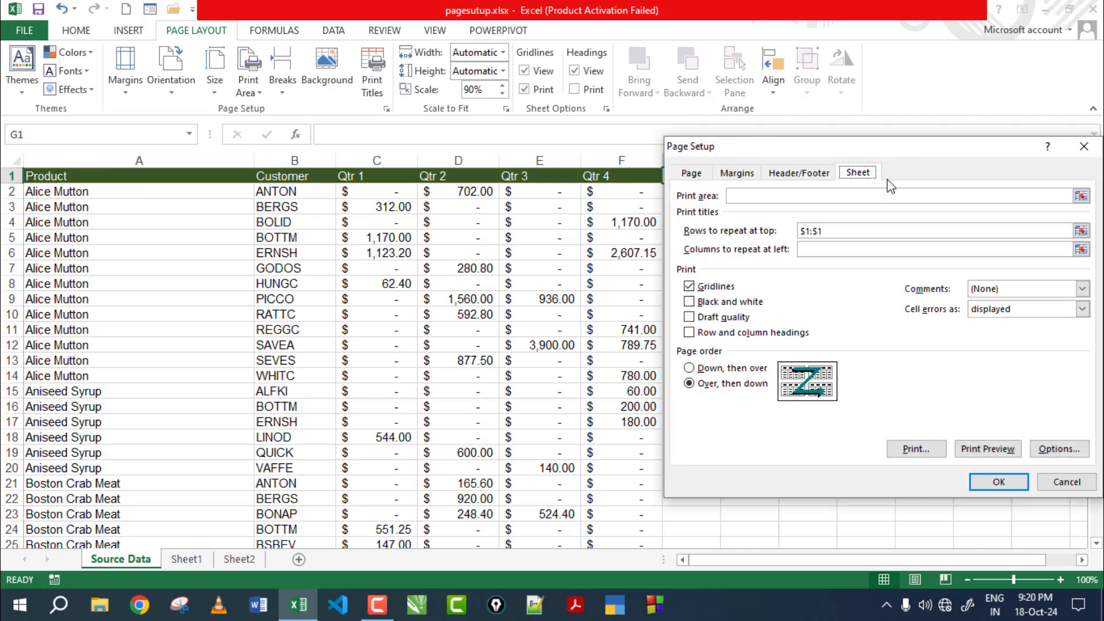
{"action": "left_click", "coordinate": [1048, 483]}
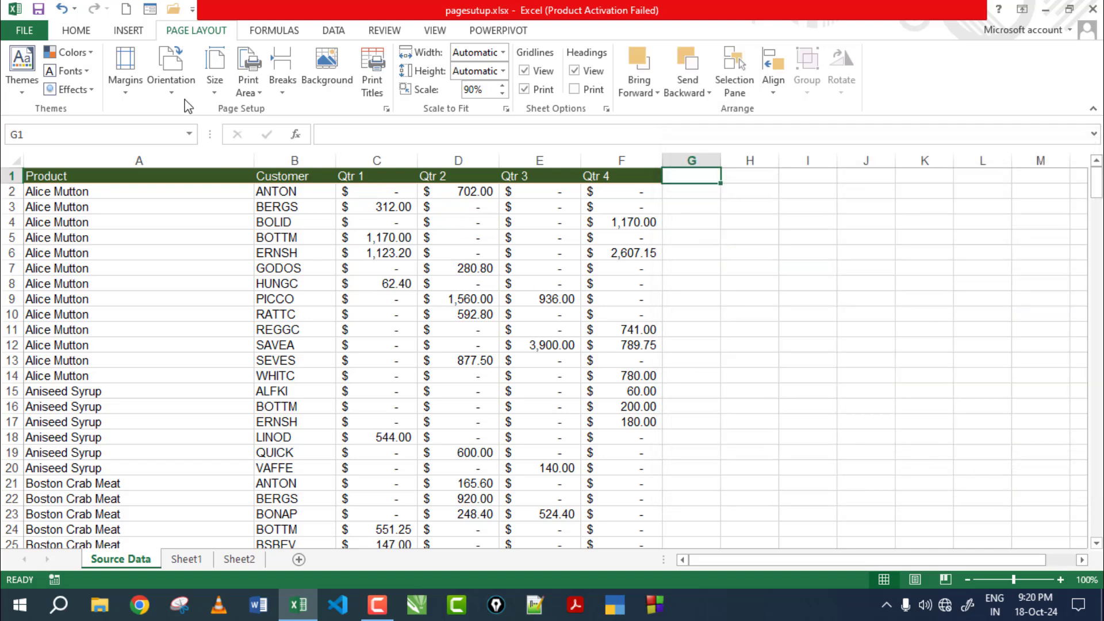
Step: Set the page orientation to Portrait and the paper size to A4
{"action": "left_click", "coordinate": [172, 83]}
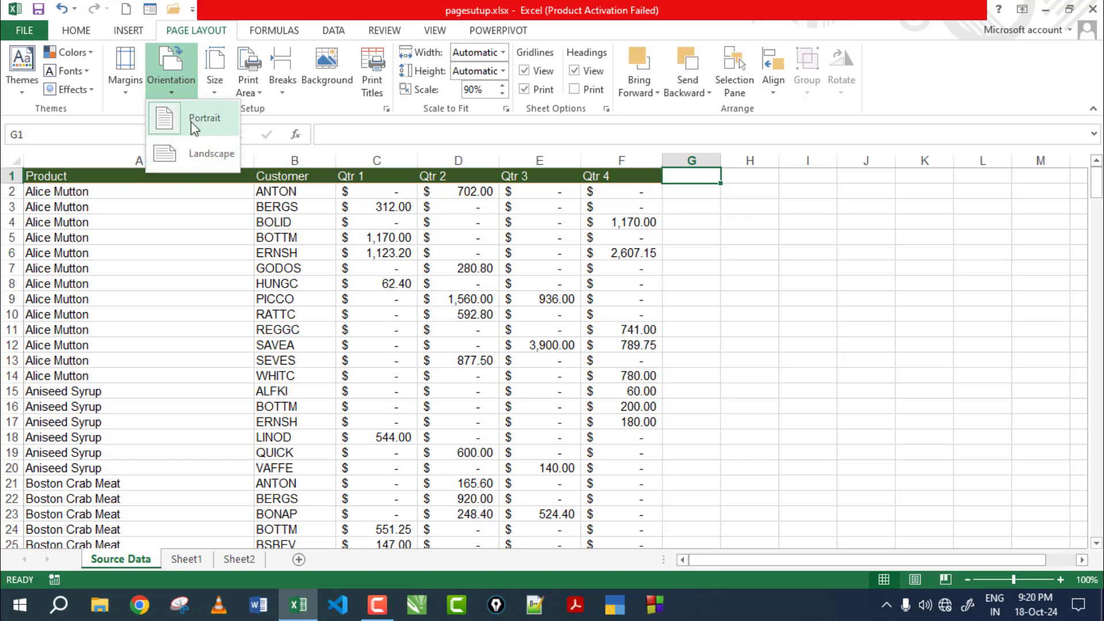
{"action": "left_click", "coordinate": [191, 158]}
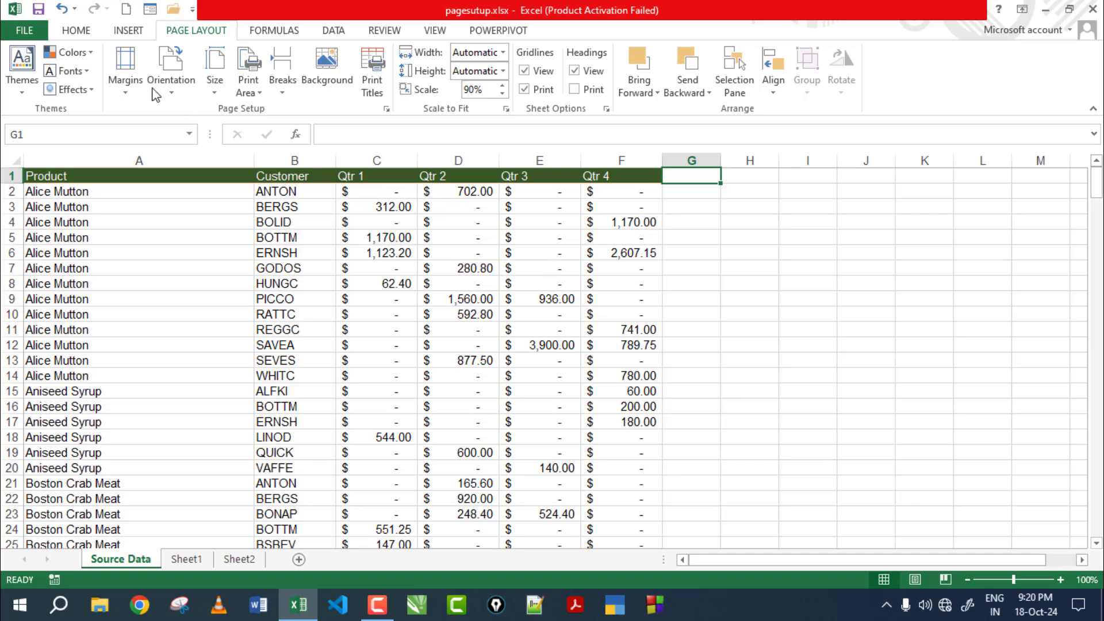
{"action": "left_click", "coordinate": [168, 86]}
{"action": "left_click", "coordinate": [190, 126]}
{"action": "left_click", "coordinate": [215, 85]}
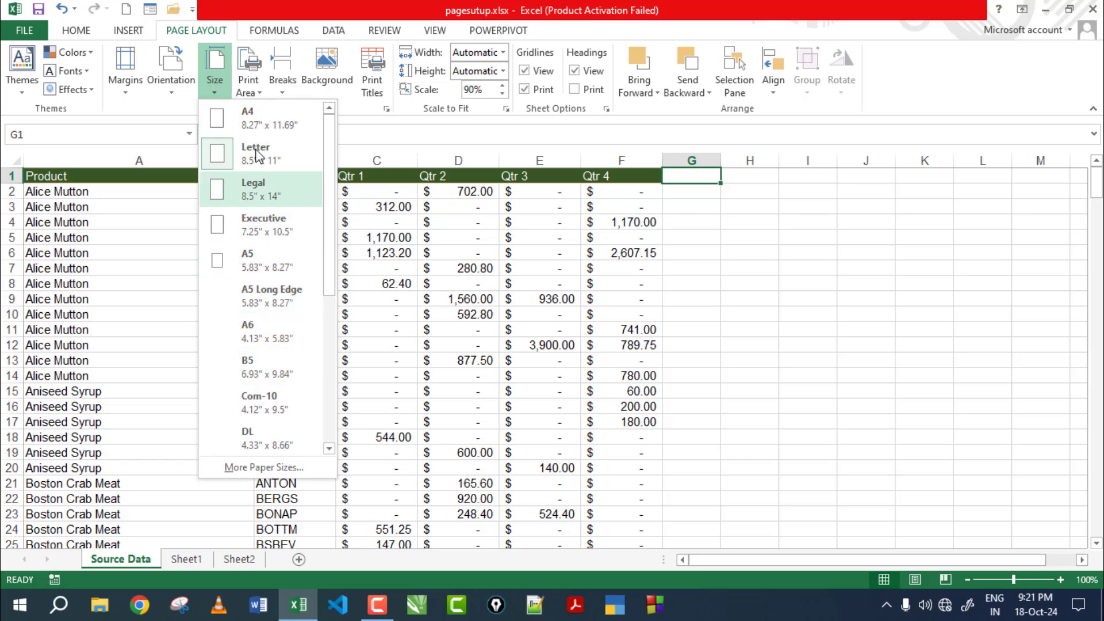
{"action": "left_click", "coordinate": [257, 118]}
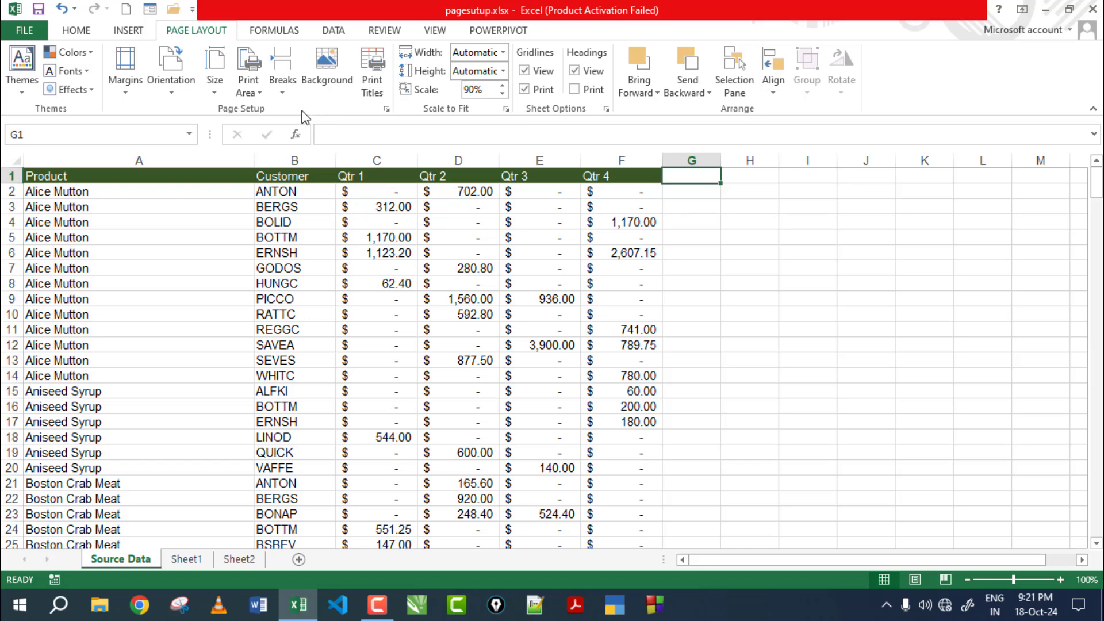
Step: Set A1:F19 as the print area and preview how it prints
{"action": "left_click", "coordinate": [262, 95]}
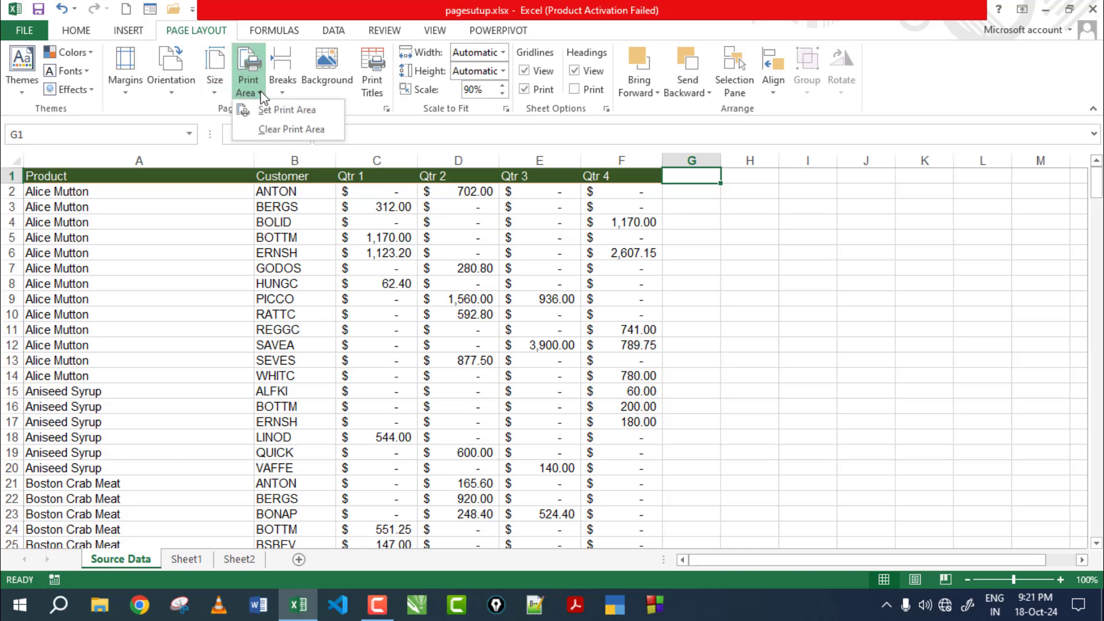
{"action": "left_click", "coordinate": [792, 267]}
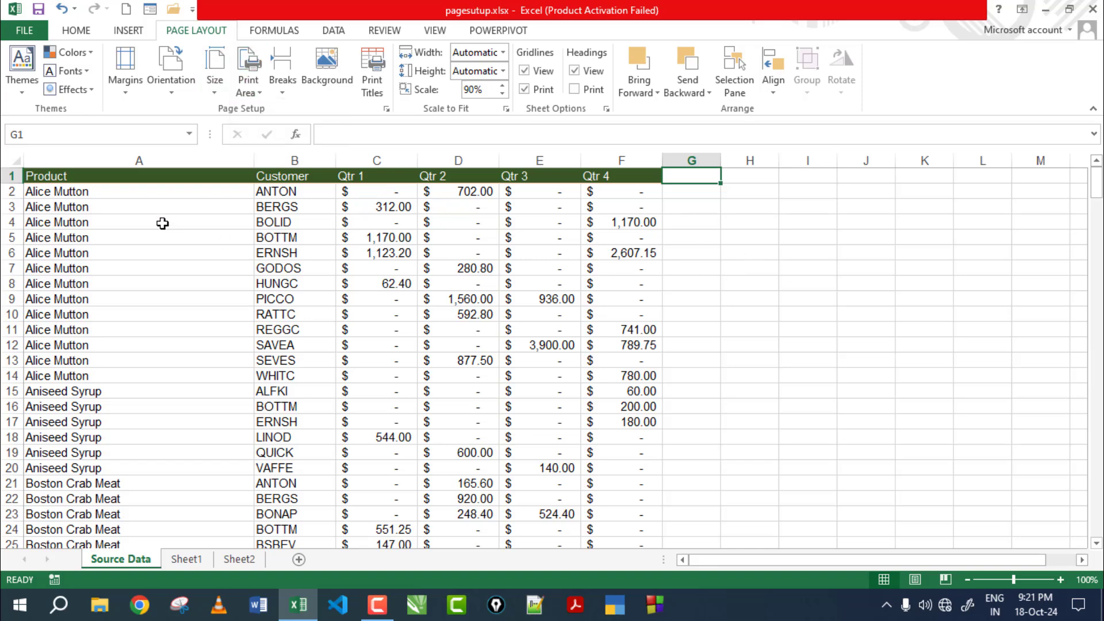
{"action": "mouse_move", "coordinate": [27, 176]}
{"action": "left_mouse_down"}
{"action": "mouse_move", "coordinate": [542, 300]}
{"action": "mouse_move", "coordinate": [618, 387]}
{"action": "mouse_move", "coordinate": [627, 453]}
{"action": "left_mouse_up"}
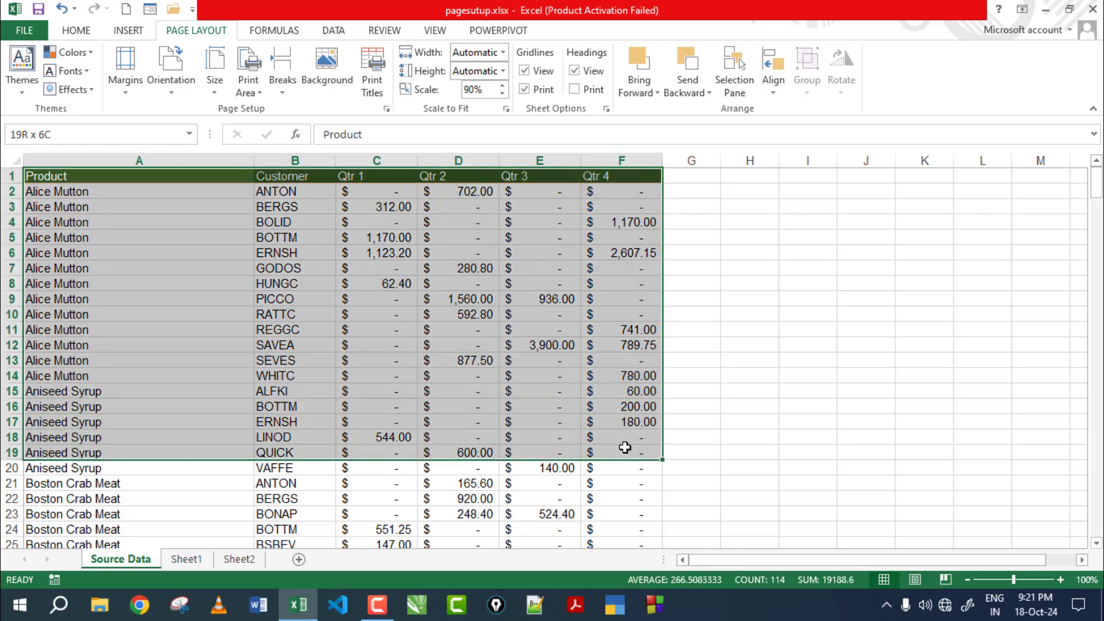
{"action": "left_click", "coordinate": [257, 95]}
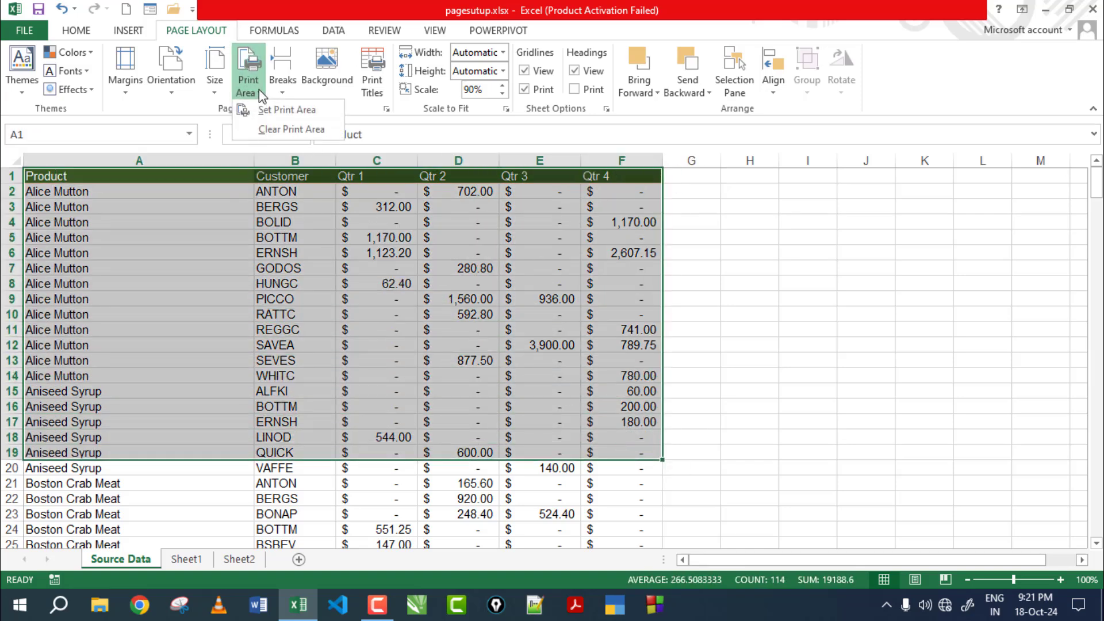
{"action": "left_click", "coordinate": [269, 111]}
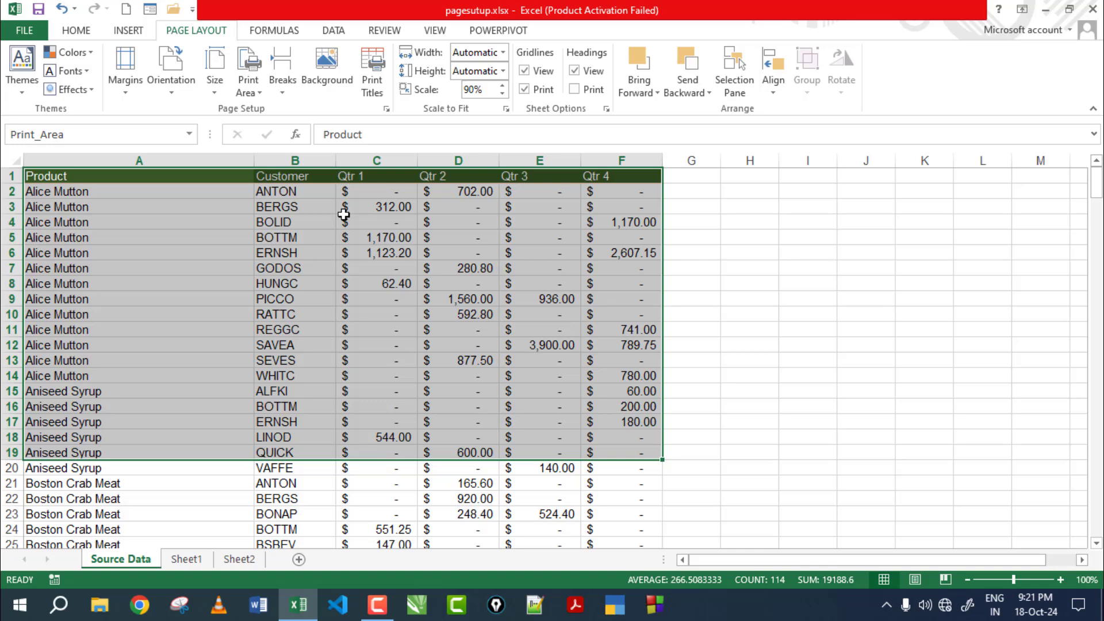
{"action": "key", "text": "ctrl+p"}
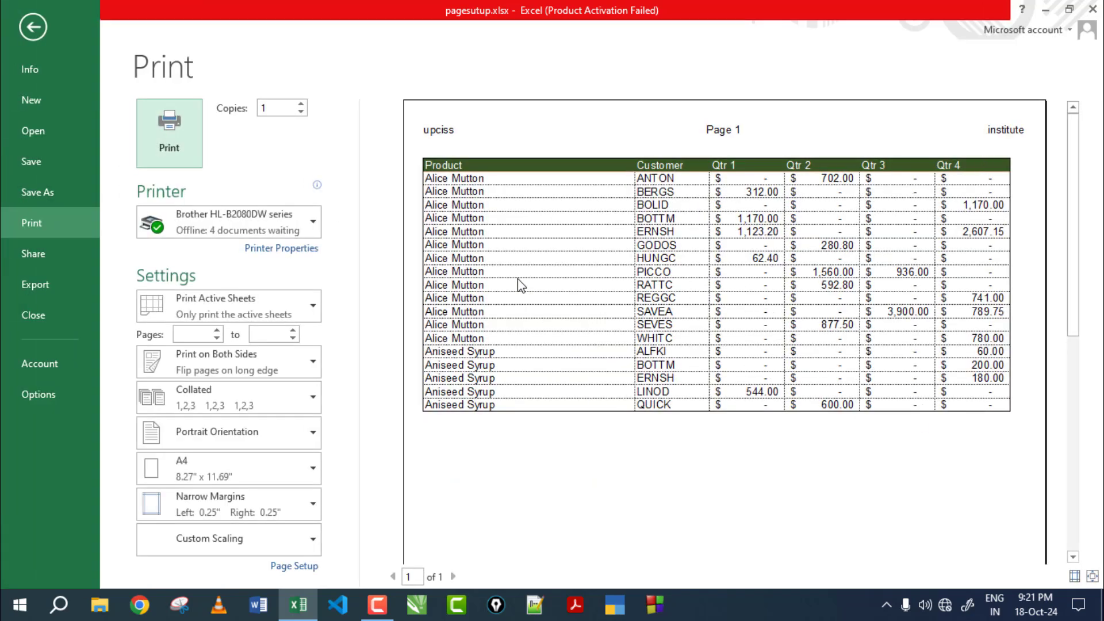
{"action": "key", "text": "Escape"}
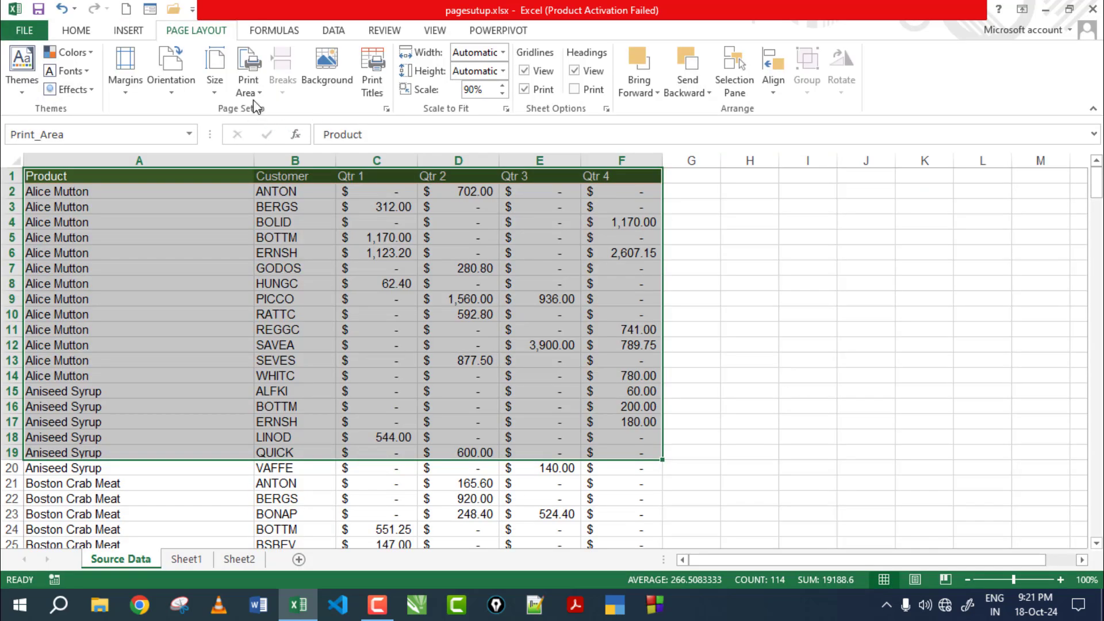
Step: Clear the print area and preview the whole sheet printing across 5 pages
{"action": "left_click", "coordinate": [250, 88]}
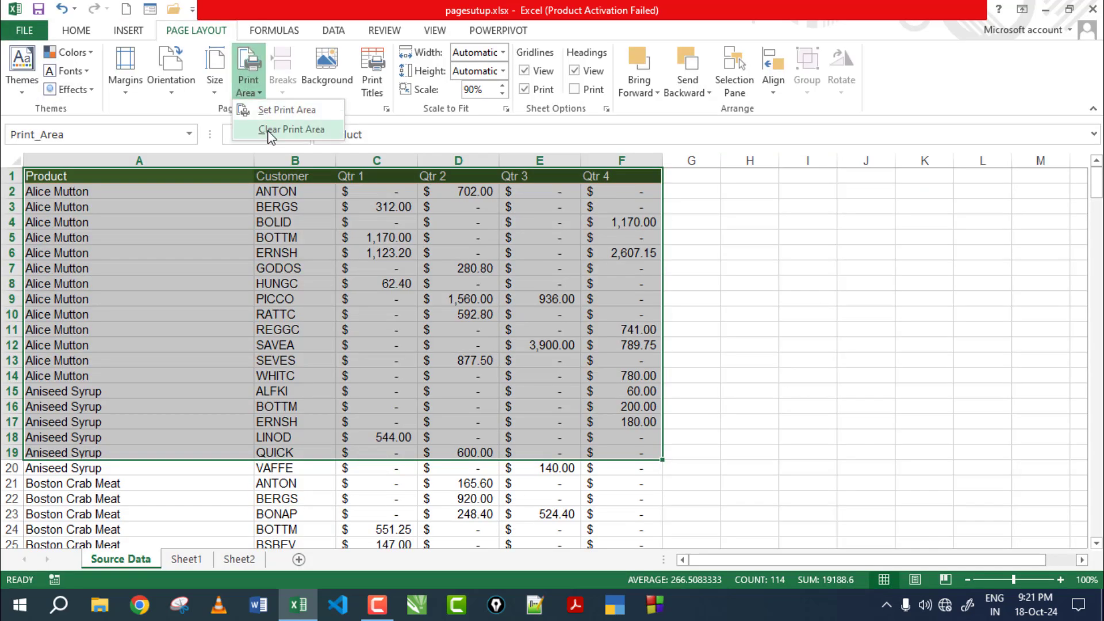
{"action": "left_click", "coordinate": [271, 132]}
{"action": "key", "text": "ctrl+p"}
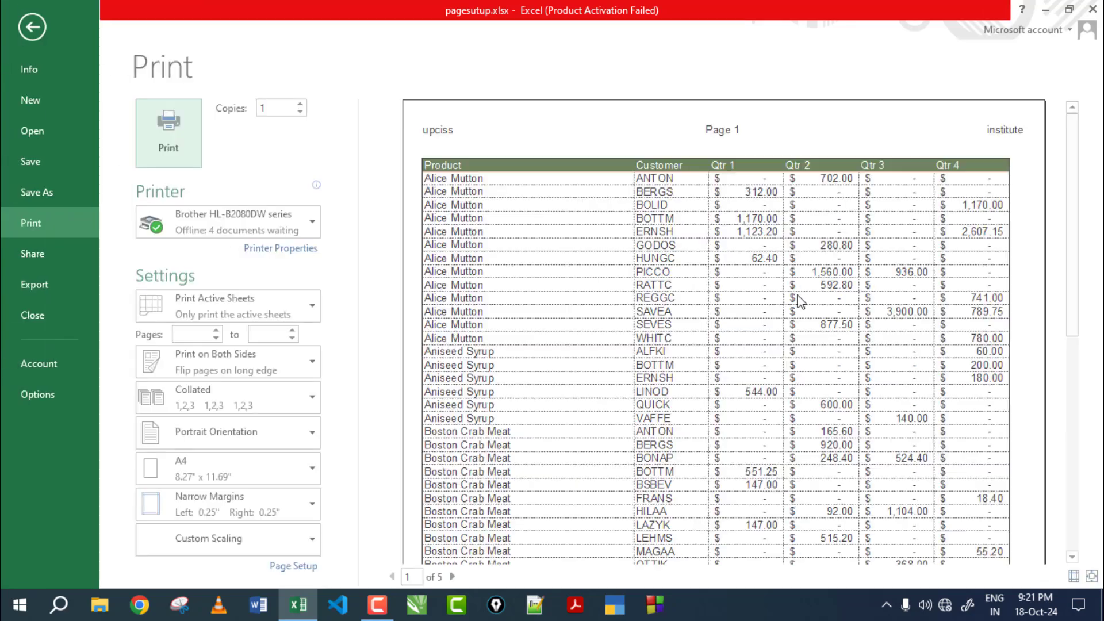
{"action": "scroll", "coordinate": [669, 236], "scroll_direction": "down", "scroll_amount": 3}
{"action": "scroll", "coordinate": [669, 243], "scroll_direction": "down", "scroll_amount": 3}
{"action": "scroll", "coordinate": [669, 243], "scroll_direction": "up", "scroll_amount": 3}
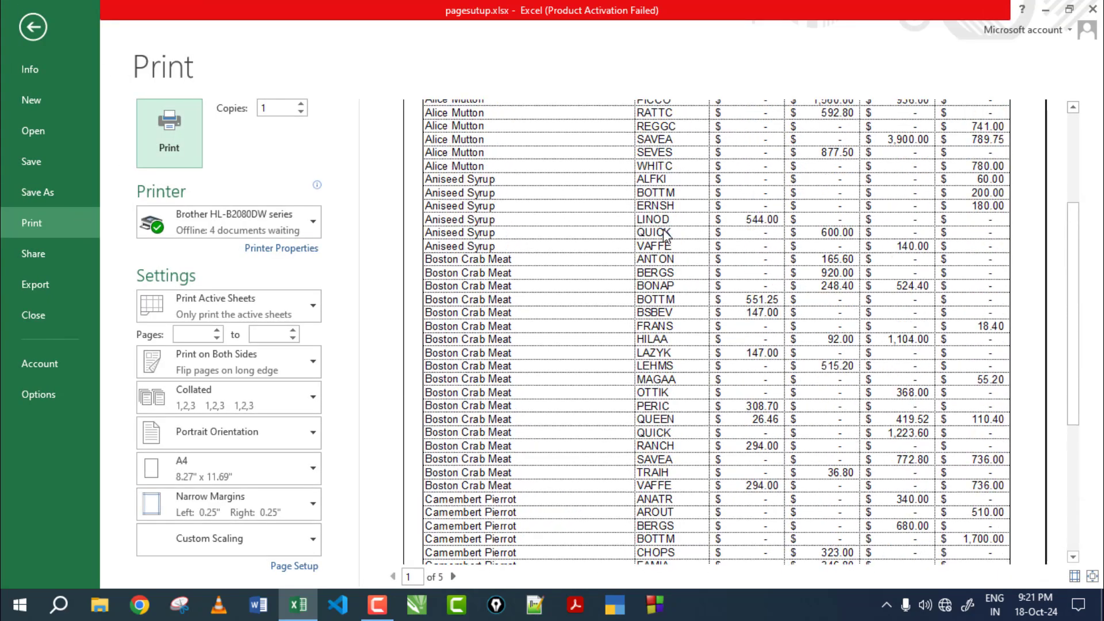
{"action": "scroll", "coordinate": [668, 243], "scroll_direction": "up", "scroll_amount": 3}
{"action": "key", "text": "Escape"}
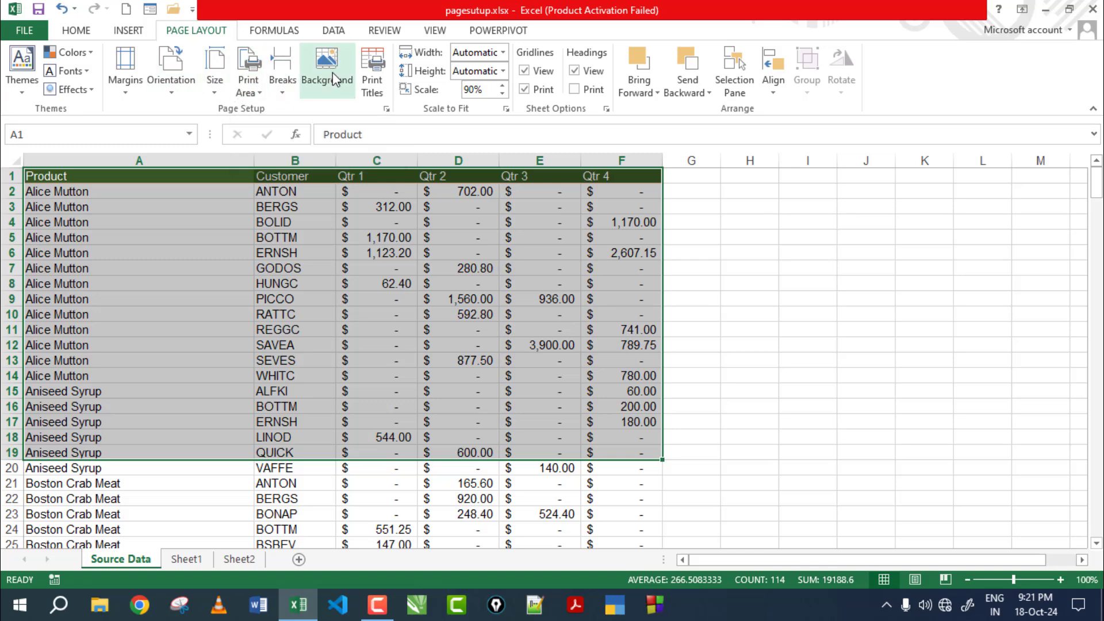
{"action": "left_click", "coordinate": [396, 299]}
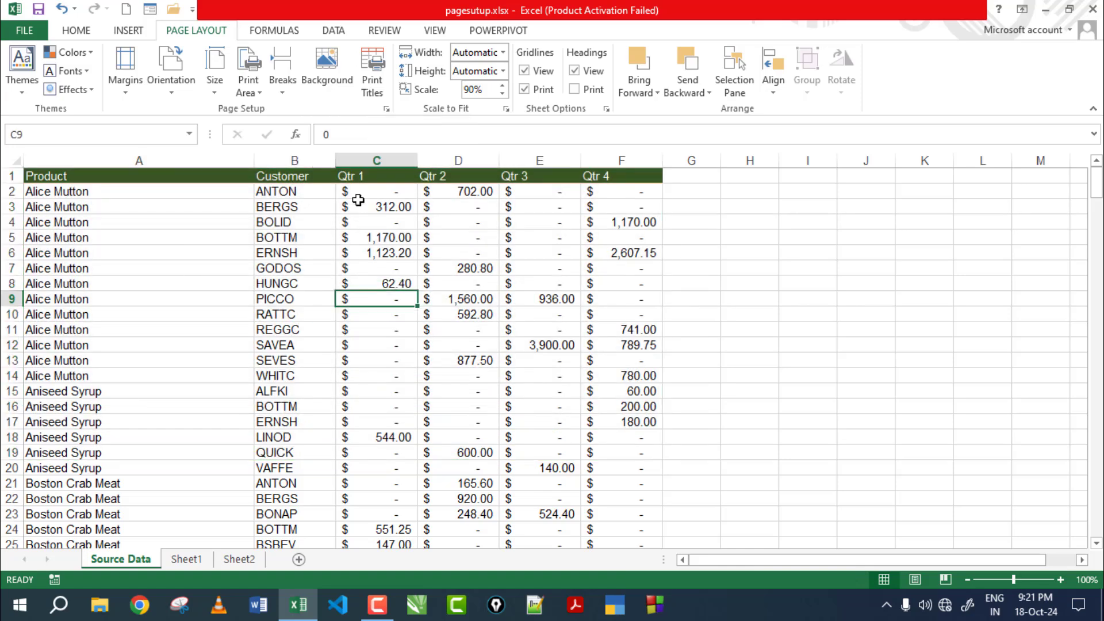
{"action": "left_click", "coordinate": [320, 77]}
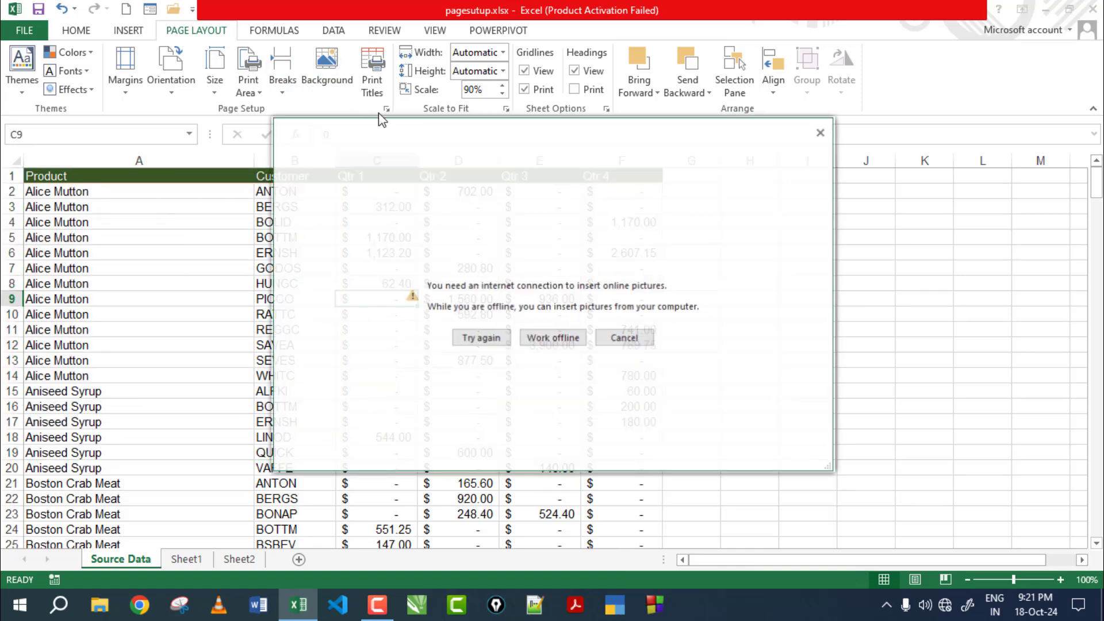
{"action": "left_click", "coordinate": [544, 340]}
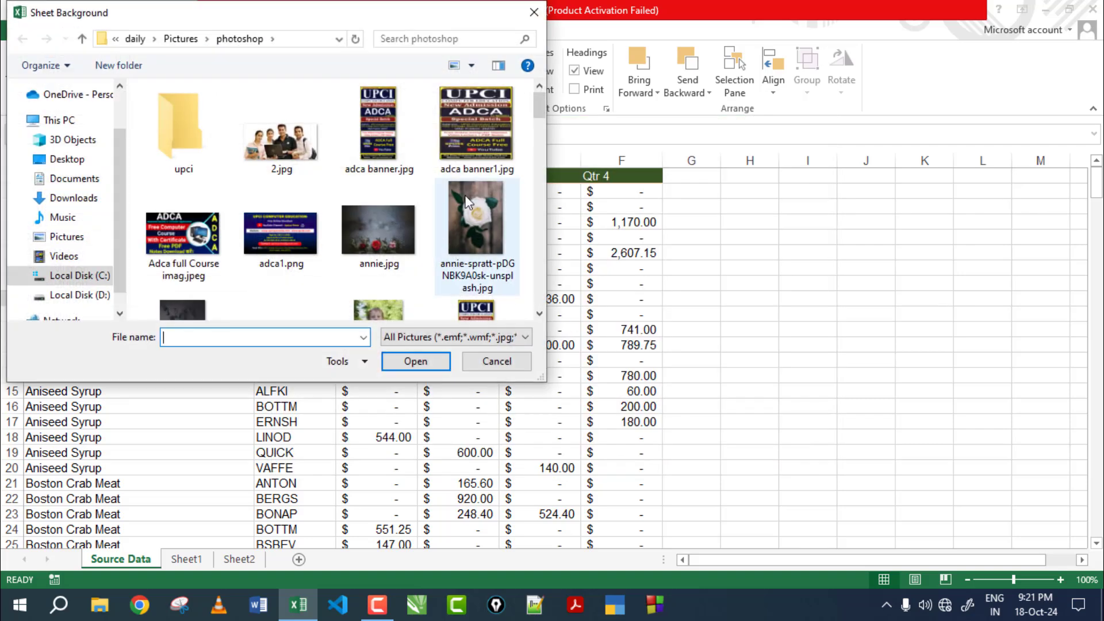
{"action": "left_click_drag", "start_coordinate": [543, 110], "coordinate": [542, 143]}
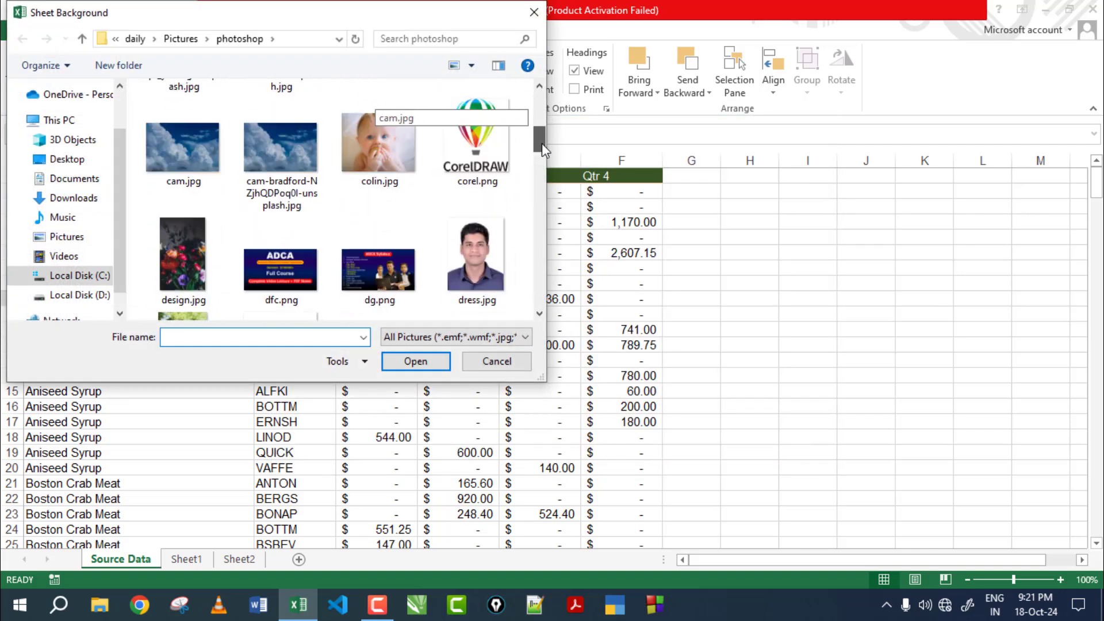
{"action": "double_click", "coordinate": [208, 143]}
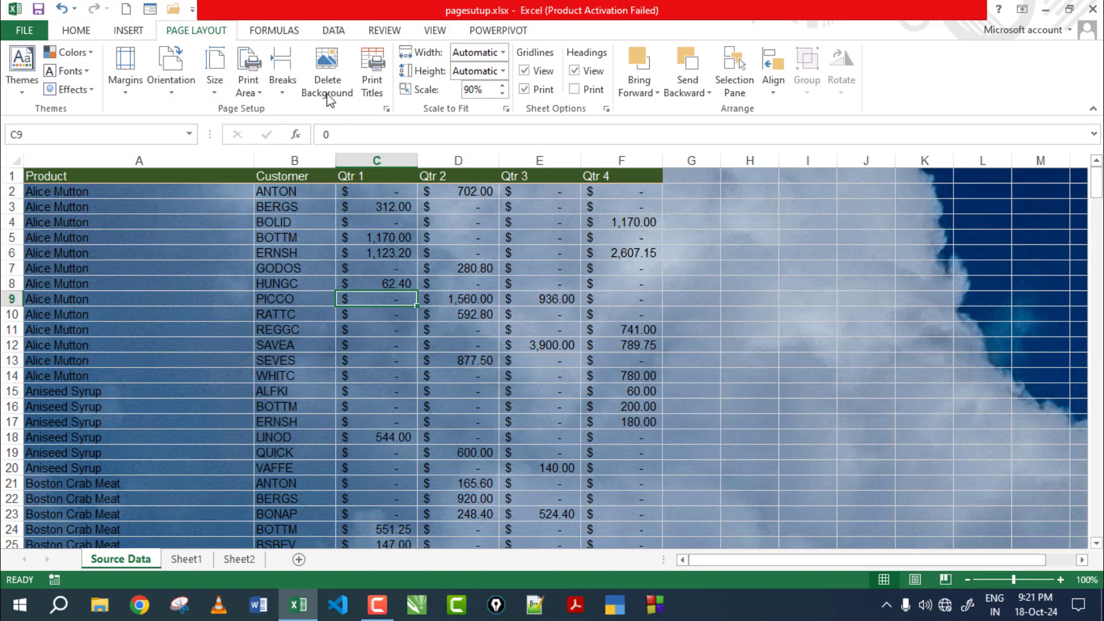
{"action": "left_click", "coordinate": [327, 72]}
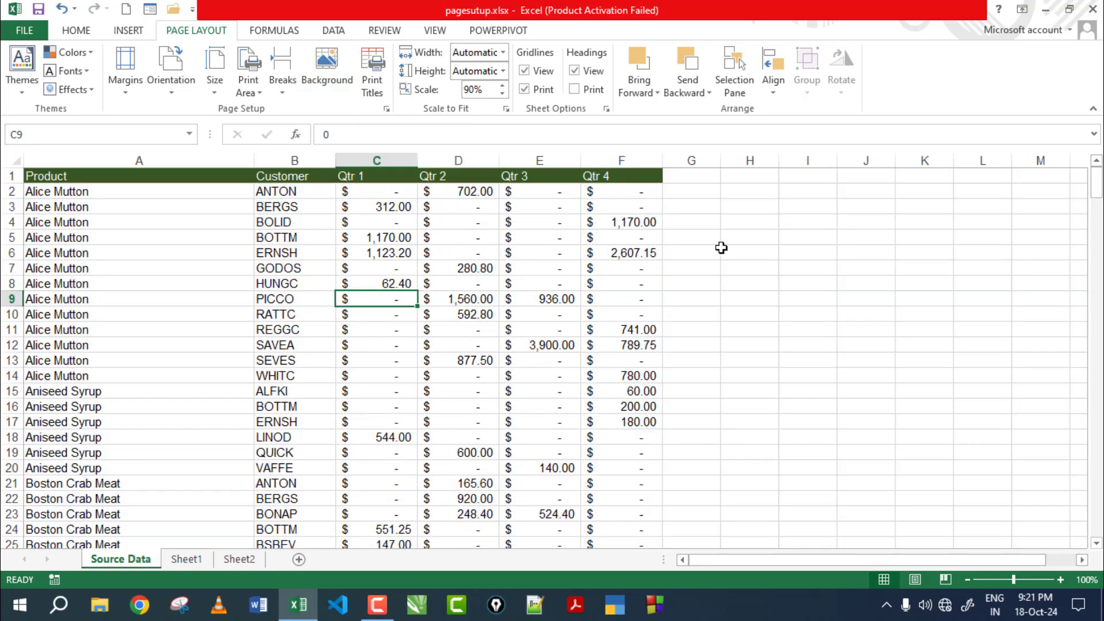
Step: Preview the printout, jumping ahead to page 4, then return to the sheet
{"action": "left_click", "coordinate": [842, 243]}
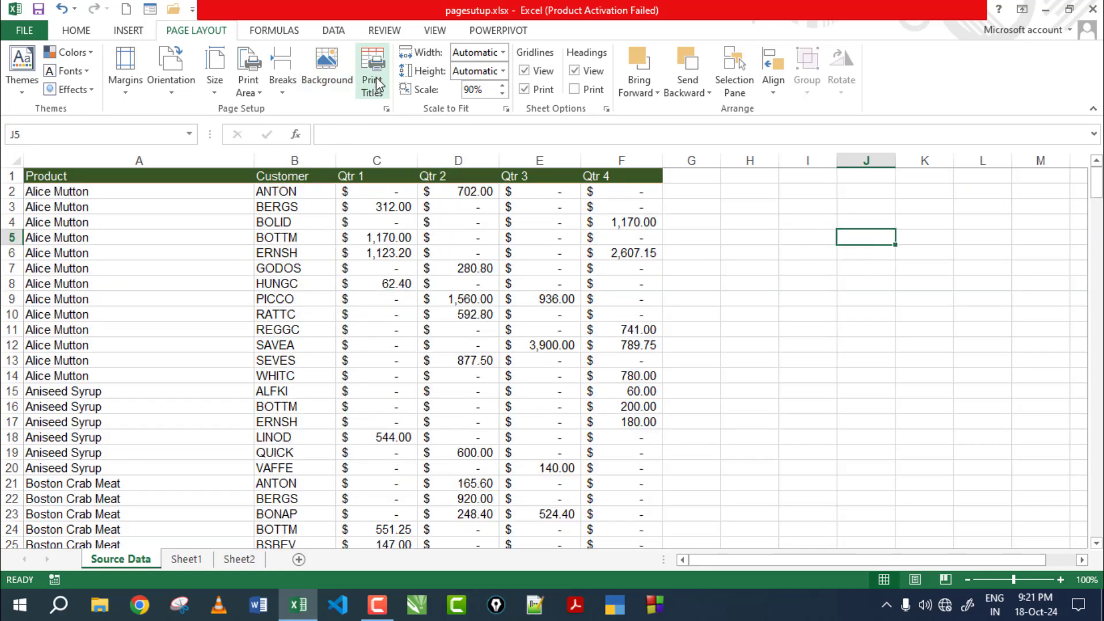
{"action": "left_click", "coordinate": [811, 310]}
{"action": "key", "text": "ctrl+p"}
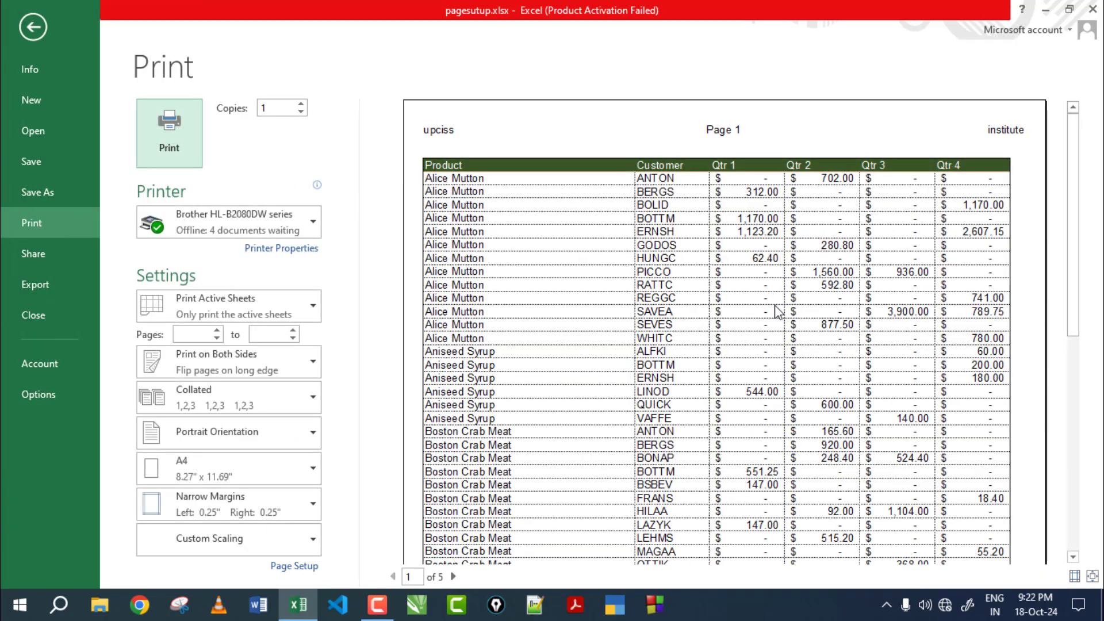
{"action": "left_click", "coordinate": [454, 577]}
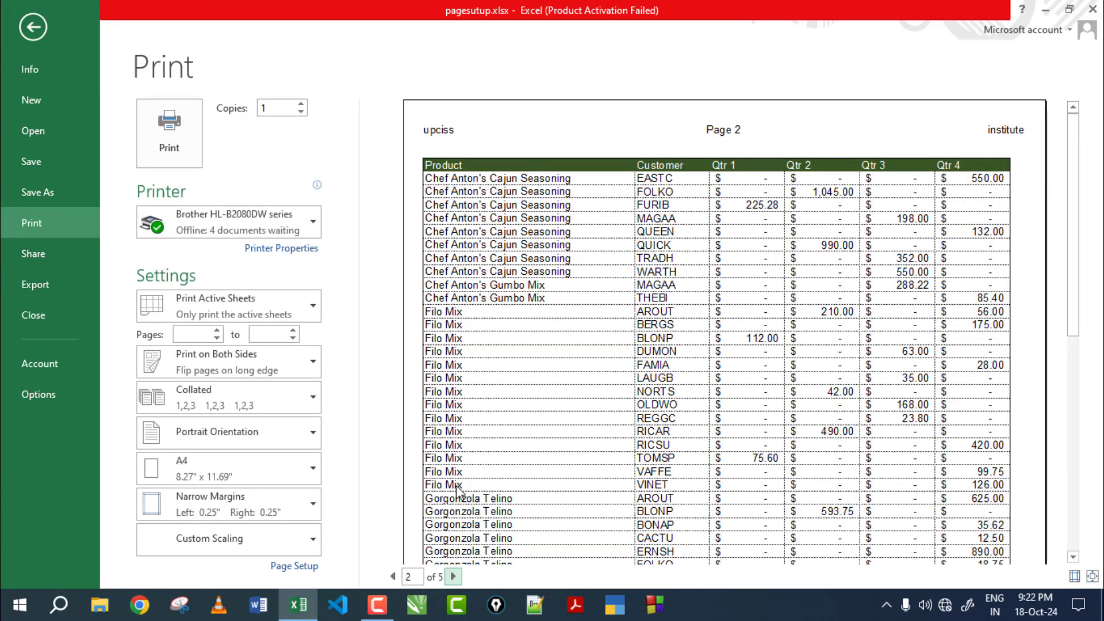
{"action": "double_click", "coordinate": [454, 577]}
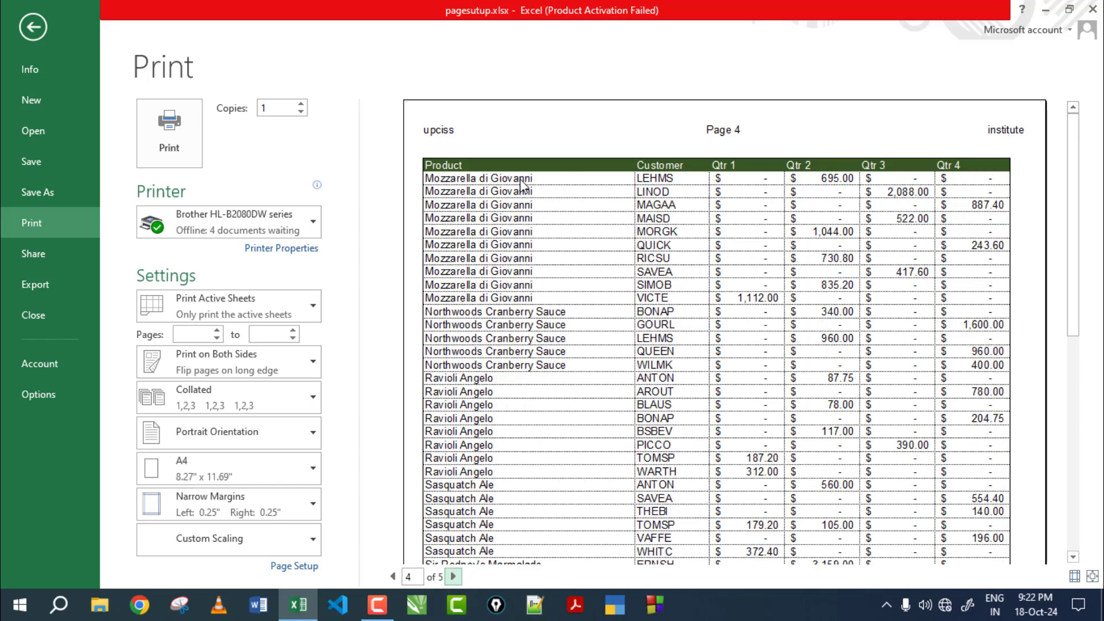
{"action": "key", "text": "Escape"}
Step: Remove row 1 from Rows to repeat at top in the Print Titles settings
{"action": "left_click", "coordinate": [383, 79]}
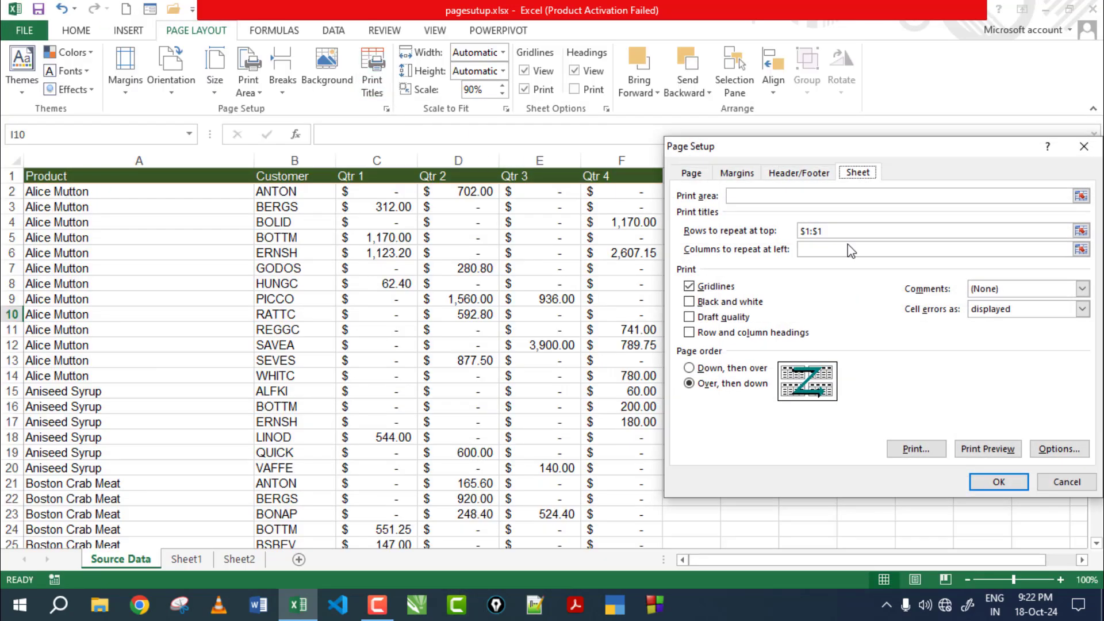
{"action": "left_click", "coordinate": [851, 230]}
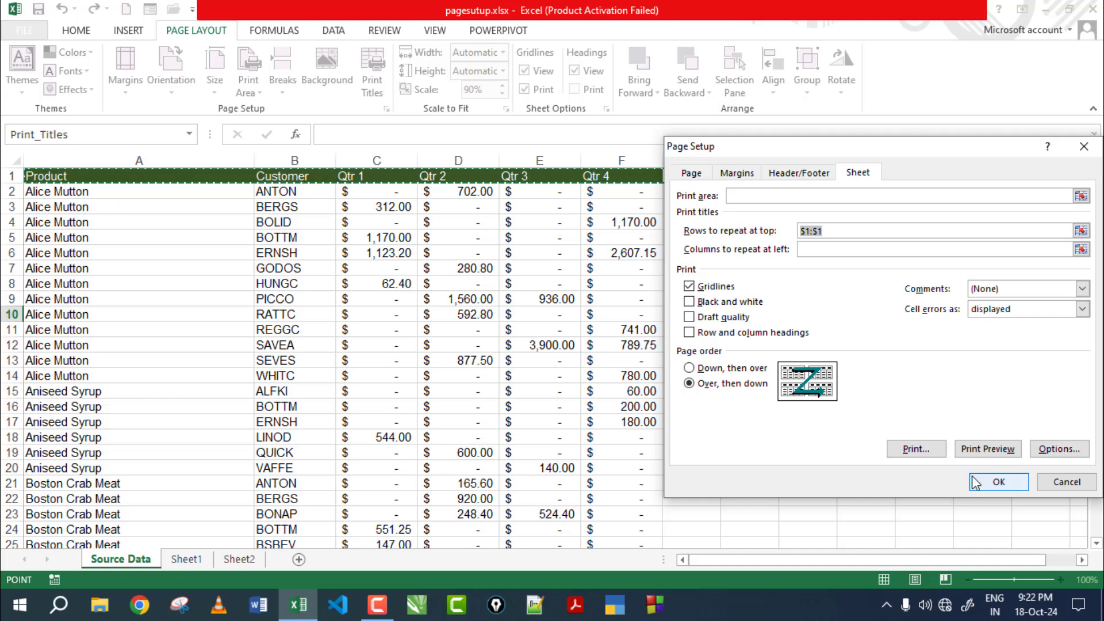
{"action": "key", "text": "BackSpace"}
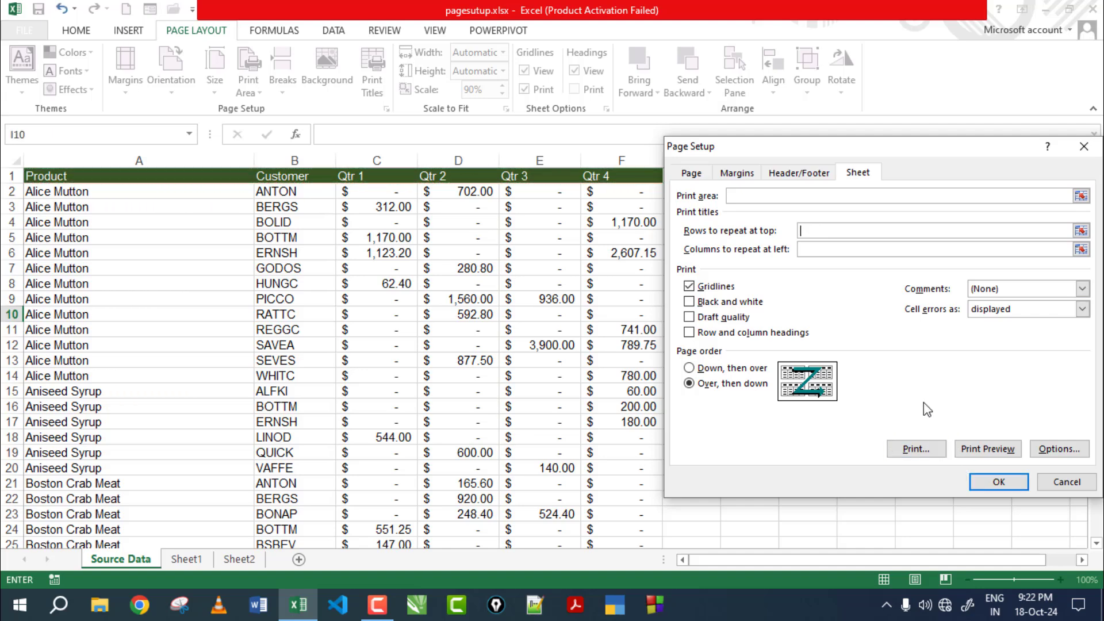
{"action": "left_click", "coordinate": [1006, 485]}
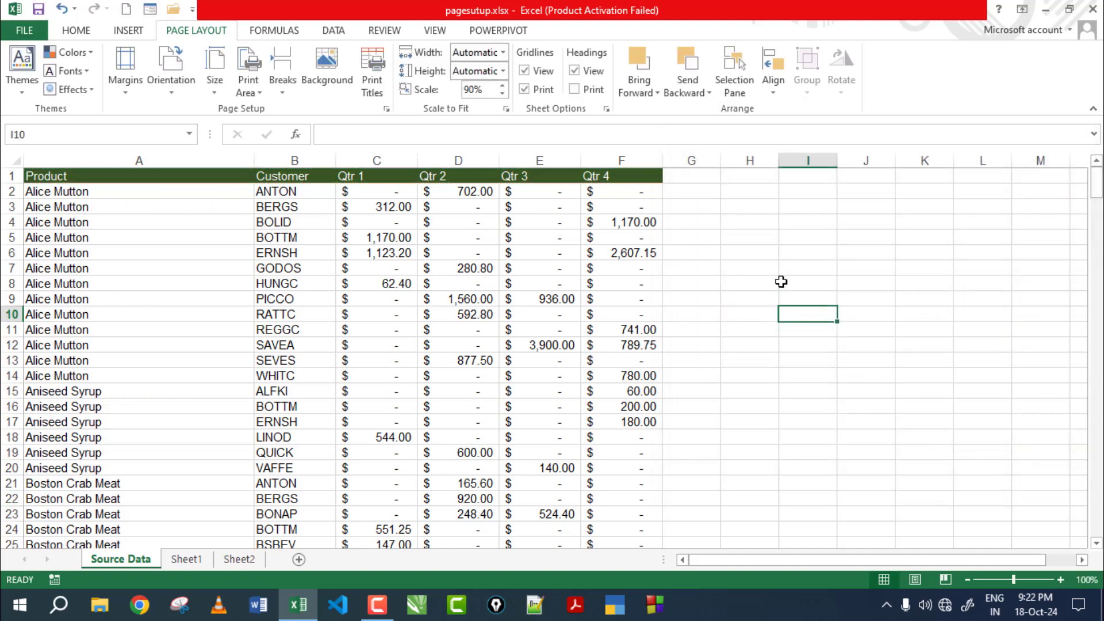
Step: Select the header row A1:F1 and page the preview through to its last page
{"action": "left_click", "coordinate": [754, 206]}
{"action": "left_click_drag", "start_coordinate": [69, 174], "coordinate": [637, 180]}
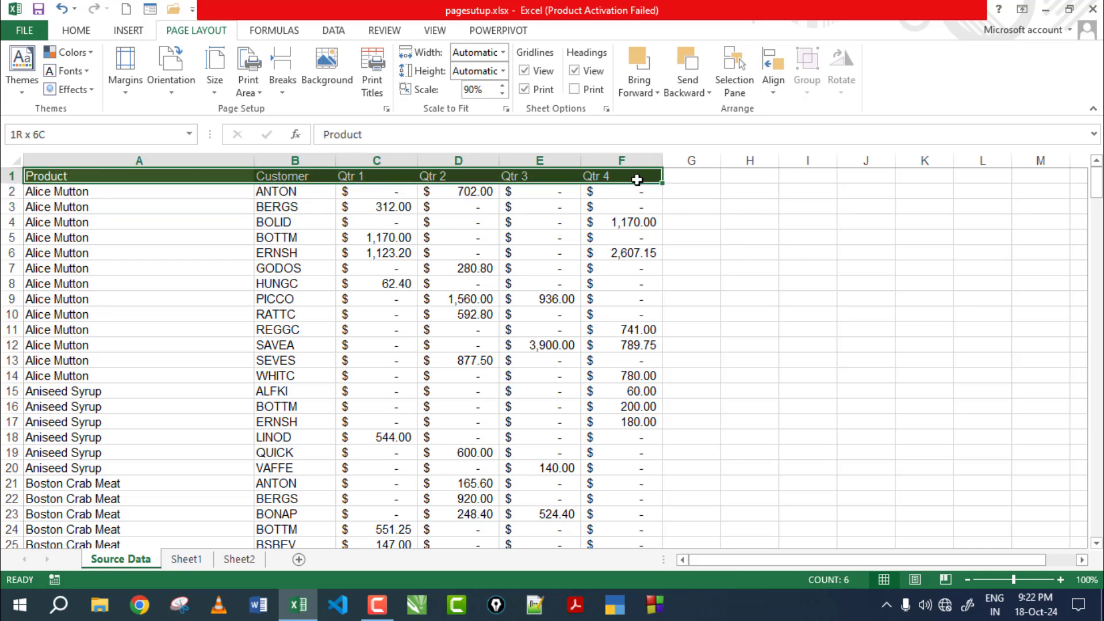
{"action": "left_click_drag", "start_coordinate": [637, 180], "coordinate": [642, 183]}
{"action": "key", "text": "ctrl+p"}
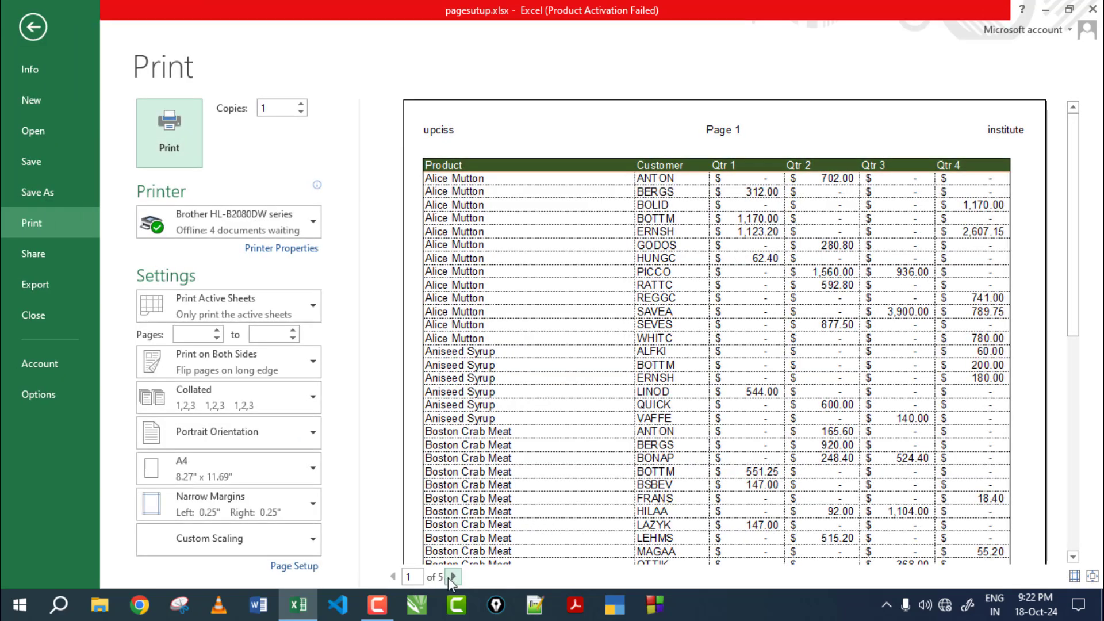
{"action": "left_click", "coordinate": [453, 577]}
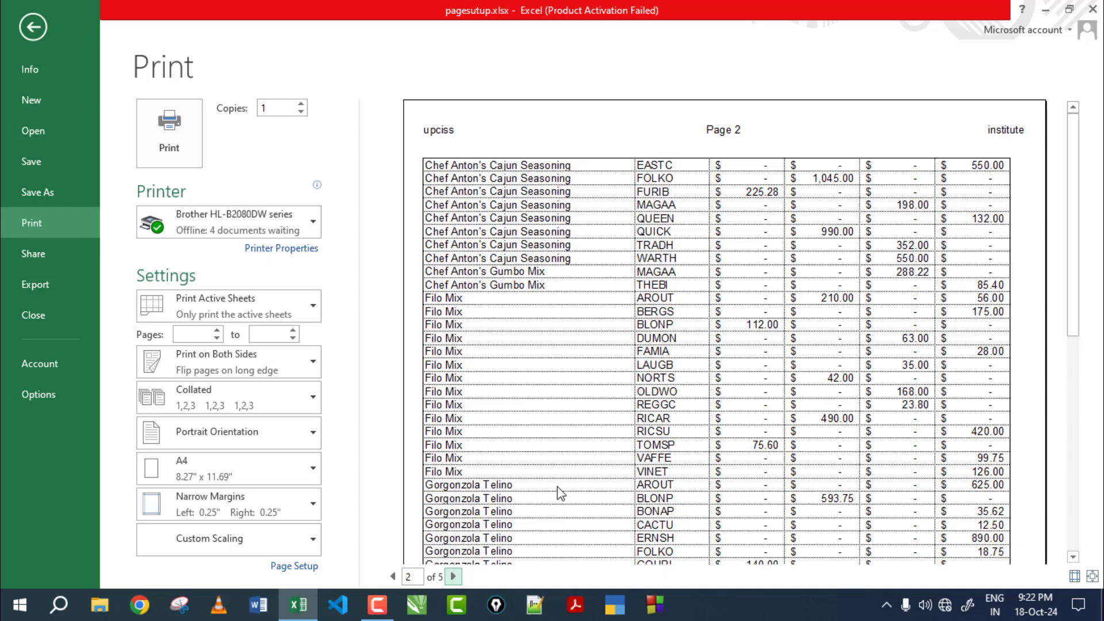
{"action": "left_click", "coordinate": [453, 577]}
{"action": "left_click", "coordinate": [453, 576]}
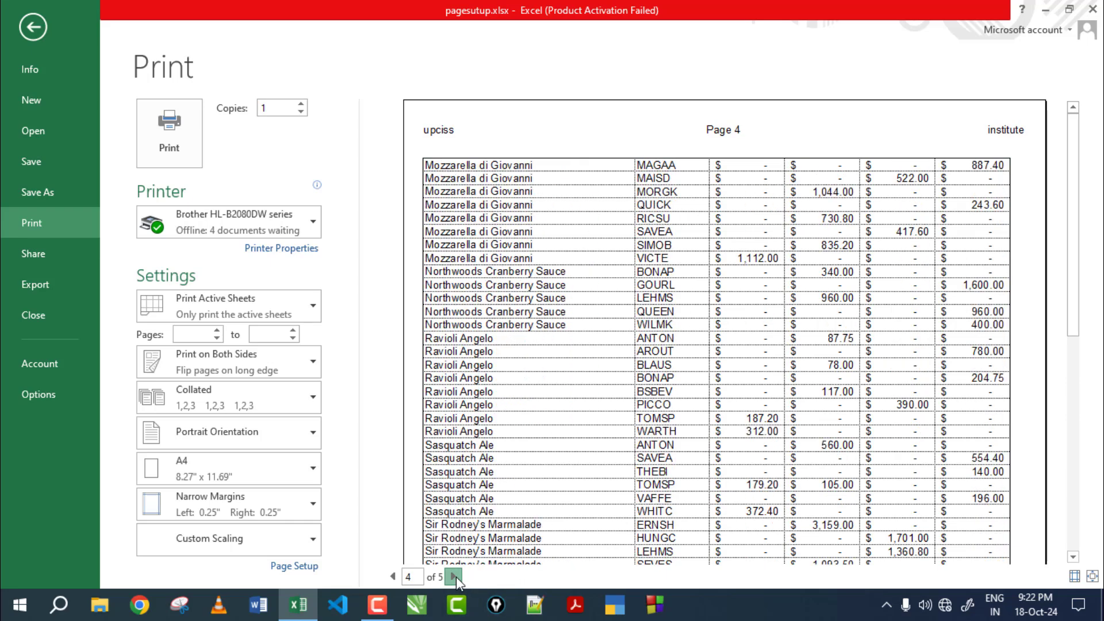
{"action": "left_click", "coordinate": [454, 576]}
{"action": "key", "text": "Escape"}
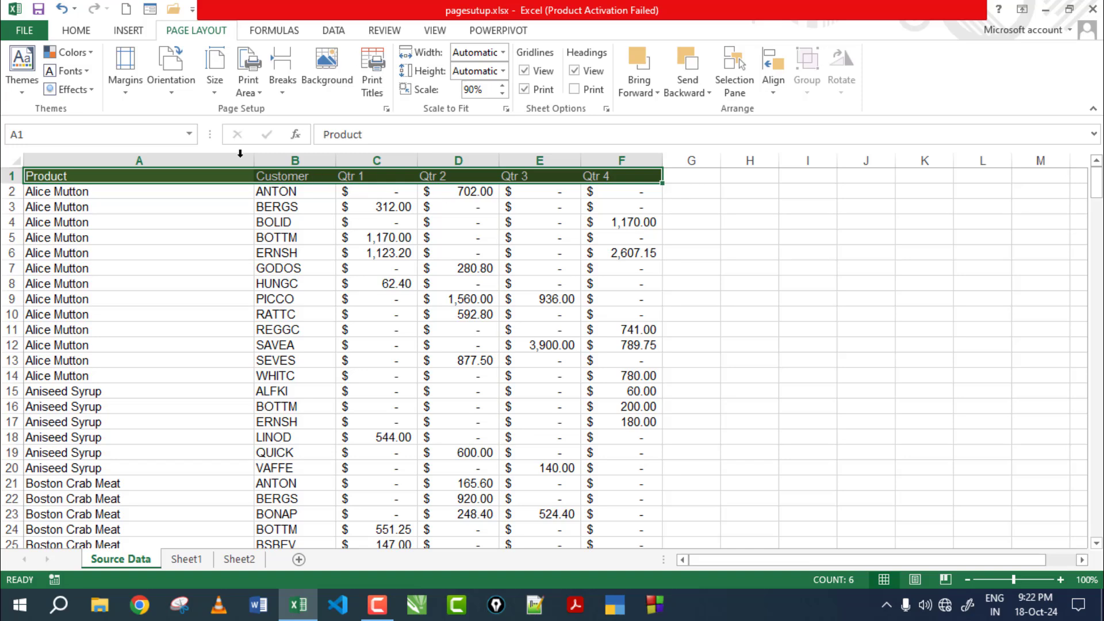
Step: Look through the Page Setup margin and sheet options, closing without changes
{"action": "left_click", "coordinate": [138, 92]}
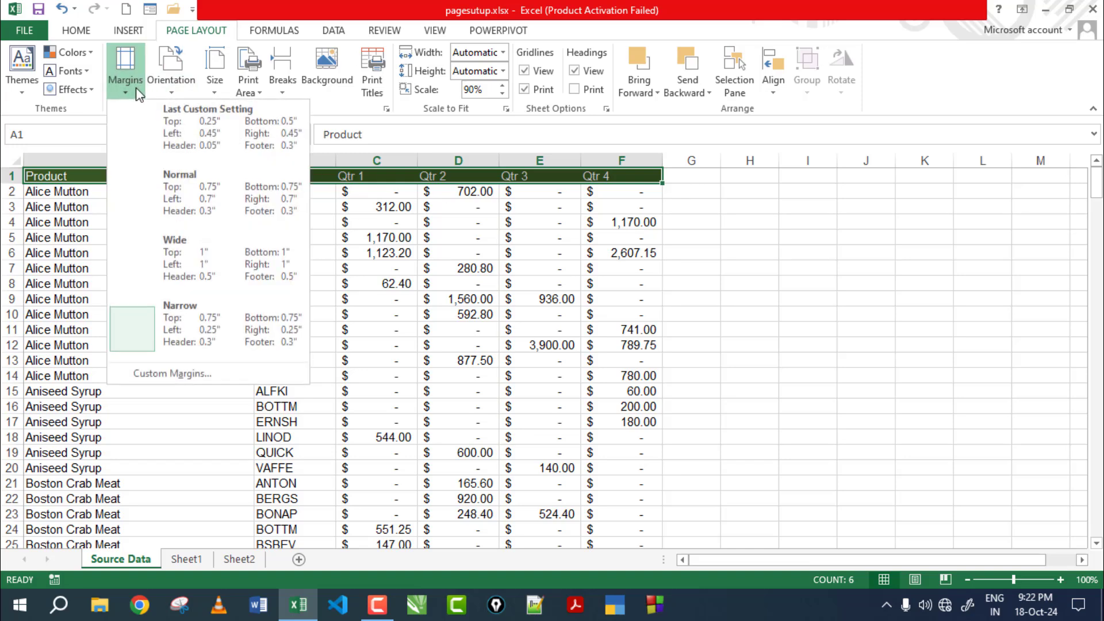
{"action": "left_click", "coordinate": [170, 374]}
{"action": "left_click", "coordinate": [858, 173]}
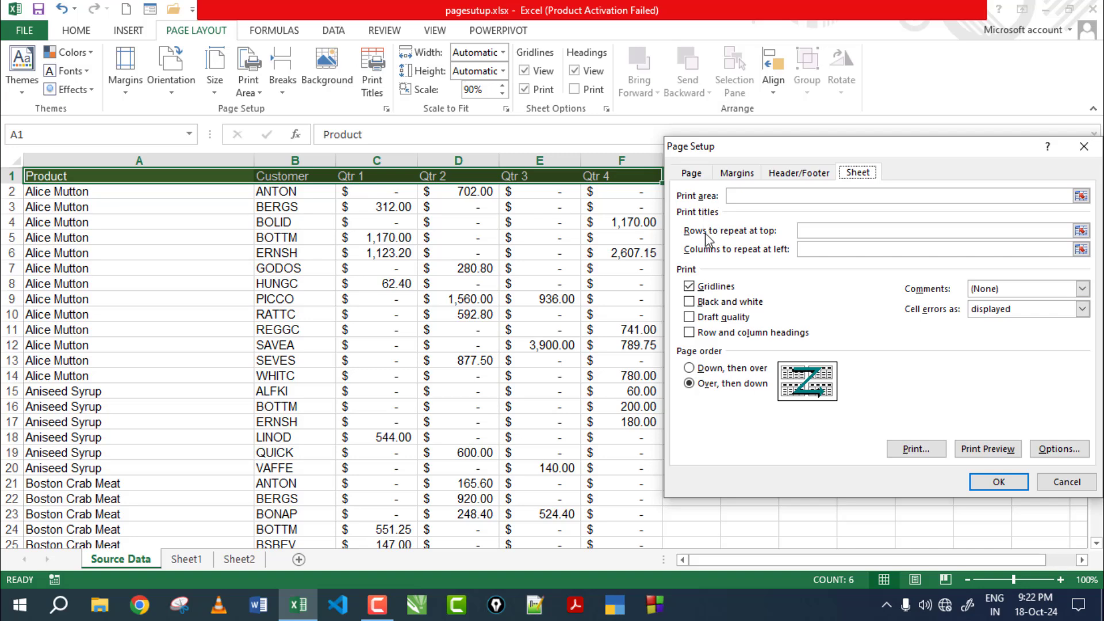
{"action": "left_click", "coordinate": [1066, 483]}
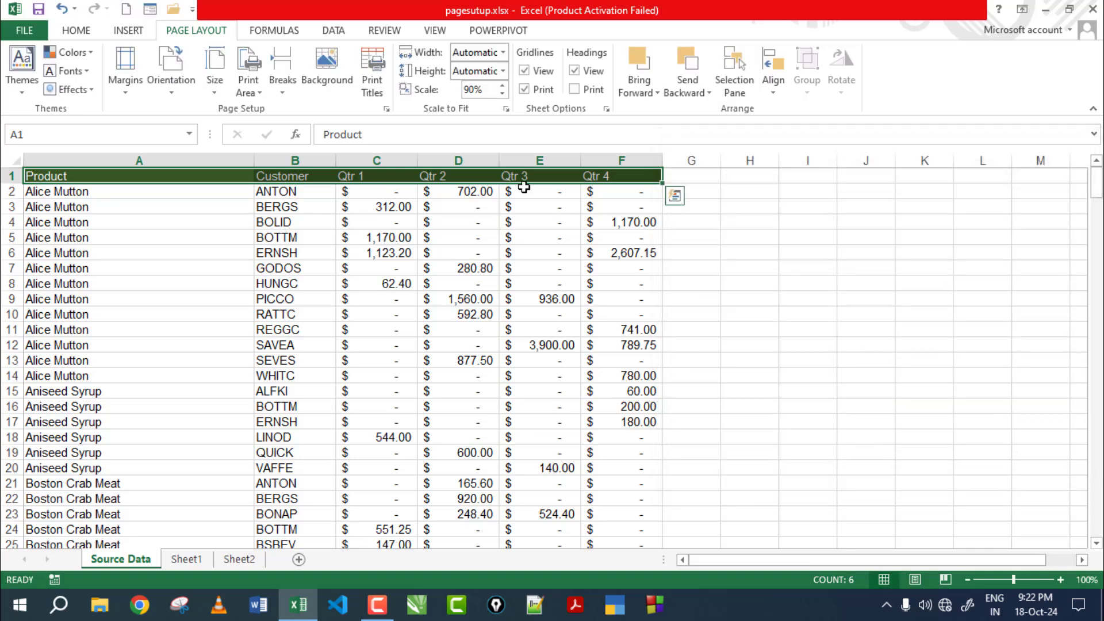
Step: Set row 1 ($1:$1) as the row to repeat at the top of every printed page
{"action": "left_click", "coordinate": [371, 78]}
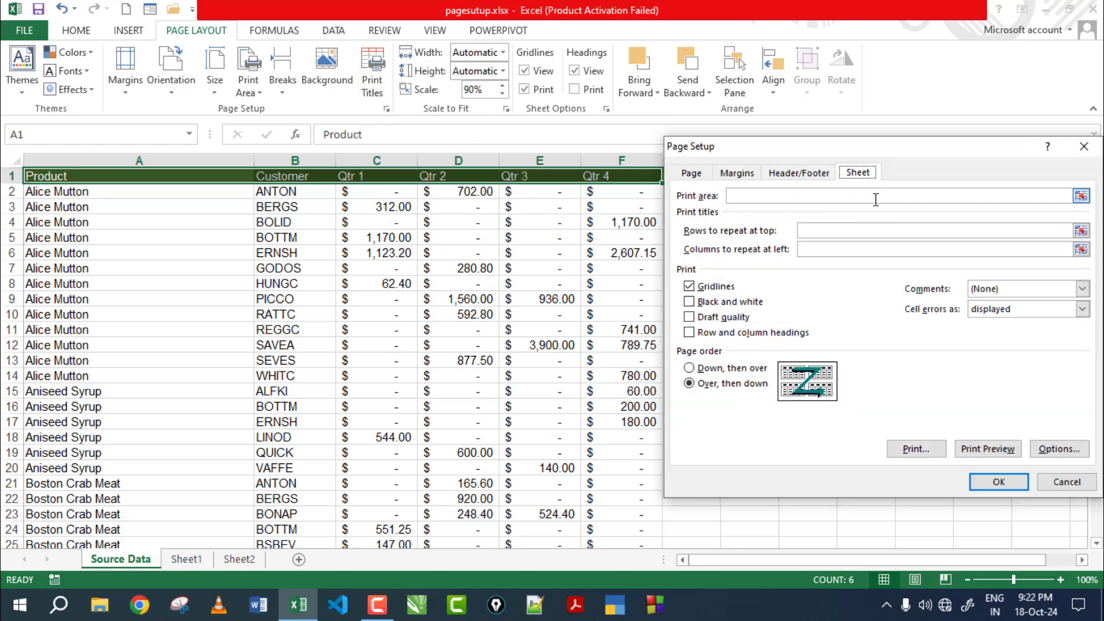
{"action": "left_click", "coordinate": [816, 231]}
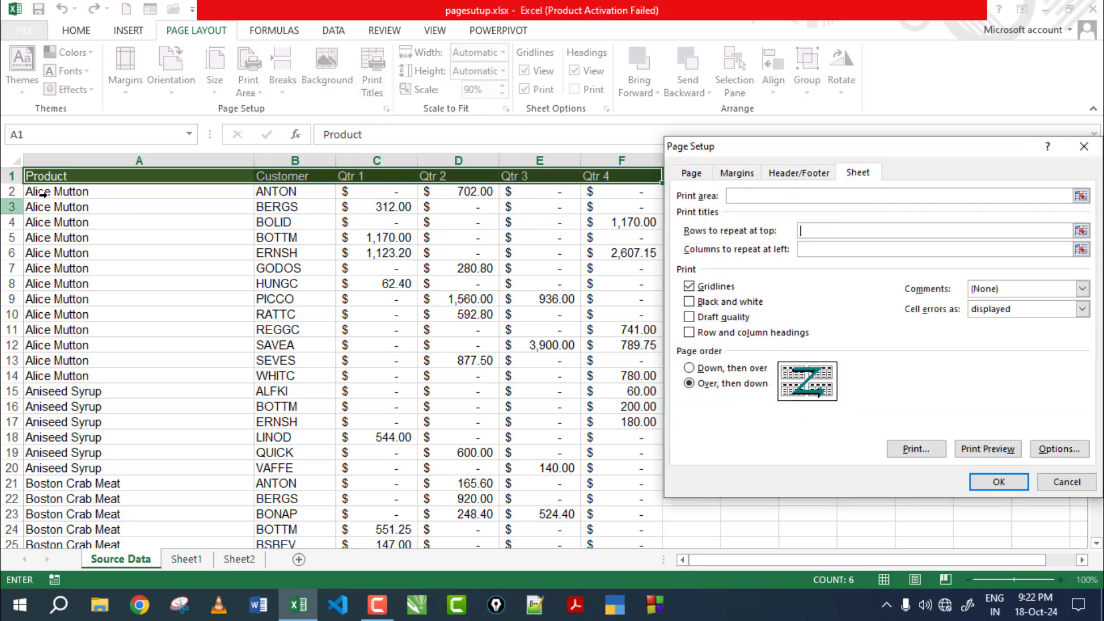
{"action": "left_click", "coordinate": [11, 176]}
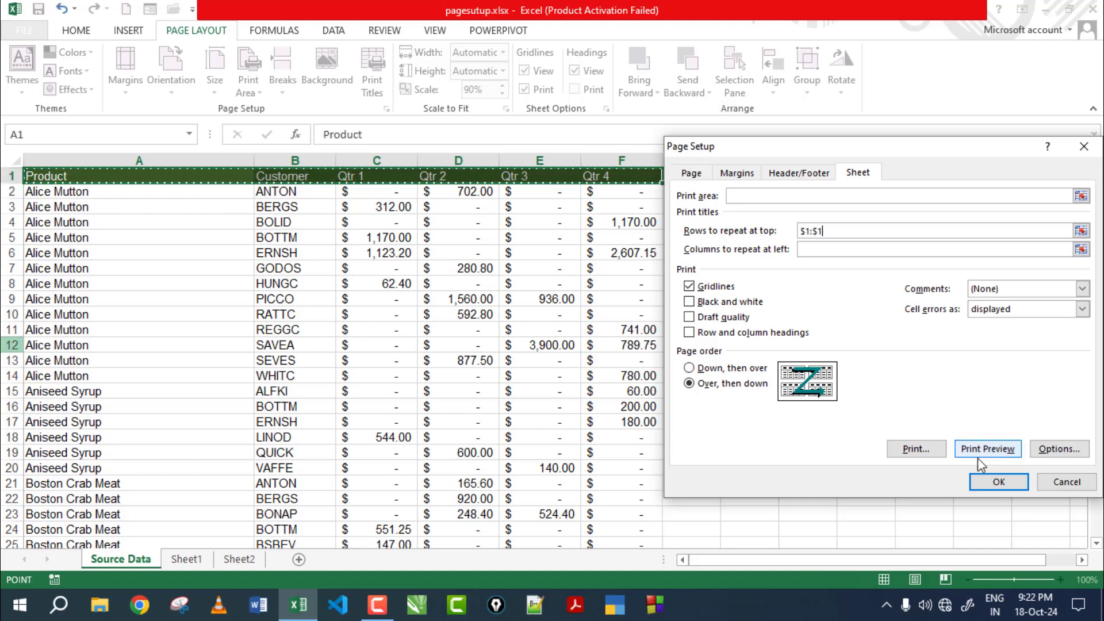
{"action": "left_click", "coordinate": [991, 484]}
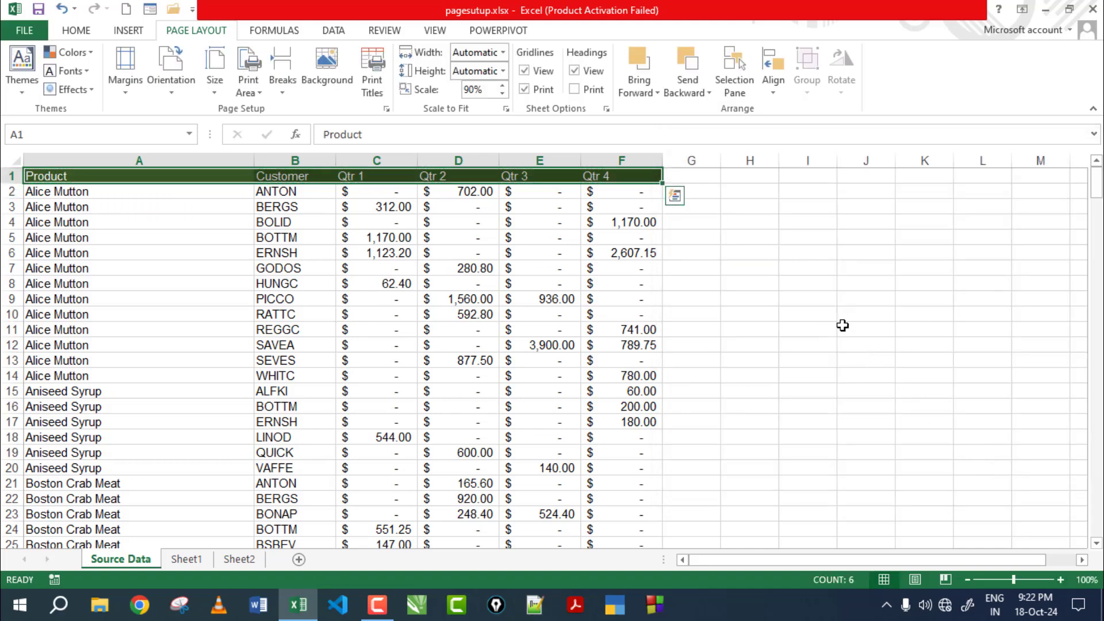
Step: Preview the printout to confirm the Product header row repeats through to the last page
{"action": "key", "text": "ctrl+p"}
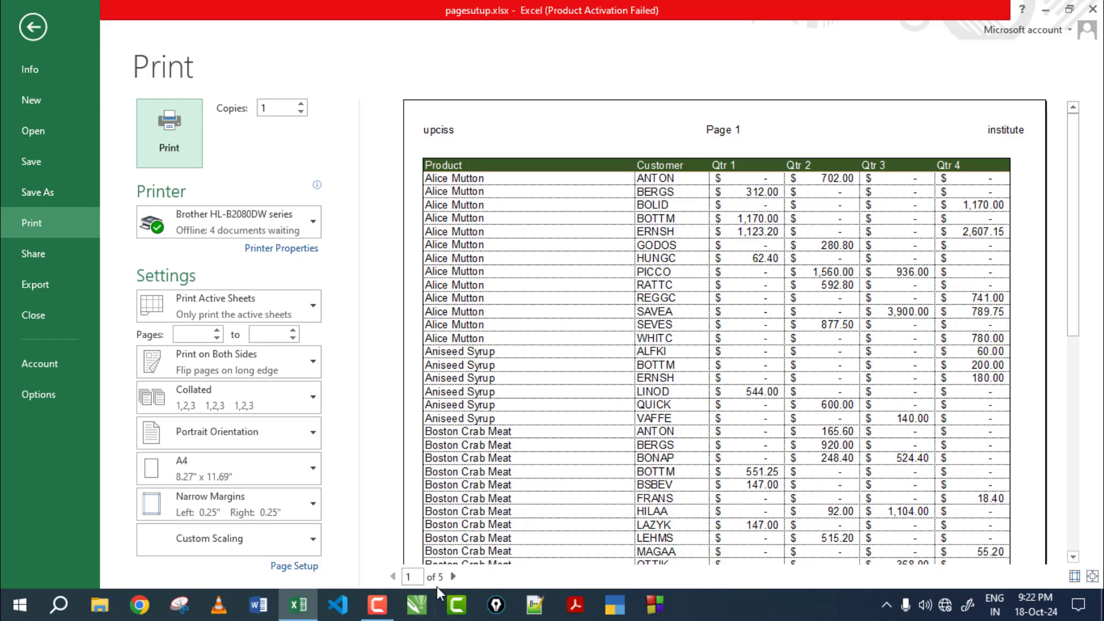
{"action": "left_click", "coordinate": [446, 581]}
{"action": "left_click", "coordinate": [446, 581]}
{"action": "left_click", "coordinate": [447, 580]}
{"action": "left_click", "coordinate": [446, 581]}
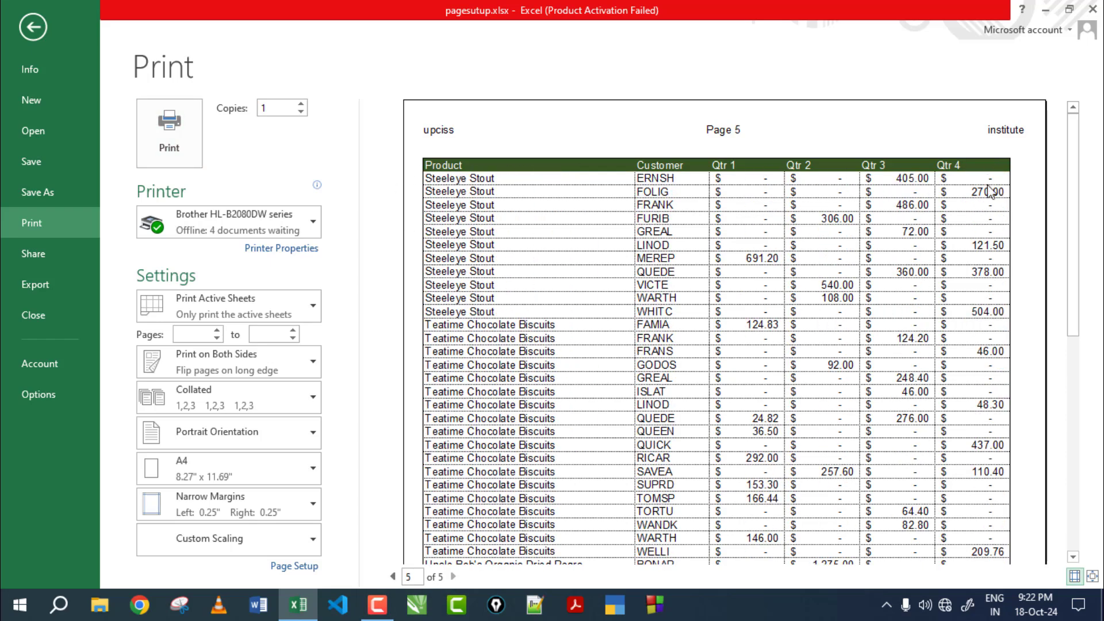
{"action": "key", "text": "Escape"}
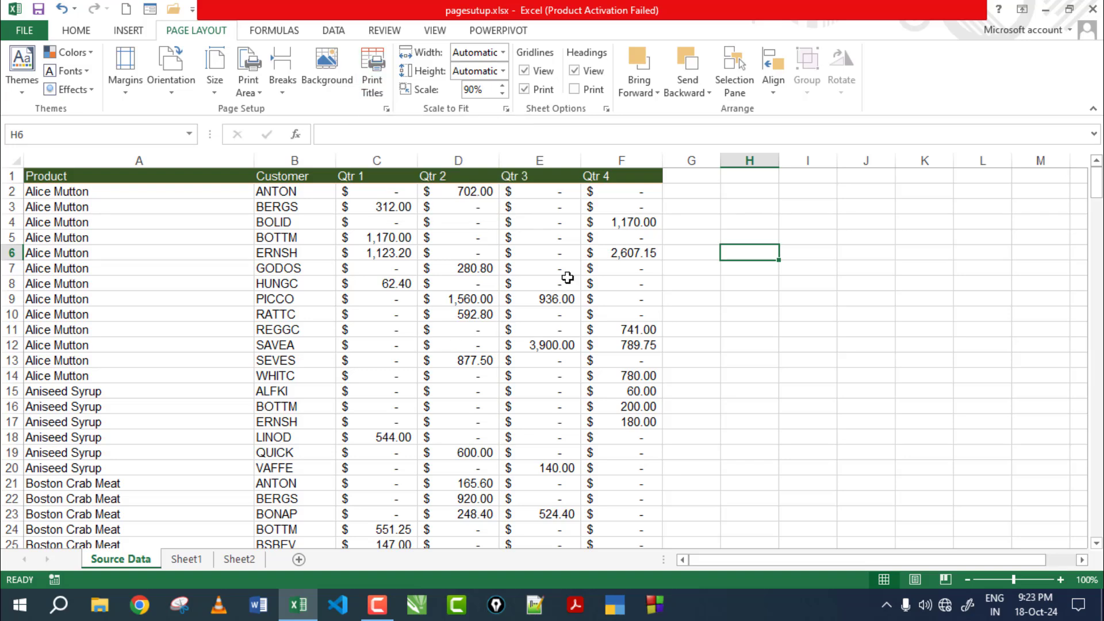
{"action": "left_click", "coordinate": [790, 217]}
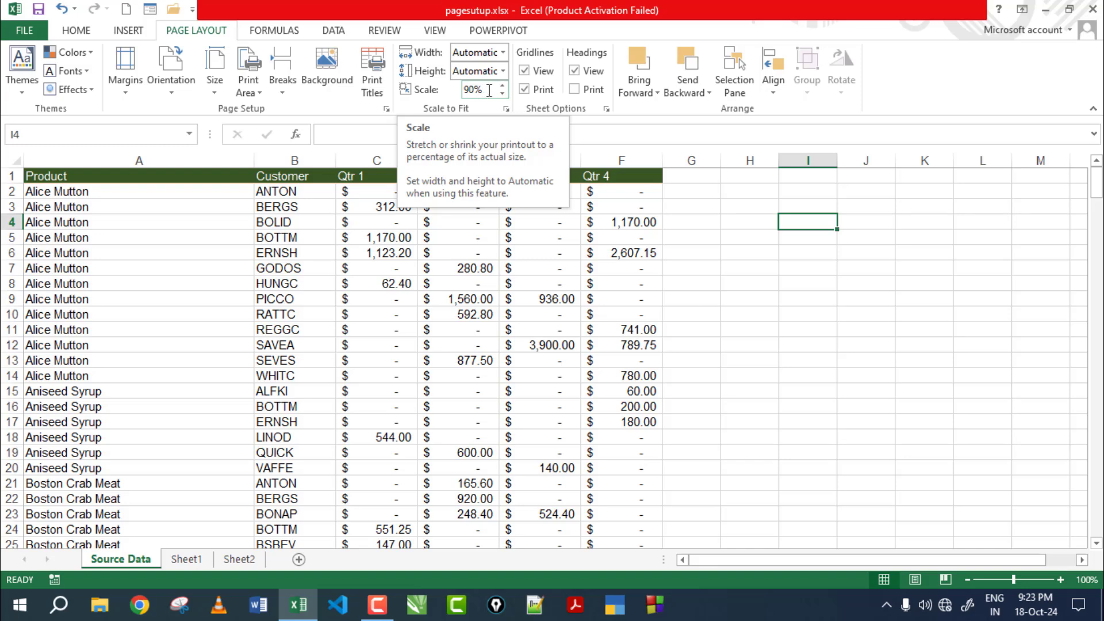
{"action": "left_click", "coordinate": [770, 284]}
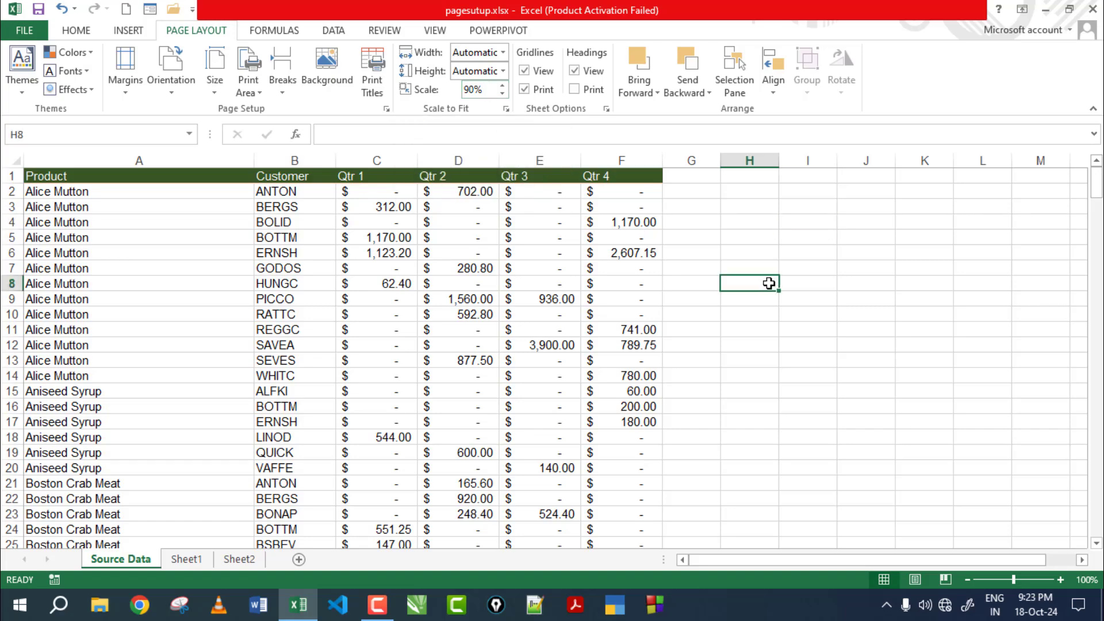
{"action": "key", "text": "ctrl+p"}
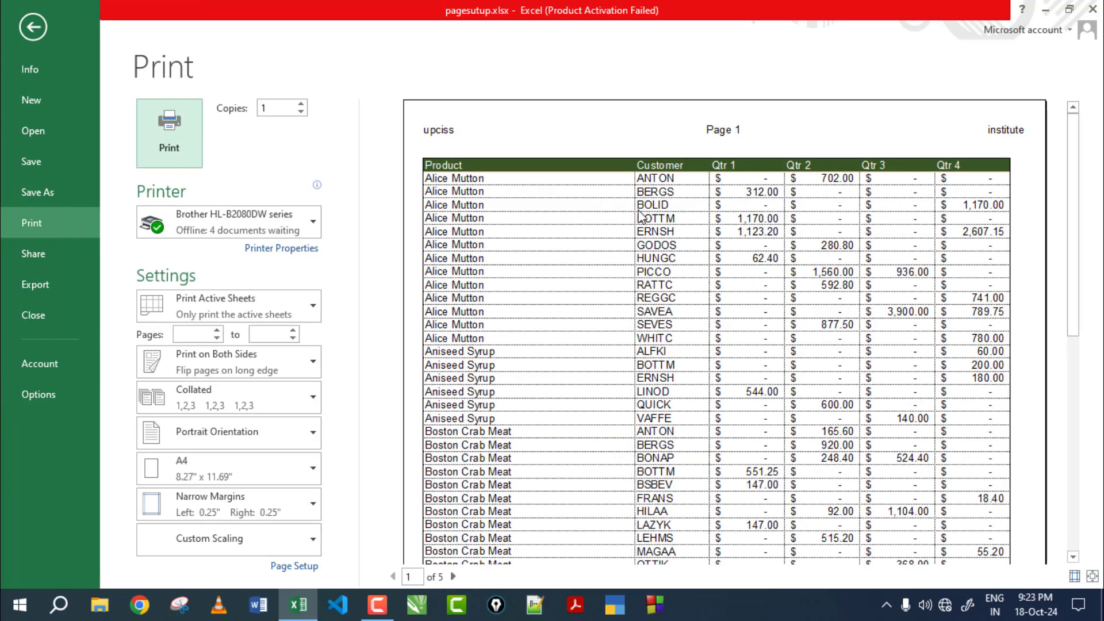
{"action": "scroll", "coordinate": [865, 267], "scroll_direction": "down", "scroll_amount": 3}
{"action": "scroll", "coordinate": [864, 266], "scroll_direction": "down", "scroll_amount": 3}
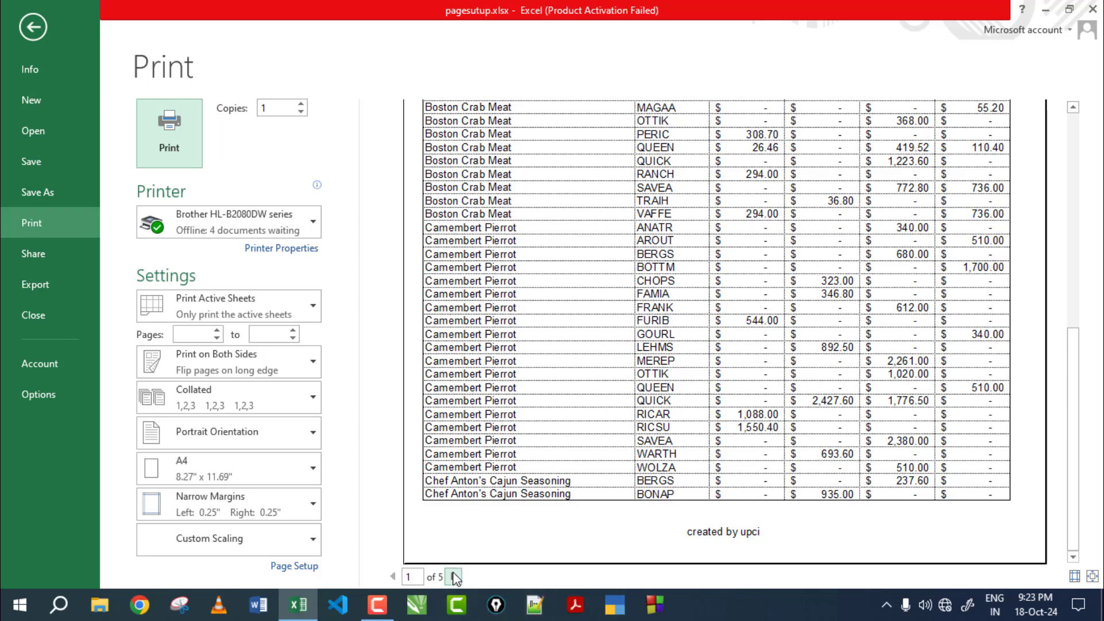
{"action": "left_click", "coordinate": [453, 576]}
{"action": "left_click", "coordinate": [453, 576]}
{"action": "left_click", "coordinate": [454, 576]}
{"action": "left_click", "coordinate": [453, 576]}
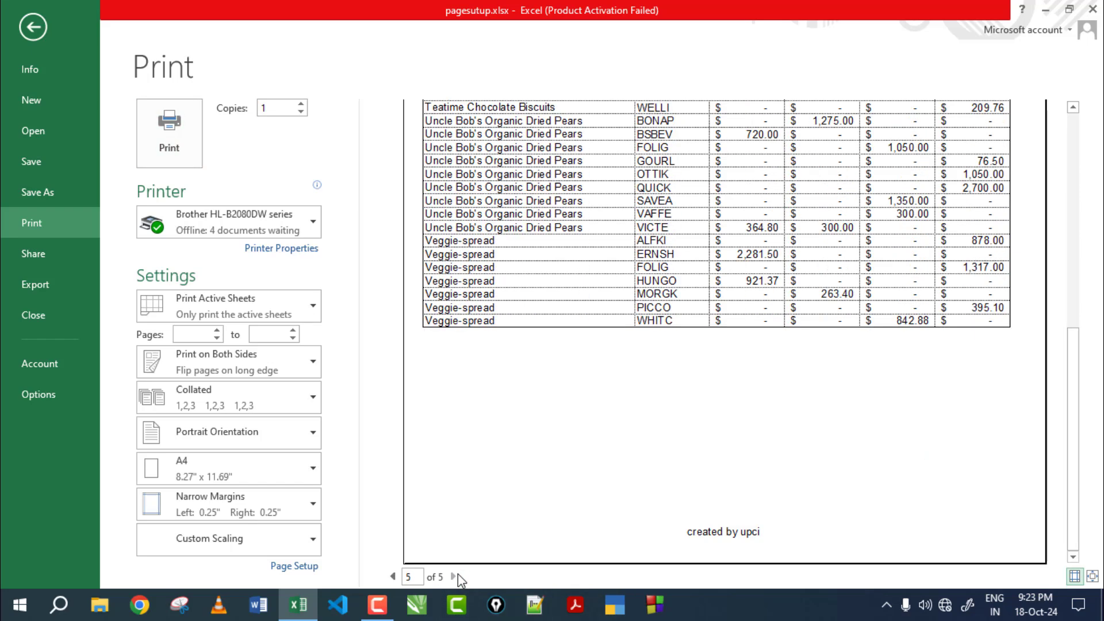
{"action": "key", "text": "Escape"}
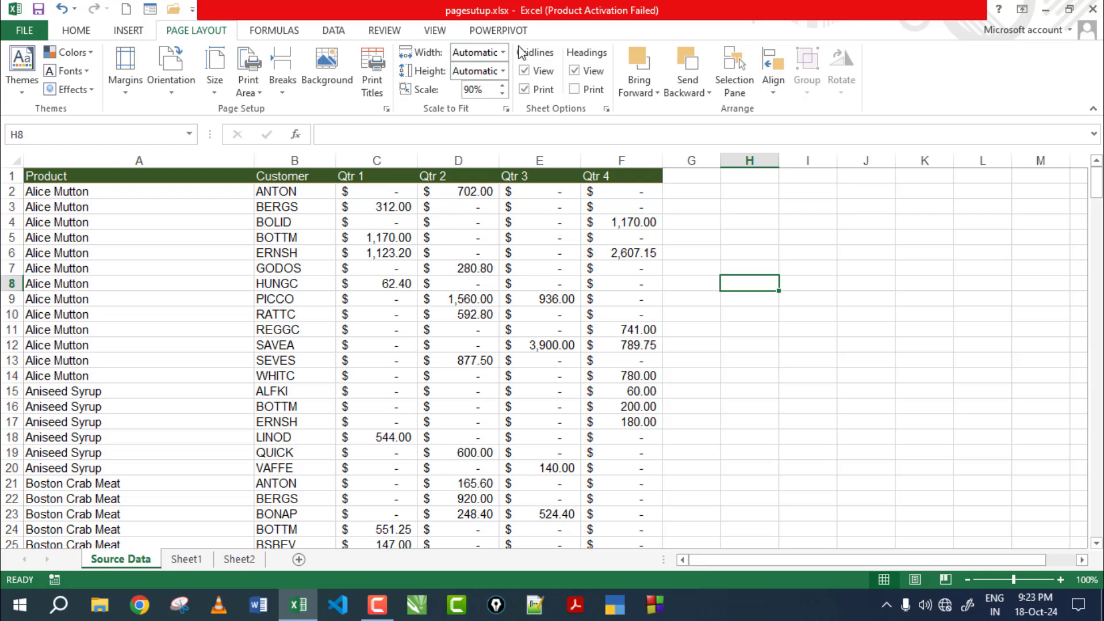
Step: Set Scale to Fit width to 2 pages and height to 2 pages
{"action": "left_click", "coordinate": [503, 52]}
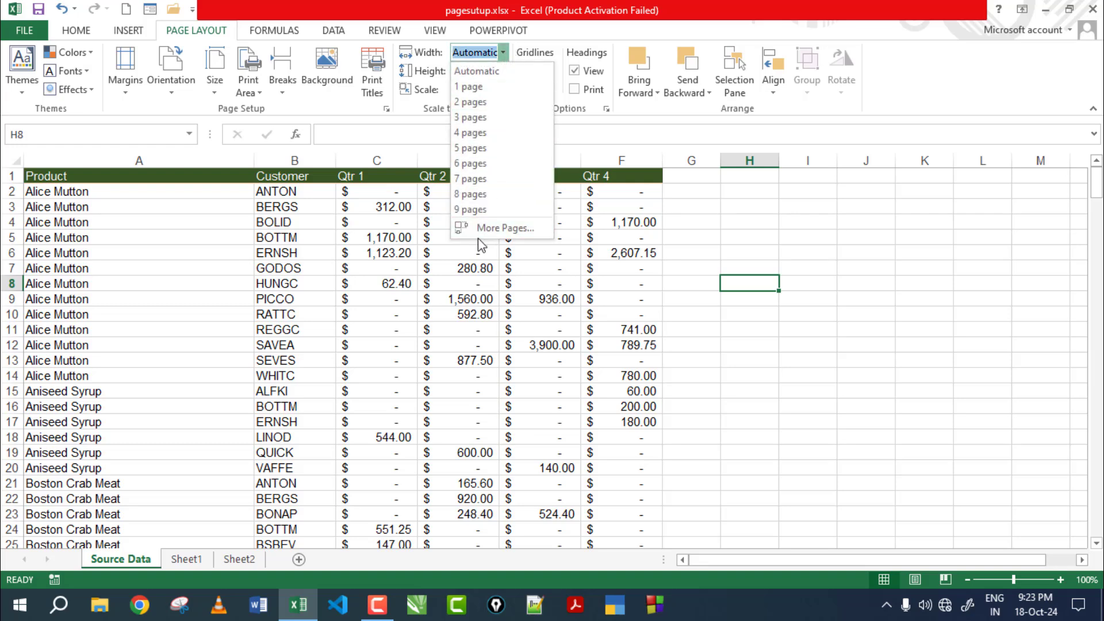
{"action": "left_click", "coordinate": [474, 106]}
{"action": "left_click", "coordinate": [504, 71]}
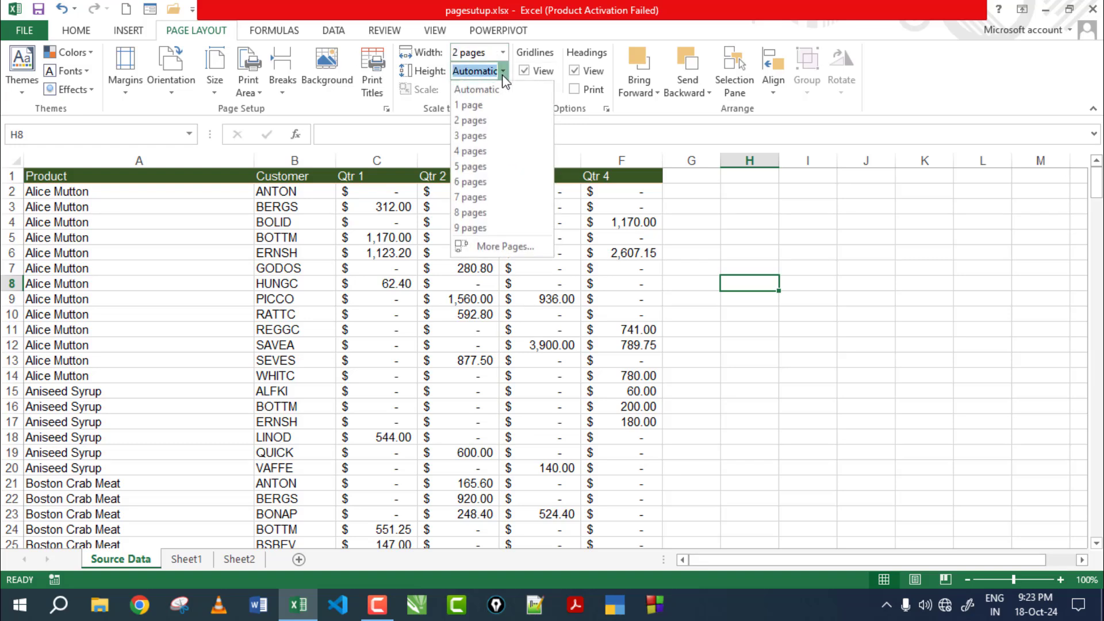
{"action": "left_click", "coordinate": [477, 120]}
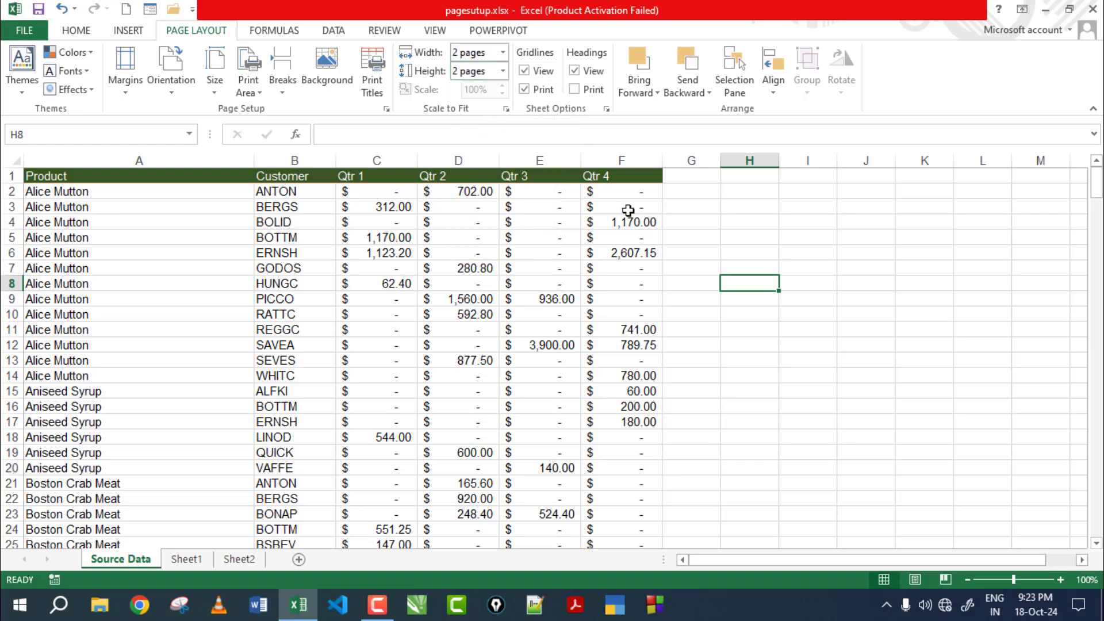
Step: Preview both printed pages at the 38% fit
{"action": "key", "text": "ctrl+p"}
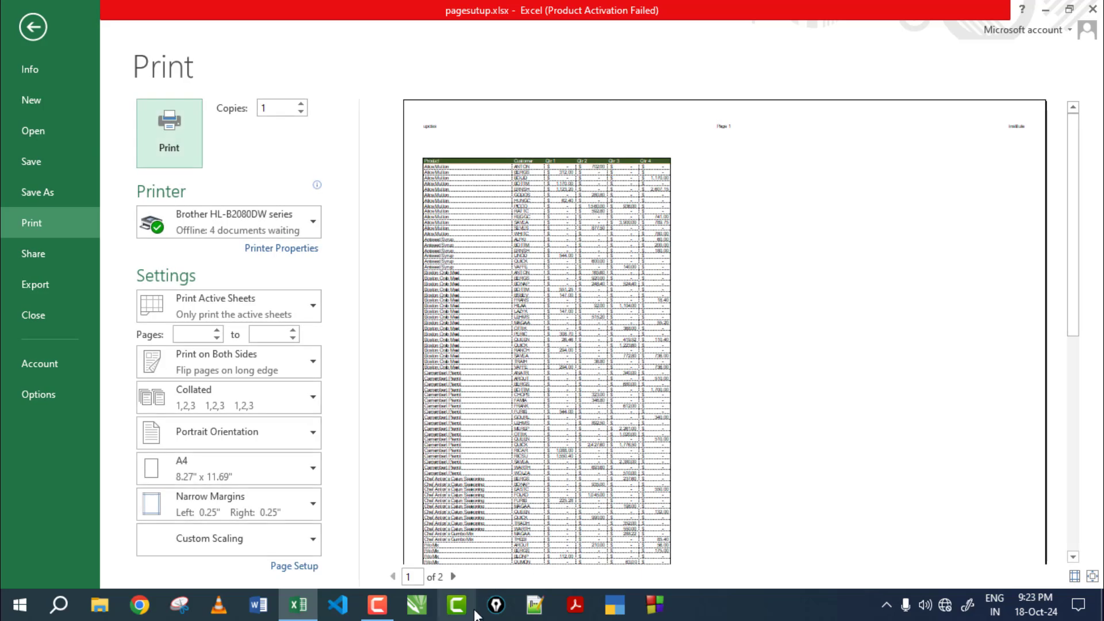
{"action": "left_click", "coordinate": [453, 576]}
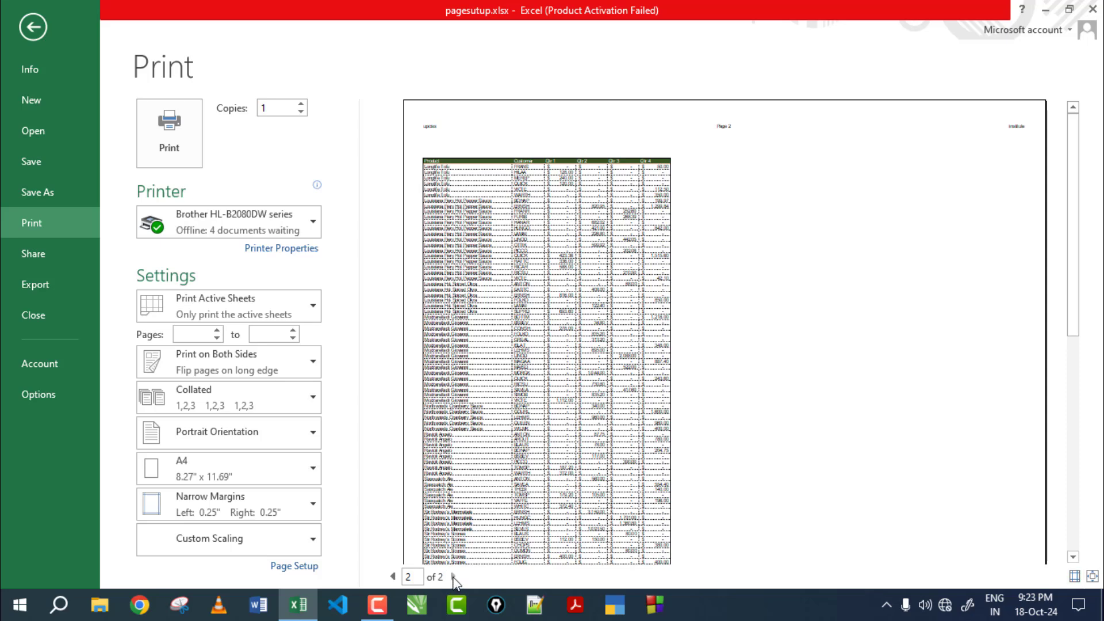
{"action": "key", "text": "Escape"}
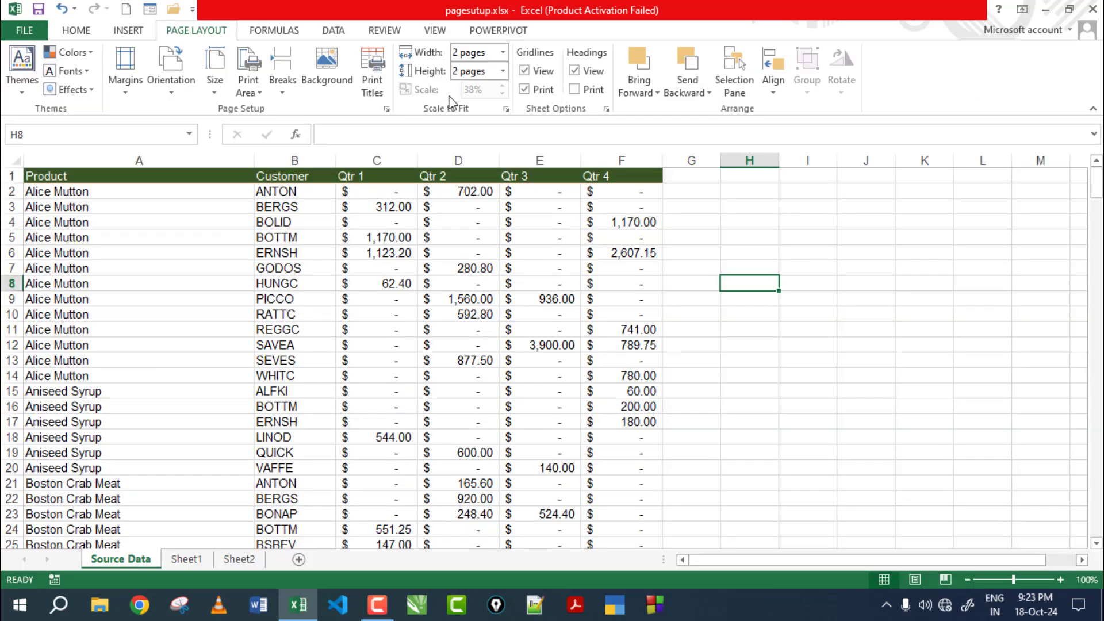
Step: Fit the printout to 1 page wide by 1 page tall and check the preview
{"action": "left_click", "coordinate": [505, 54]}
{"action": "left_click", "coordinate": [482, 87]}
{"action": "left_click", "coordinate": [502, 74]}
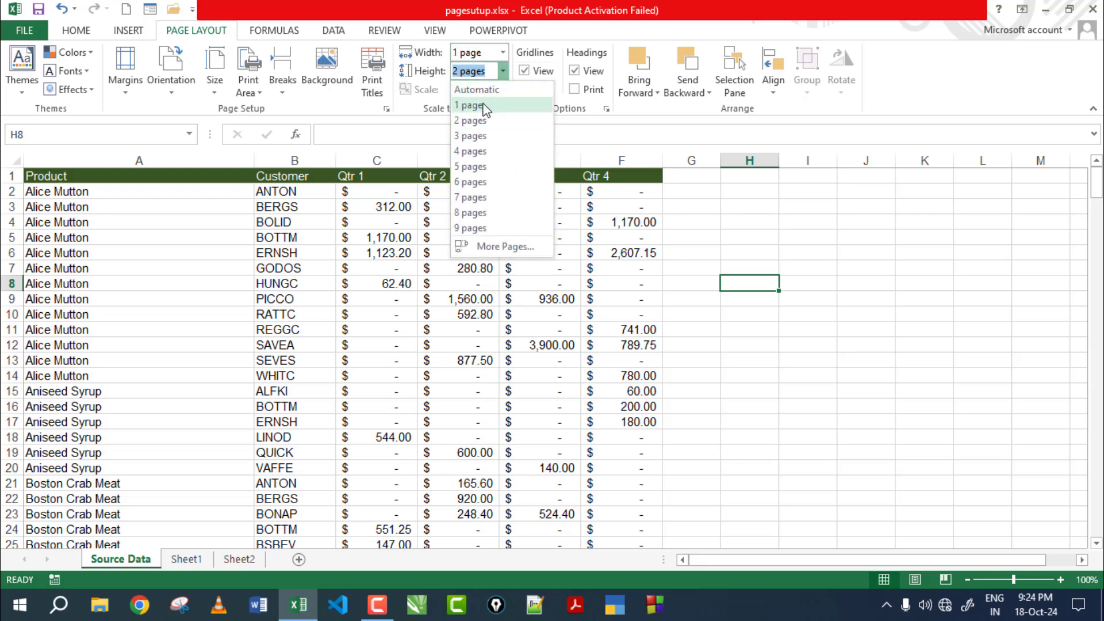
{"action": "left_click", "coordinate": [490, 105]}
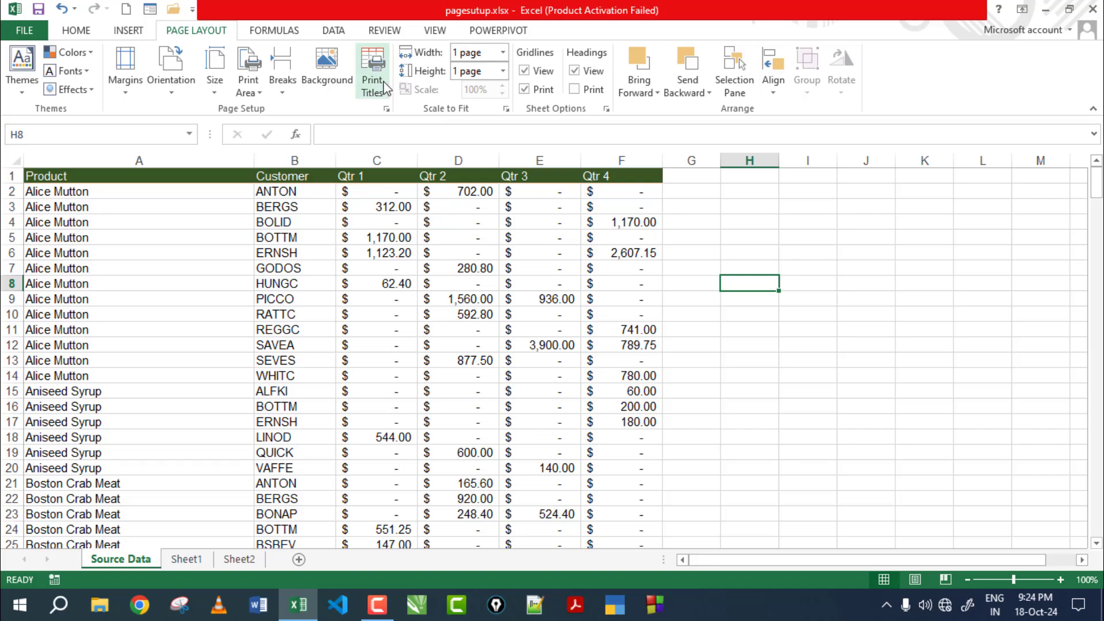
{"action": "key", "text": "ctrl+p"}
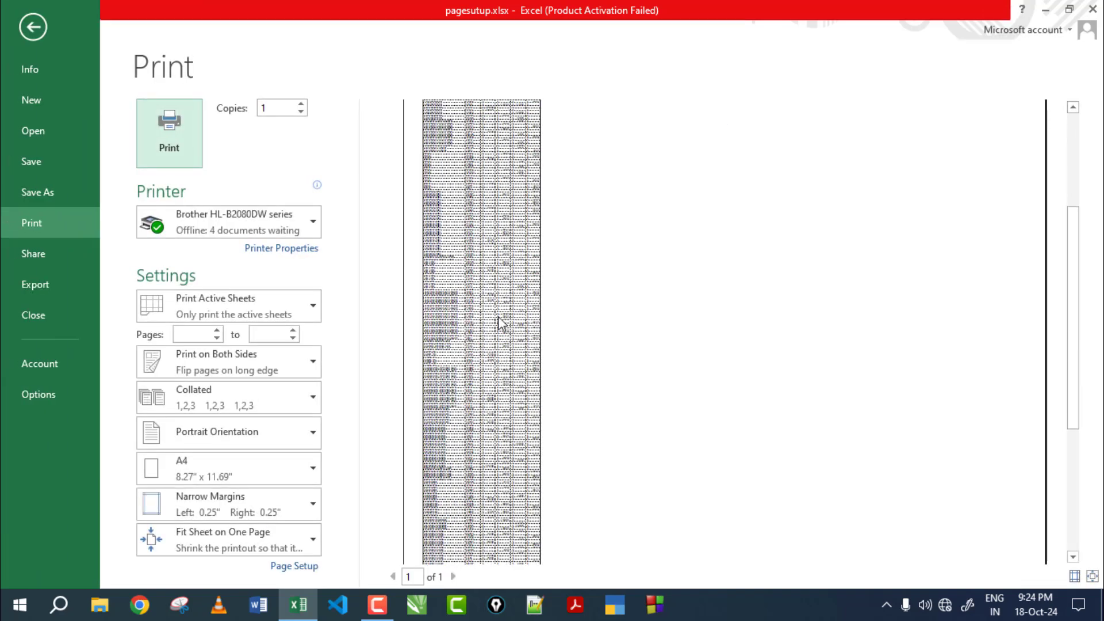
{"action": "scroll", "coordinate": [498, 322], "scroll_direction": "up", "scroll_amount": 2}
{"action": "scroll", "coordinate": [488, 320], "scroll_direction": "up", "scroll_amount": 2}
{"action": "scroll", "coordinate": [483, 258], "scroll_direction": "up", "scroll_amount": 2}
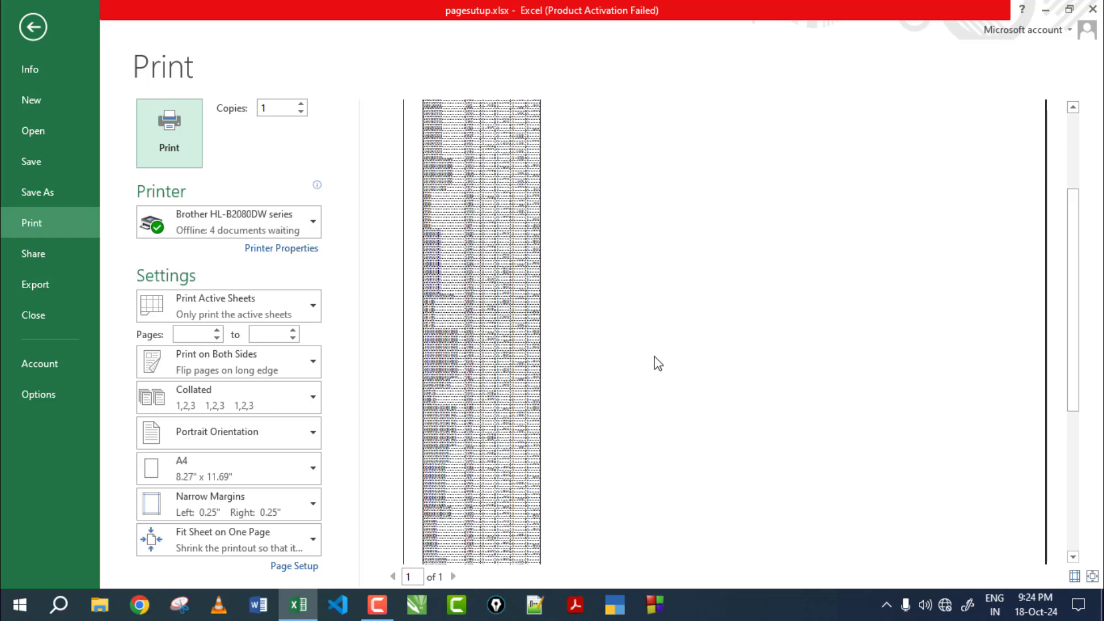
{"action": "key", "text": "Escape"}
Step: Reset Scale to Fit width and height to Automatic and preview the 12 pages
{"action": "left_click", "coordinate": [502, 52]}
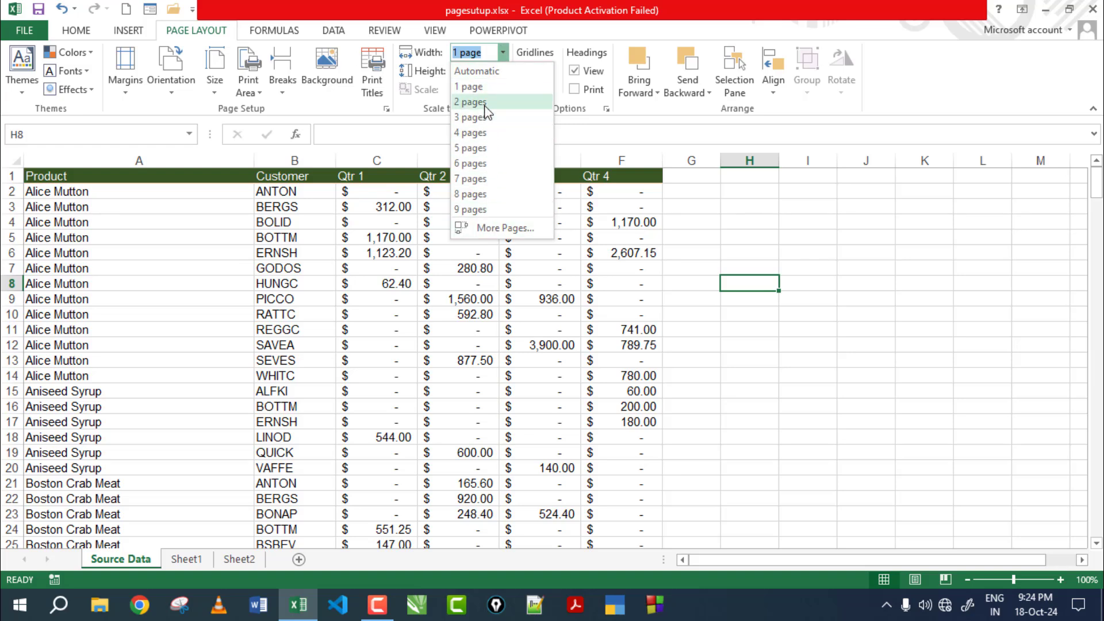
{"action": "left_click", "coordinate": [492, 71]}
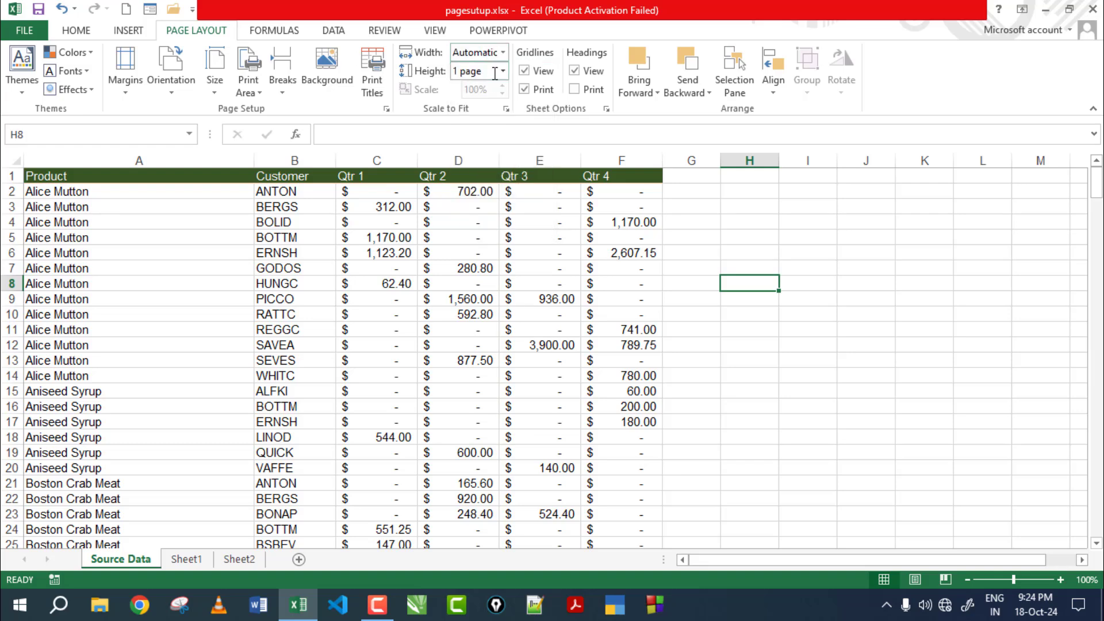
{"action": "left_click", "coordinate": [502, 71]}
{"action": "left_click", "coordinate": [473, 88]}
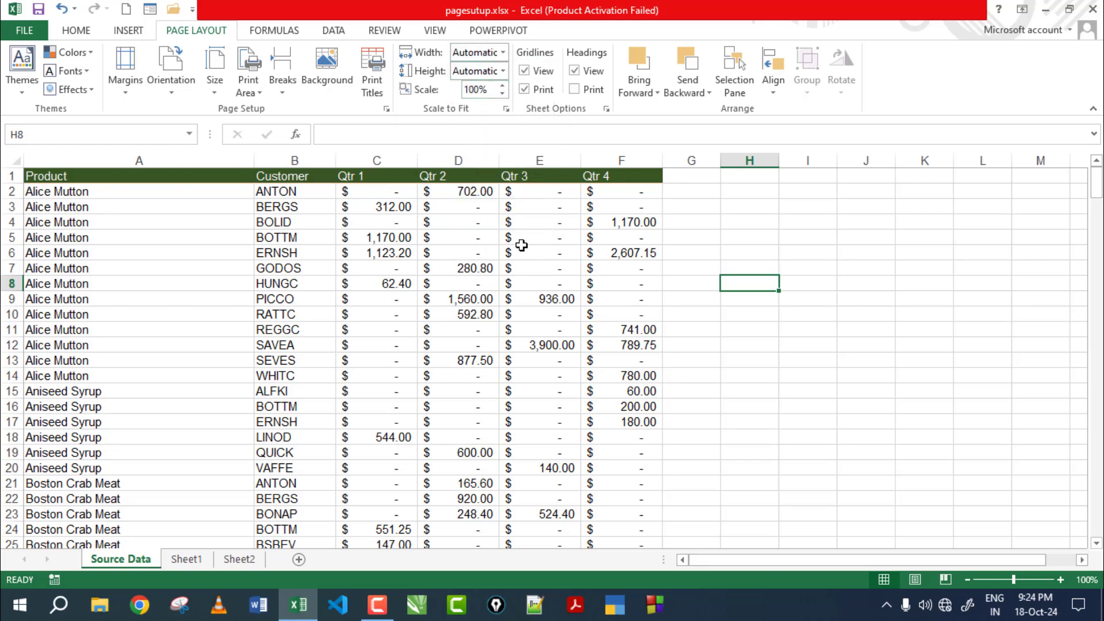
{"action": "key", "text": "ctrl+p"}
{"action": "scroll", "coordinate": [762, 222], "scroll_direction": "down", "scroll_amount": 2}
{"action": "scroll", "coordinate": [765, 234], "scroll_direction": "down", "scroll_amount": 3}
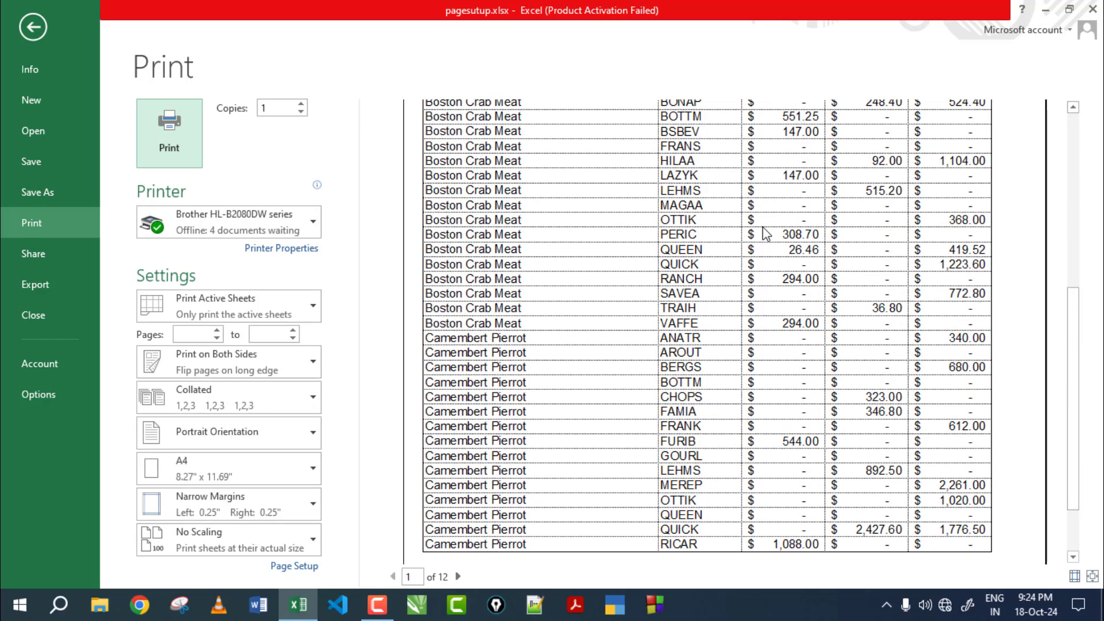
{"action": "scroll", "coordinate": [766, 234], "scroll_direction": "down", "scroll_amount": 2}
{"action": "key", "text": "Escape"}
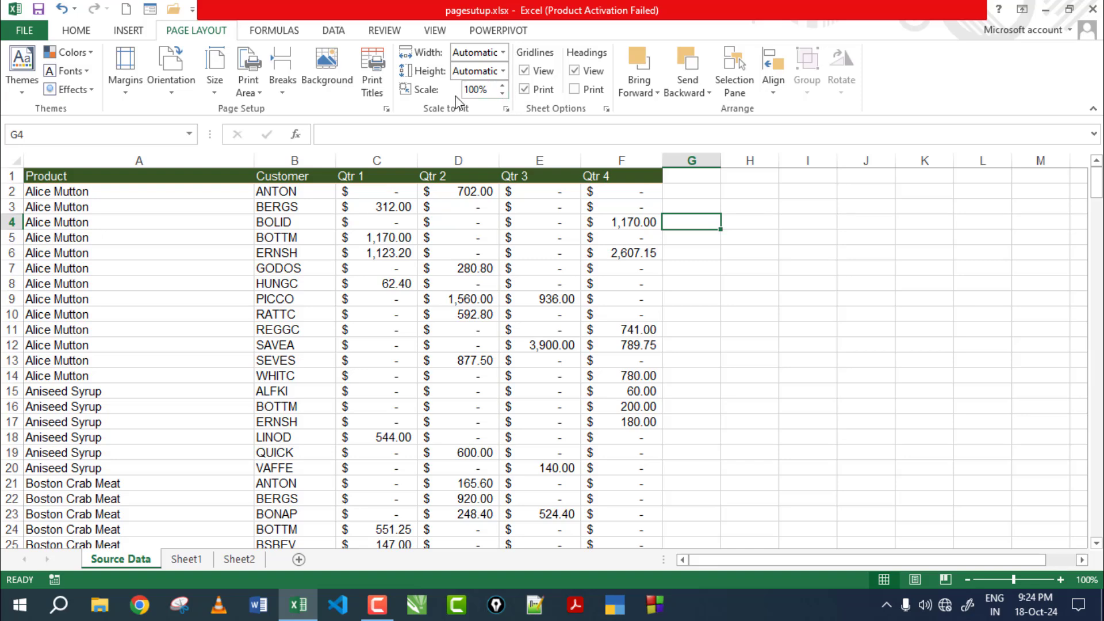
Step: Hide gridlines and row/column headings on screen, then preview the sheet
{"action": "left_click", "coordinate": [524, 71]}
{"action": "left_click", "coordinate": [575, 71]}
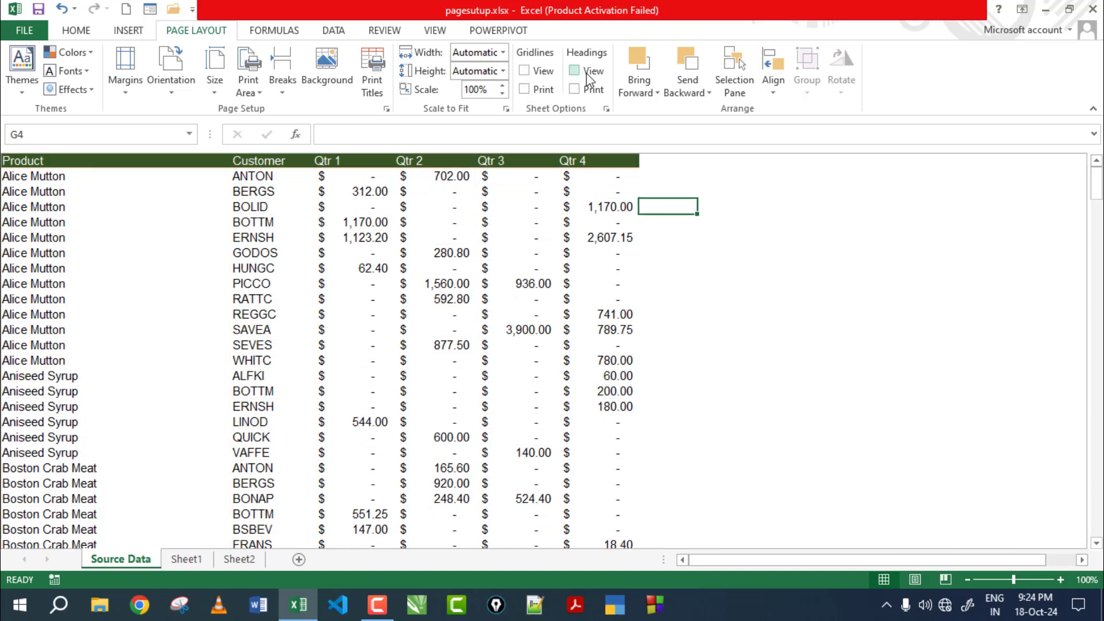
{"action": "left_click", "coordinate": [850, 193]}
{"action": "left_click", "coordinate": [900, 360]}
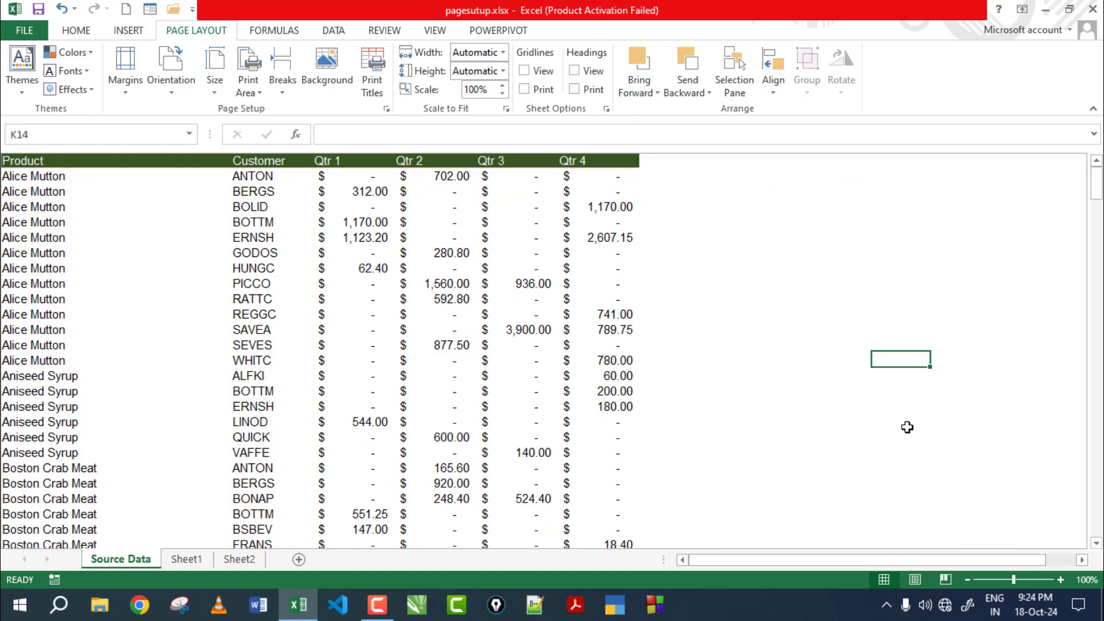
{"action": "left_click", "coordinate": [842, 467]}
{"action": "left_click", "coordinate": [159, 287]}
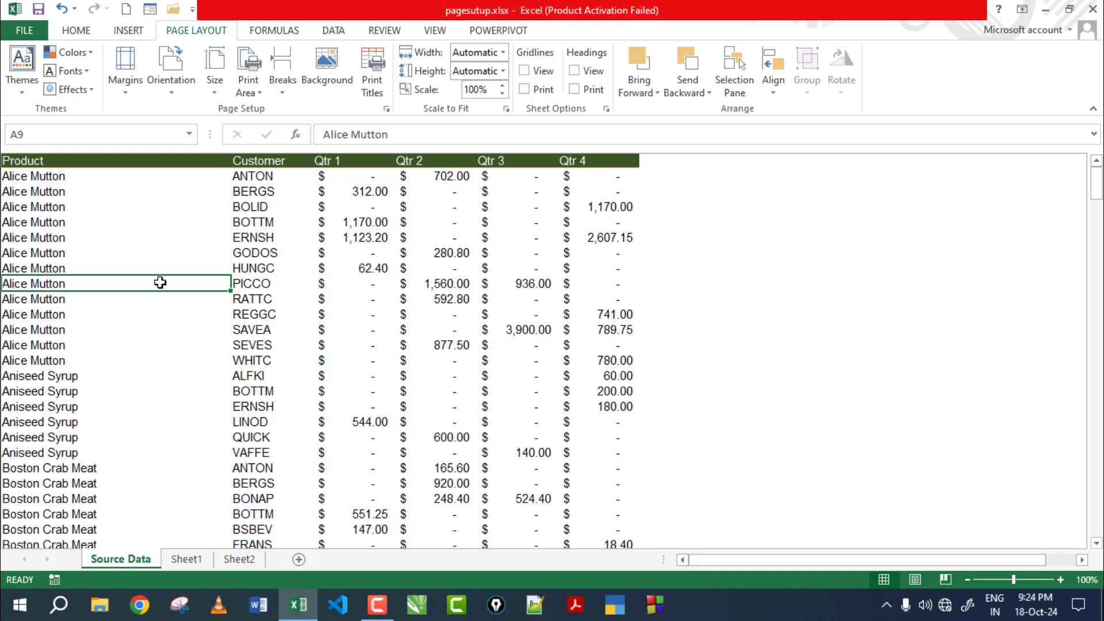
{"action": "key", "text": "ctrl+p"}
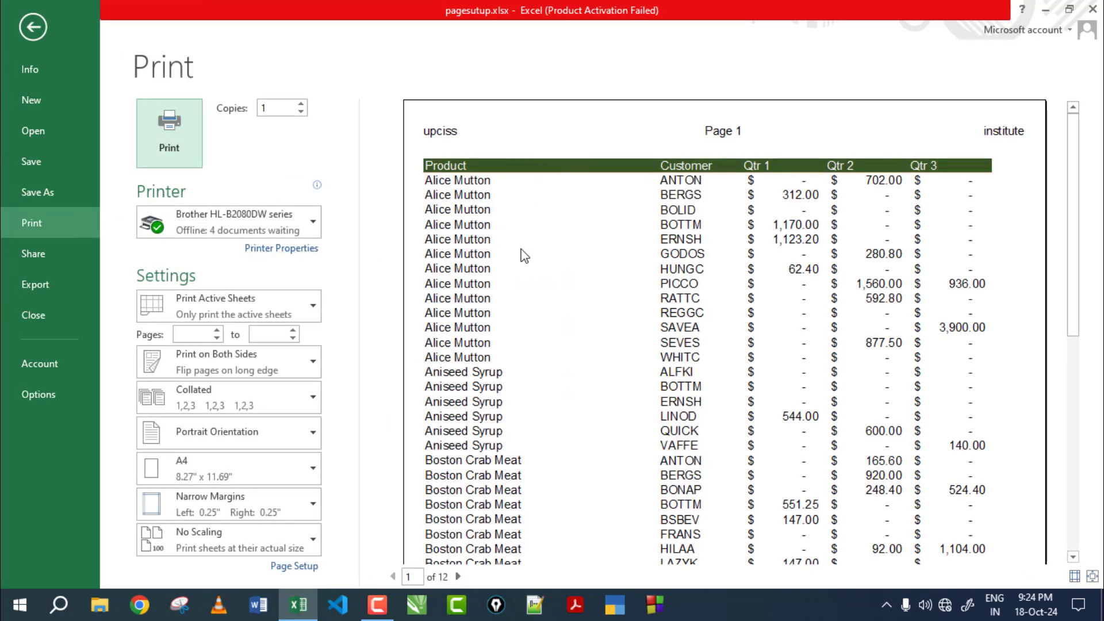
{"action": "key", "text": "Escape"}
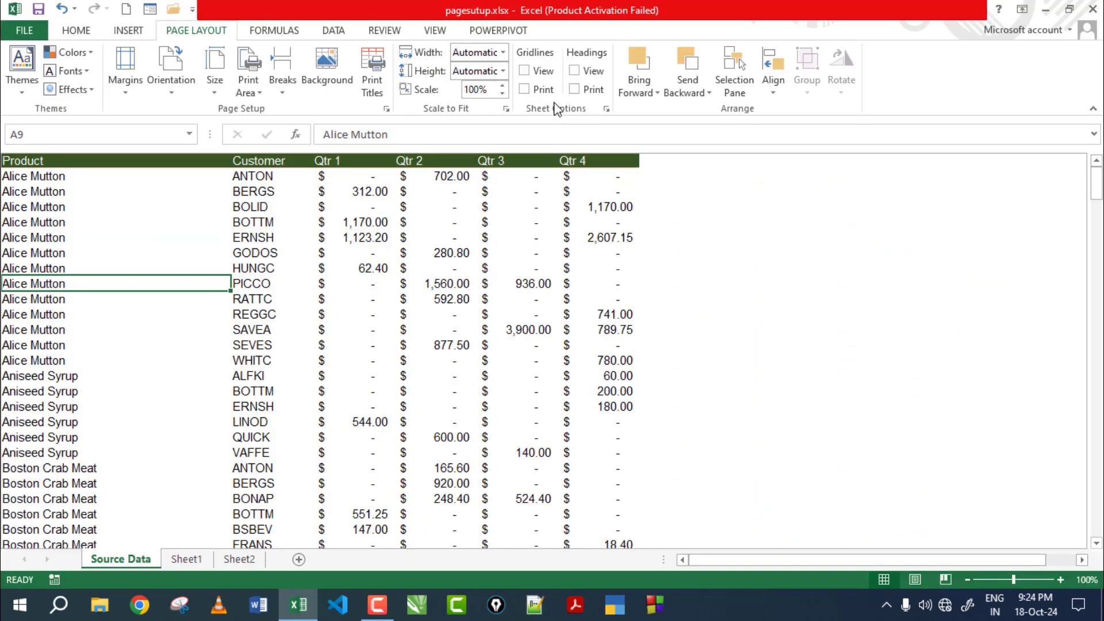
Step: Show gridlines on the sheet again and confirm in the preview that they print
{"action": "left_click", "coordinate": [525, 71]}
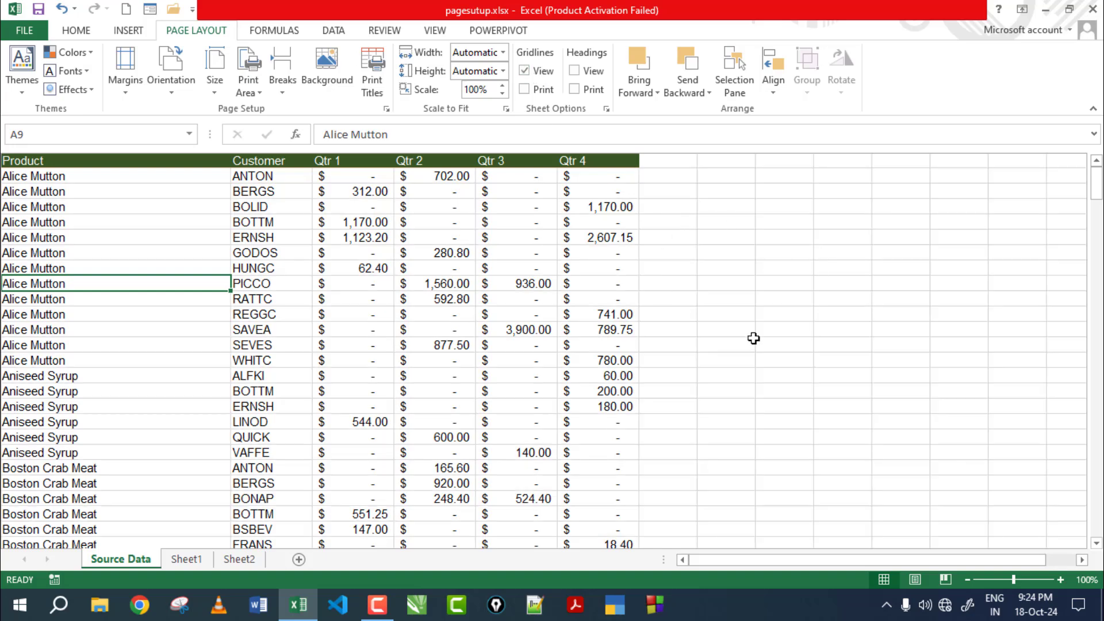
{"action": "key", "text": "ctrl+p"}
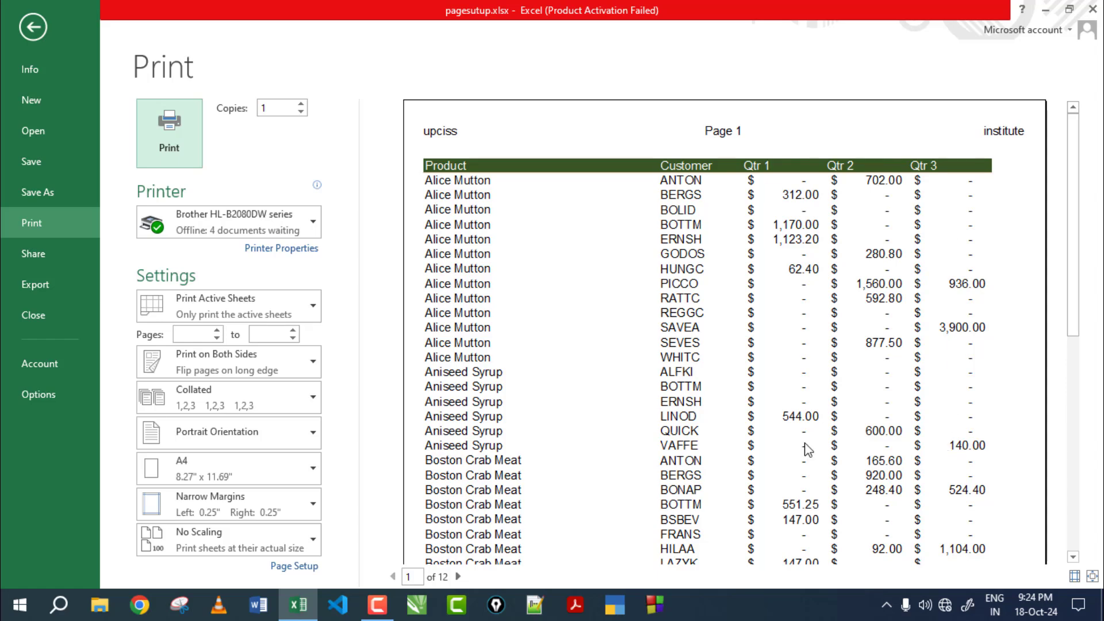
{"action": "key", "text": "Escape"}
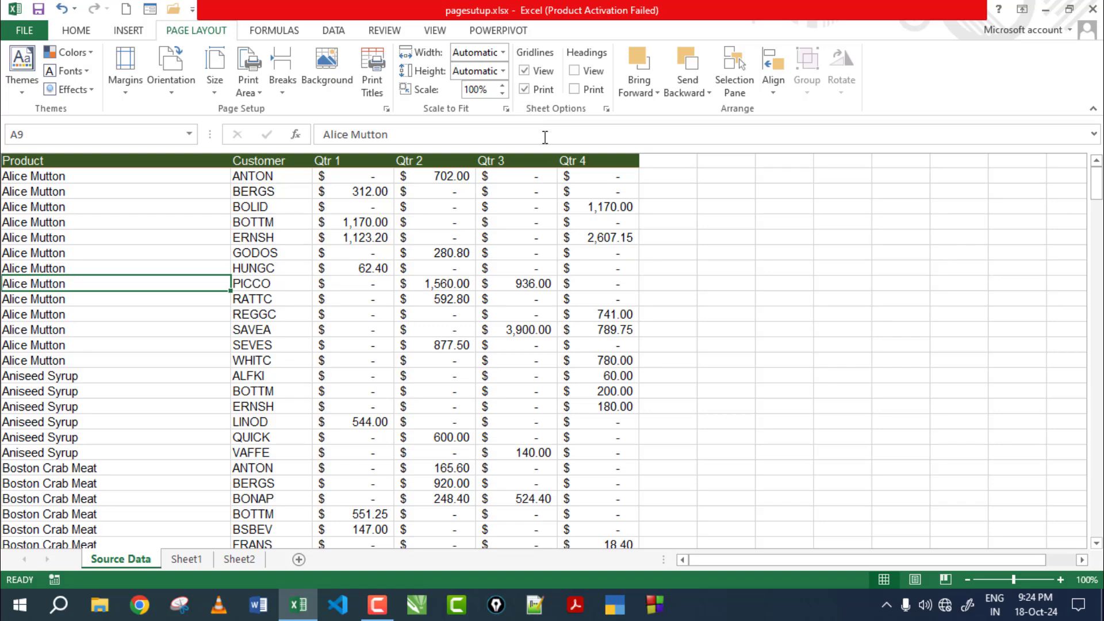
{"action": "key", "text": "ctrl+p"}
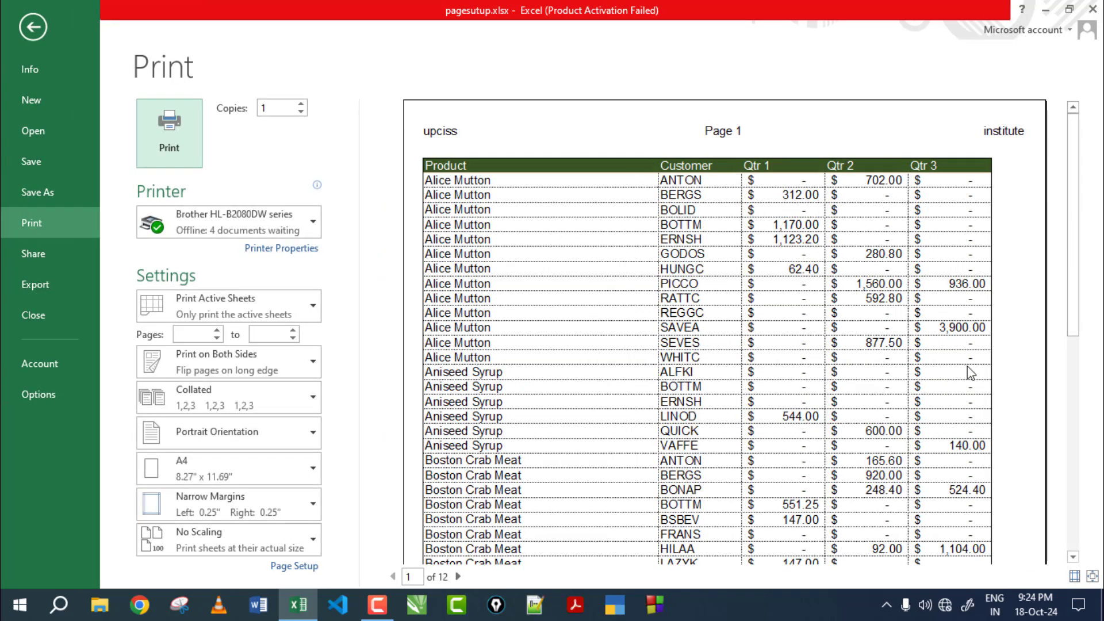
{"action": "key", "text": "Escape"}
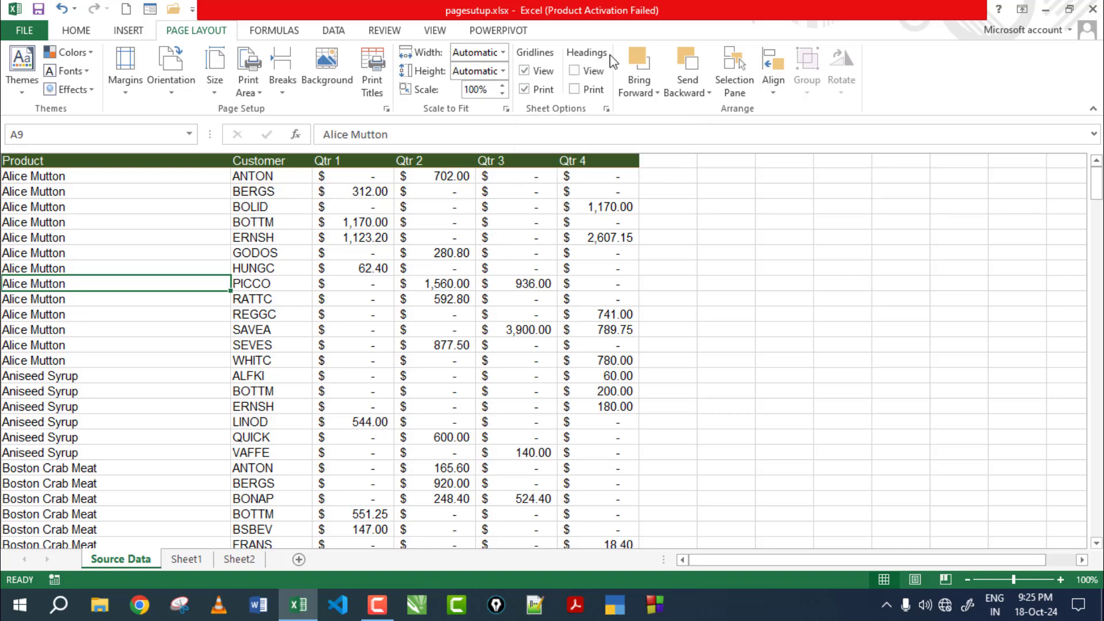
Step: Turn on Headings View and Headings Print, checking the preview for row numbers and column letters
{"action": "left_click", "coordinate": [724, 254]}
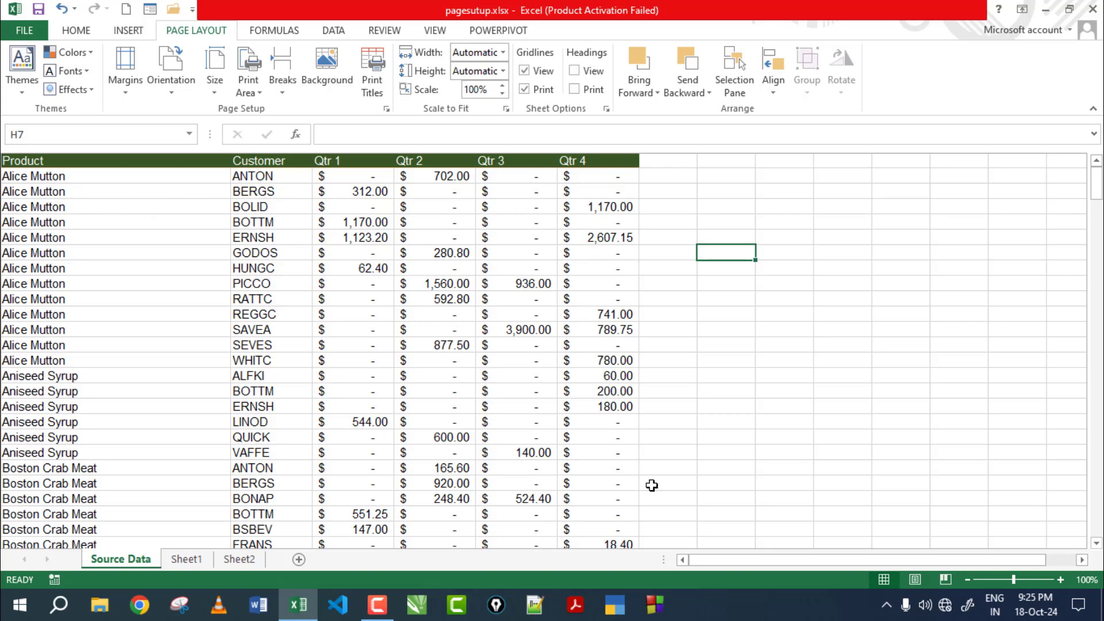
{"action": "left_click", "coordinate": [574, 71]}
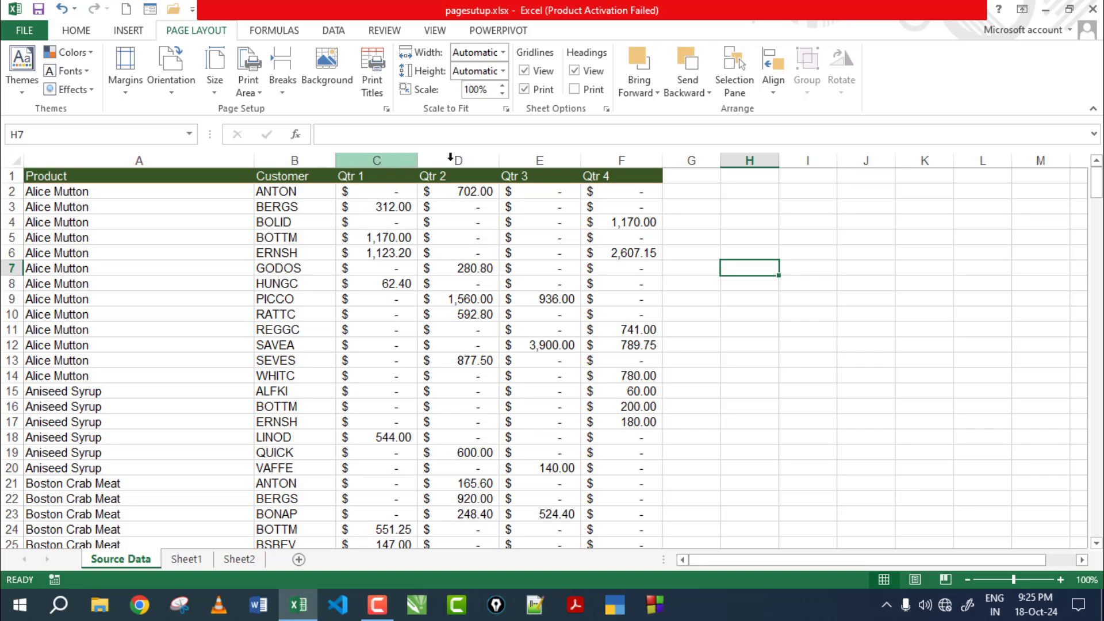
{"action": "left_click", "coordinate": [574, 89]}
{"action": "key", "text": "ctrl+p"}
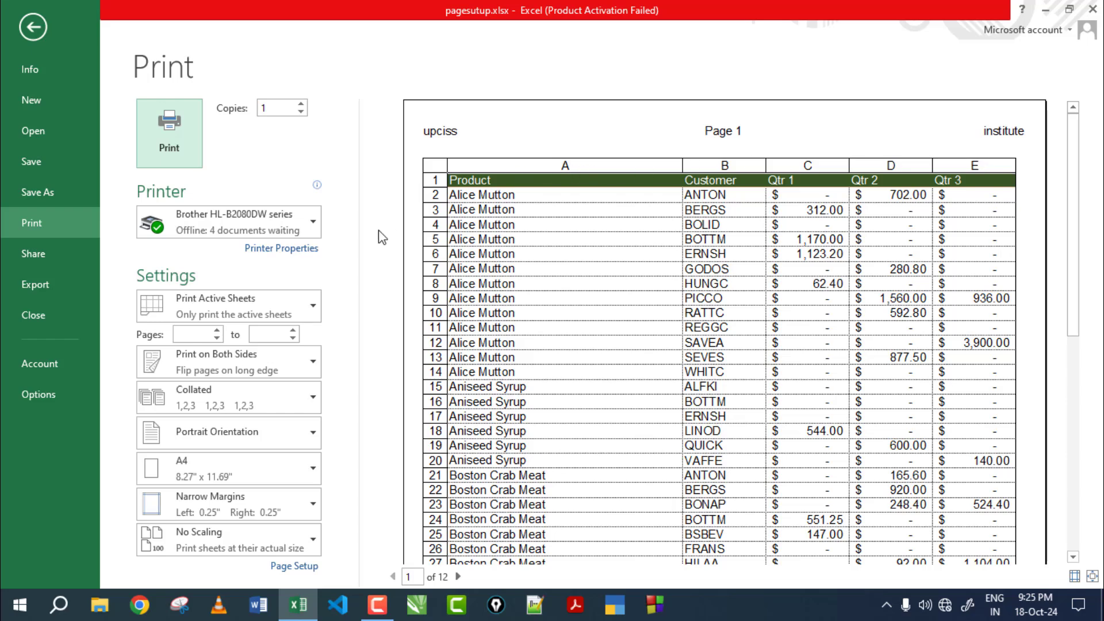
{"action": "key", "text": "Escape"}
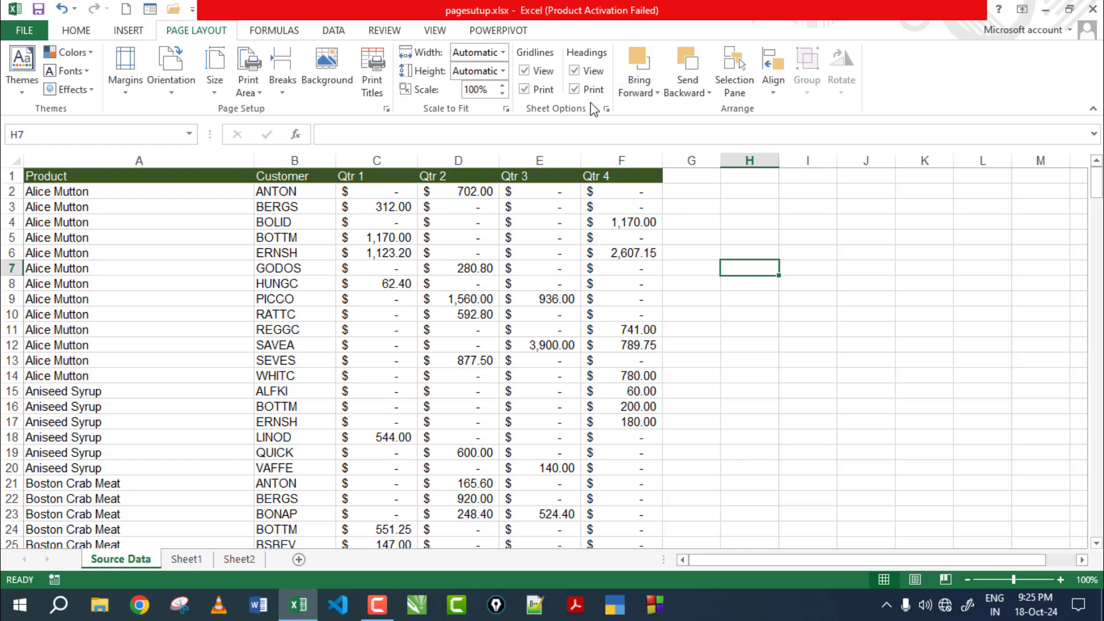
{"action": "left_click", "coordinate": [845, 267]}
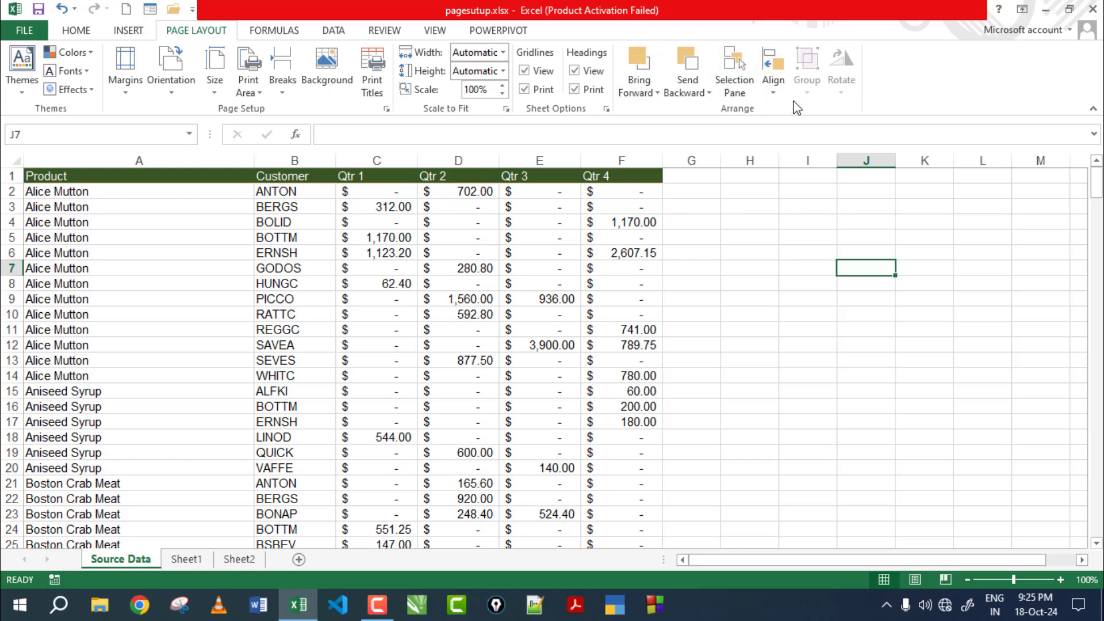
Step: Draw a rectangle spanning columns I to M beside the sales table
{"action": "left_click", "coordinate": [129, 32]}
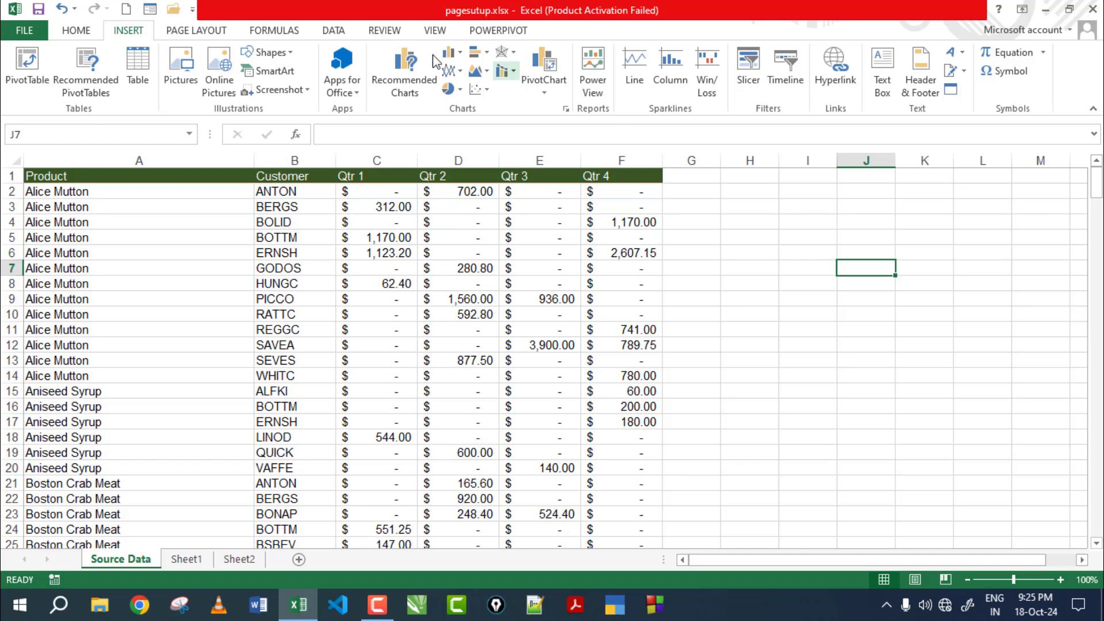
{"action": "left_click", "coordinate": [190, 32]}
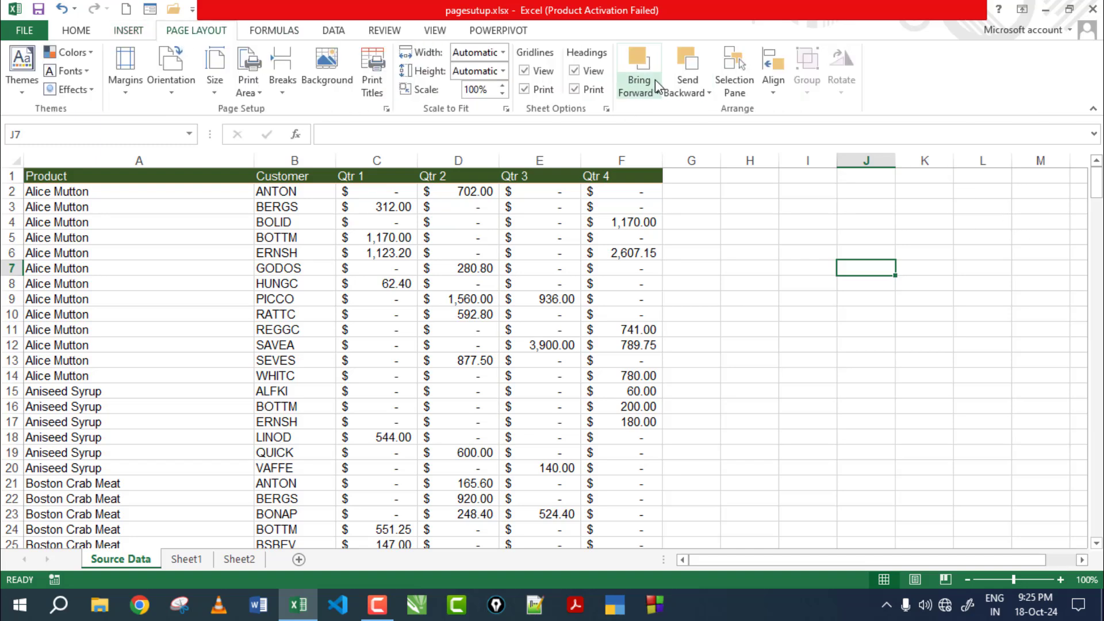
{"action": "left_click", "coordinate": [828, 253]}
{"action": "left_click", "coordinate": [920, 282]}
{"action": "left_click", "coordinate": [828, 344]}
{"action": "left_click", "coordinate": [805, 269]}
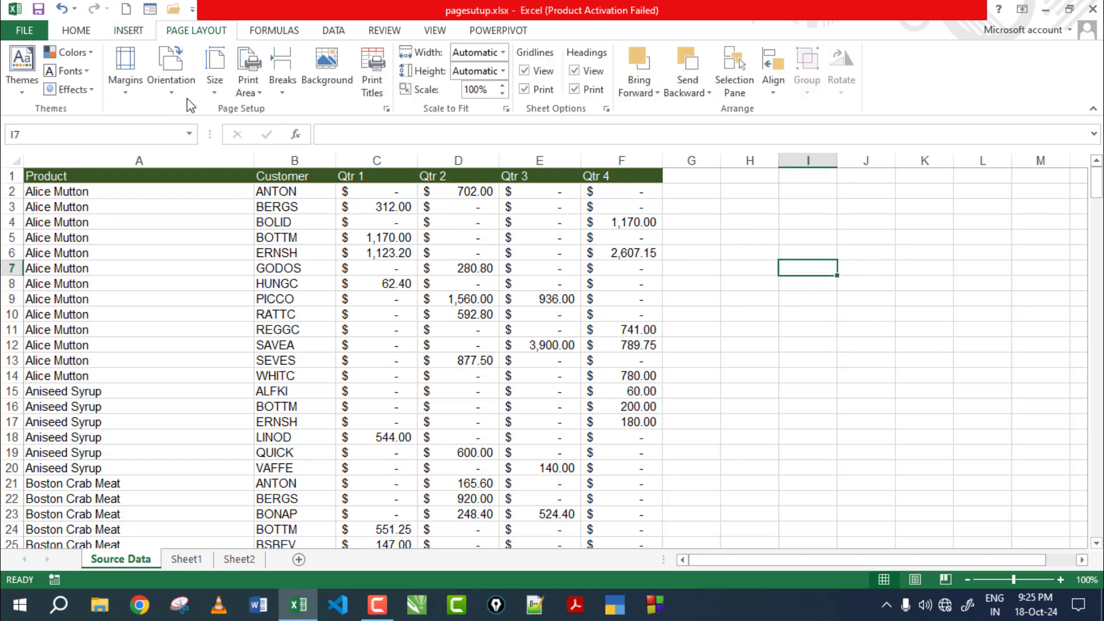
{"action": "left_click", "coordinate": [135, 33]}
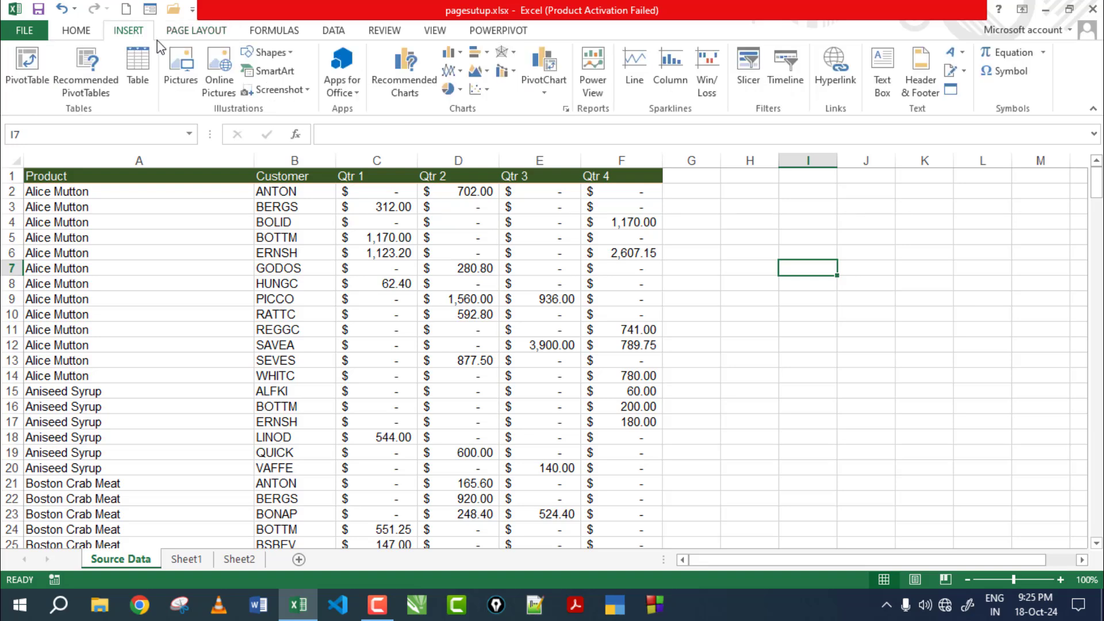
{"action": "left_click", "coordinate": [273, 52]}
{"action": "left_click", "coordinate": [249, 219]}
{"action": "left_click_drag", "start_coordinate": [779, 193], "coordinate": [1038, 379]}
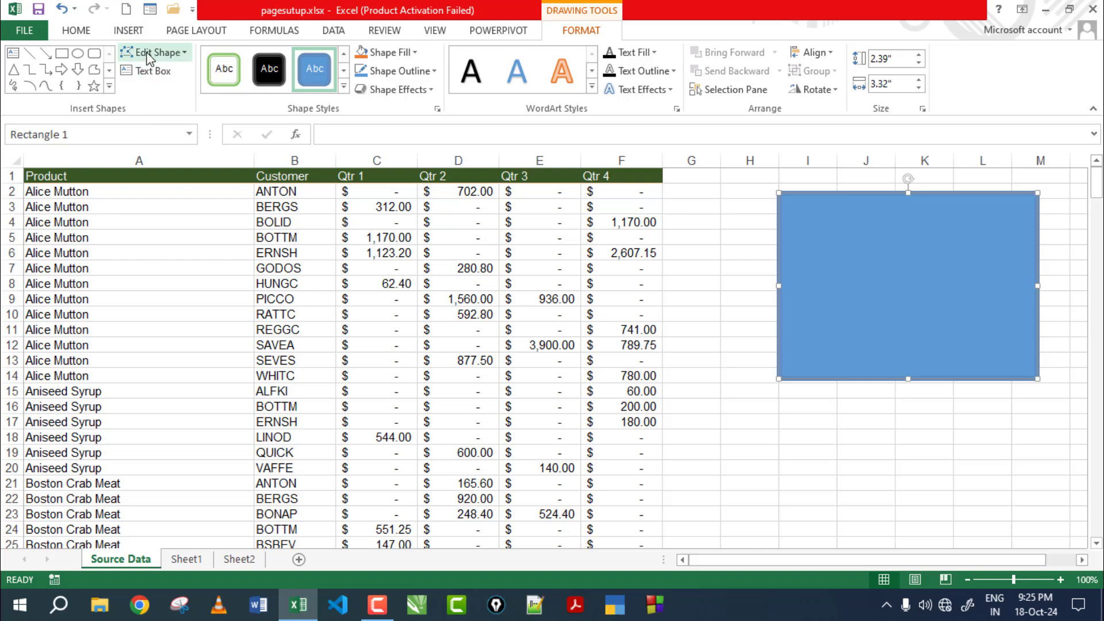
Step: Draw an oval overlapping the rectangle's left side and give it the orange shape style
{"action": "left_click", "coordinate": [78, 53]}
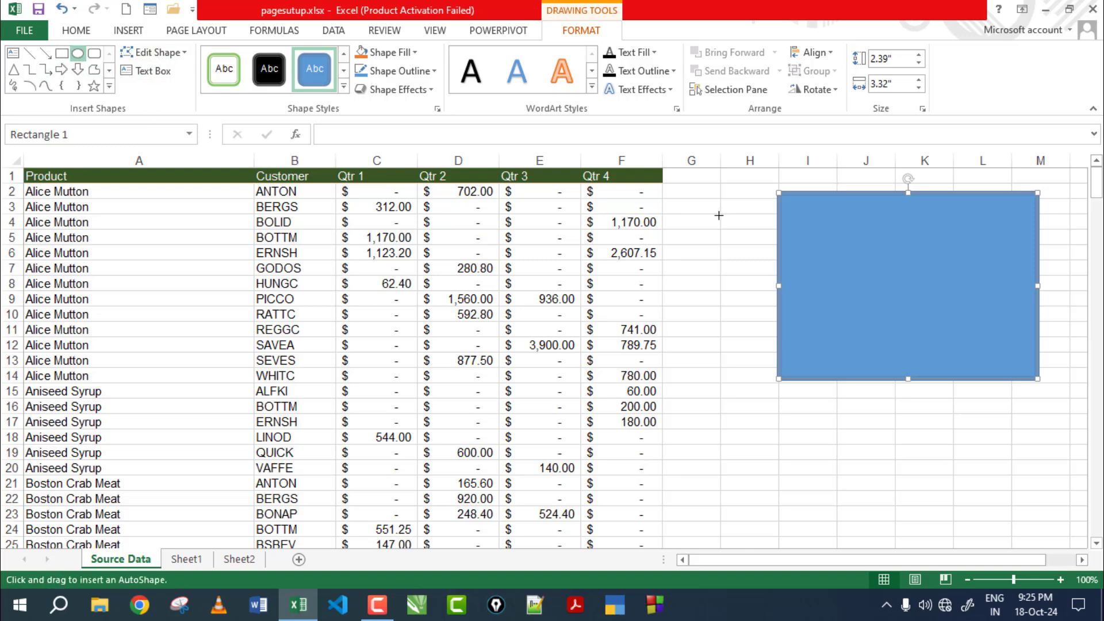
{"action": "left_click_drag", "start_coordinate": [736, 215], "coordinate": [861, 354]}
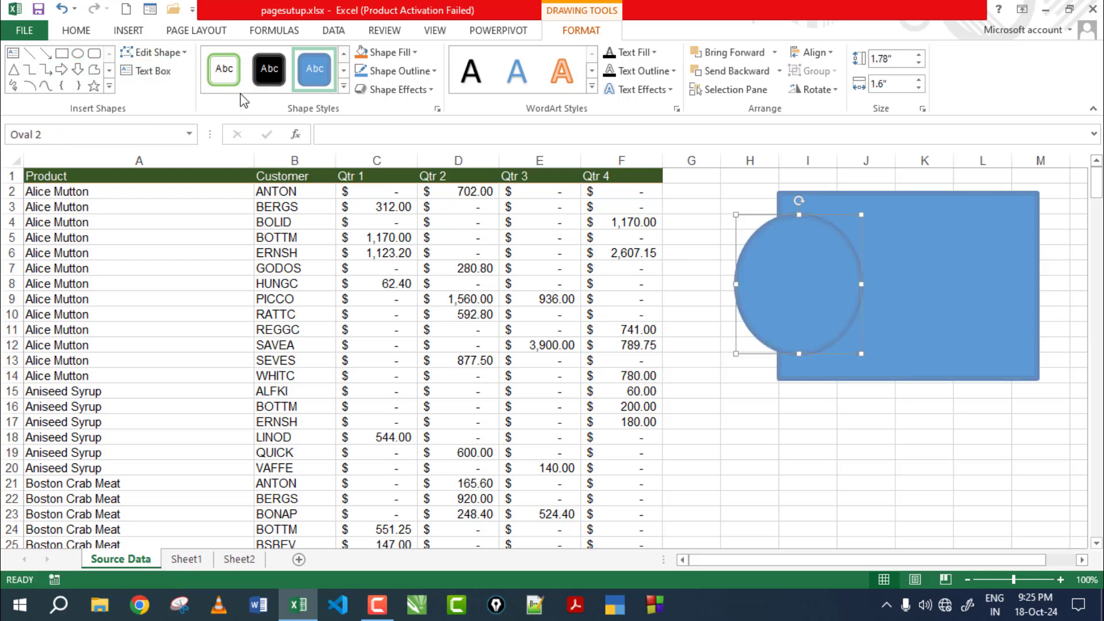
{"action": "left_click", "coordinate": [344, 86]}
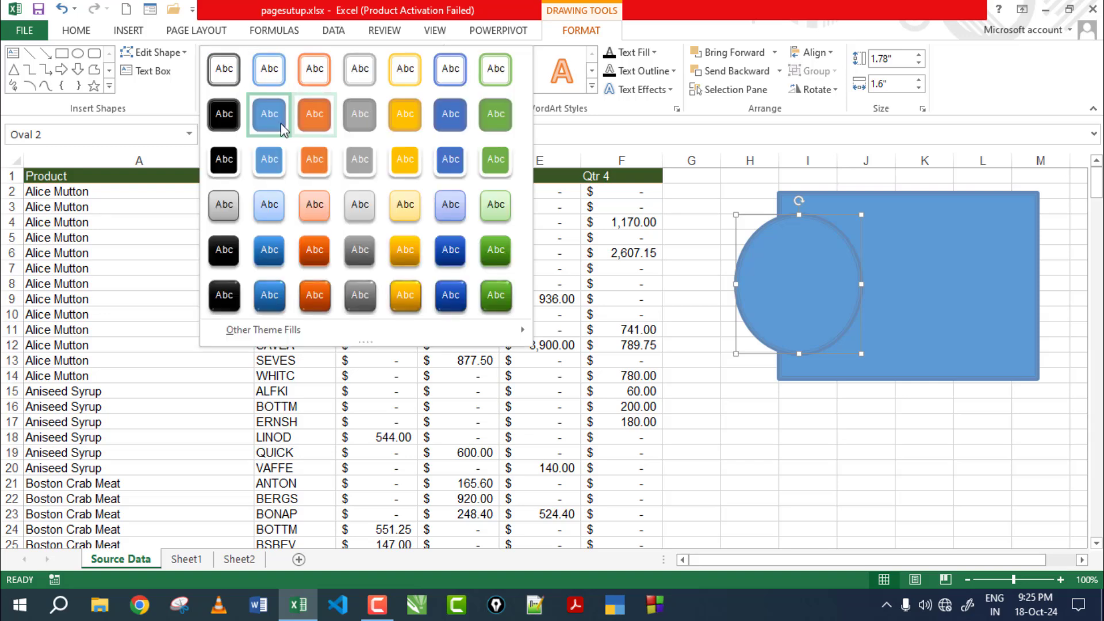
{"action": "left_click", "coordinate": [313, 157]}
{"action": "left_click_drag", "start_coordinate": [826, 292], "coordinate": [817, 284]}
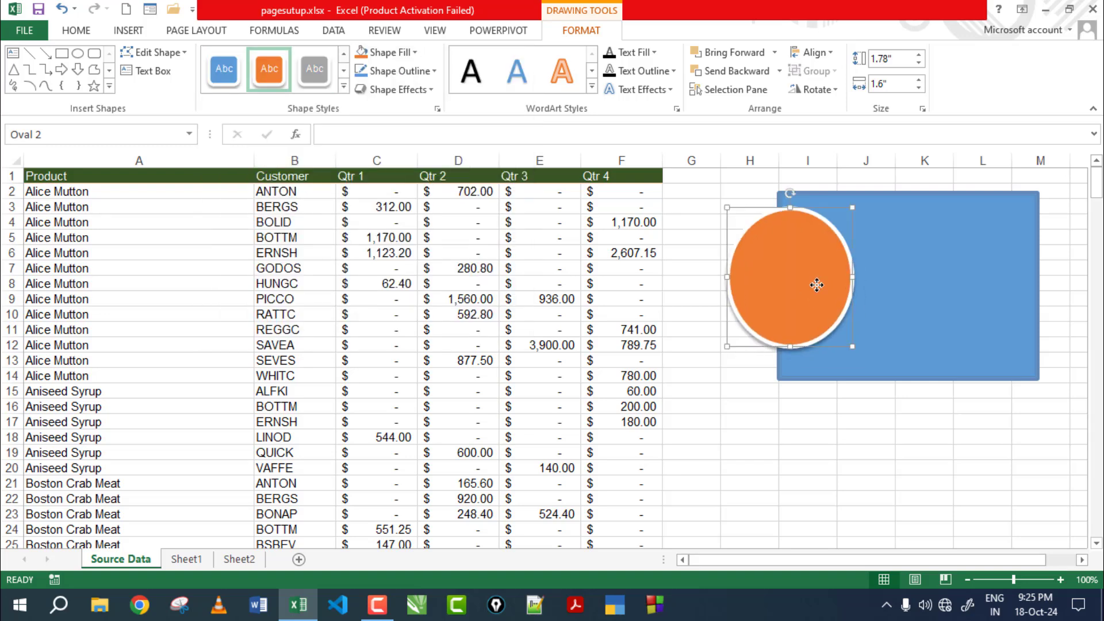
Step: Send the oval backward, then bring it forward in front of the rectangle
{"action": "left_click", "coordinate": [753, 75]}
{"action": "left_click", "coordinate": [746, 60]}
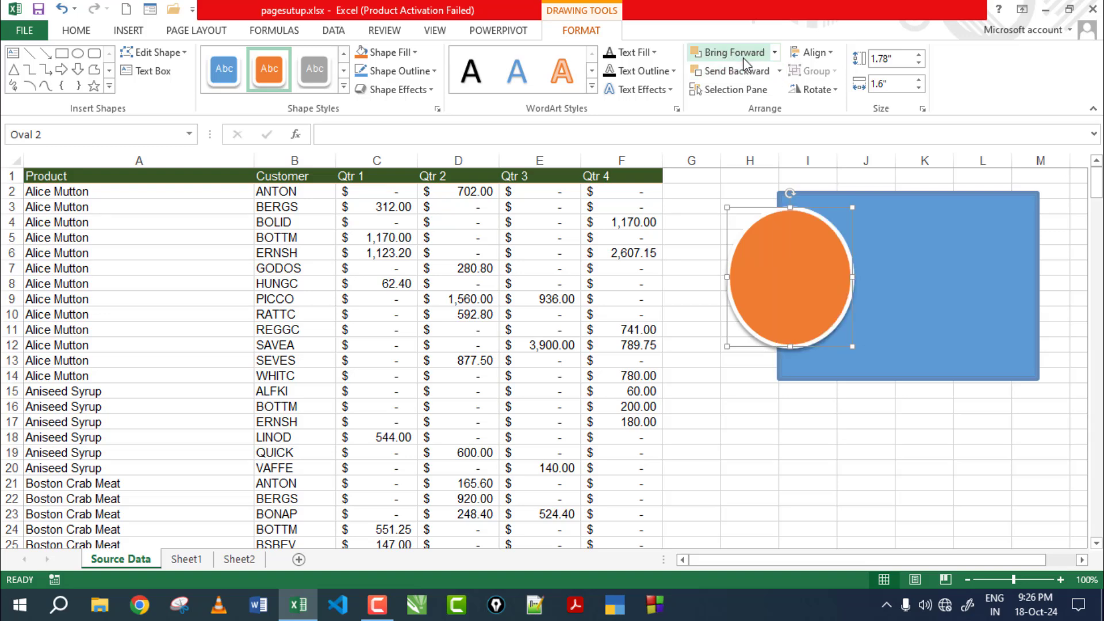
{"action": "key", "text": "Escape"}
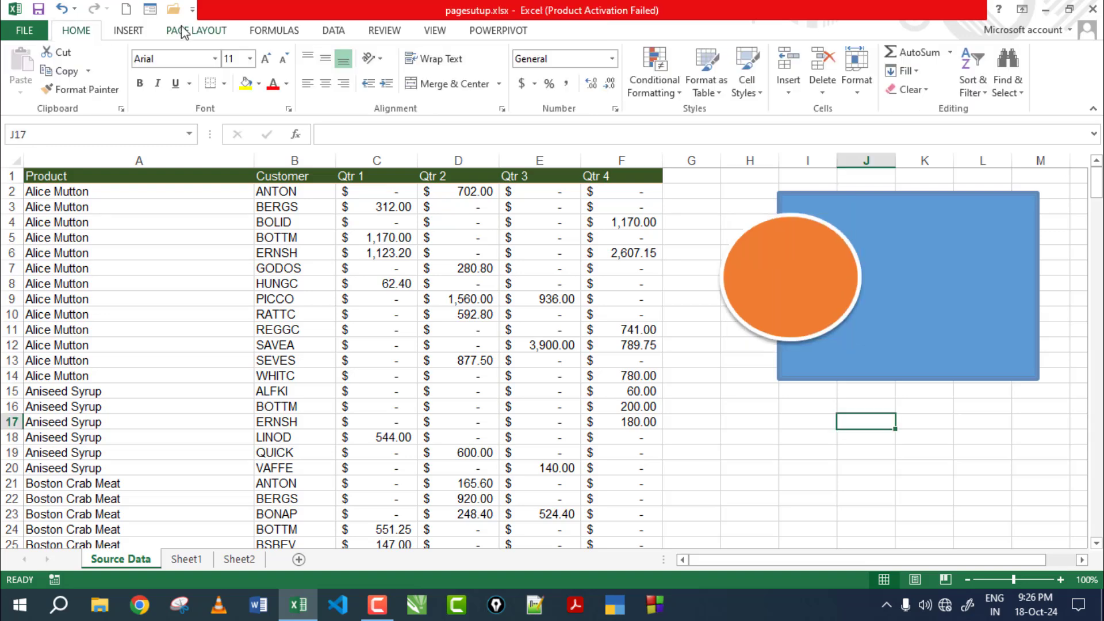
{"action": "left_click", "coordinate": [190, 30]}
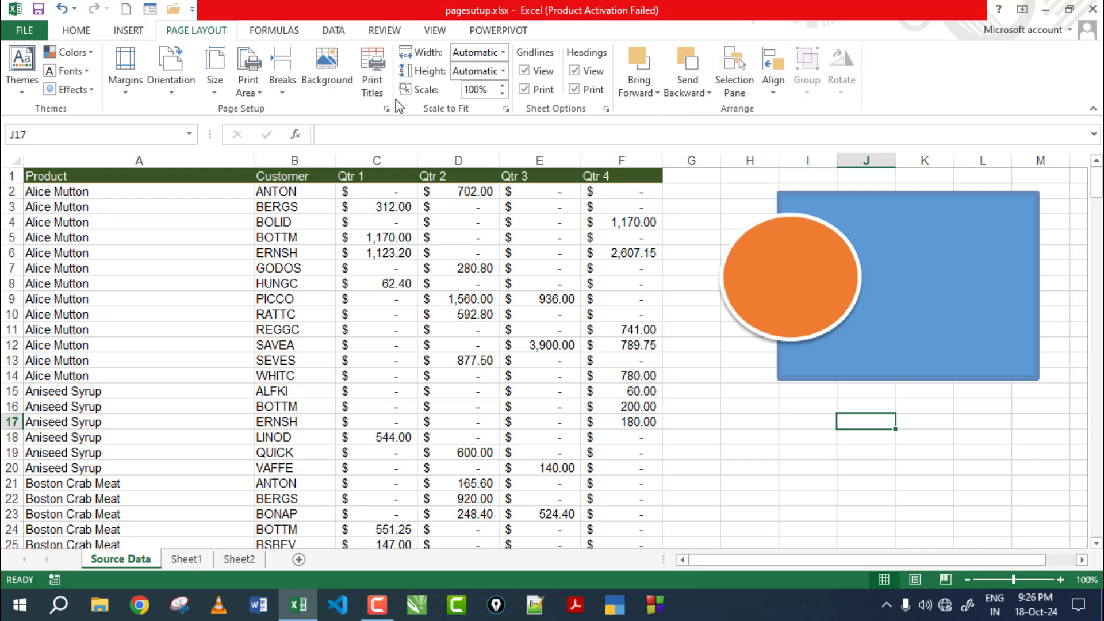